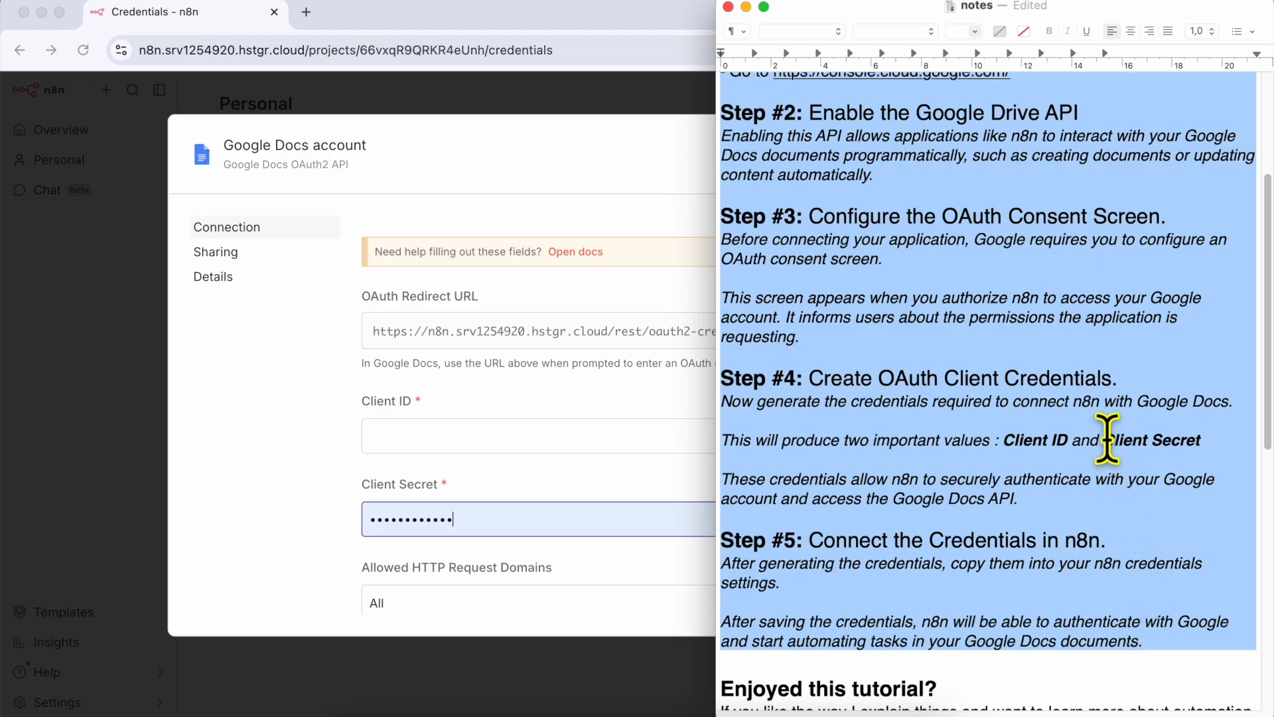
Read through the notes on connecting Google Docs to n8n, from the setup steps to the connection test, and return to Step #1
scroll(1036, 371, up, 5)
scroll(1062, 358, down, 10)
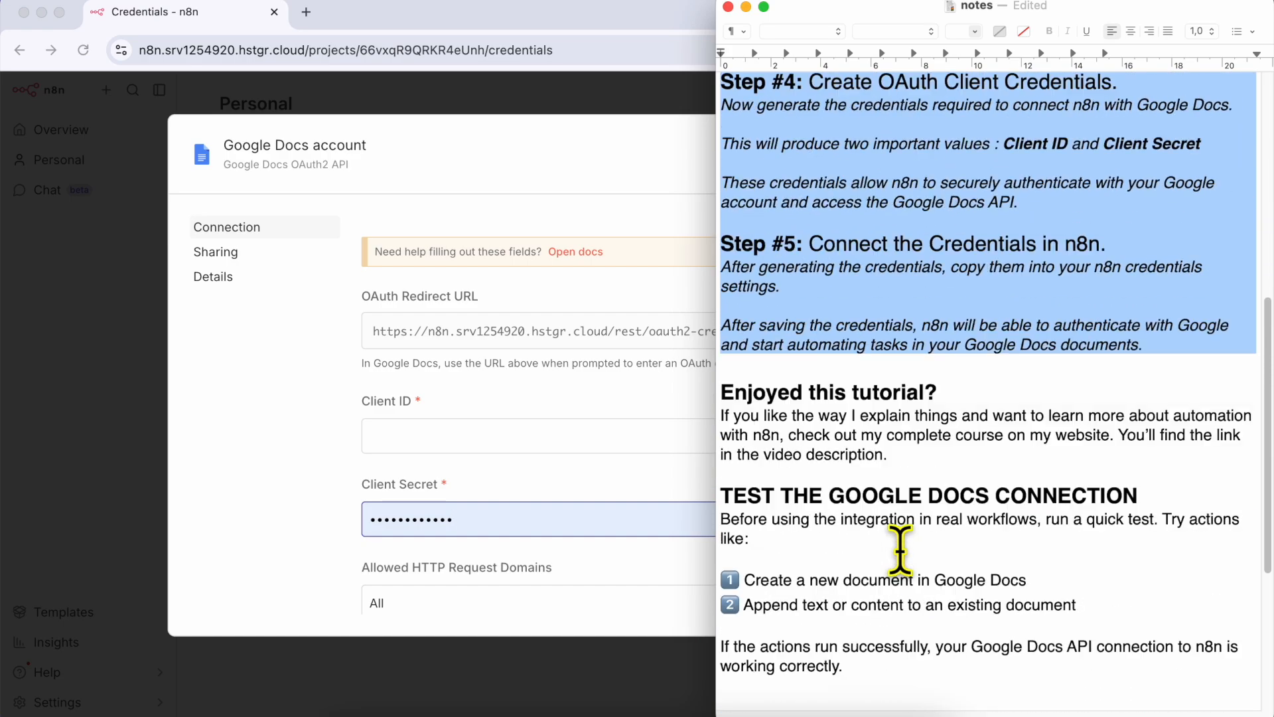
triple_click(822, 508)
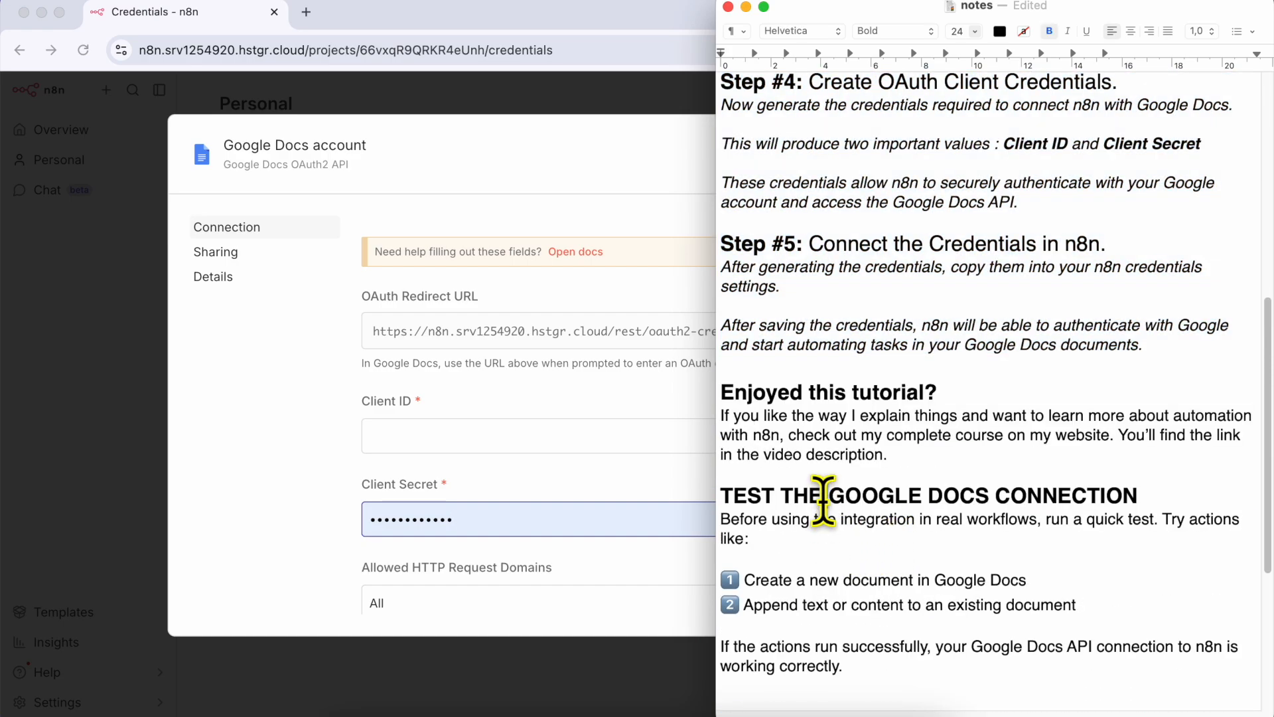
shift+click(921, 667)
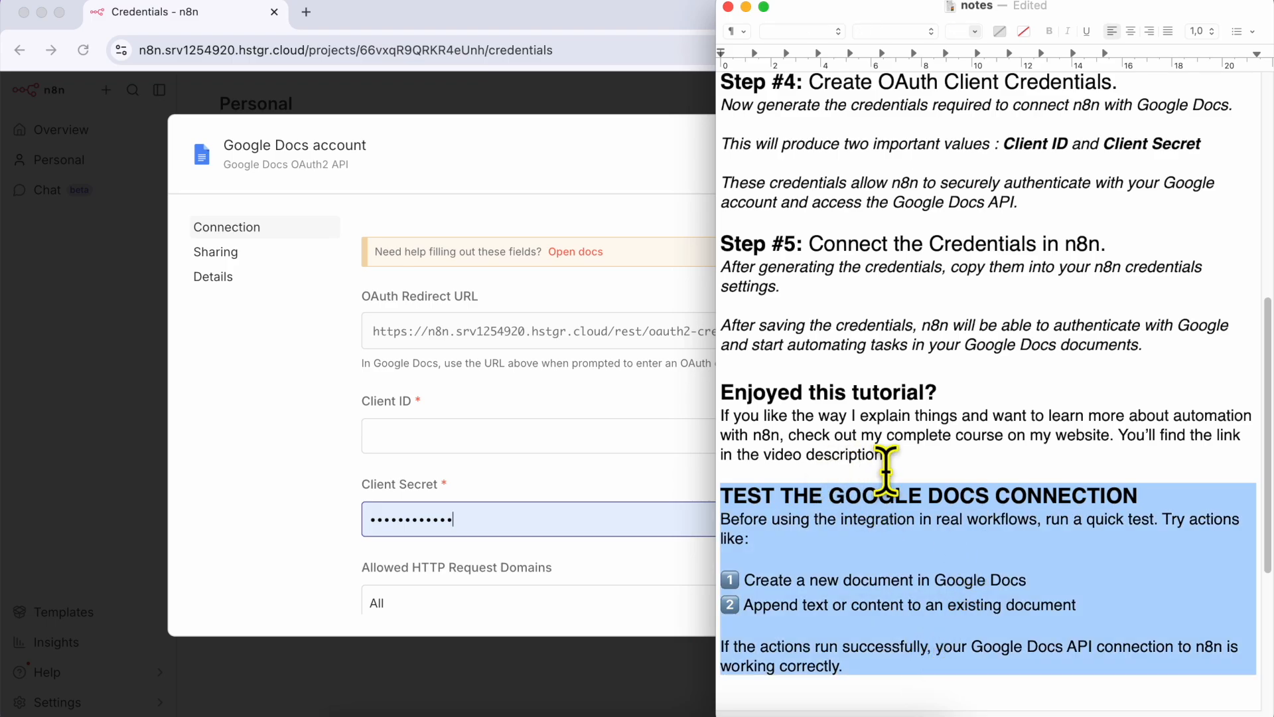
drag(887, 452, 697, 392)
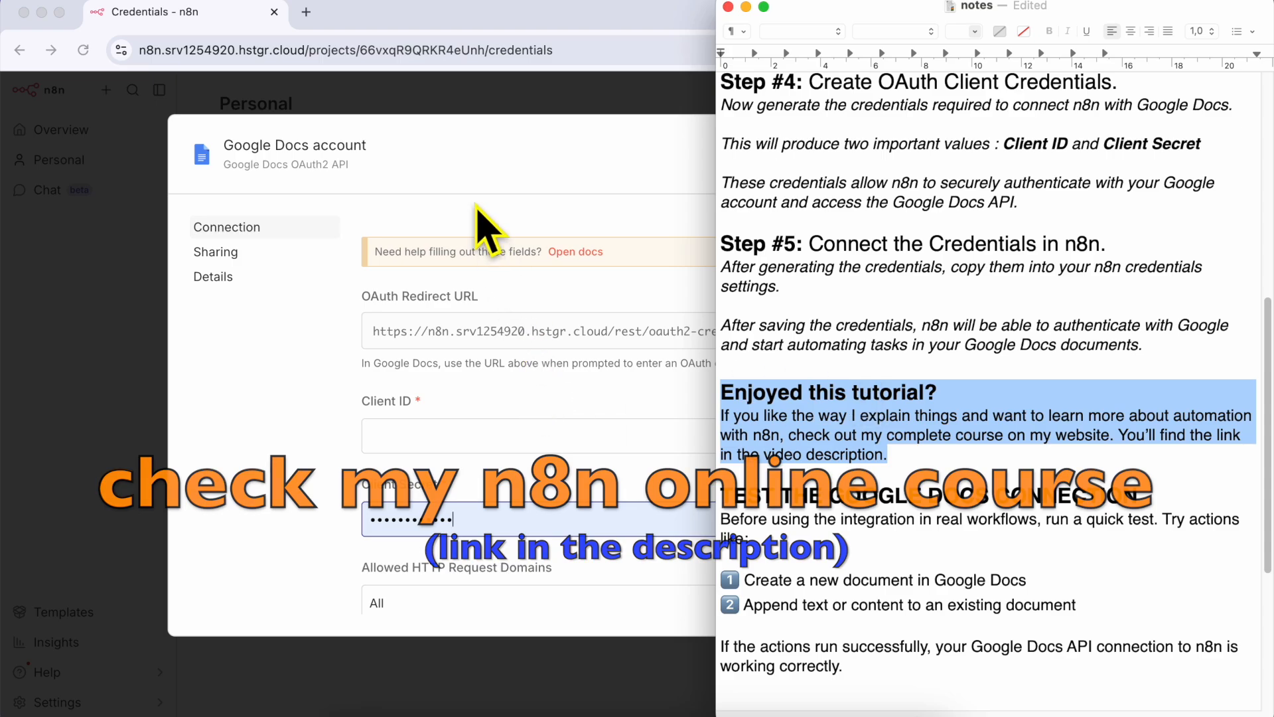
scroll(819, 309, up, 10)
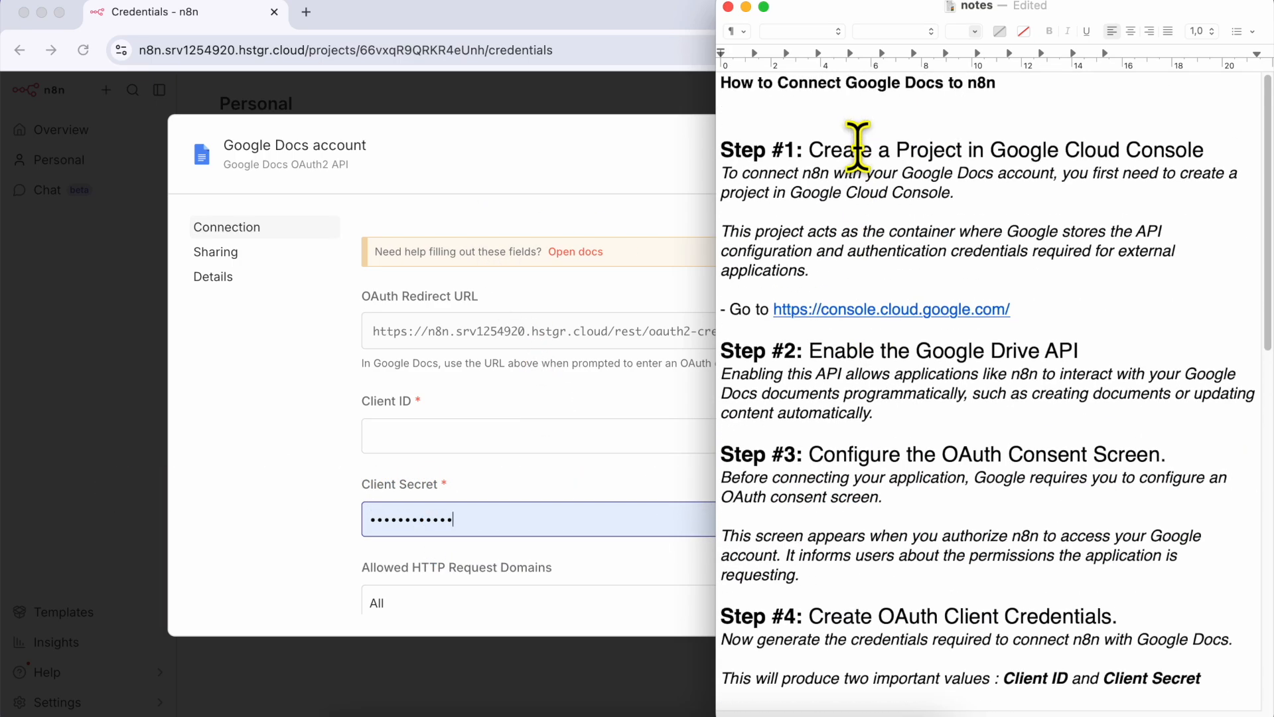
triple_click(870, 154)
Close the open credential form in n8n and start a new Google Docs OAuth2 API credential from the overview's credentials list
click(540, 193)
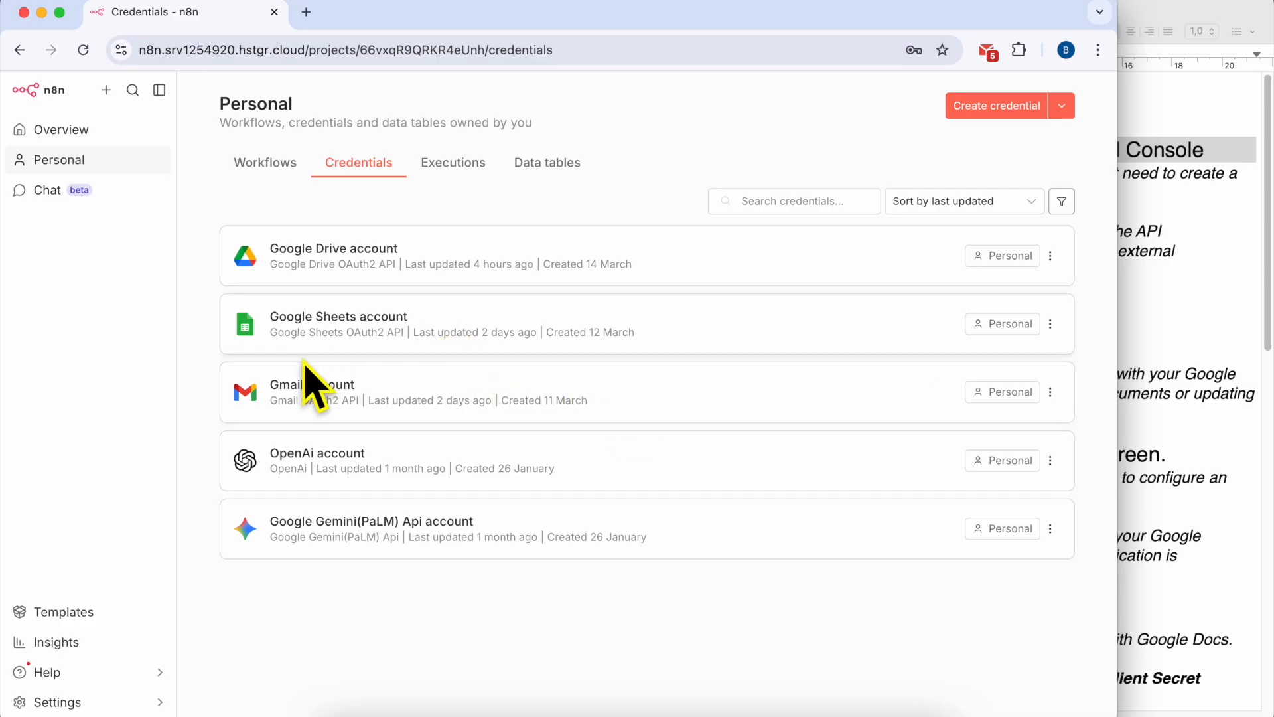
click(98, 133)
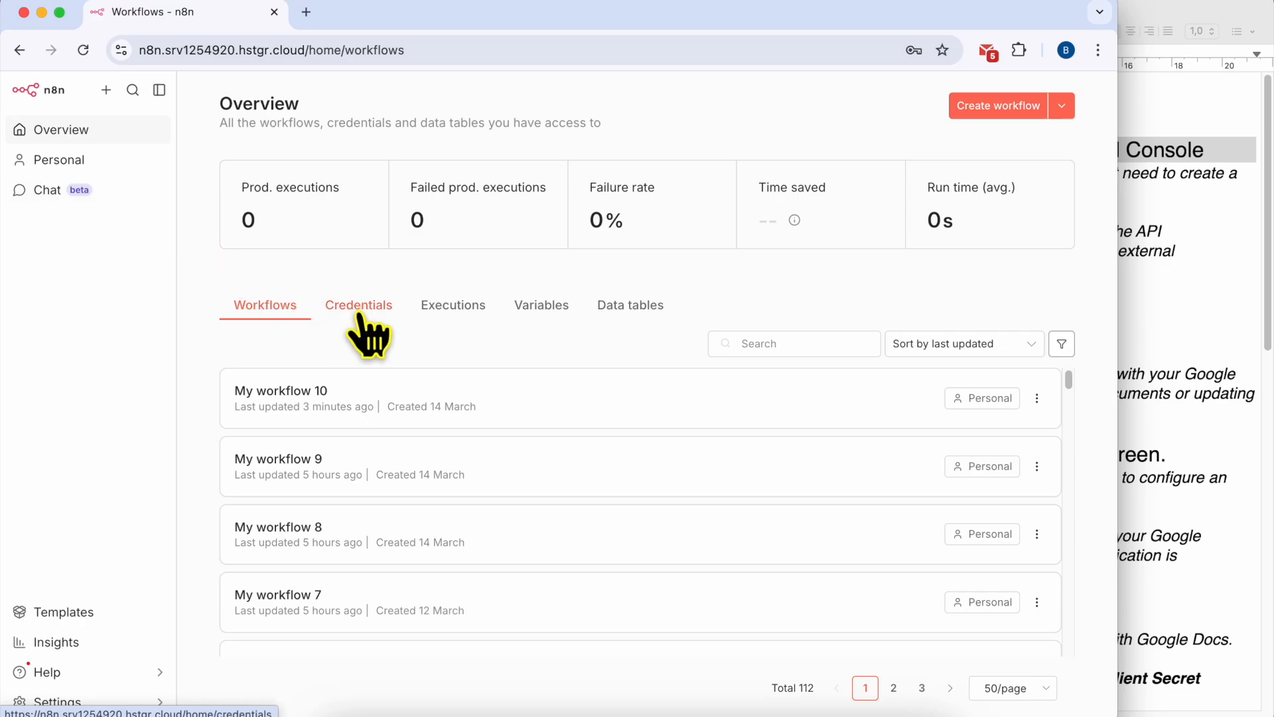
click(356, 309)
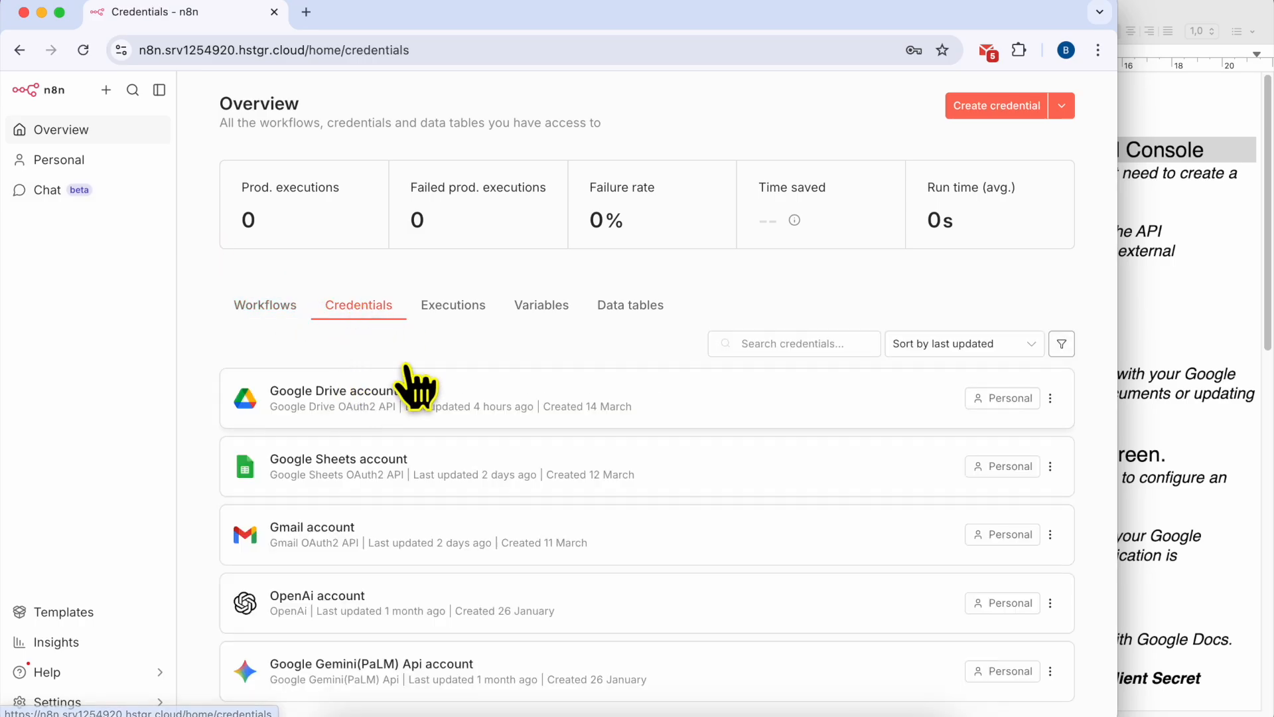
click(997, 109)
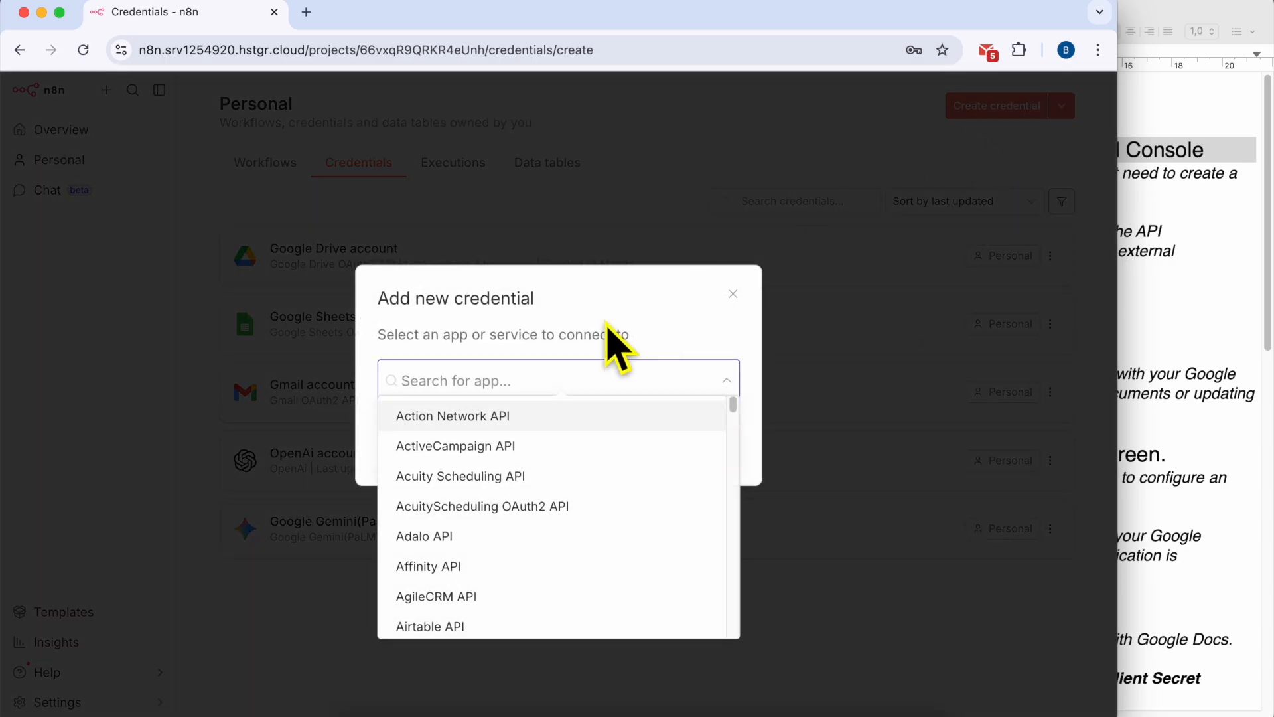
text(google docs)
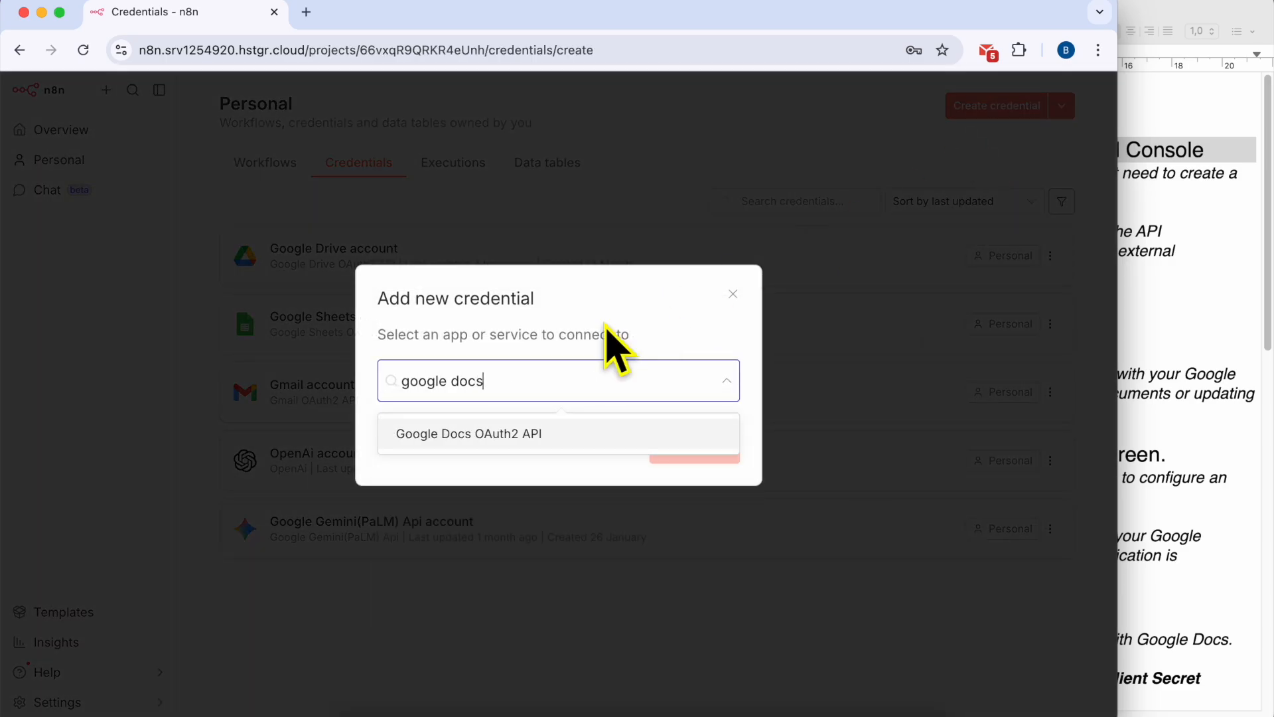
click(569, 433)
click(695, 458)
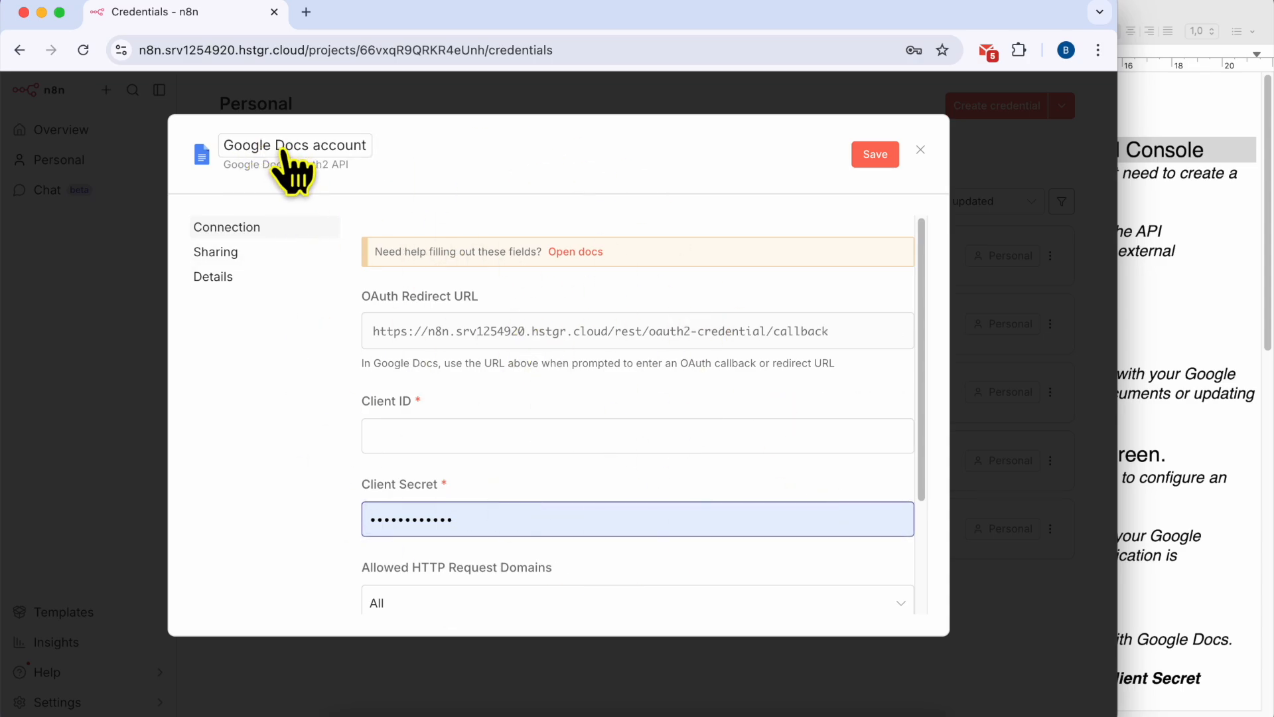
Examine the Client ID and Client Secret fields of the Google Docs credential, and close it without saving
scroll(458, 445, down, 1)
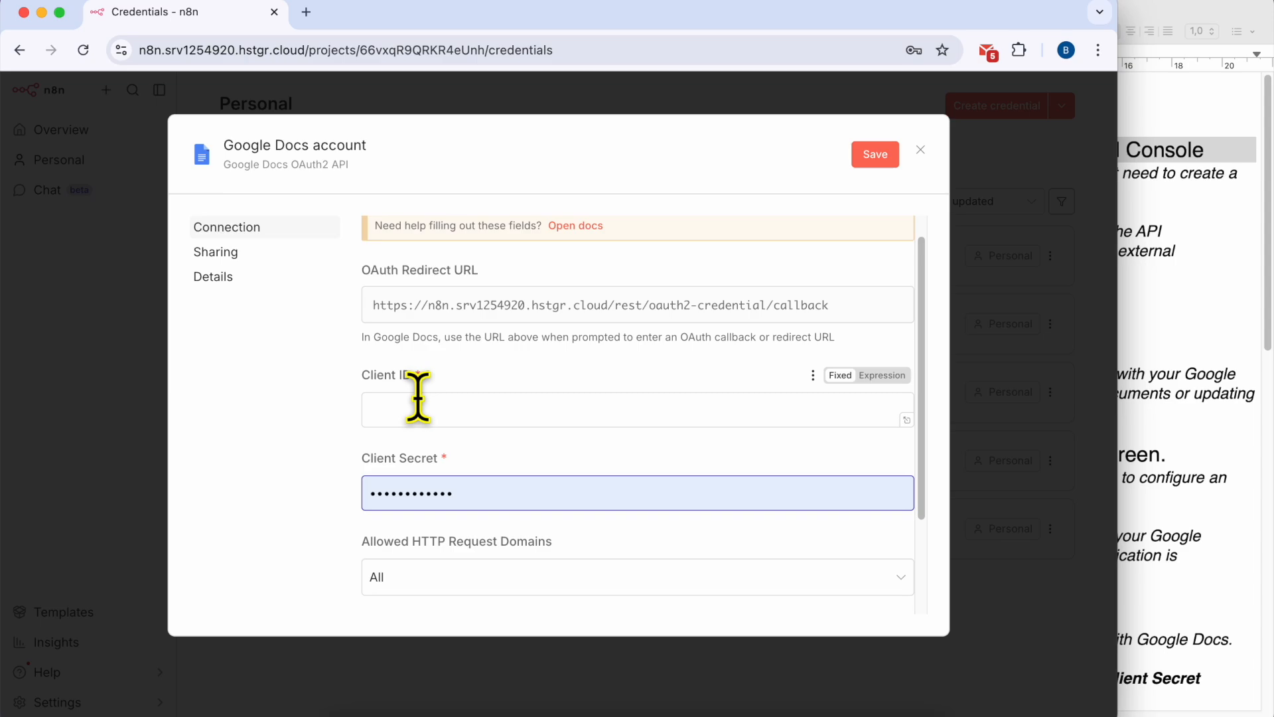
triple_click(404, 375)
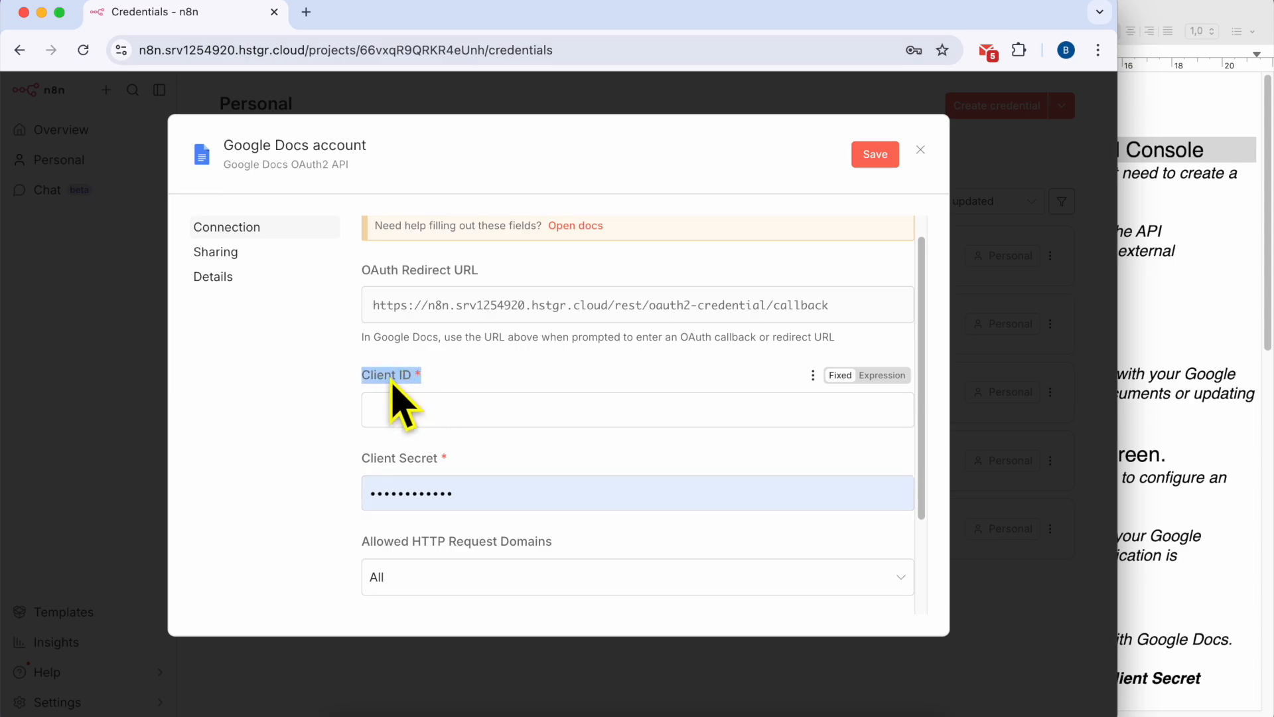
scroll(737, 352, up, 1)
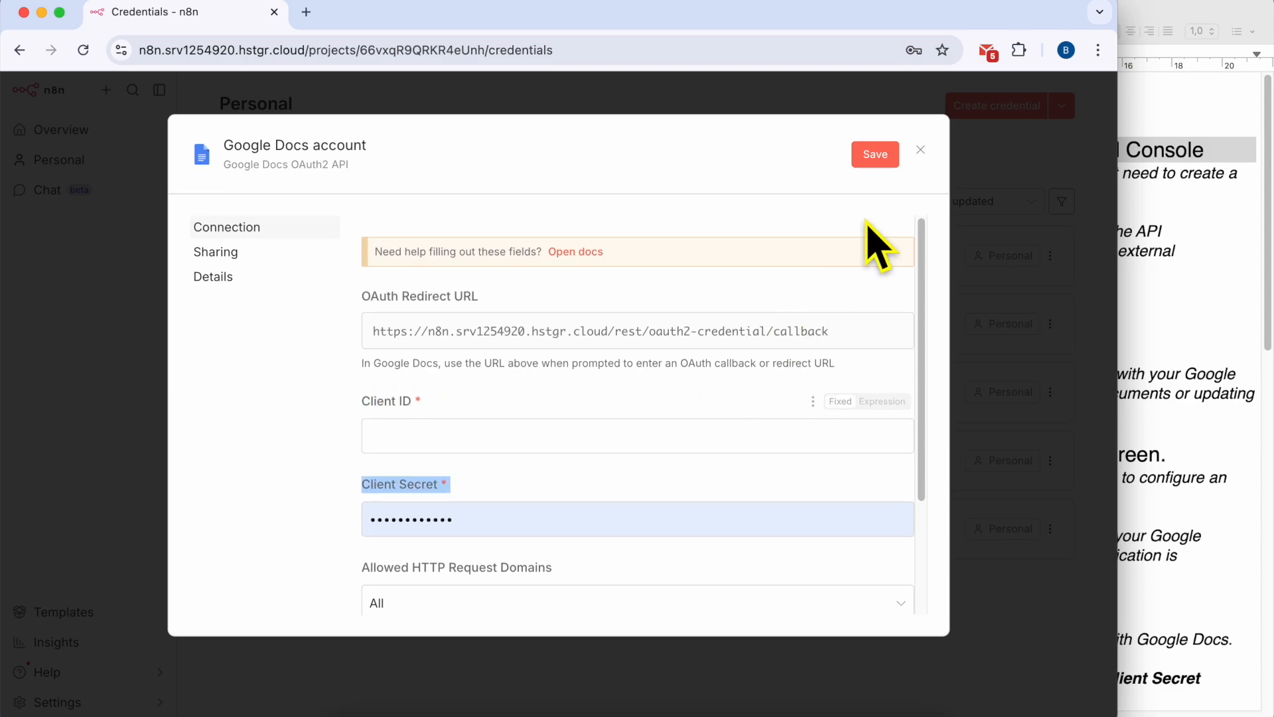
click(921, 151)
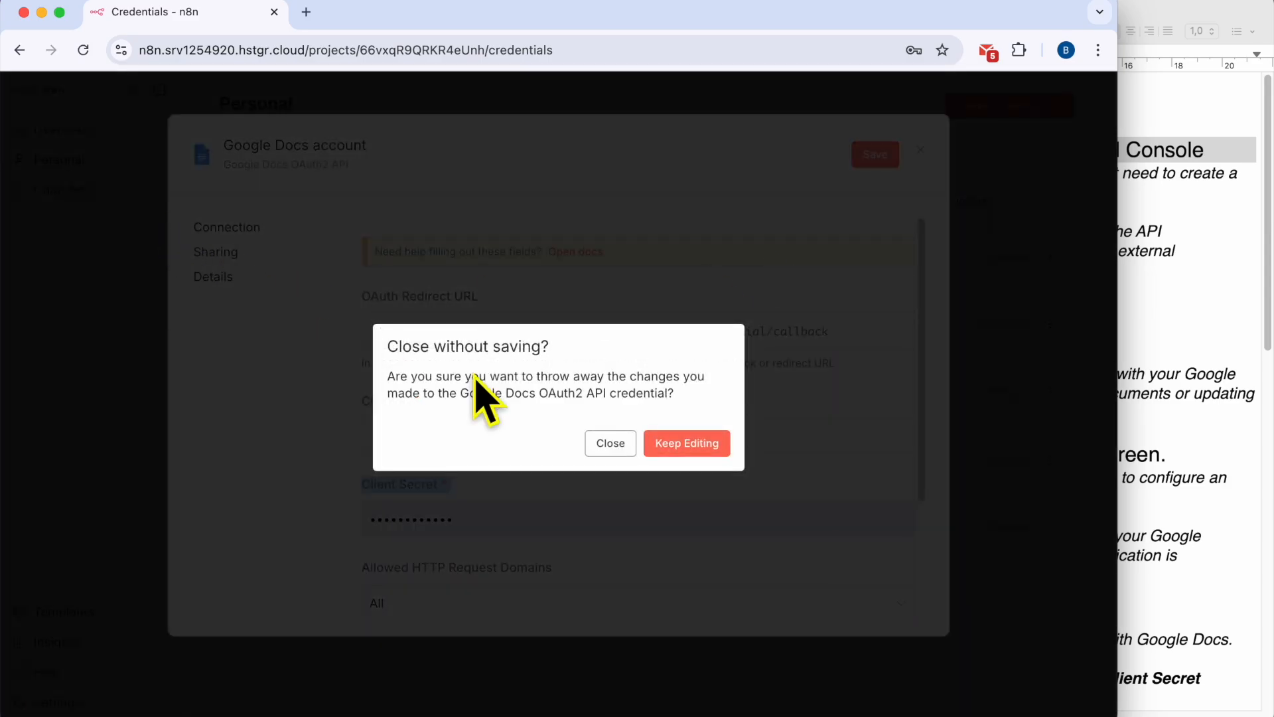
click(608, 441)
View My workflow 10 from the overview and return to the workflow list
click(100, 133)
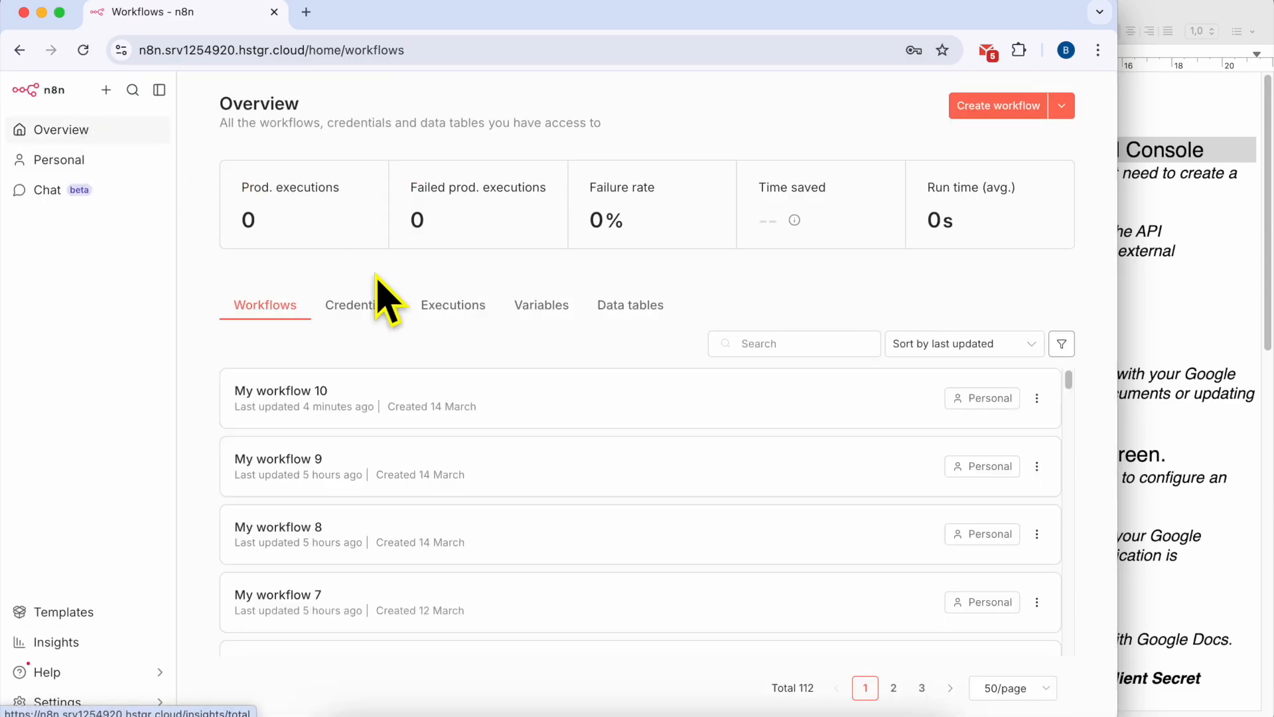
click(342, 415)
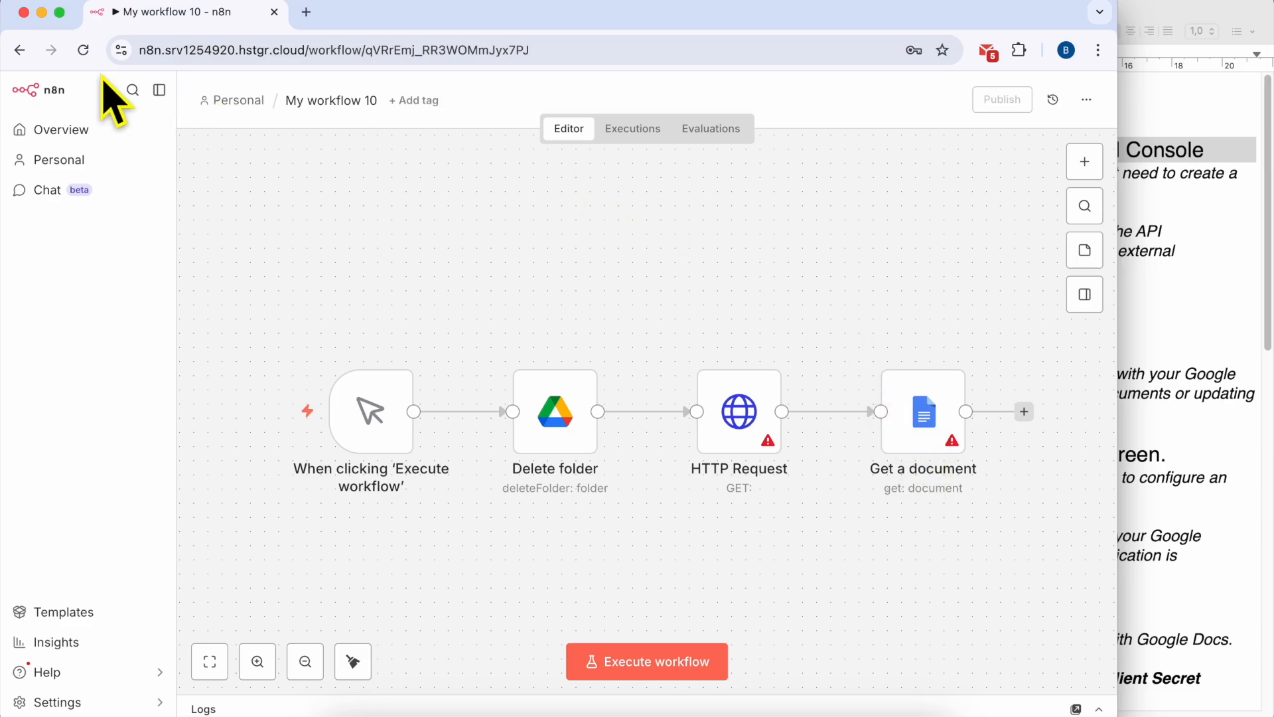
click(19, 50)
Create a new workflow and add a manual trigger as its first node
click(982, 107)
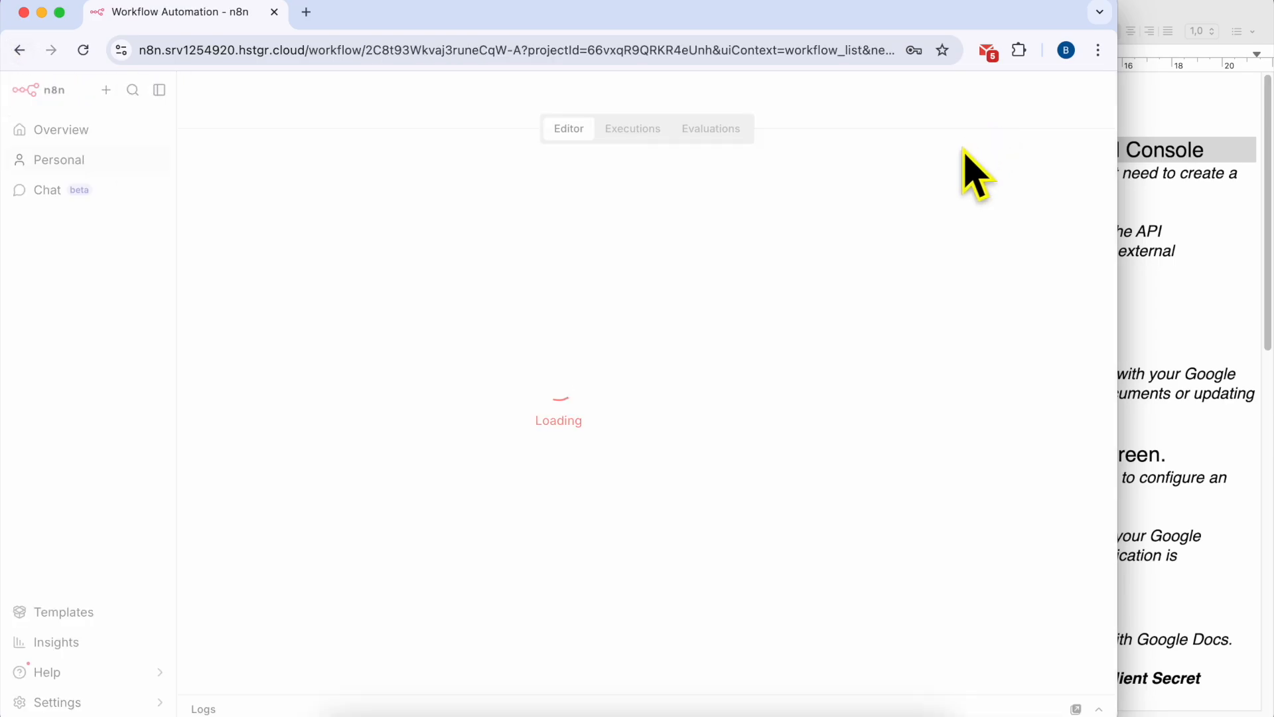
click(672, 390)
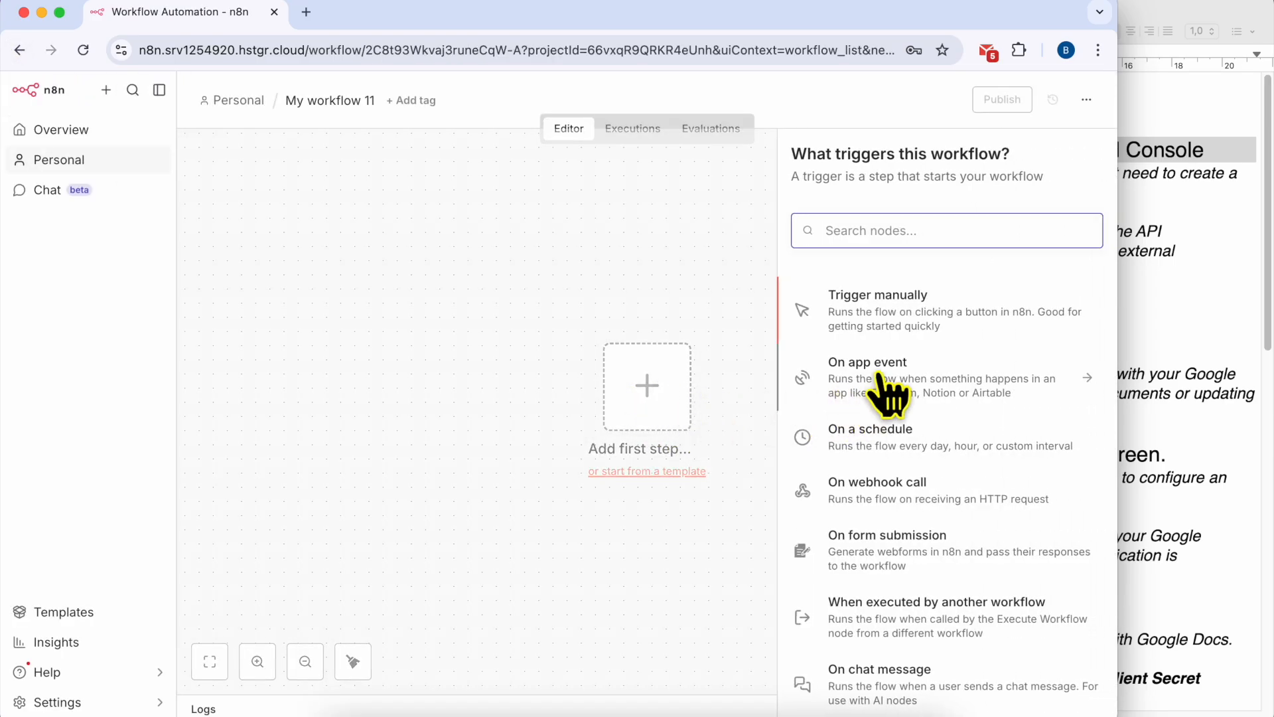
click(856, 315)
Add the Google Docs "Create a document" action after the manual trigger
click(747, 409)
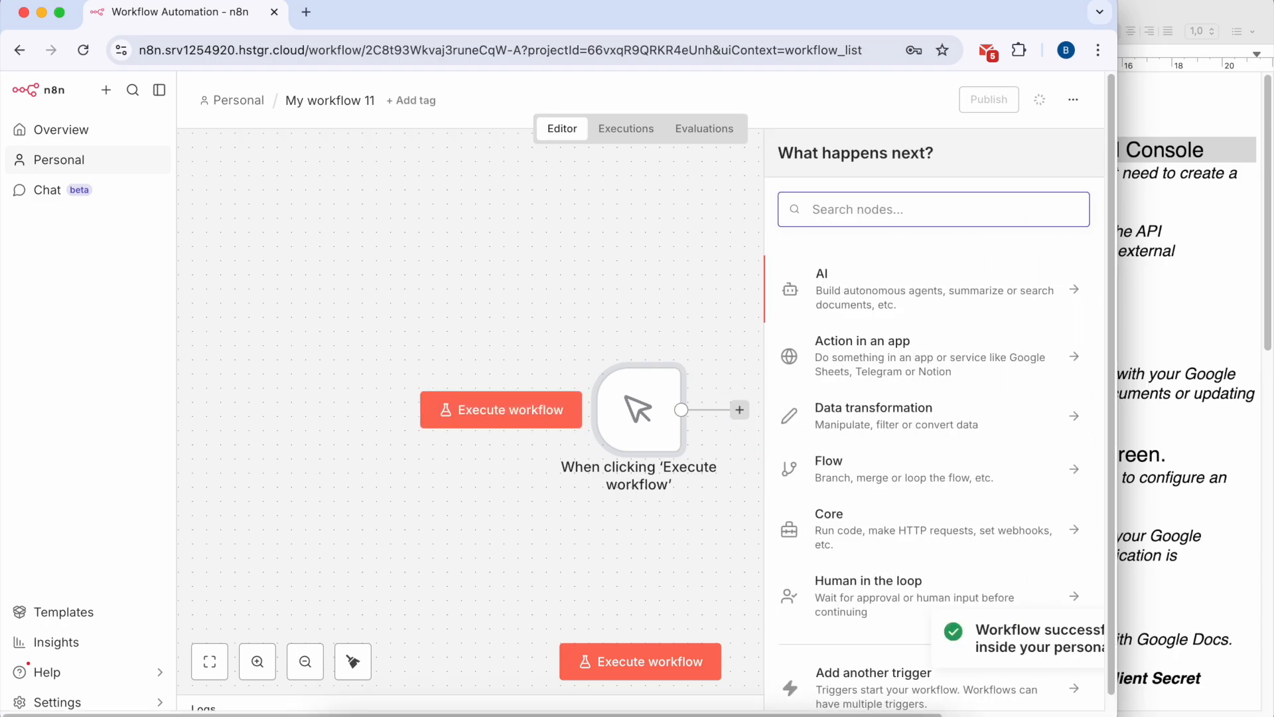
text(google docs)
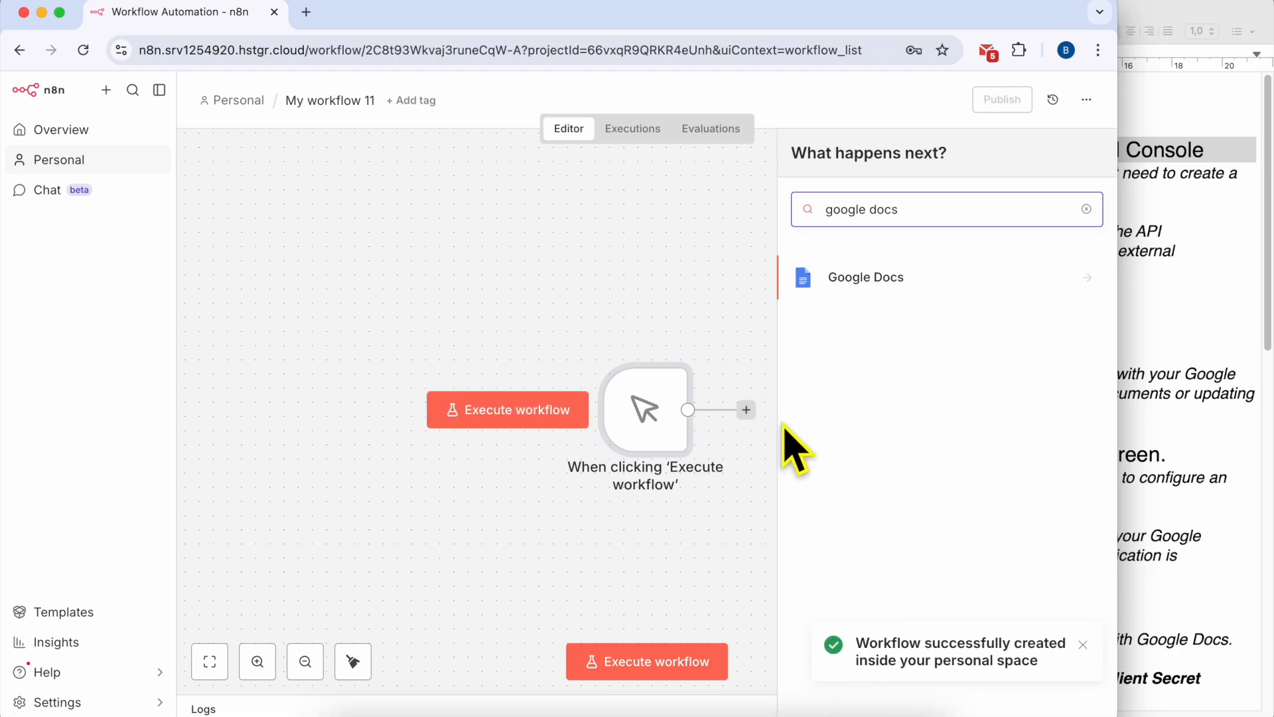
click(896, 286)
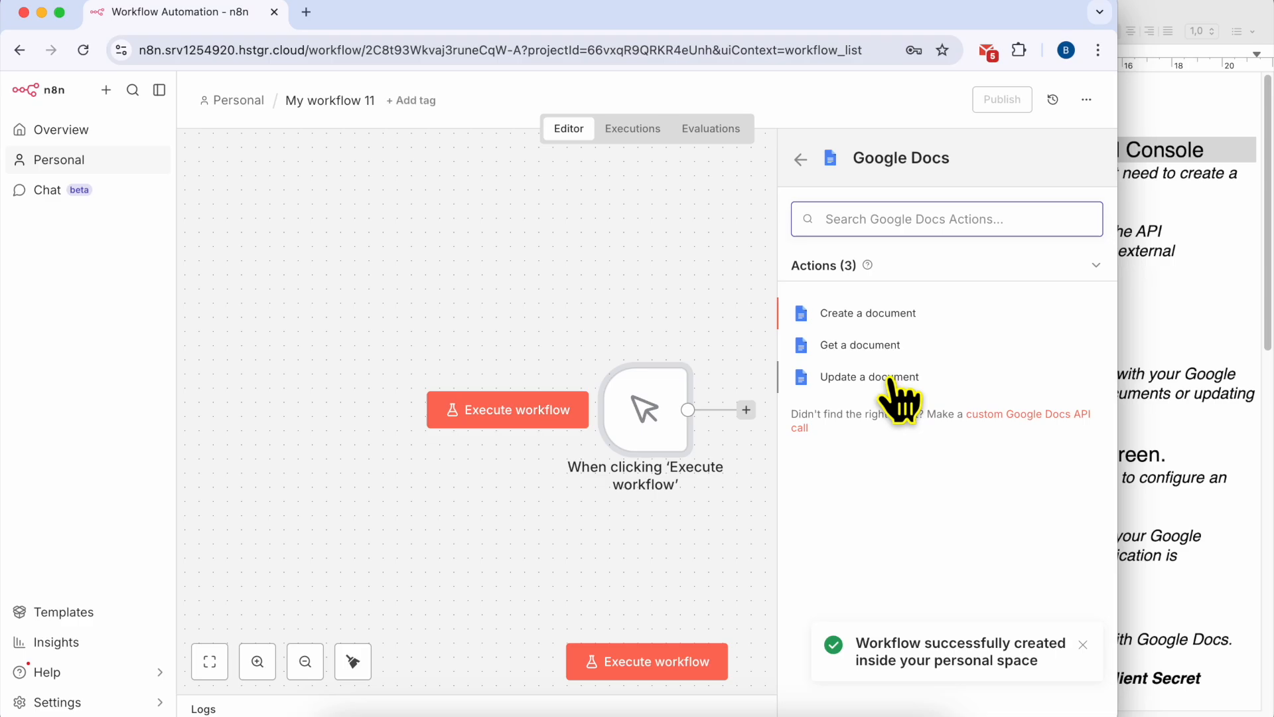
click(878, 314)
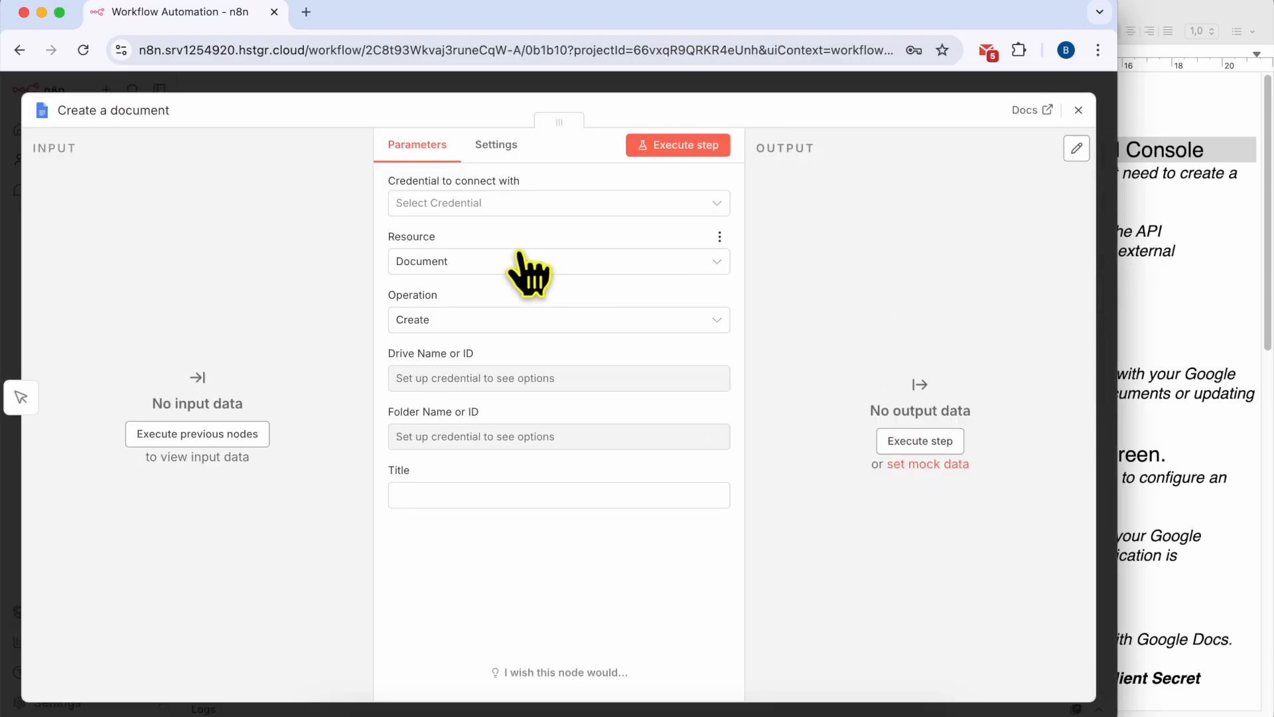
Start a new credential for the "Create a document" node and look over its connection fields
click(483, 206)
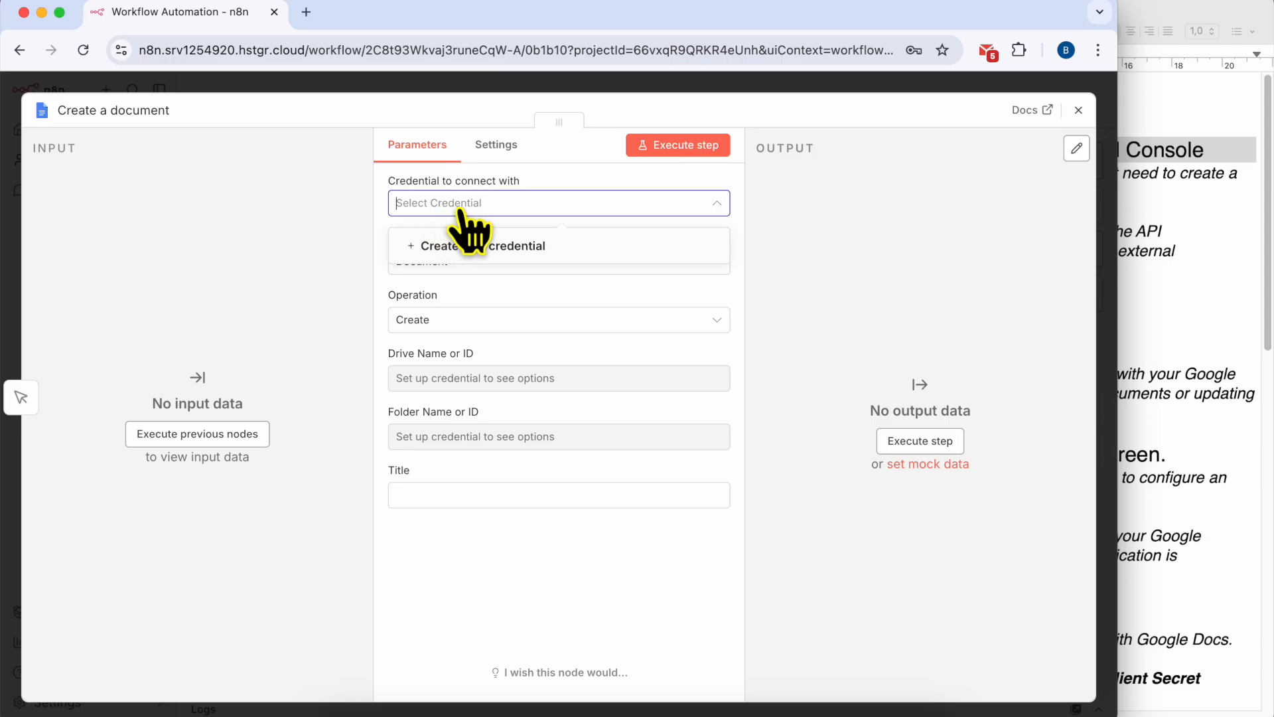
click(472, 249)
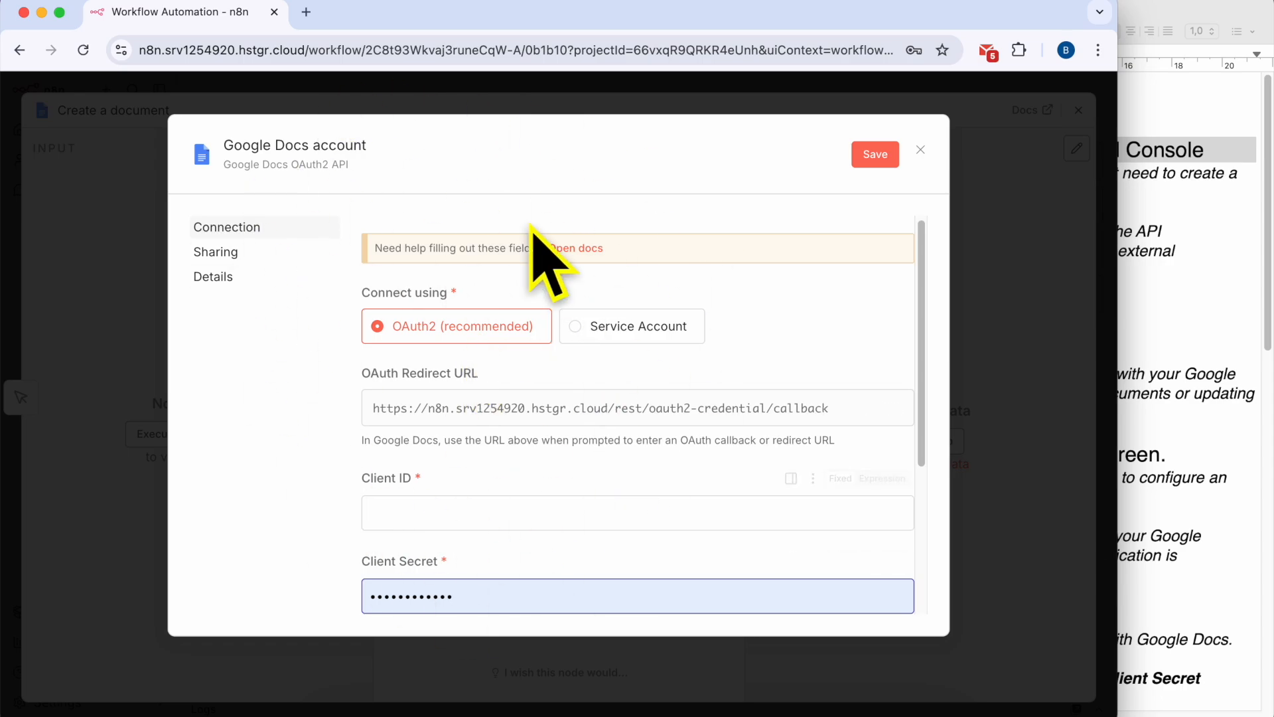
scroll(637, 424, down, 3)
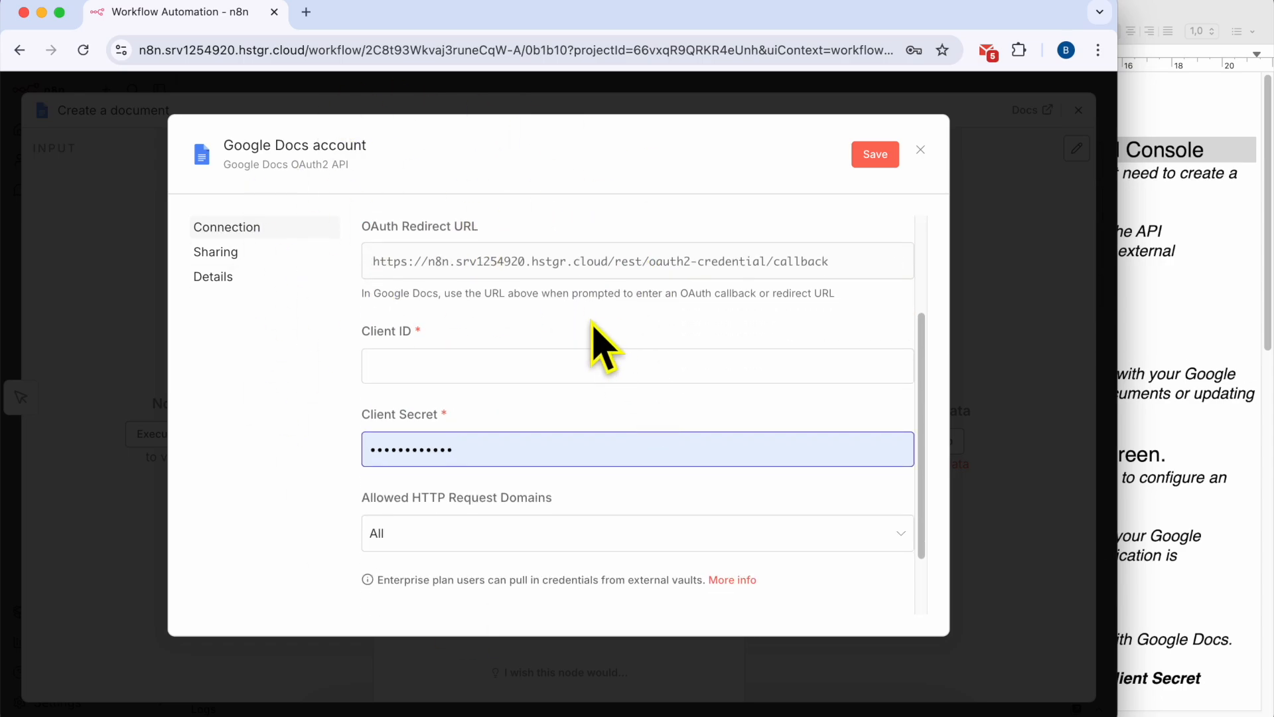
scroll(594, 340, up, 3)
Switch to the notes and read the Step #1 instructions on creating a project in Google Cloud Console
click(1181, 292)
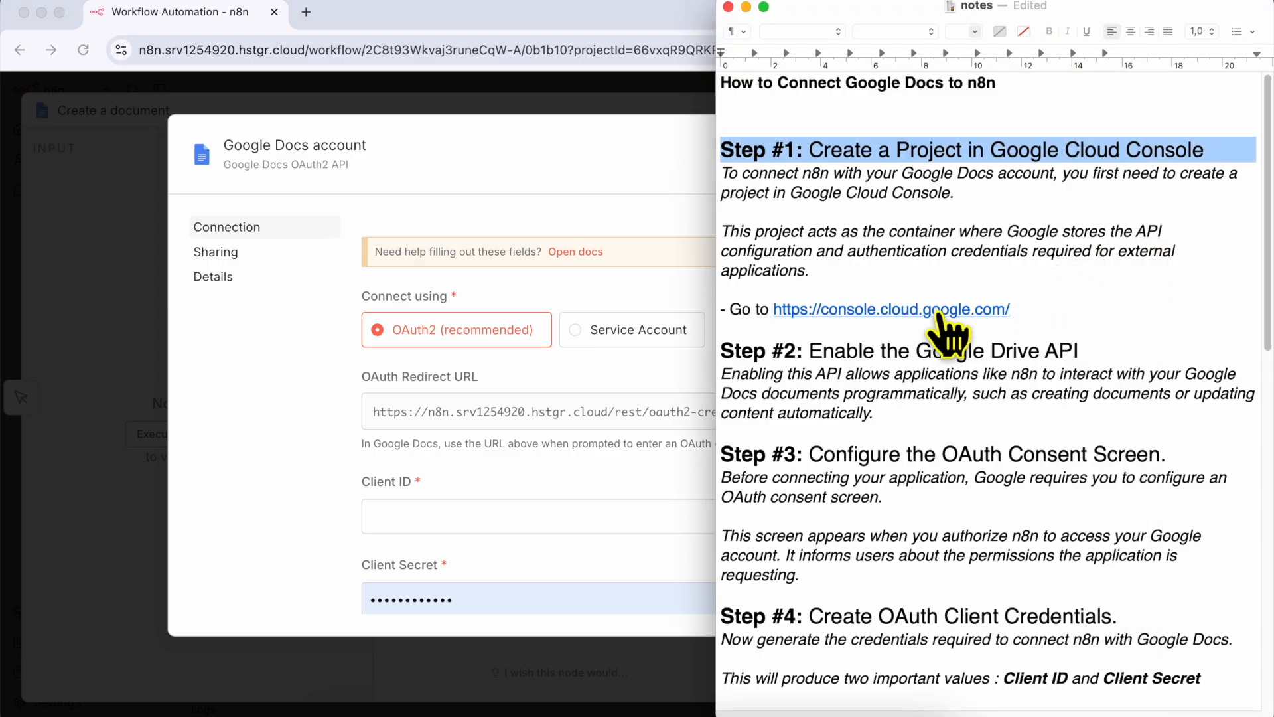
double_click(839, 150)
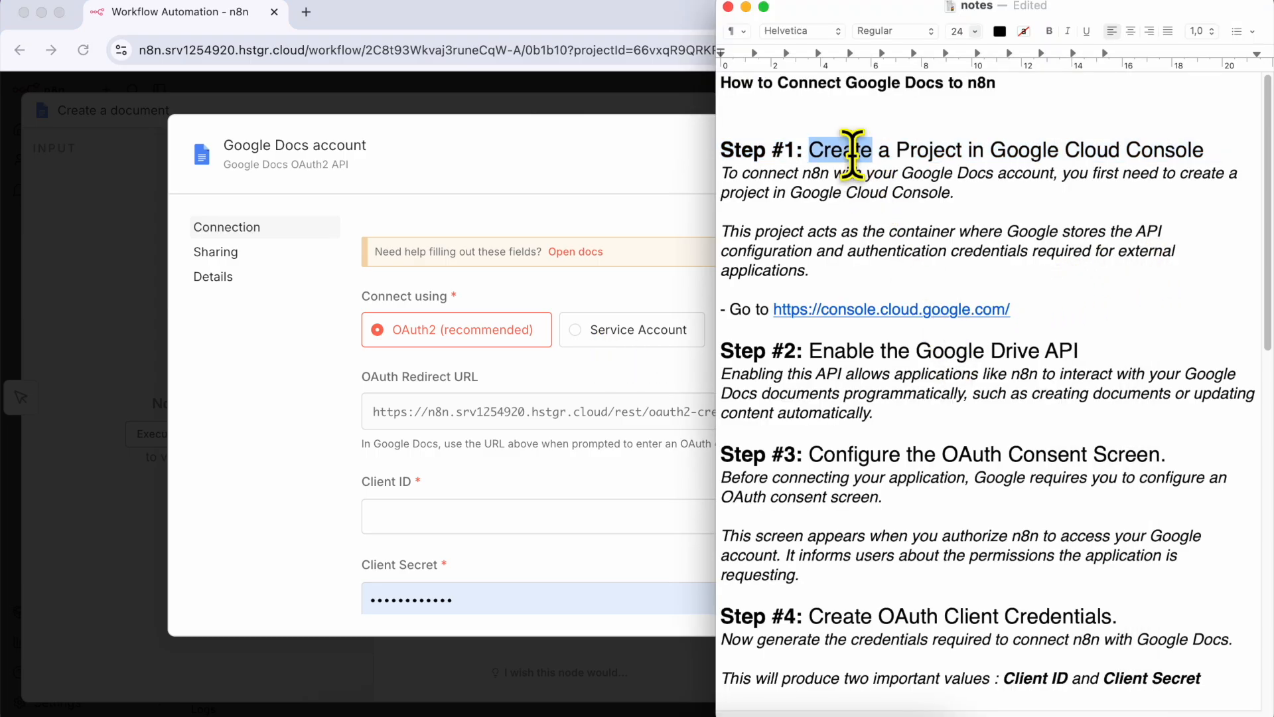
shift+click(1186, 150)
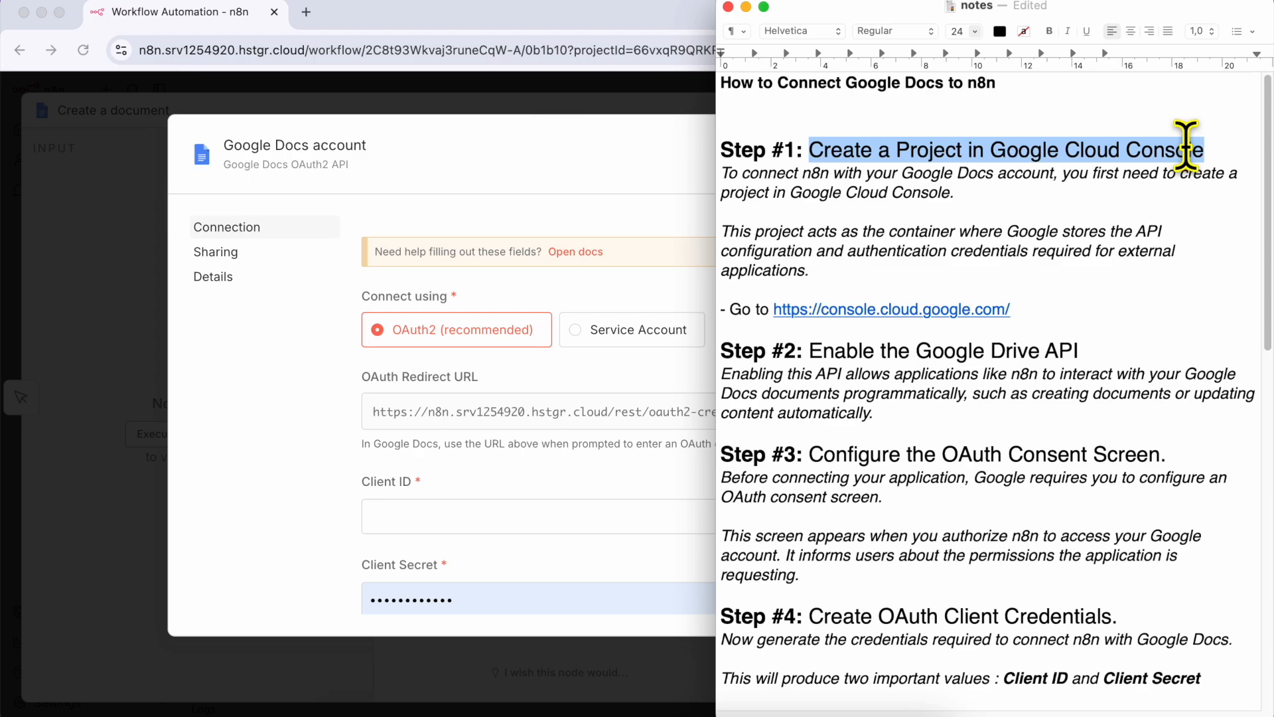
click(780, 181)
triple_click(780, 180)
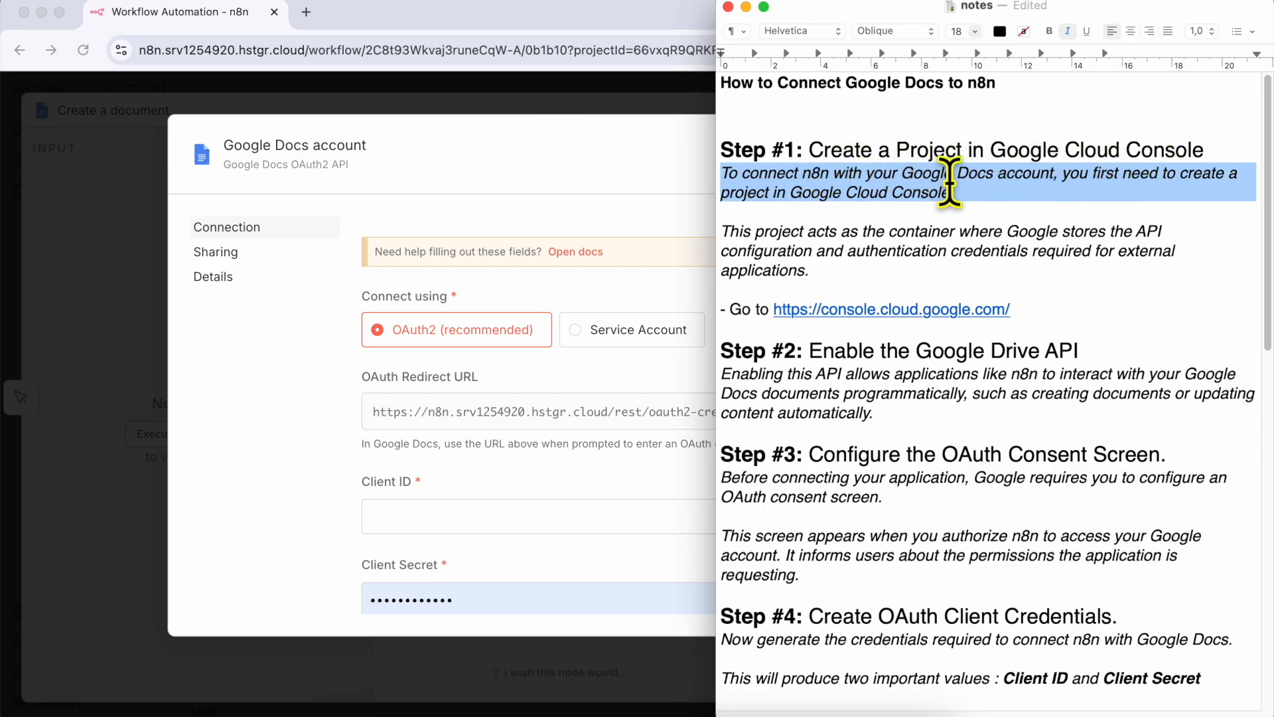
triple_click(774, 246)
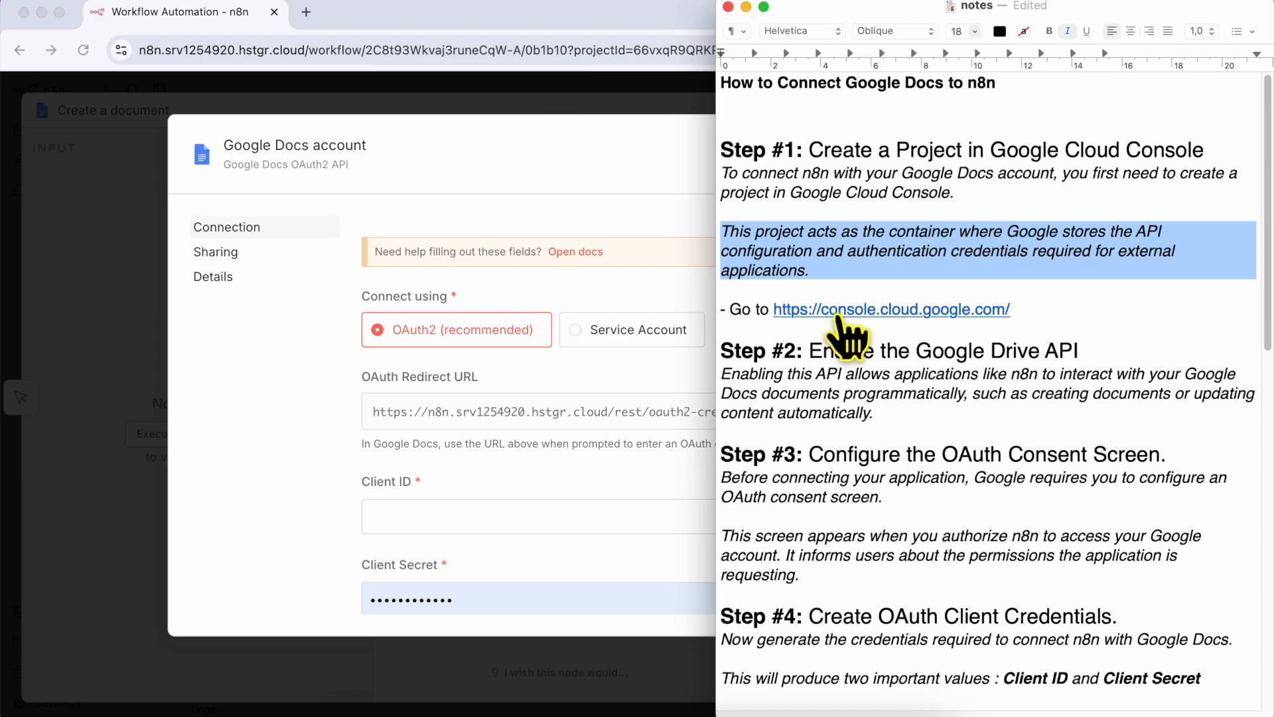
Open Google Cloud Console from the link in the notes and create a new project named n8n-docs
click(965, 312)
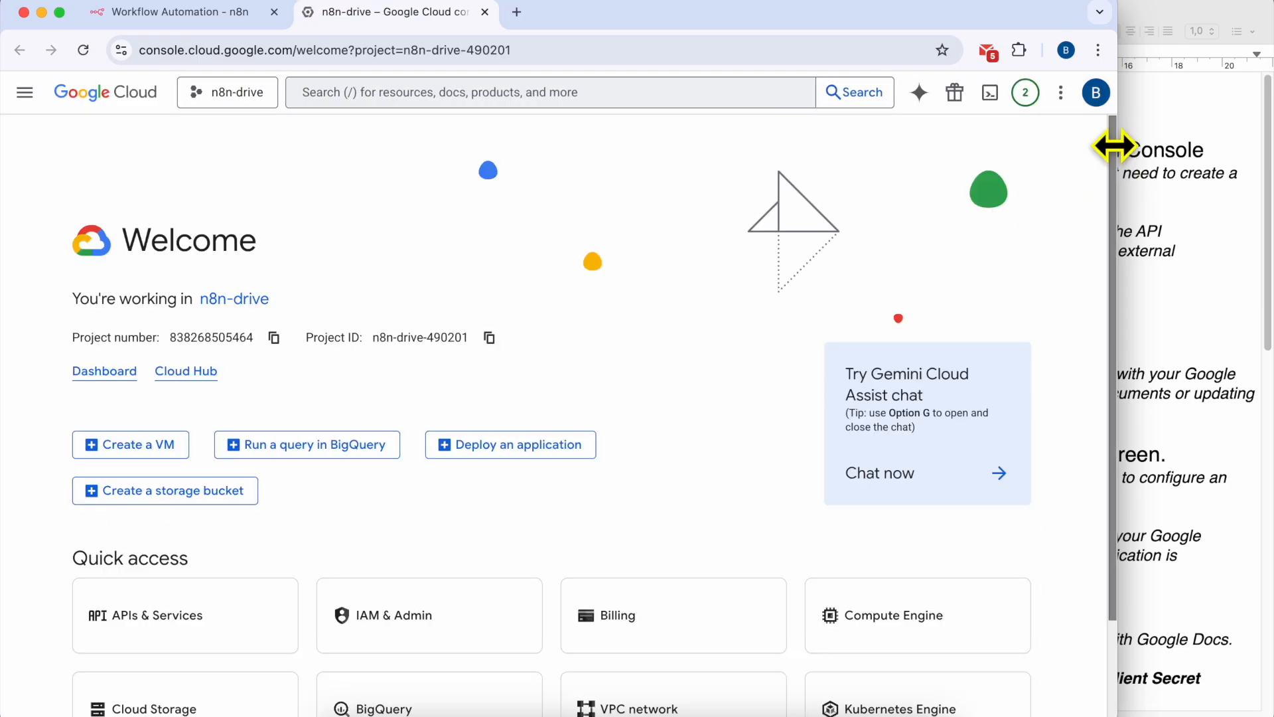
drag(1117, 142, 1265, 145)
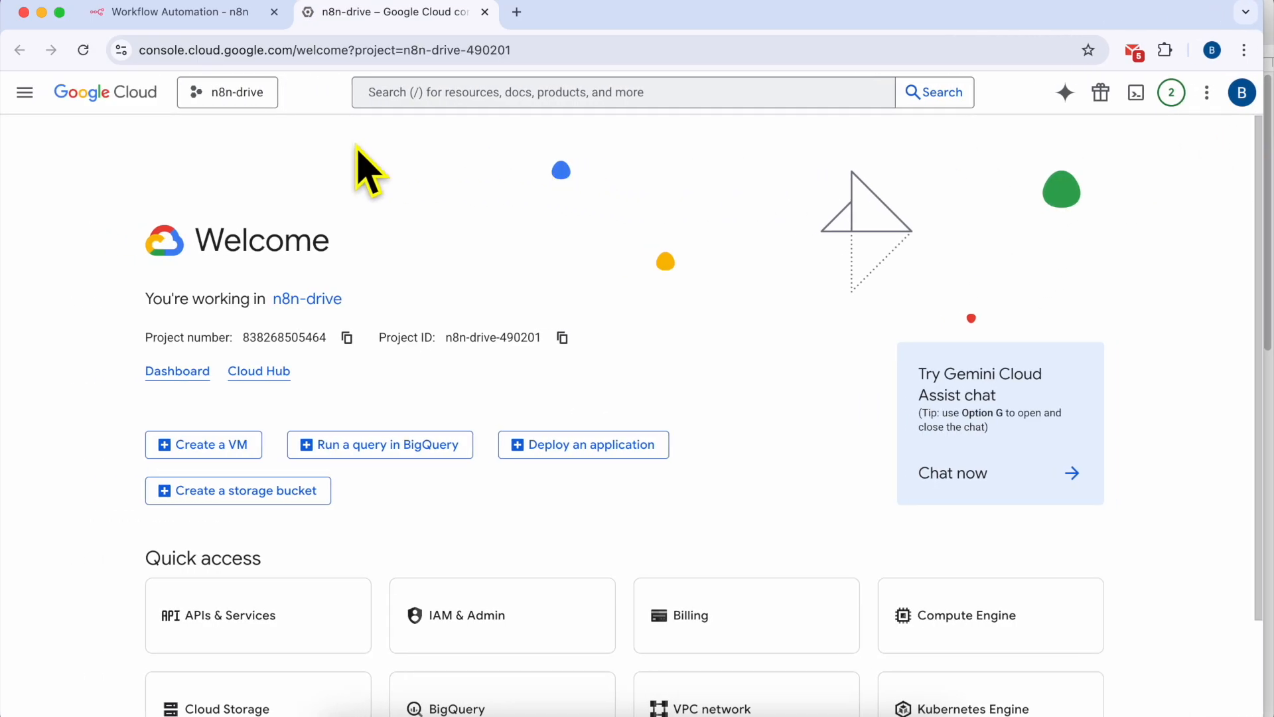
click(264, 100)
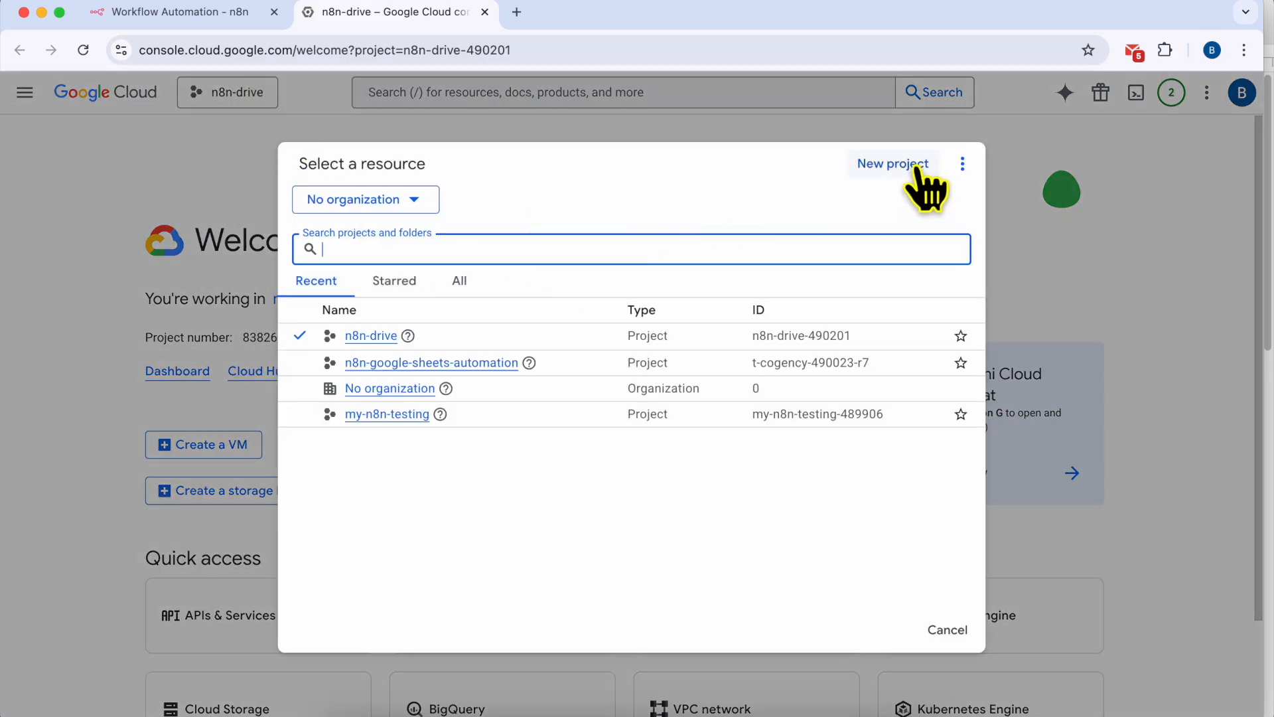
click(912, 169)
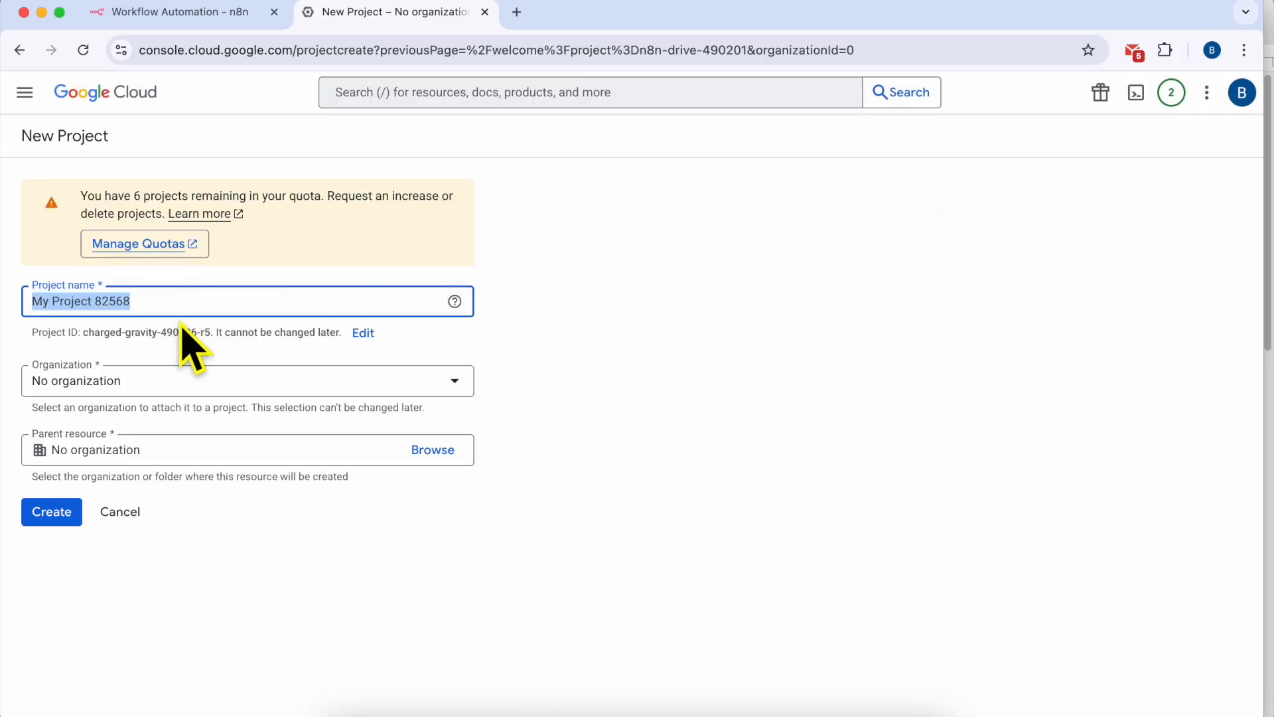
text(n8n)
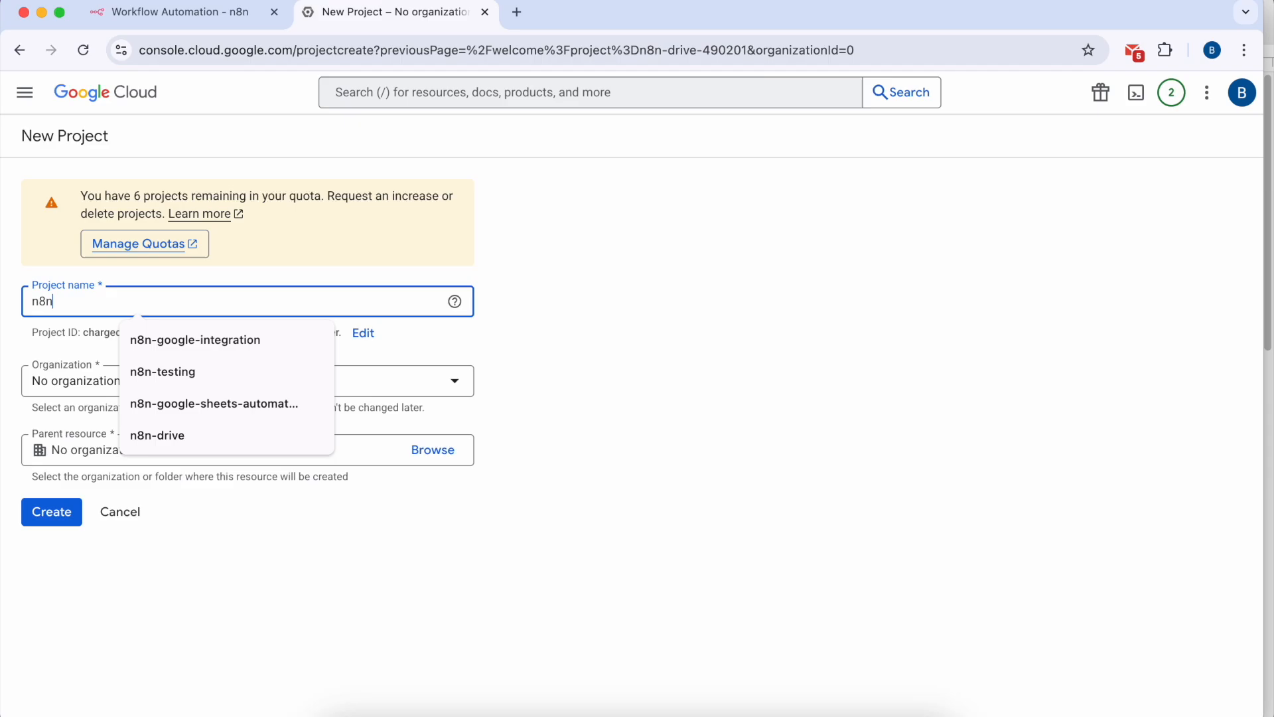
text(-docs)
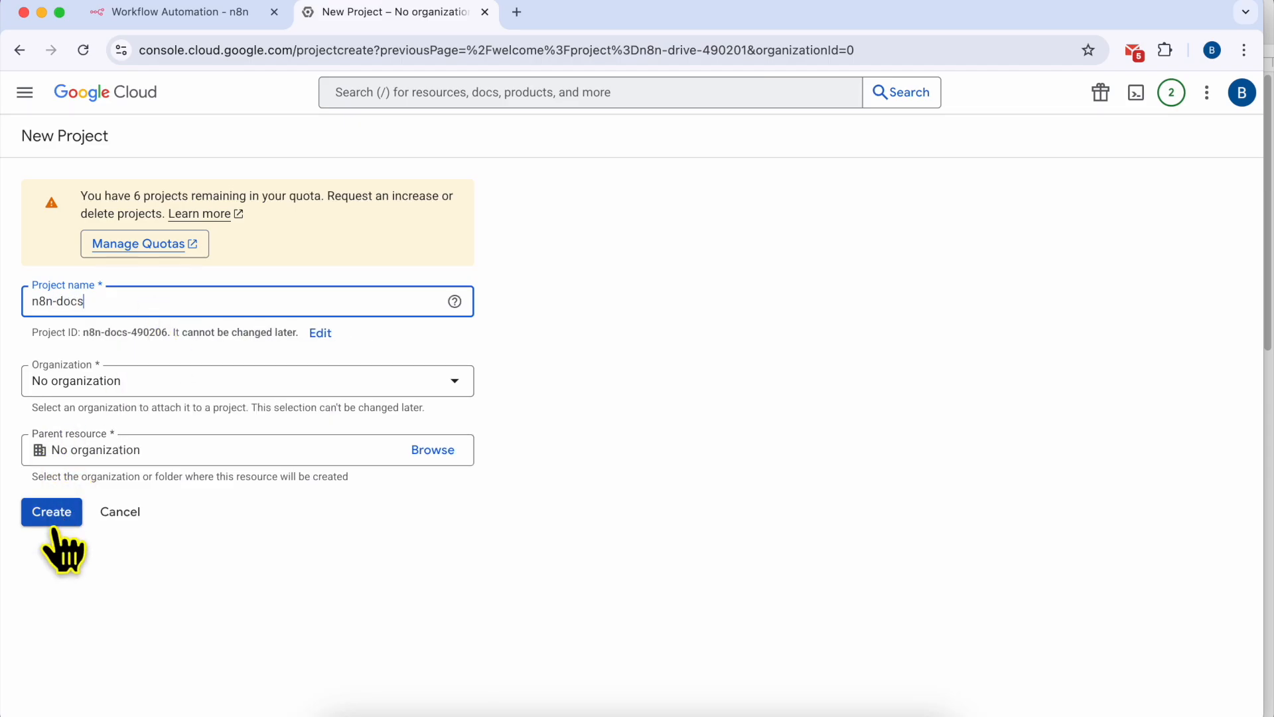
click(52, 514)
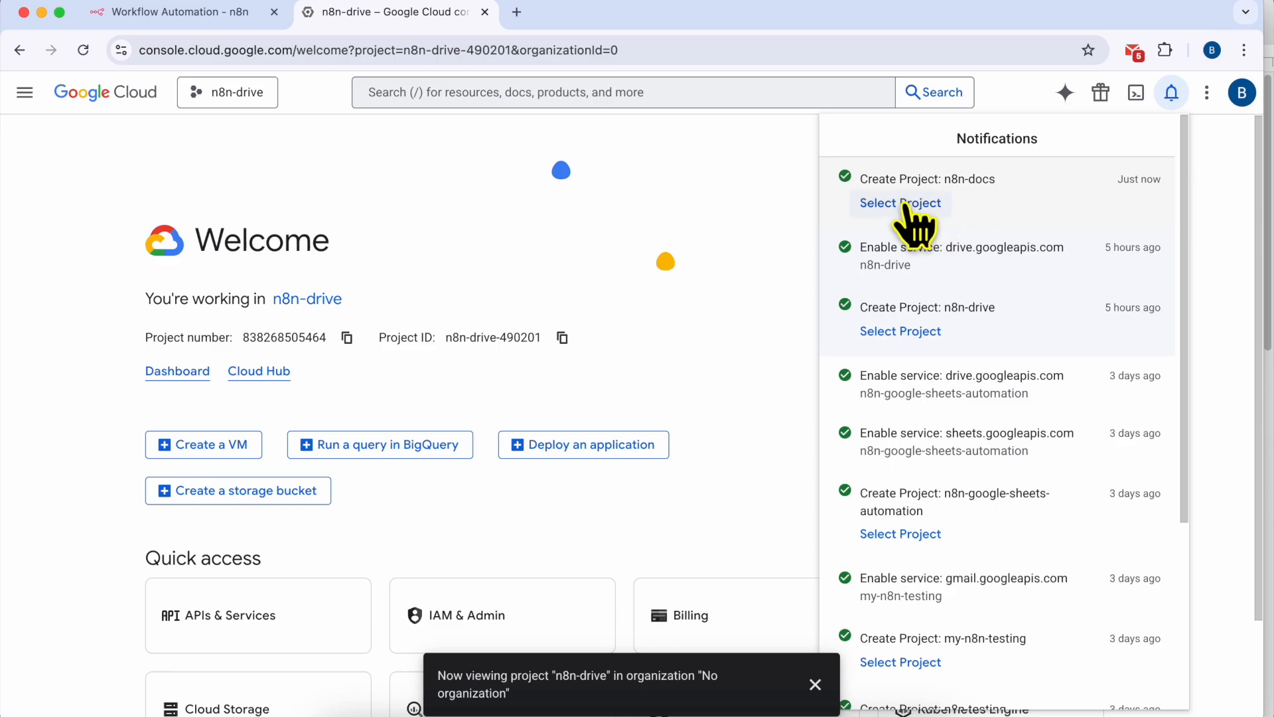
Switch the console to the n8n-docs project and dismiss the project notification
click(243, 97)
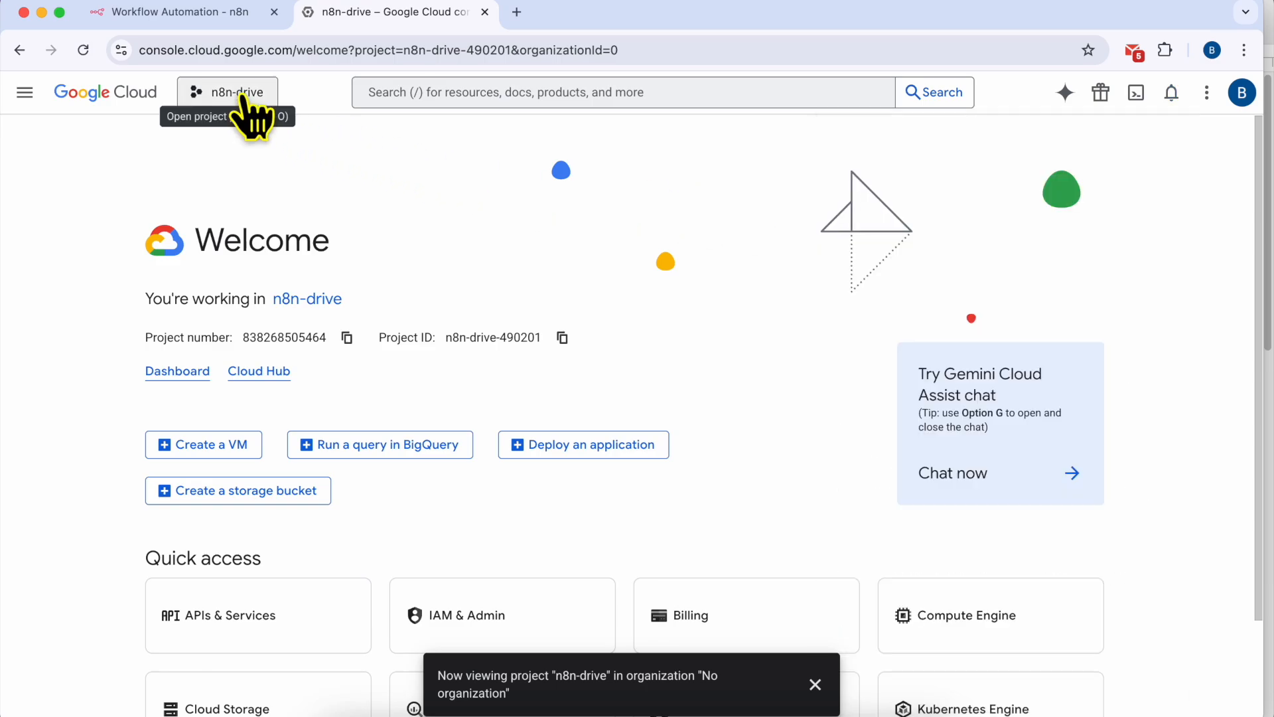
click(255, 96)
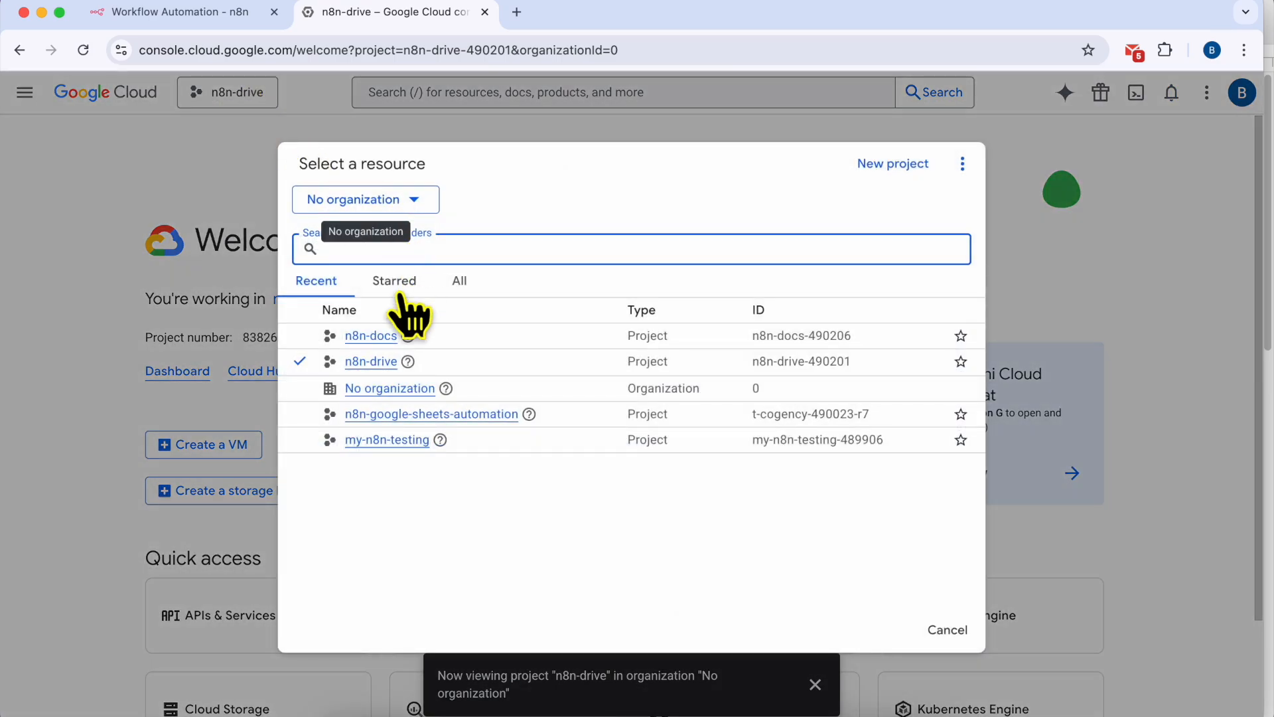
click(375, 338)
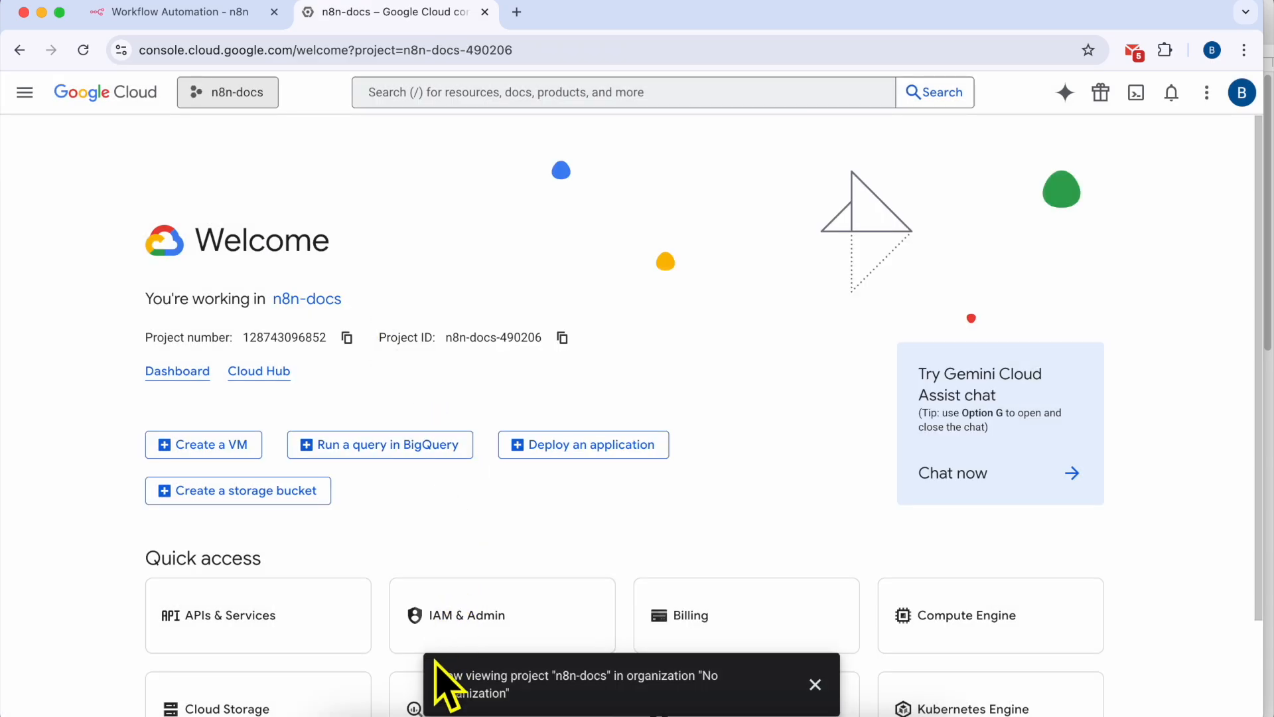
drag(438, 675, 520, 677)
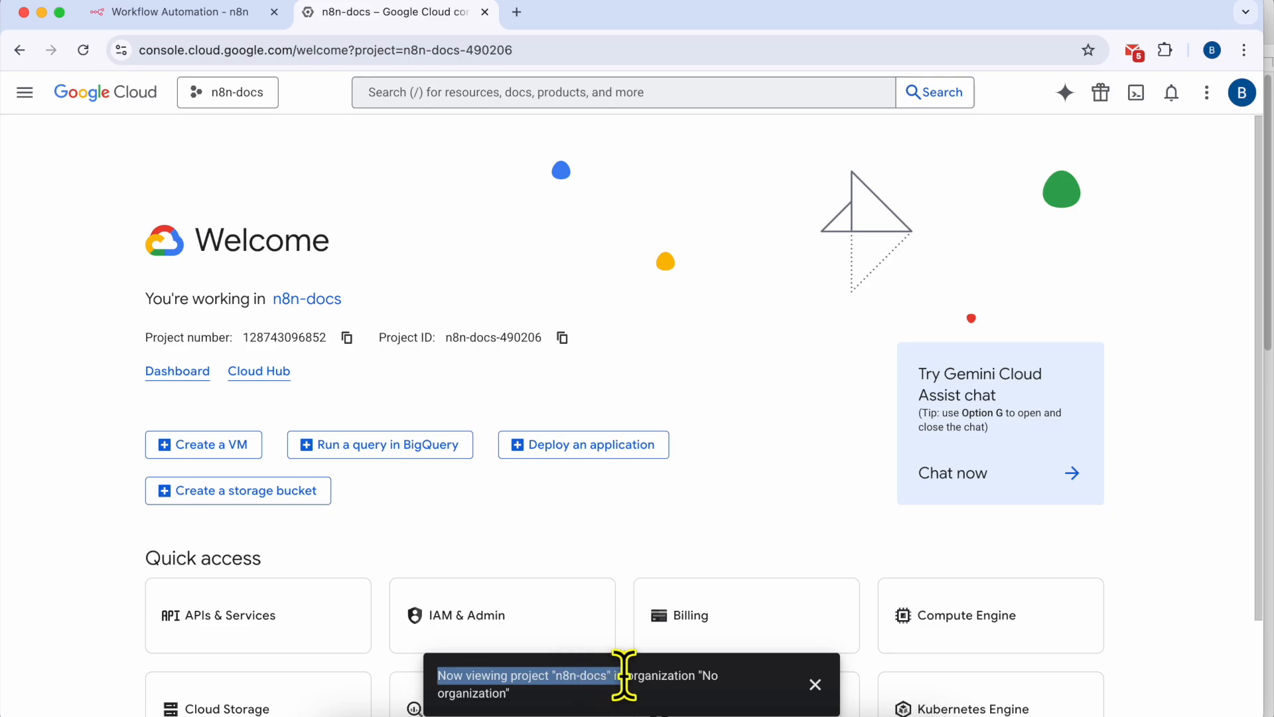
drag(665, 675, 749, 694)
click(816, 690)
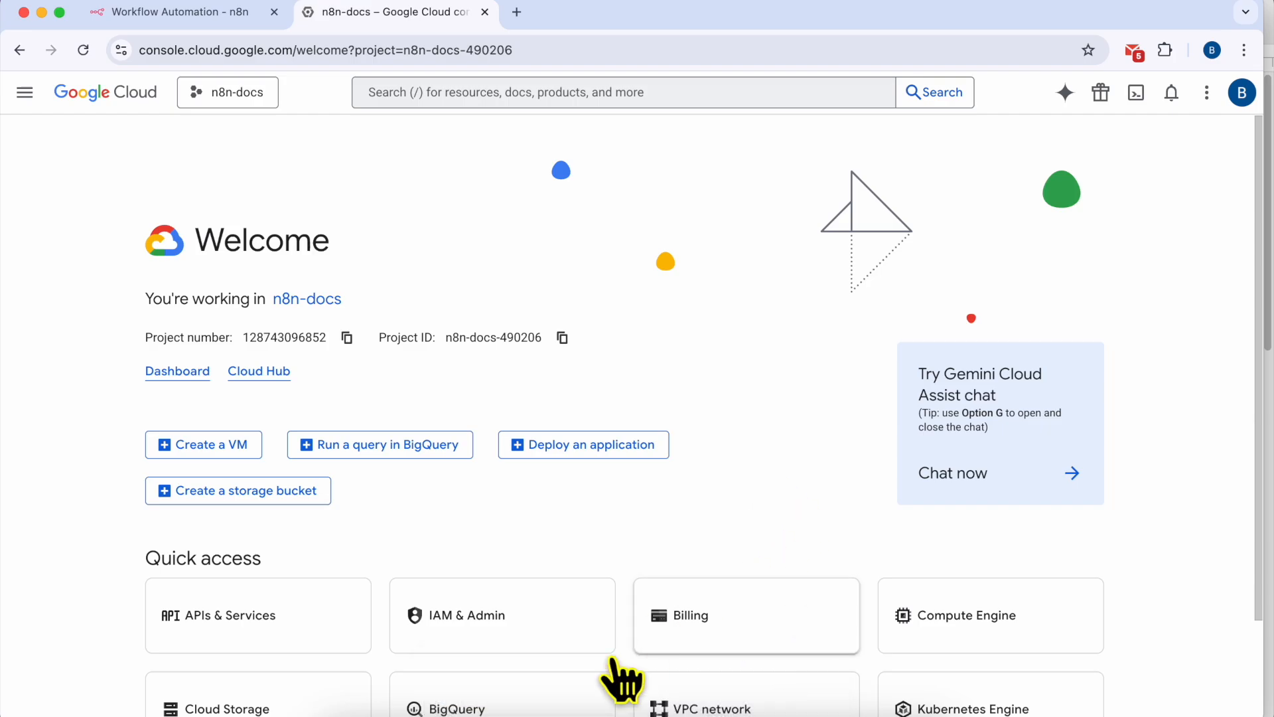
Switch to the notes and read the Step #2 instructions on enabling the API
click(450, 709)
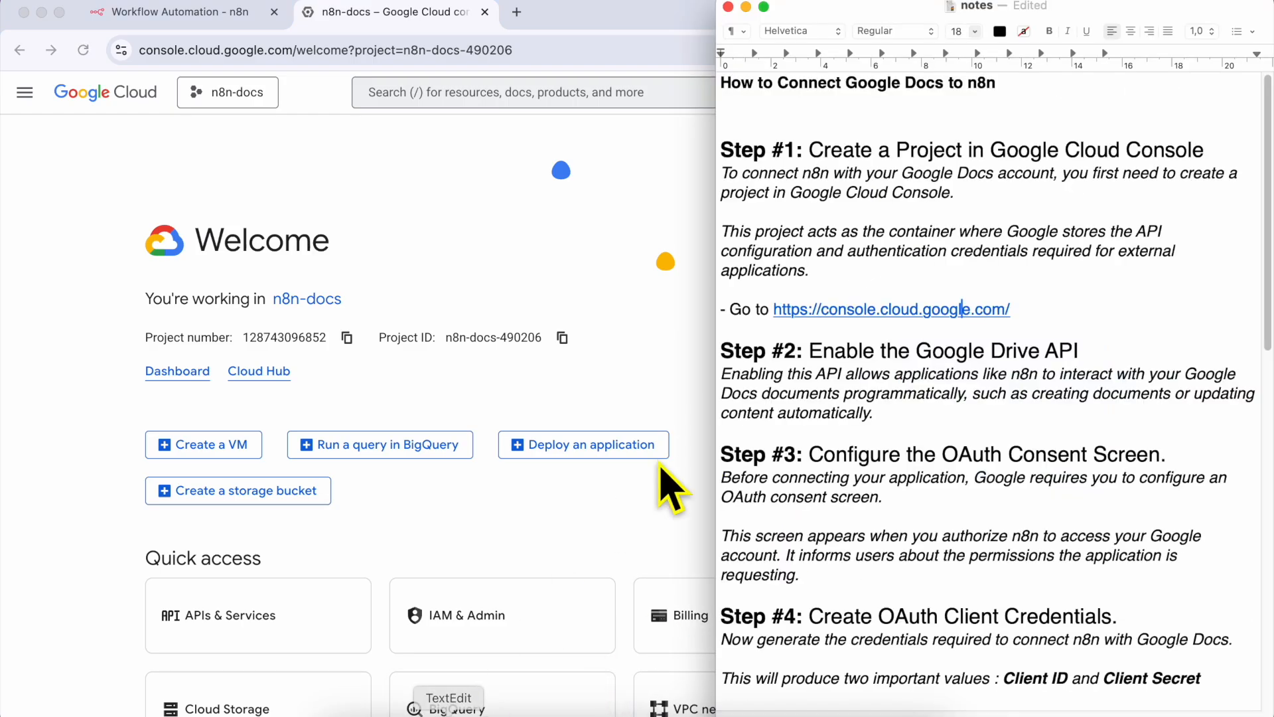
triple_click(868, 350)
scroll(899, 347, down, 5)
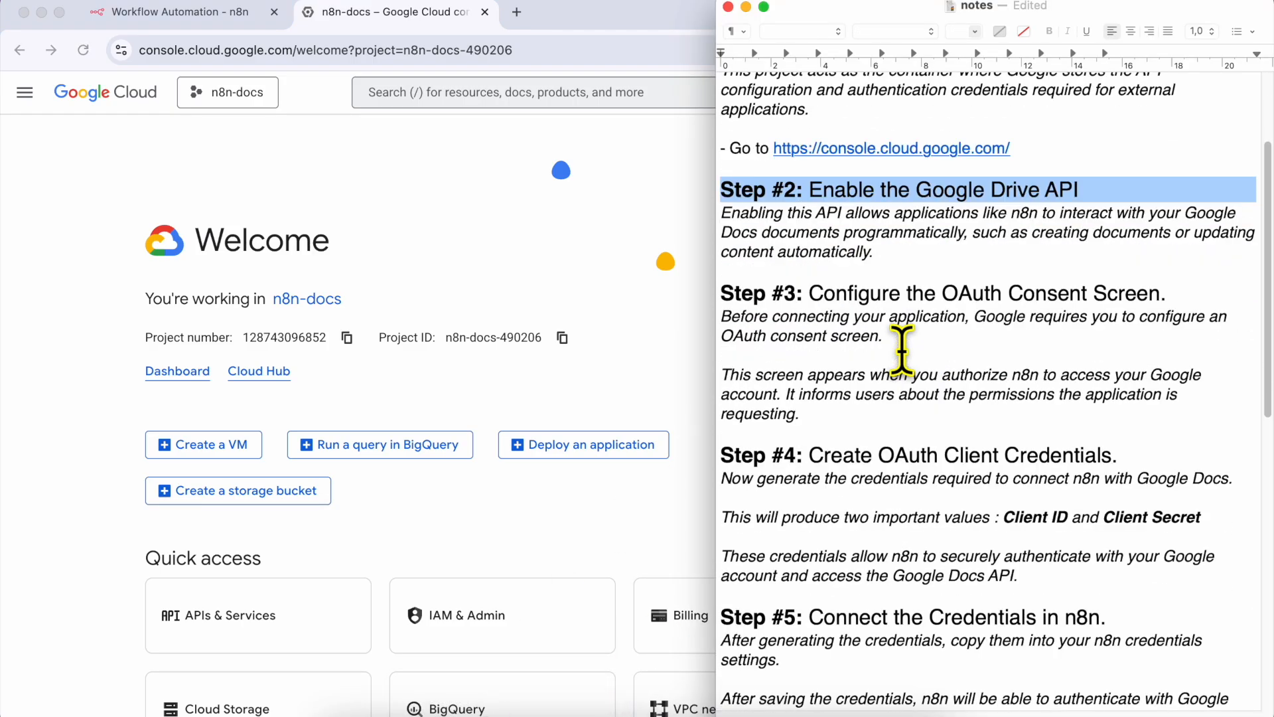
scroll(903, 349, down, 2)
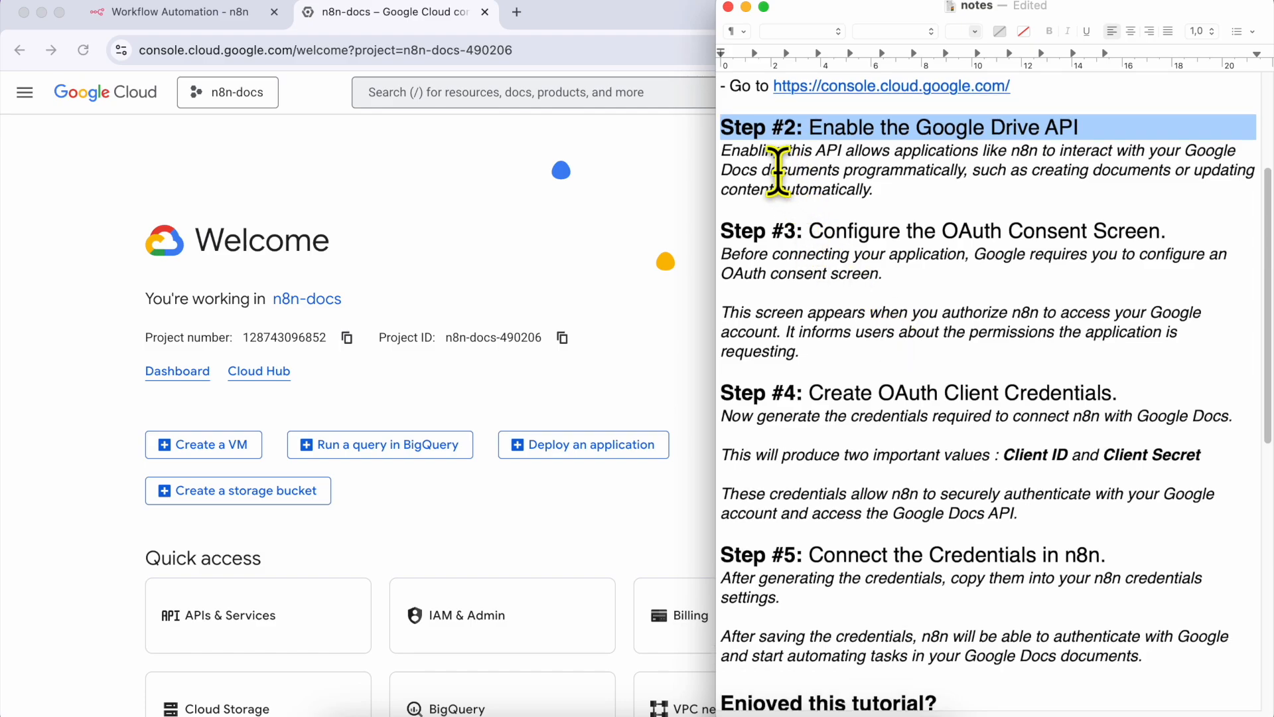
triple_click(779, 169)
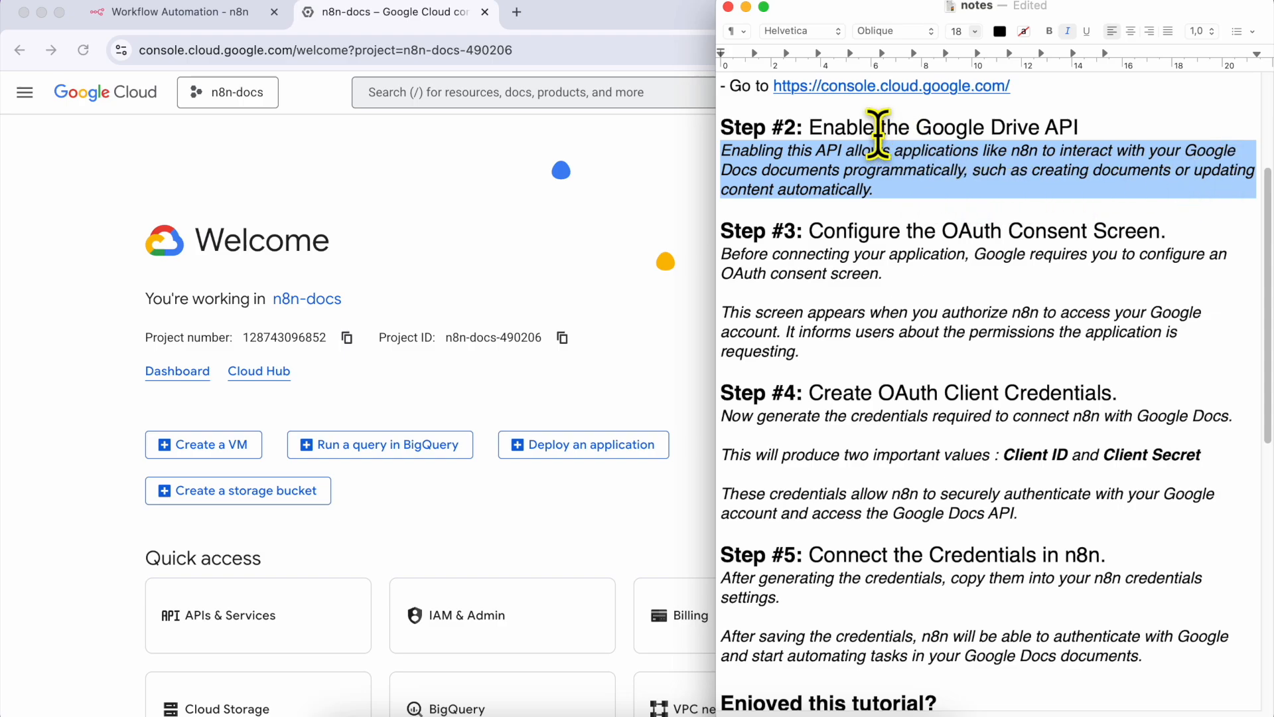
drag(811, 128, 1079, 129)
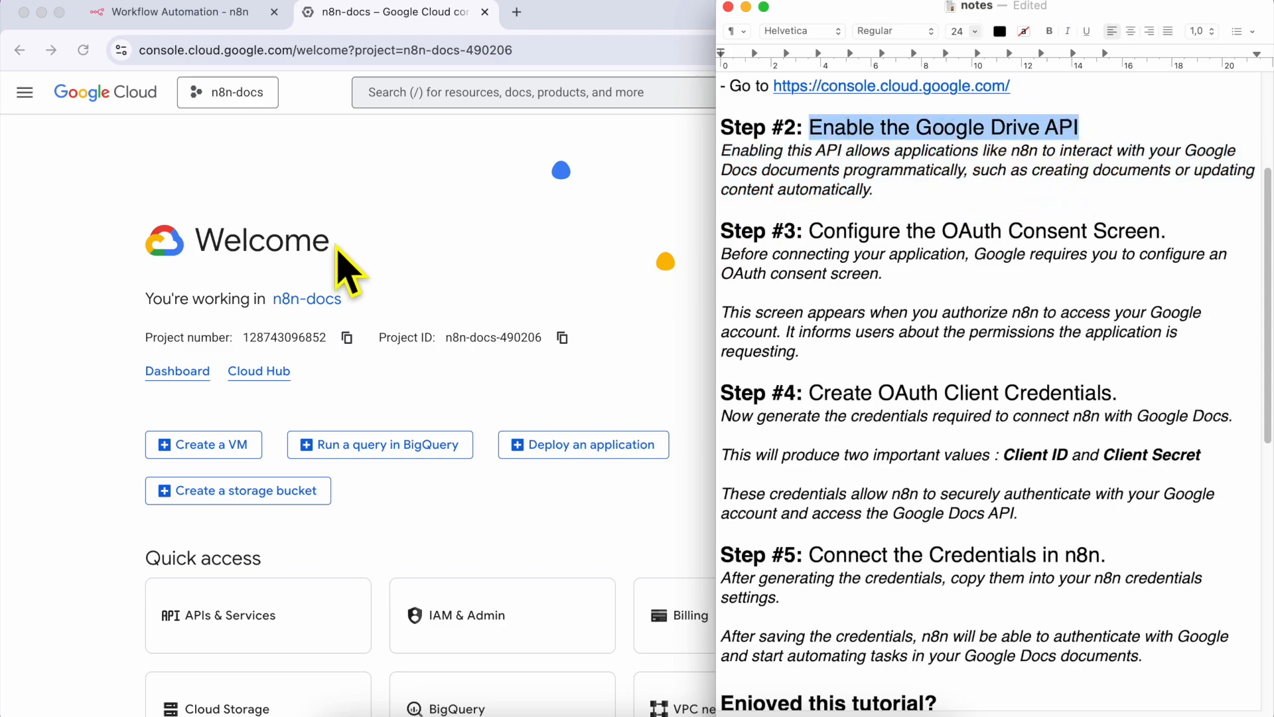
Return to Google Cloud Console and open the API Library from the project's enabled APIs and services page
click(24, 93)
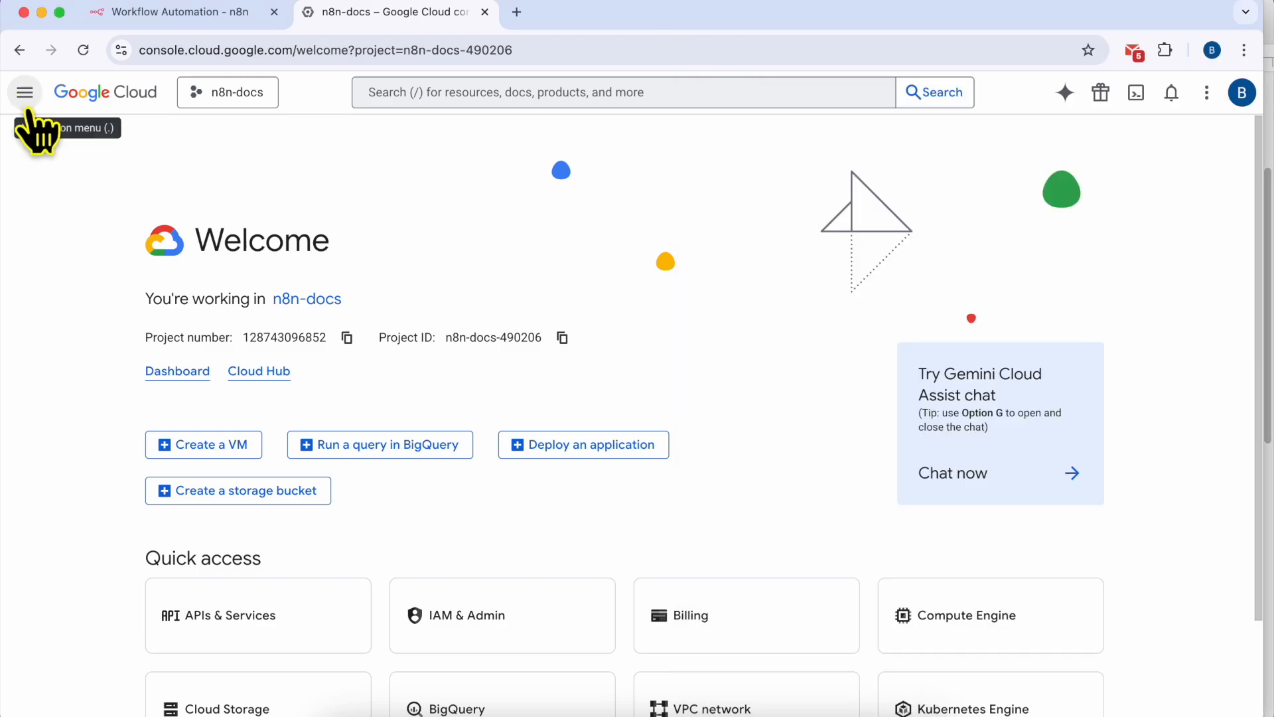
click(25, 93)
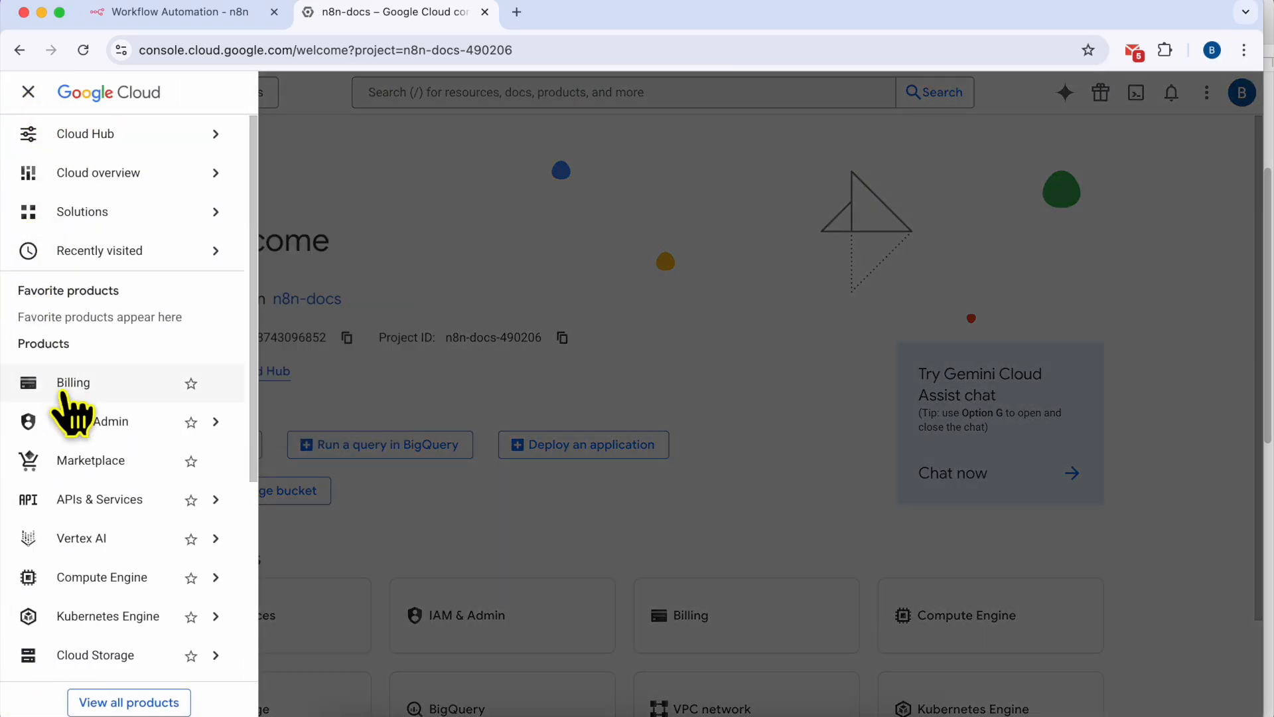
mouse_move(100, 507)
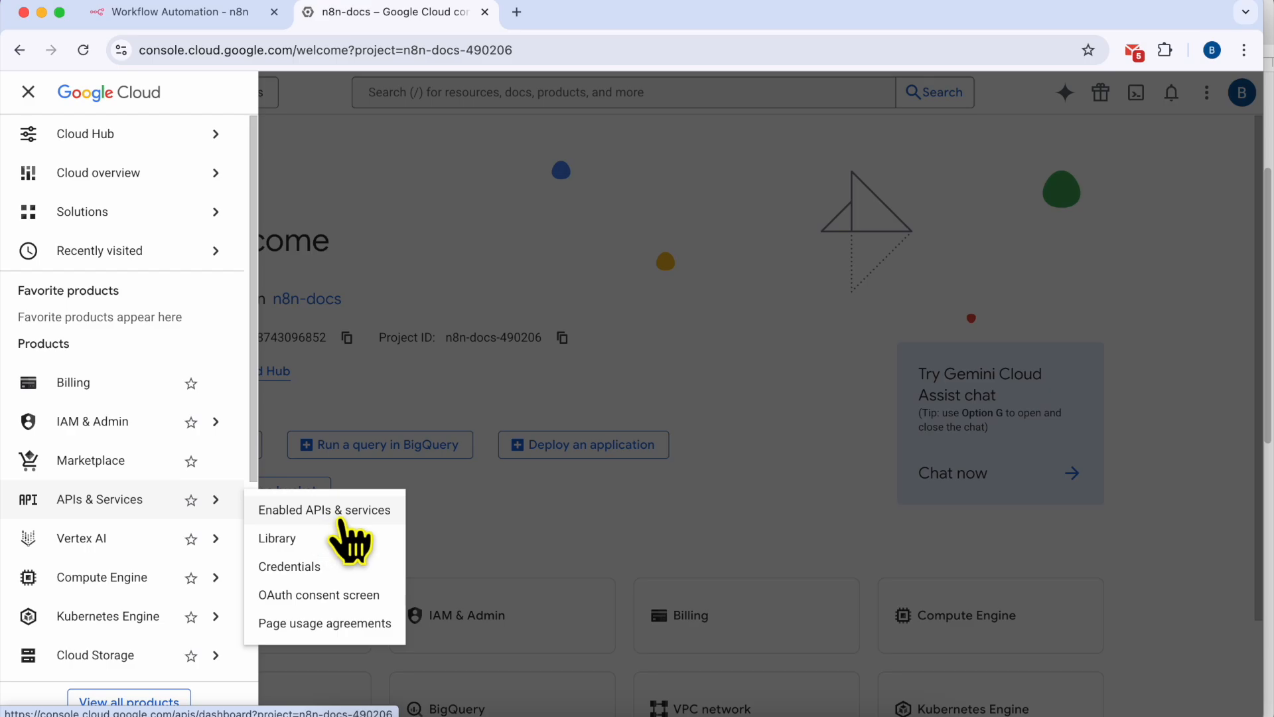
click(358, 511)
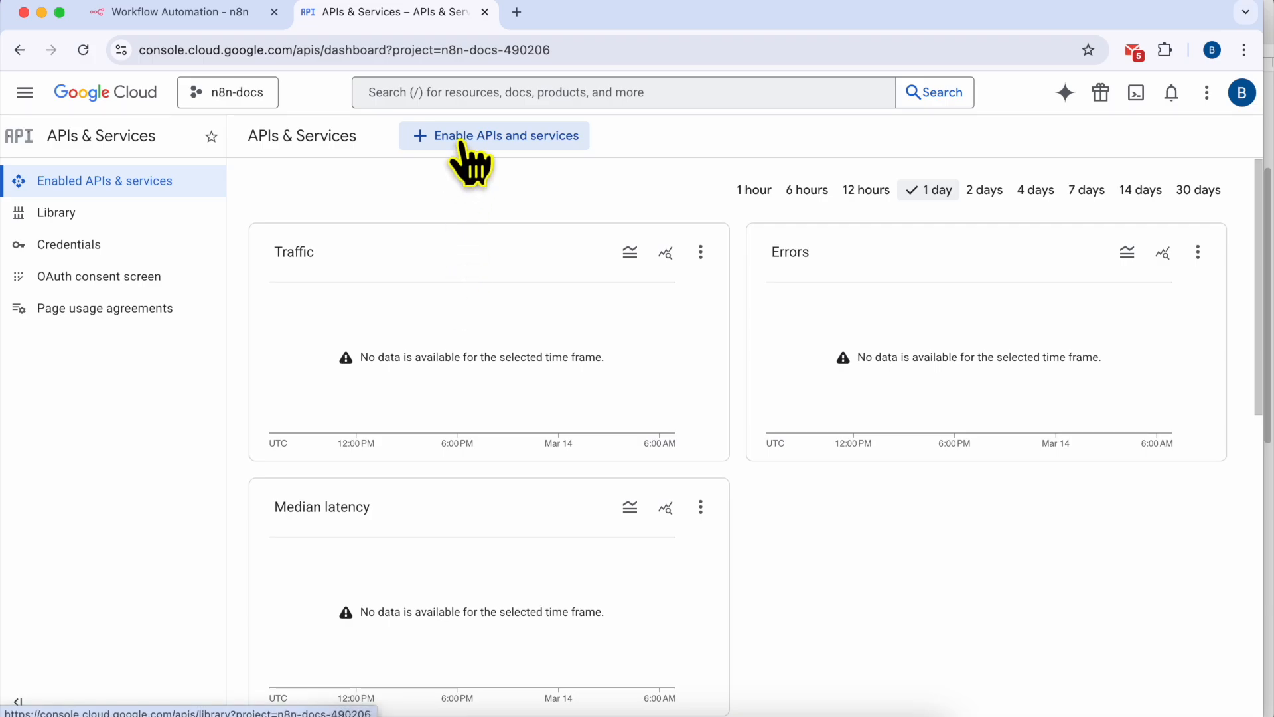
click(529, 140)
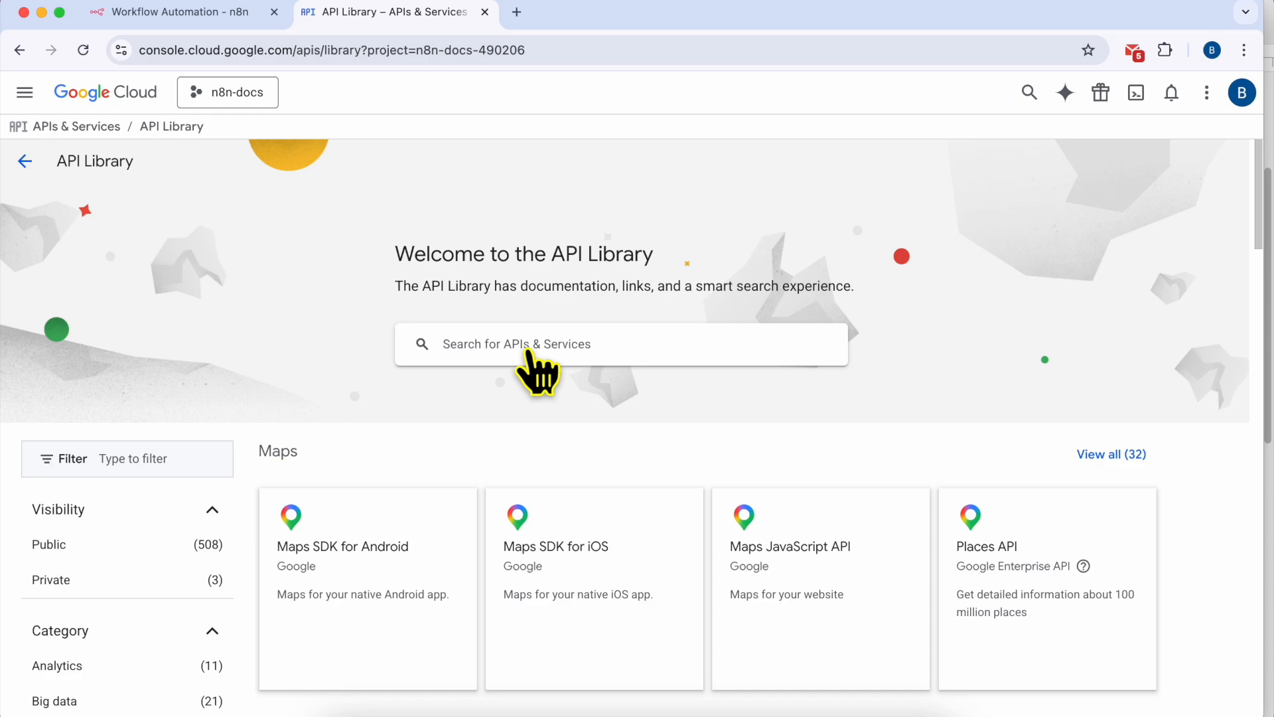
Search the API Library for "google docs api" and enable the Google Docs API for the project
click(514, 358)
text(google )
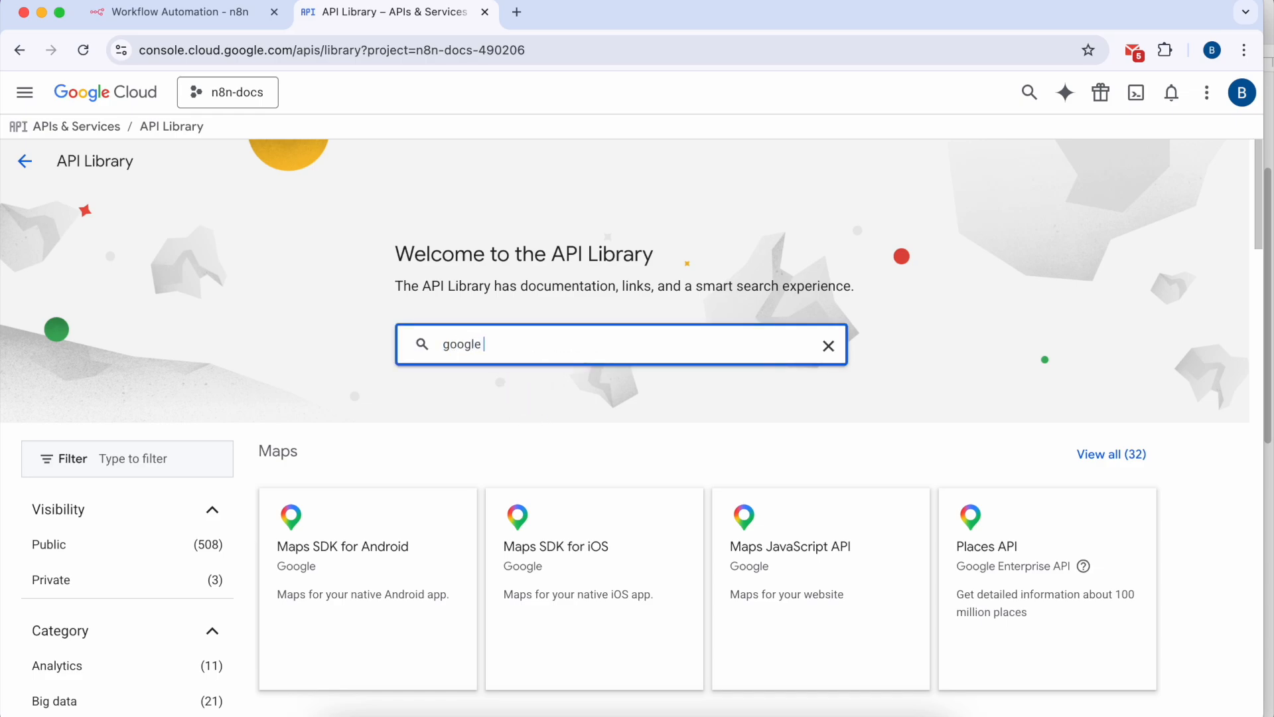
text(docs)
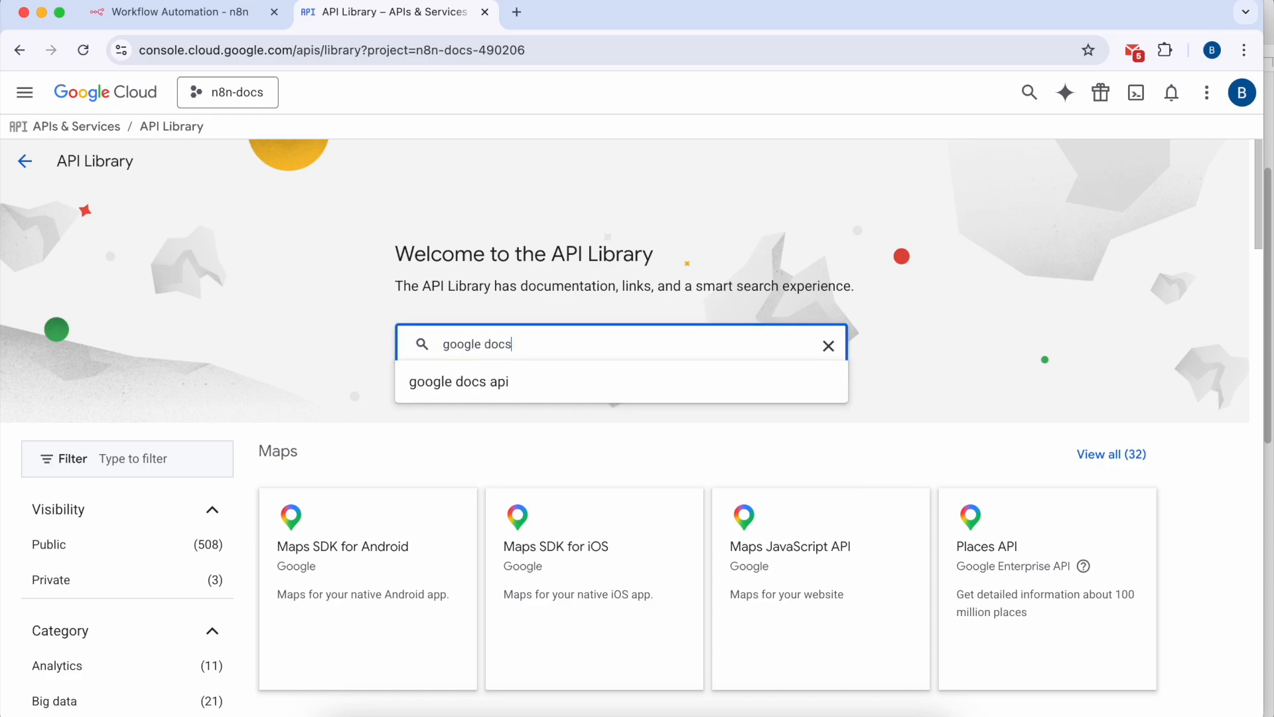
text( api)
key(Return)
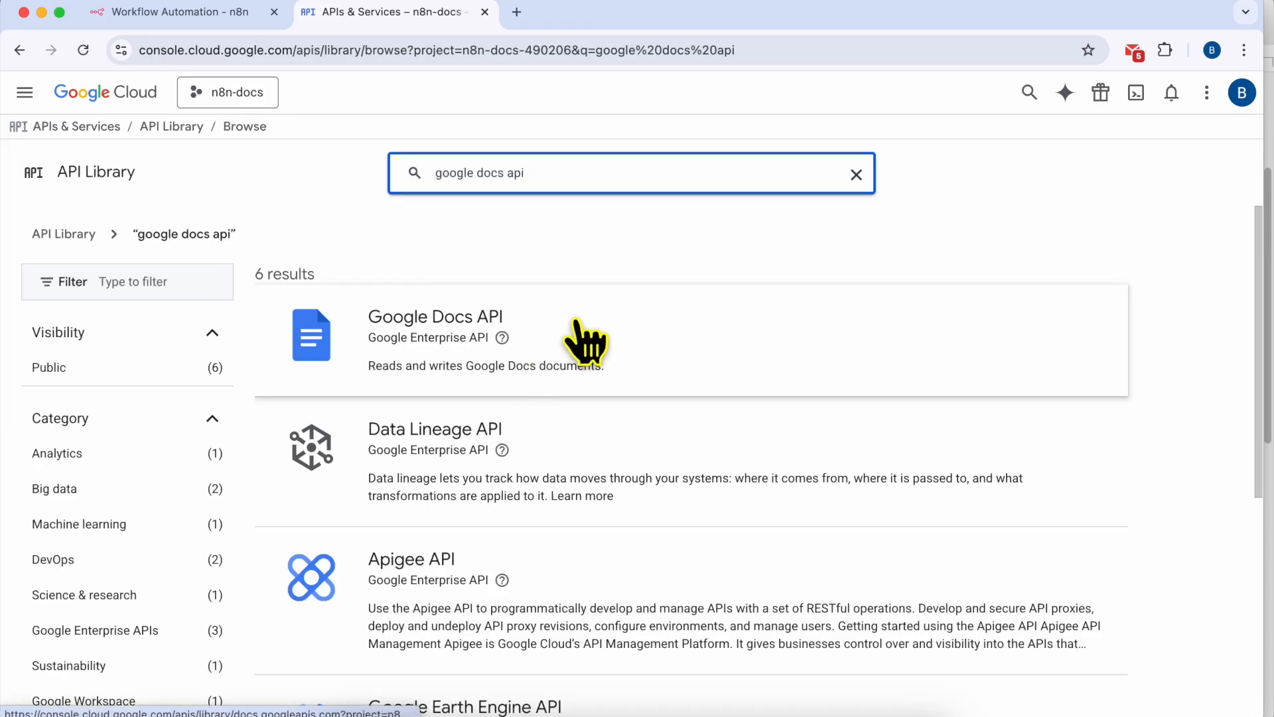
click(410, 328)
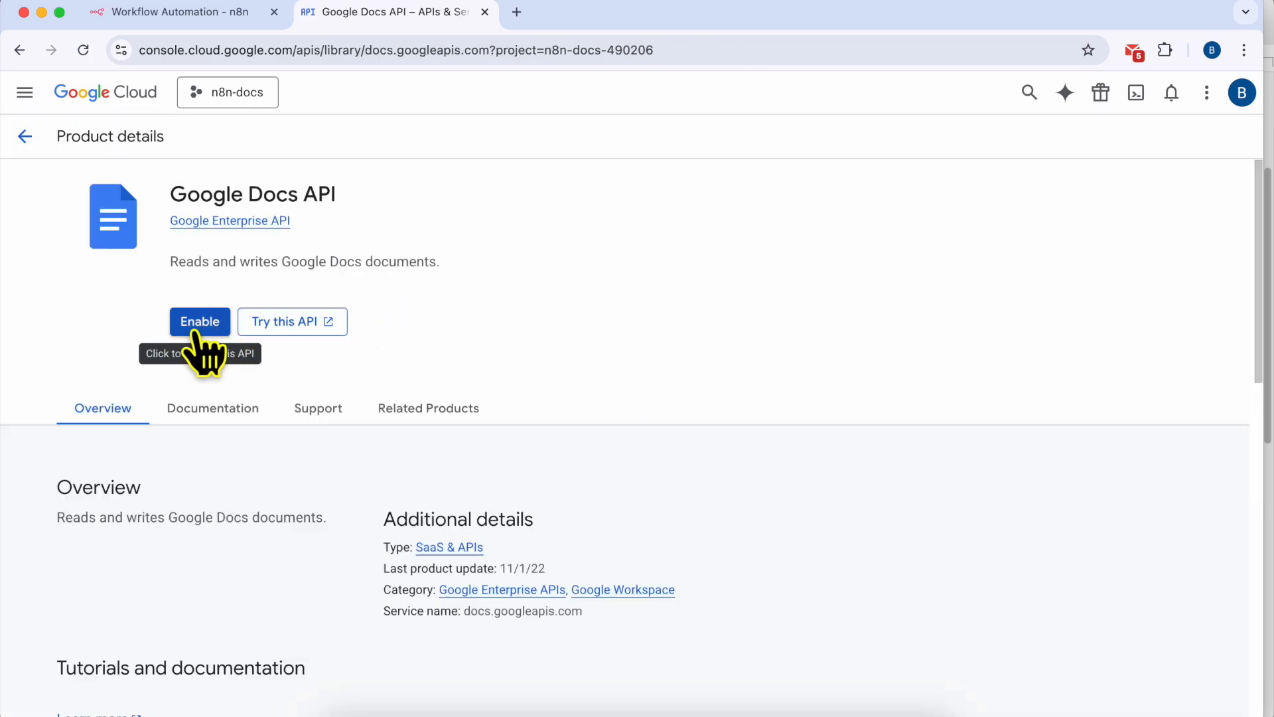
click(198, 325)
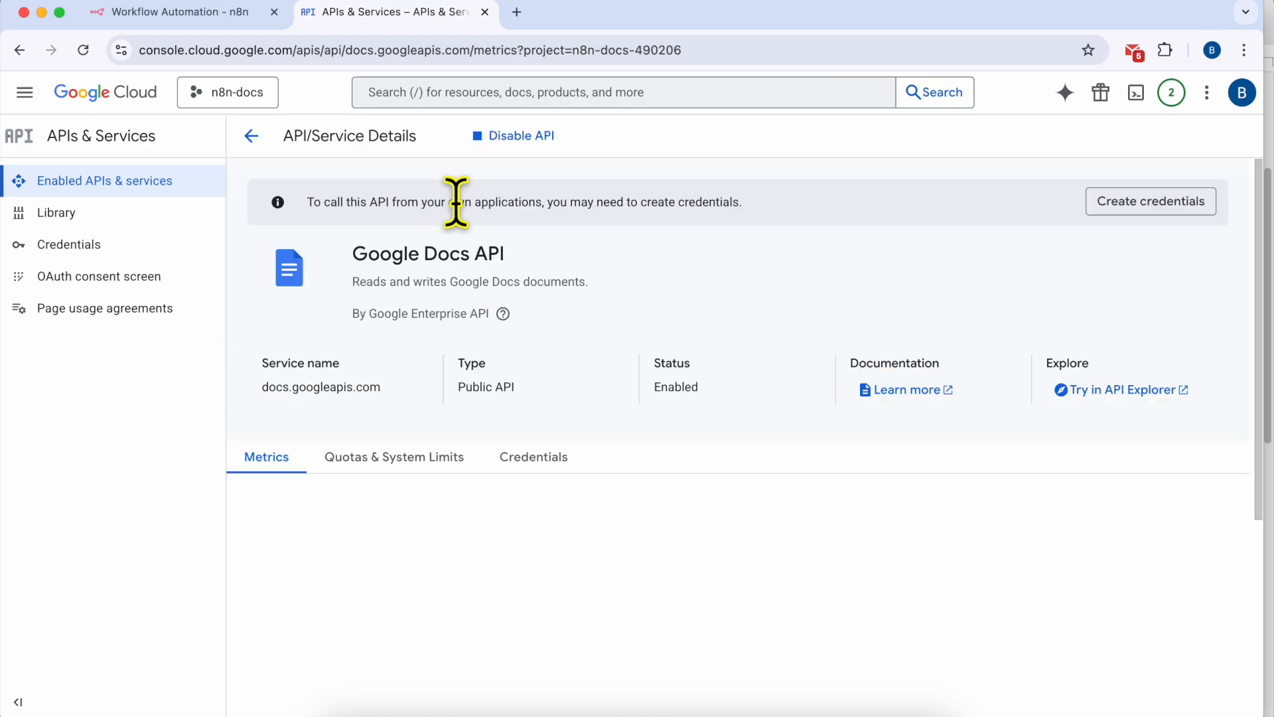
triple_click(455, 263)
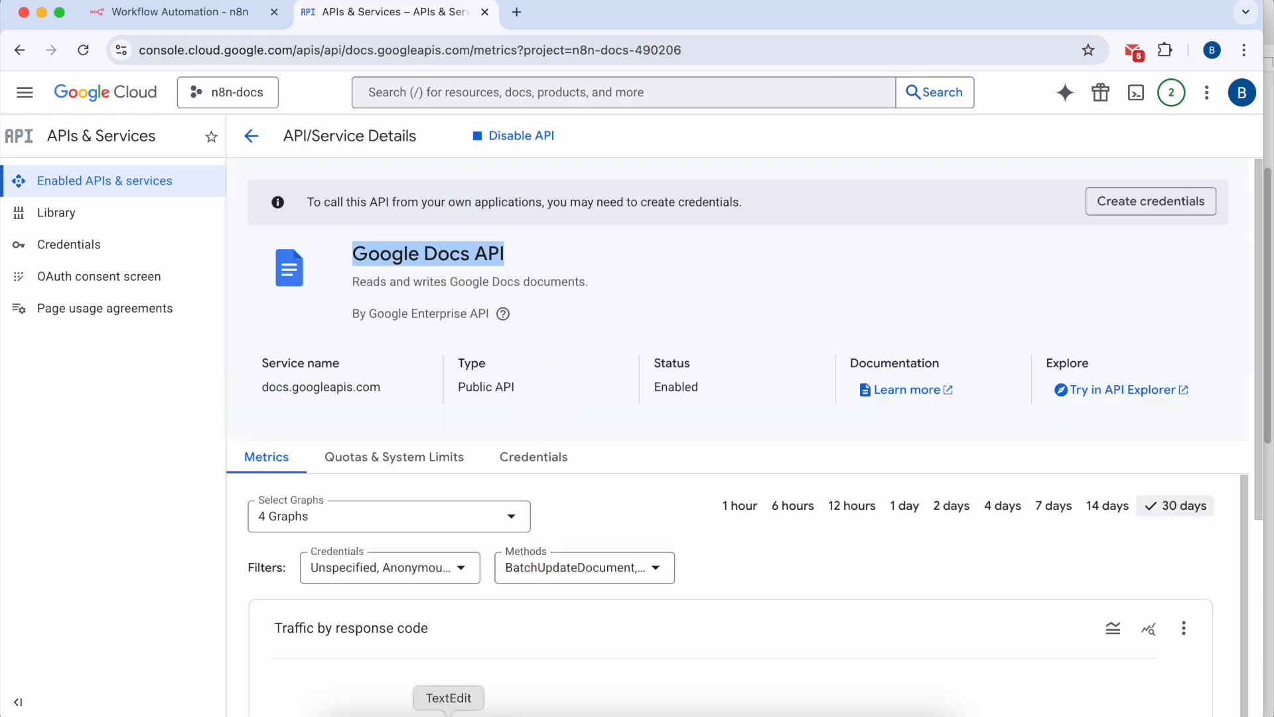
Switch to the notes and read the Step #3 instructions on configuring the OAuth consent screen
click(447, 711)
triple_click(837, 232)
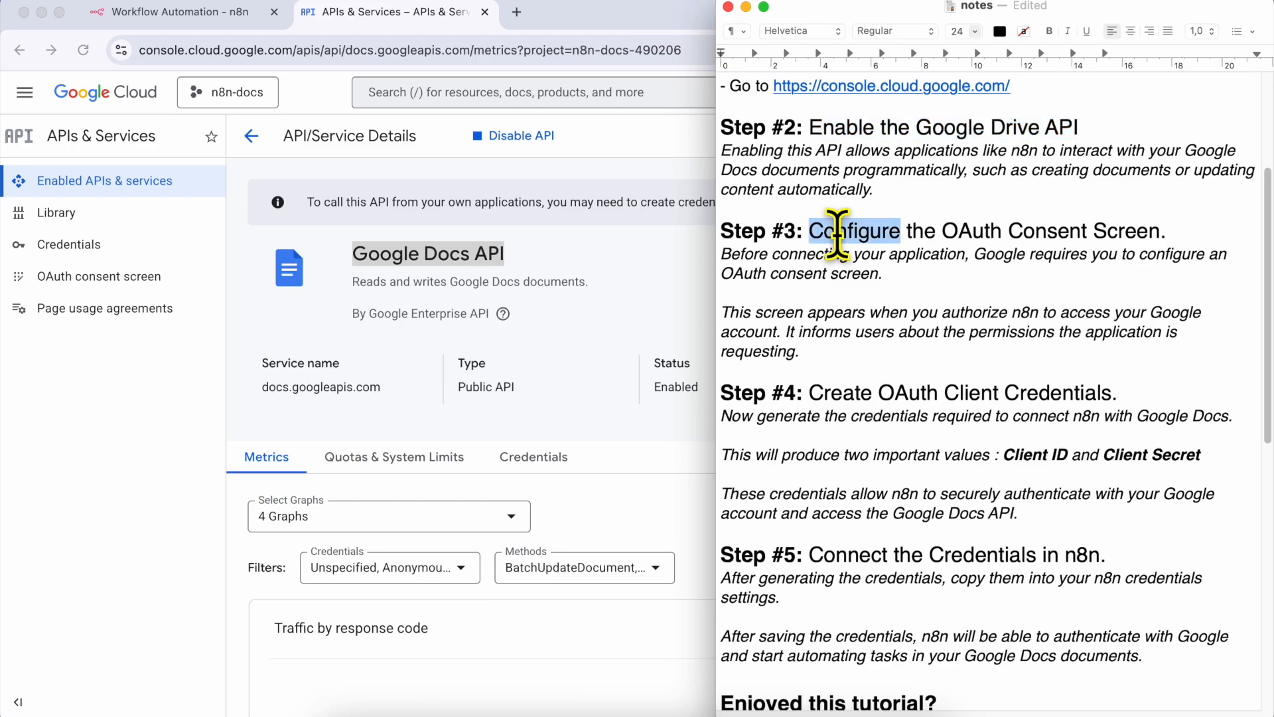
scroll(838, 236, down, 2)
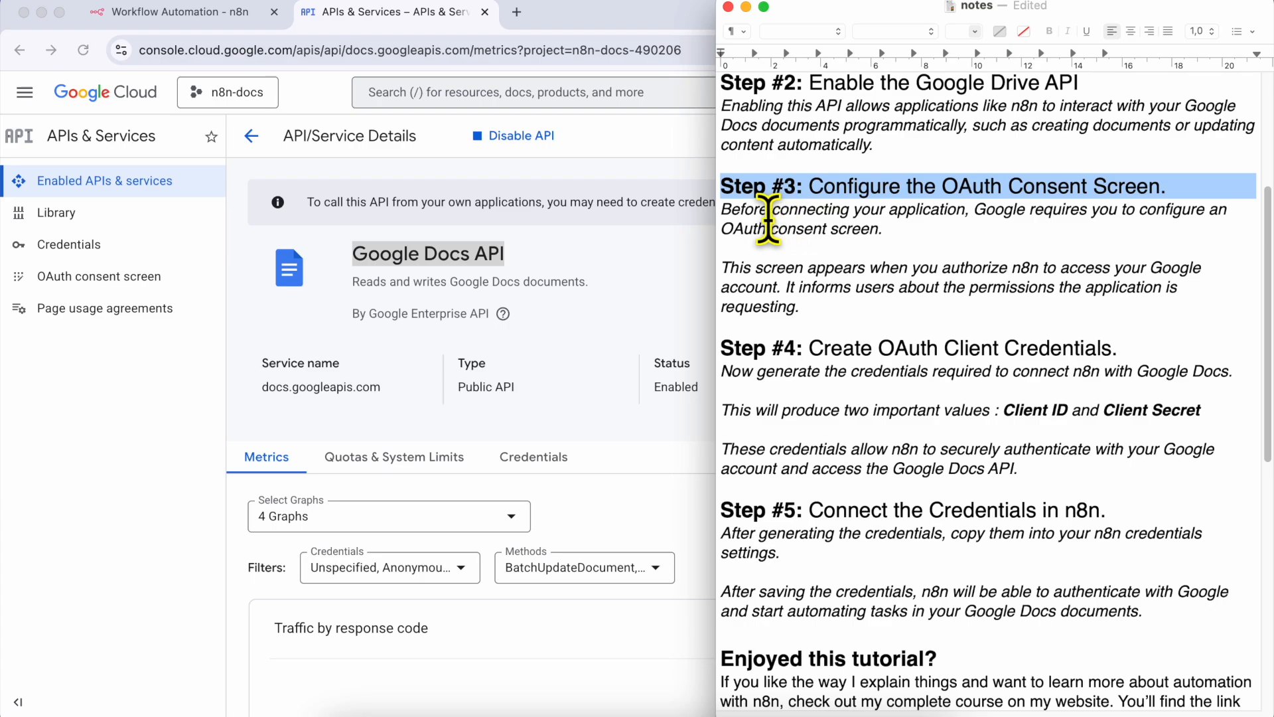
click(752, 265)
triple_click(750, 282)
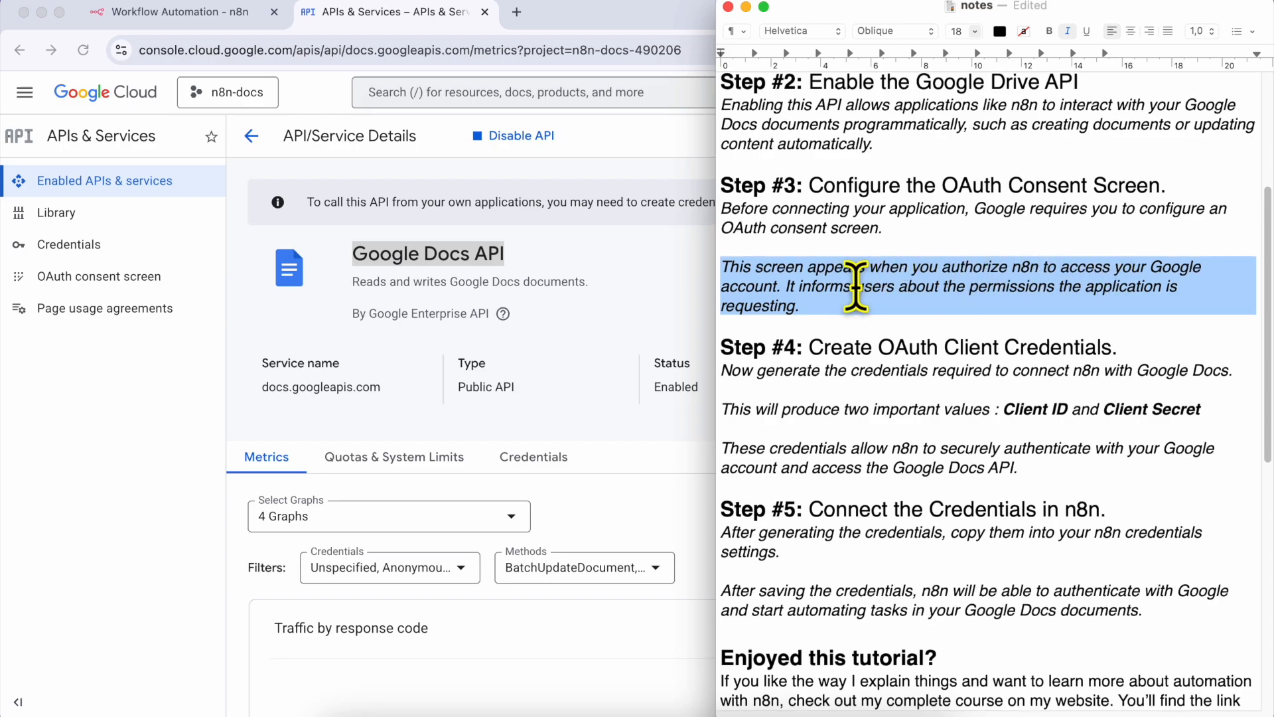
scroll(856, 285, down, 2)
click(840, 153)
double_click(840, 152)
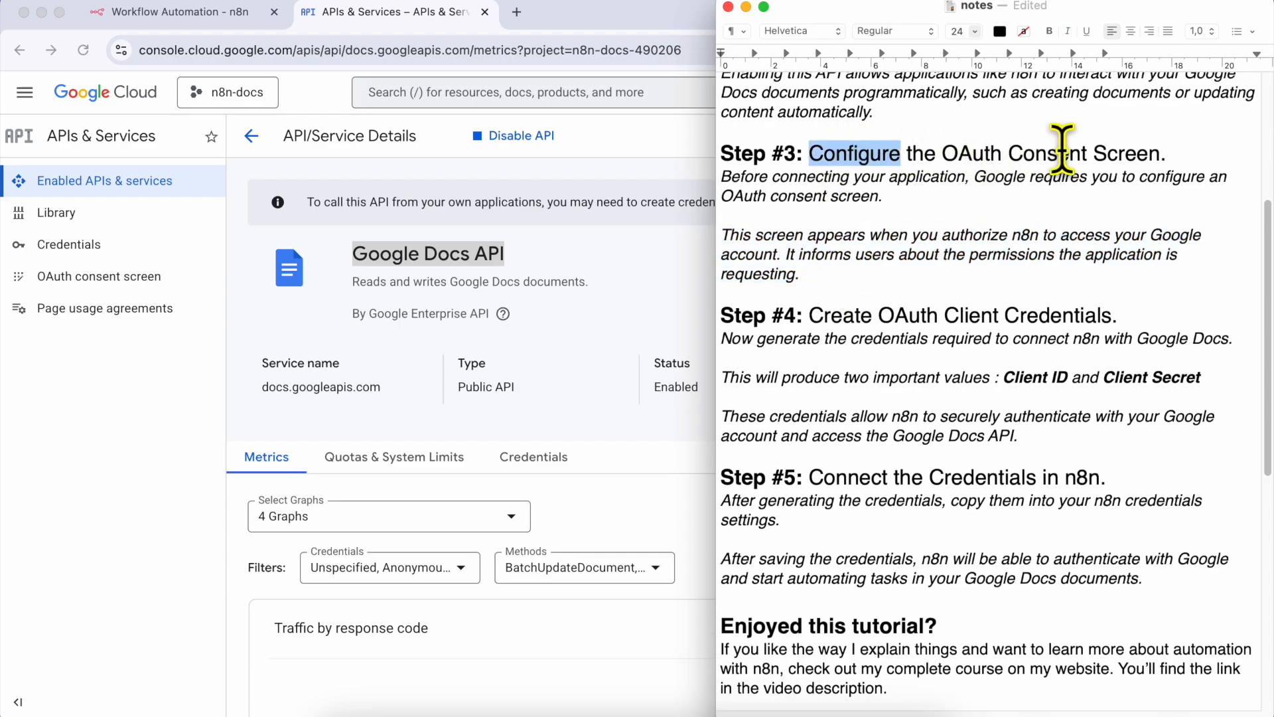
shift+click(1158, 154)
Return to Google Cloud Console, open the OAuth consent screen and start the Google Auth Platform configuration
click(217, 327)
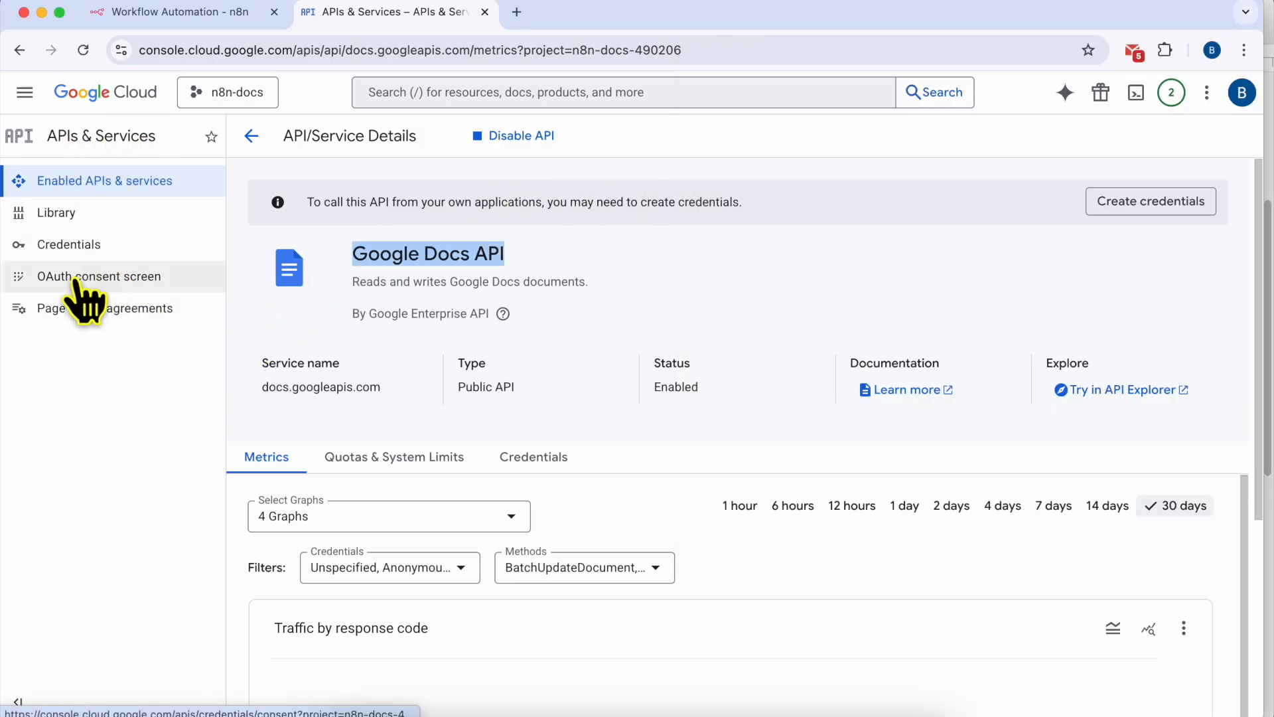
click(121, 282)
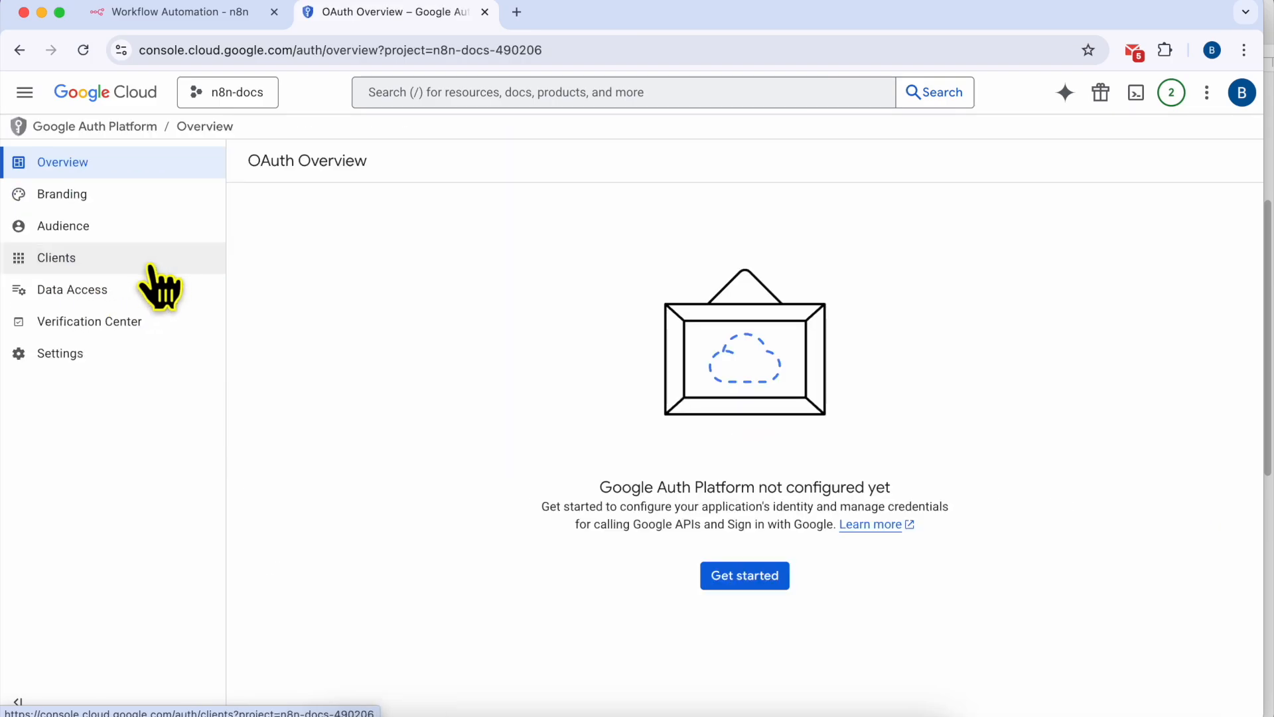
click(760, 590)
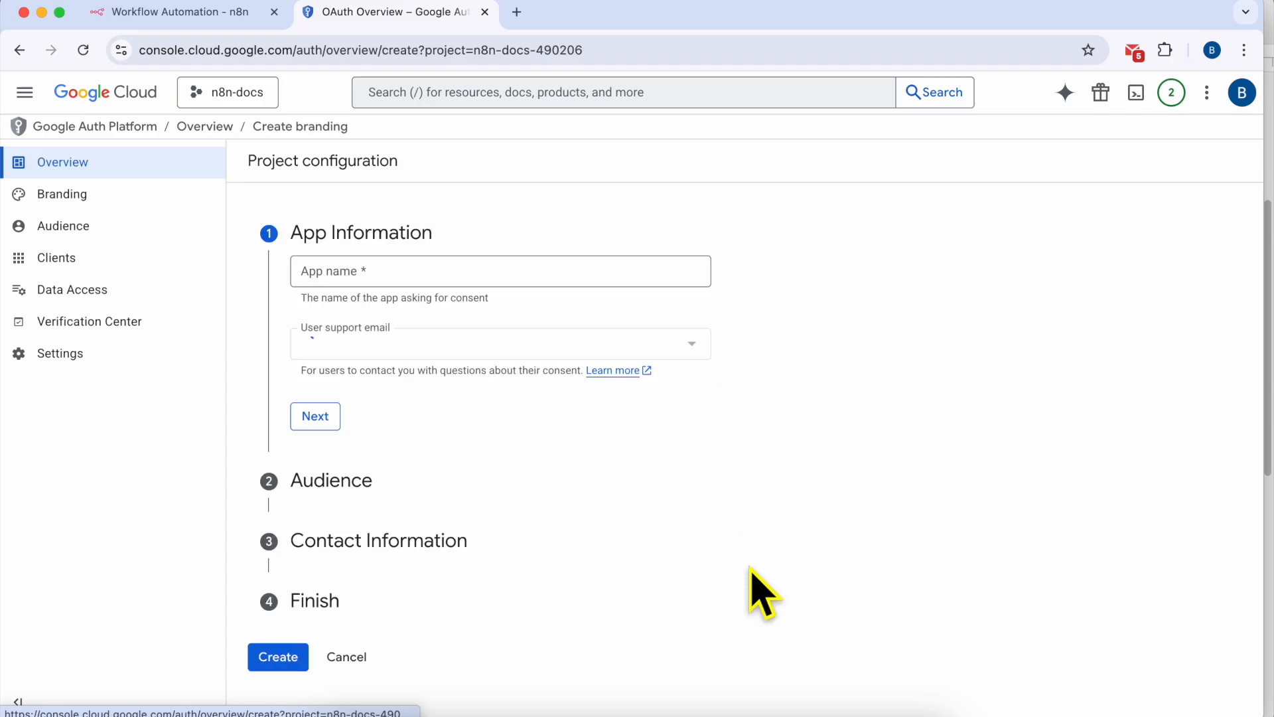
Fill in the App Information with the app name n8n-docs and the user support email, and continue to the Audience section
click(385, 269)
text(n)
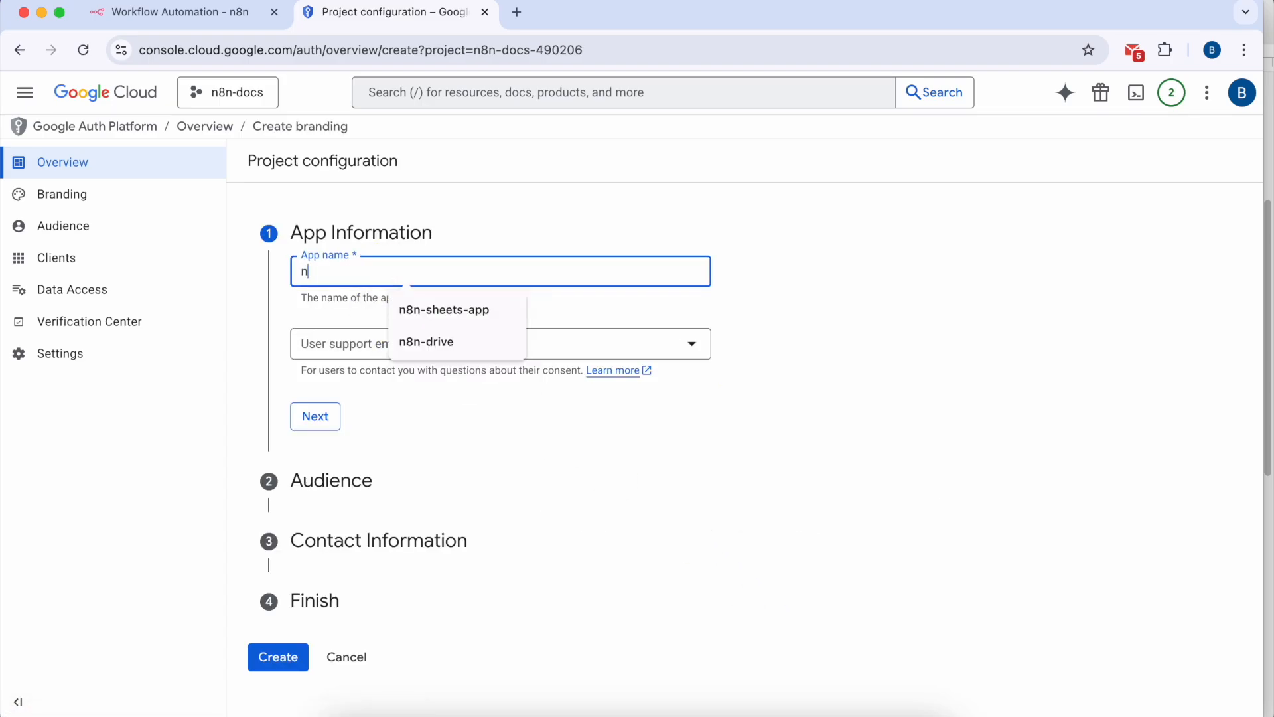
text(8n-docs)
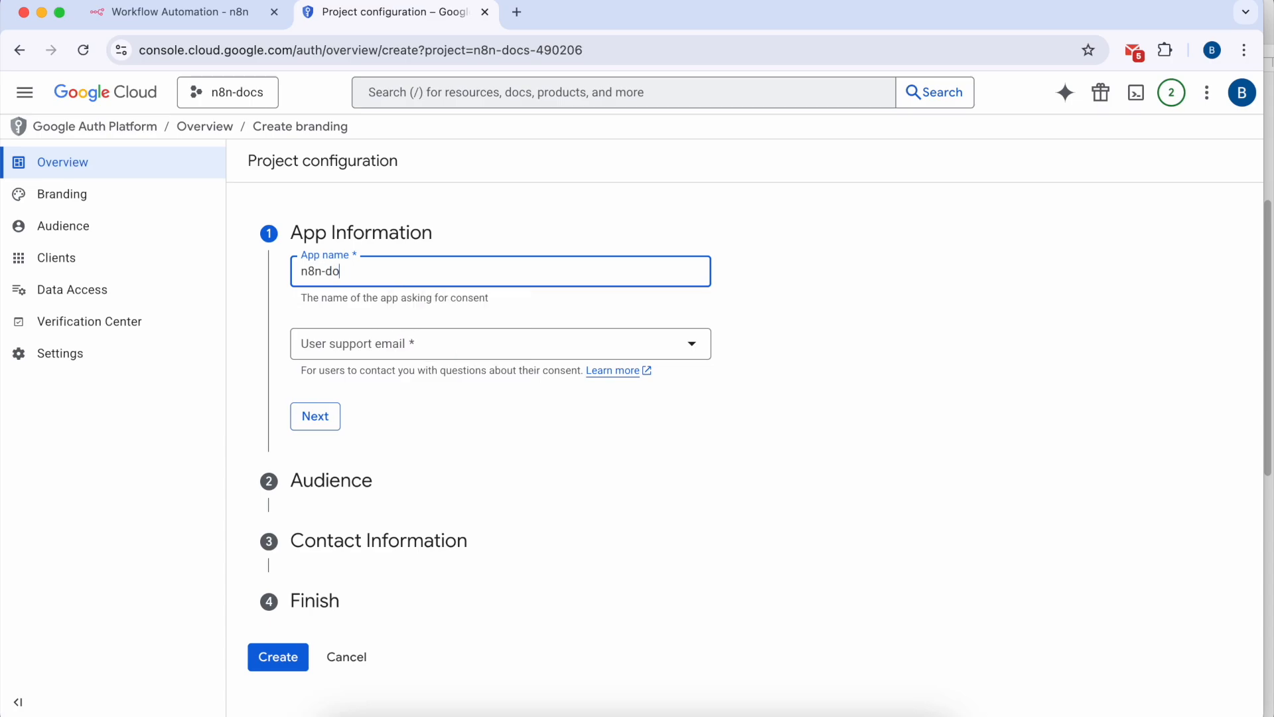
triple_click(335, 296)
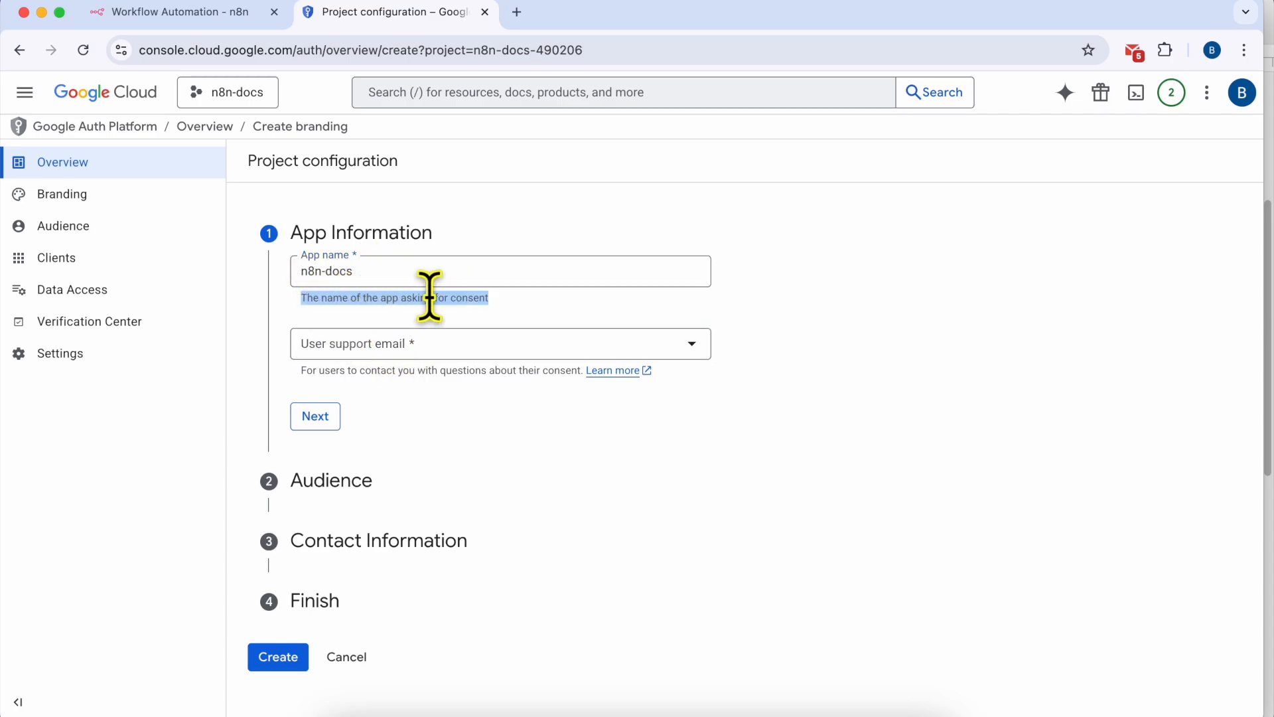
click(392, 349)
click(402, 355)
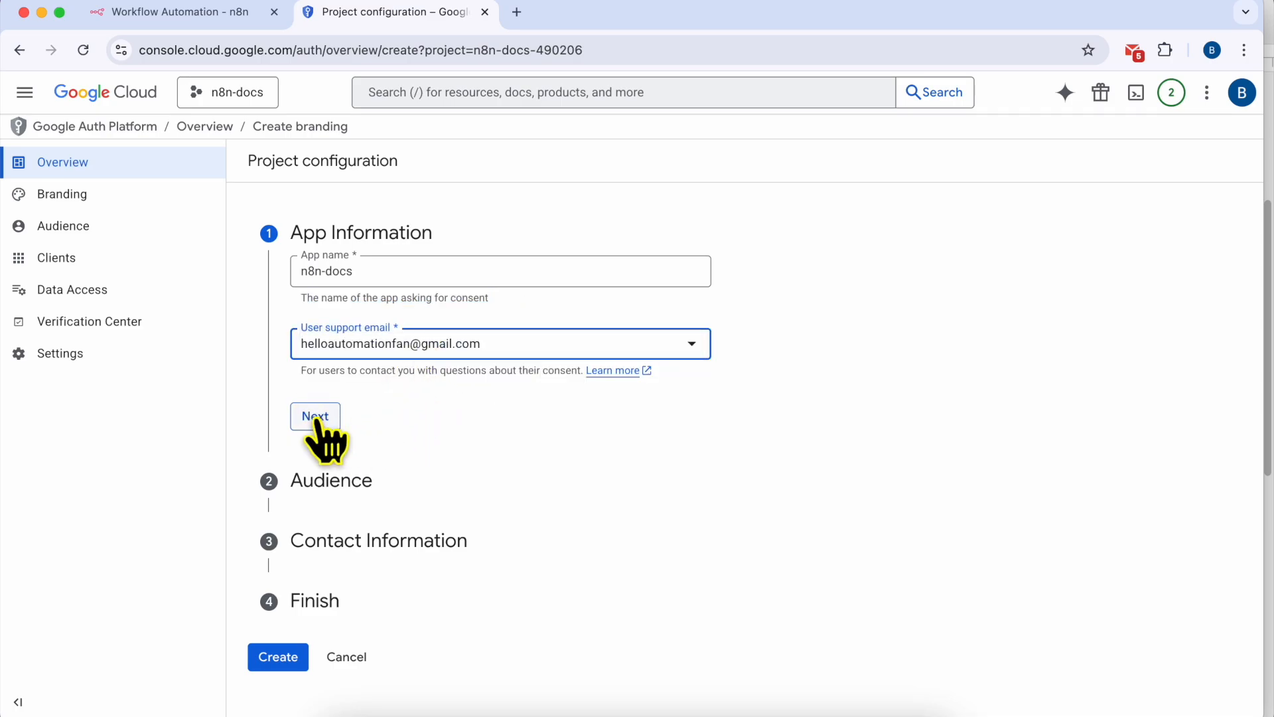
triple_click(323, 370)
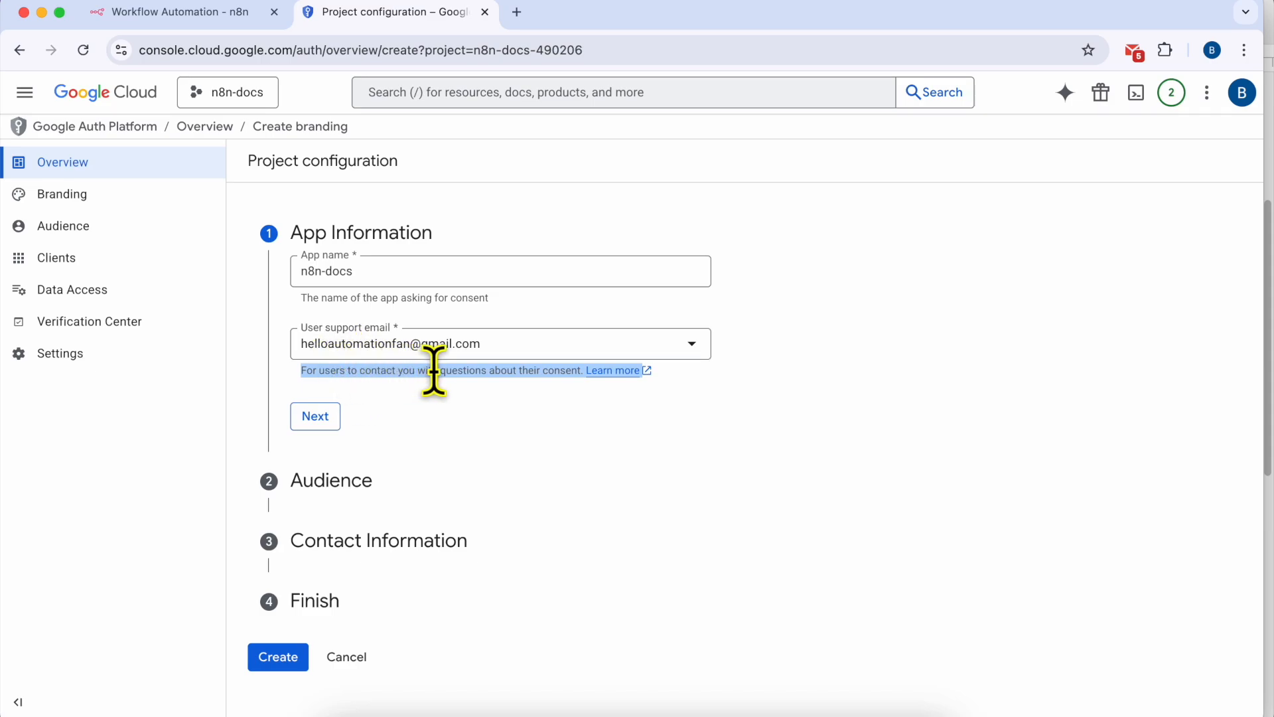
click(524, 386)
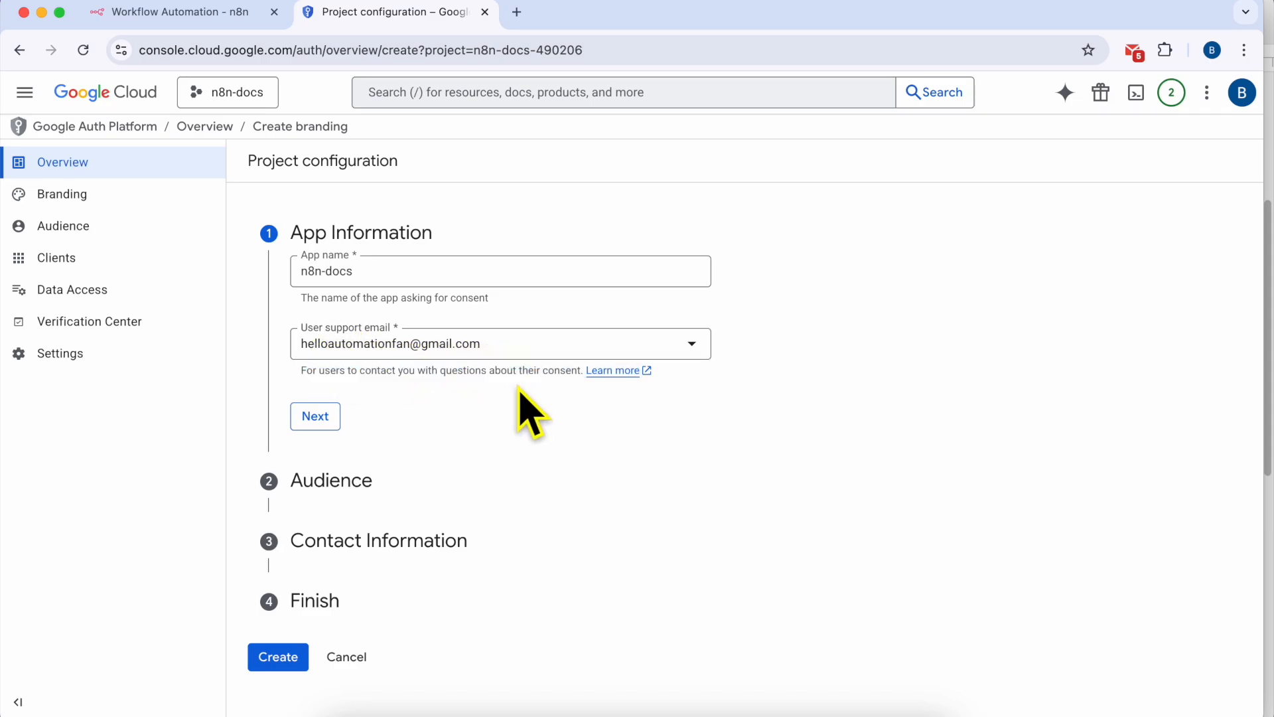
click(330, 424)
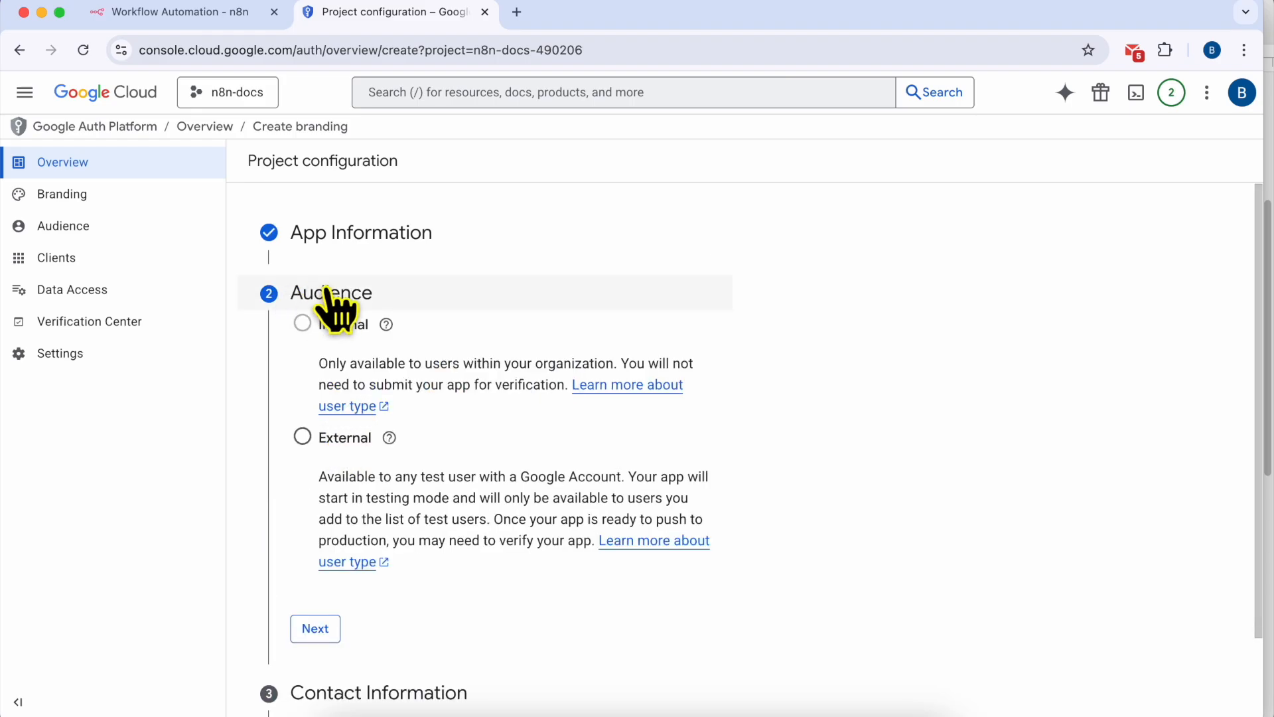
Set the audience to External and provide the contact email address in the Contact Information section
click(326, 441)
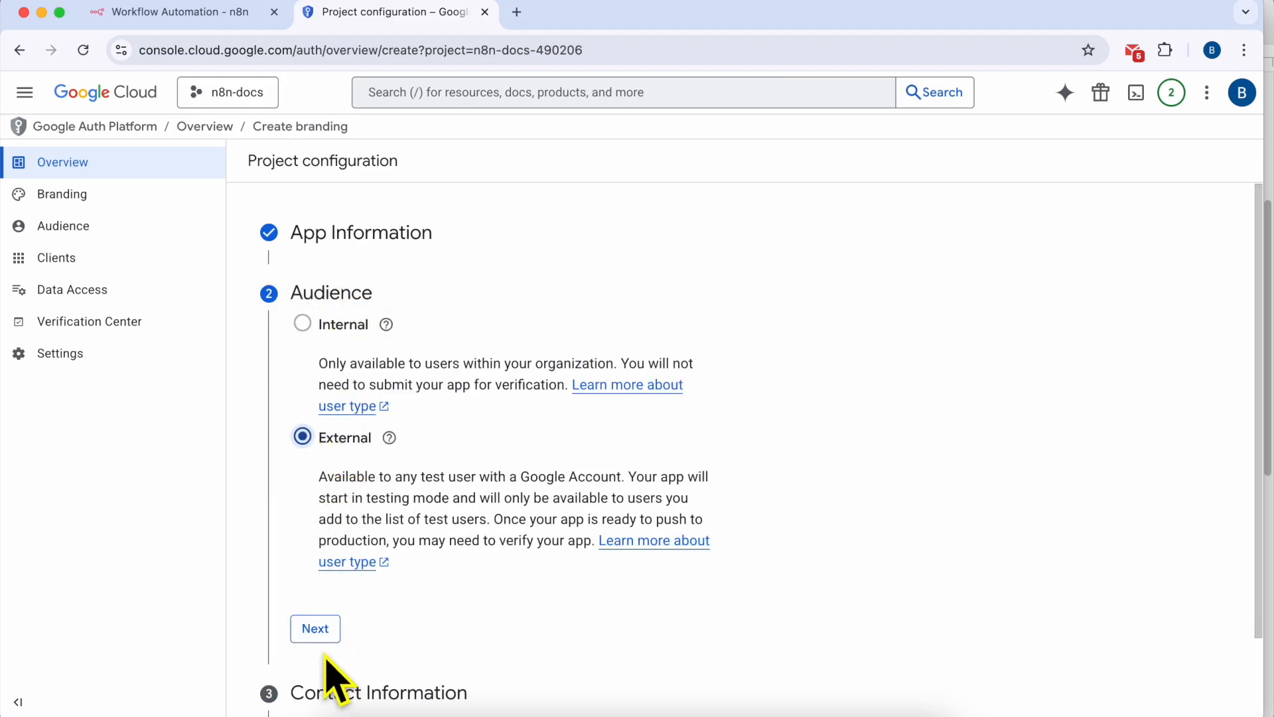
click(318, 628)
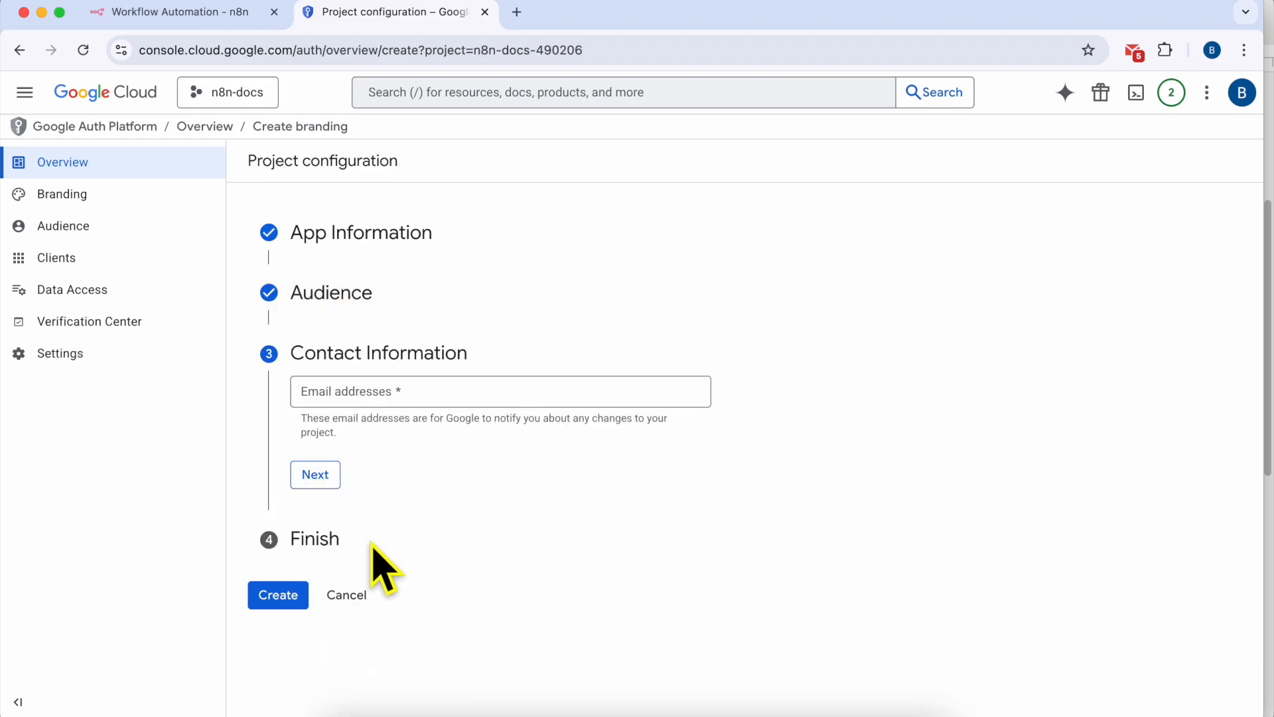
click(385, 397)
click(448, 434)
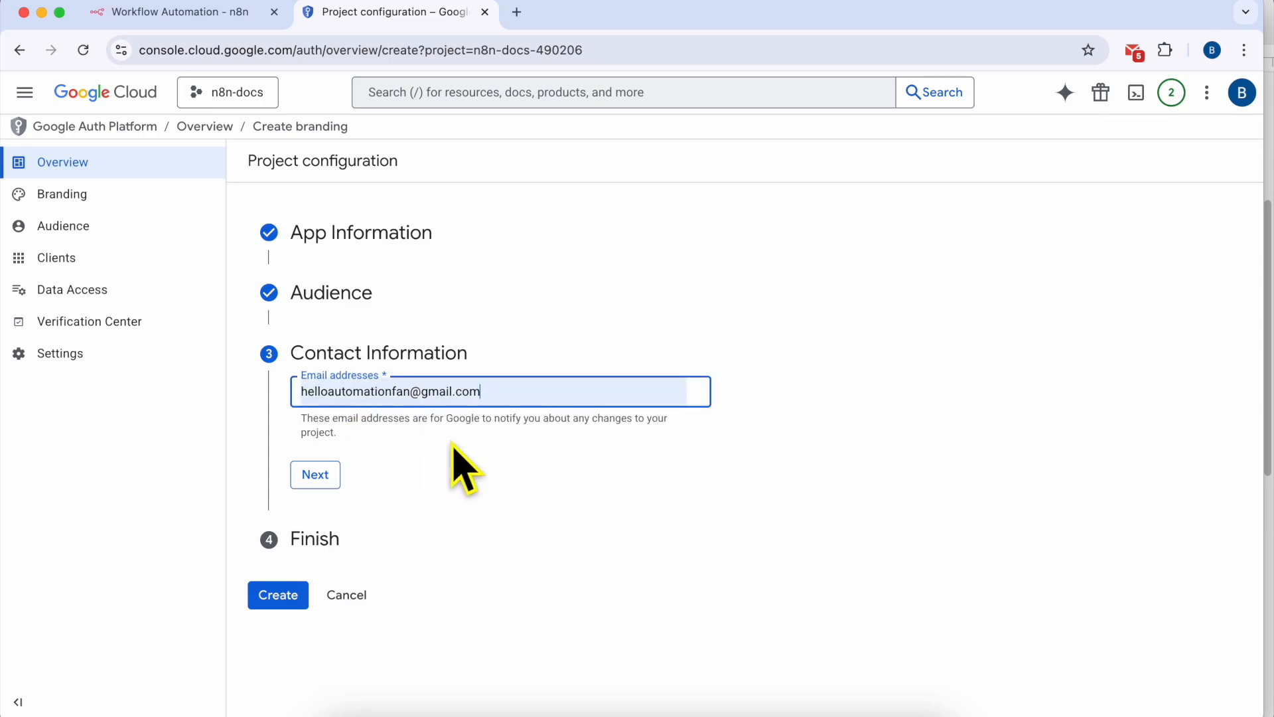
triple_click(327, 425)
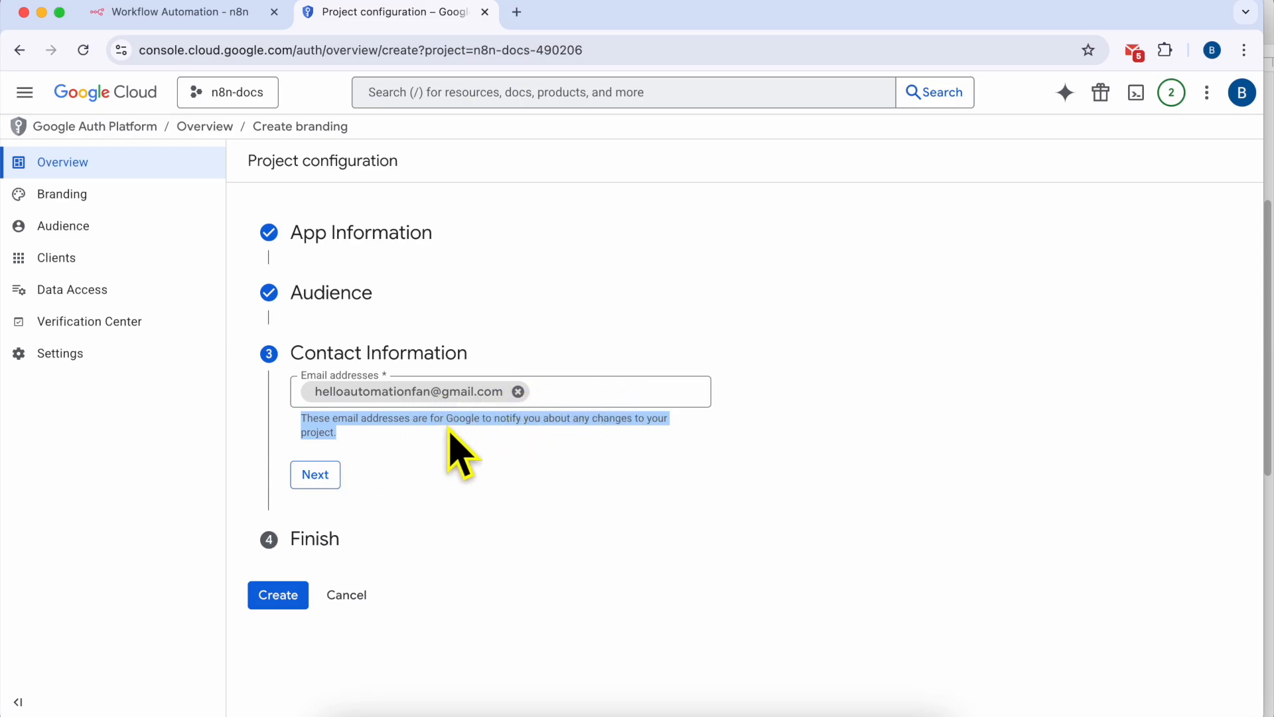
click(315, 475)
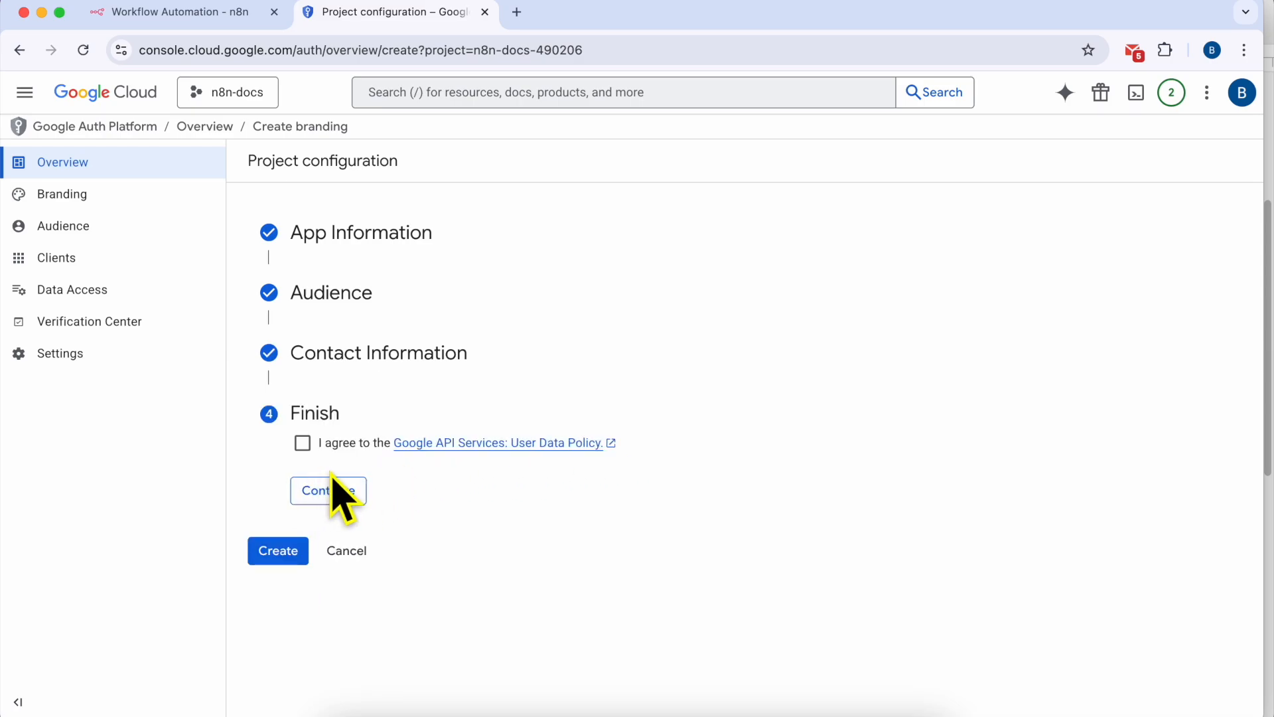
Agree to the Google API Services User Data Policy, create the OAuth configuration and dismiss the notification
click(303, 443)
click(337, 493)
click(276, 472)
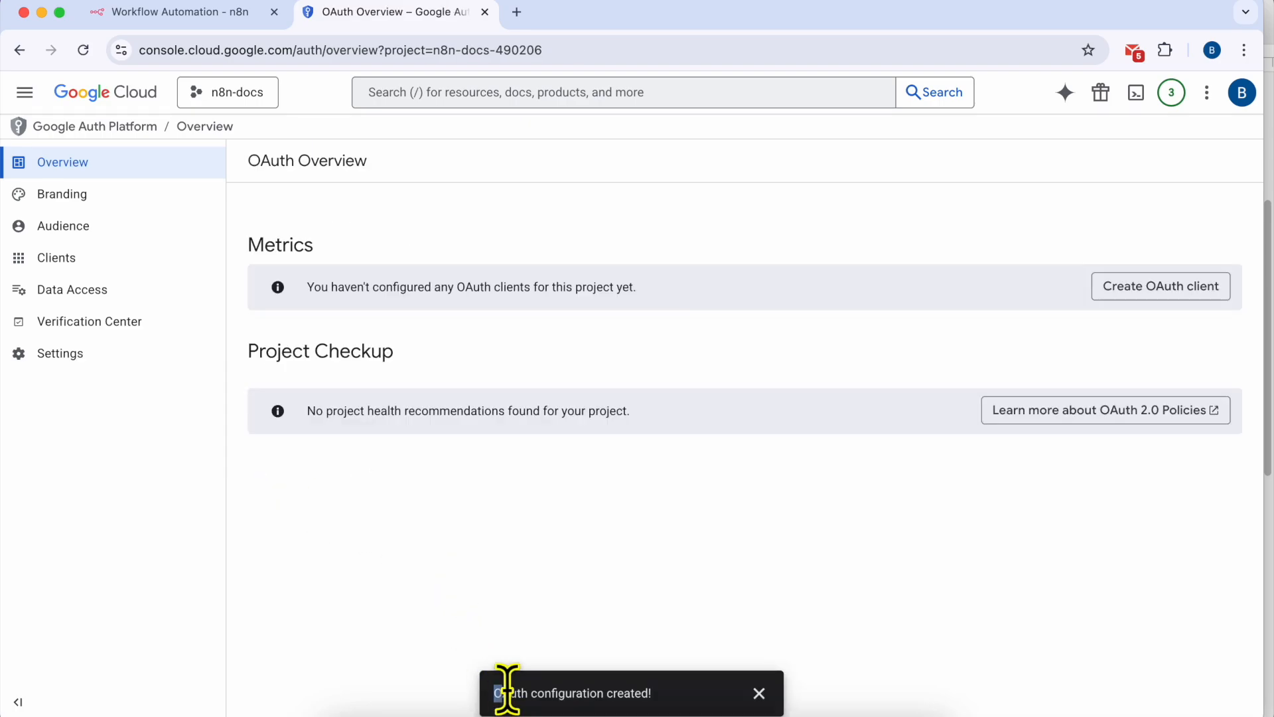
drag(506, 691, 701, 697)
click(759, 693)
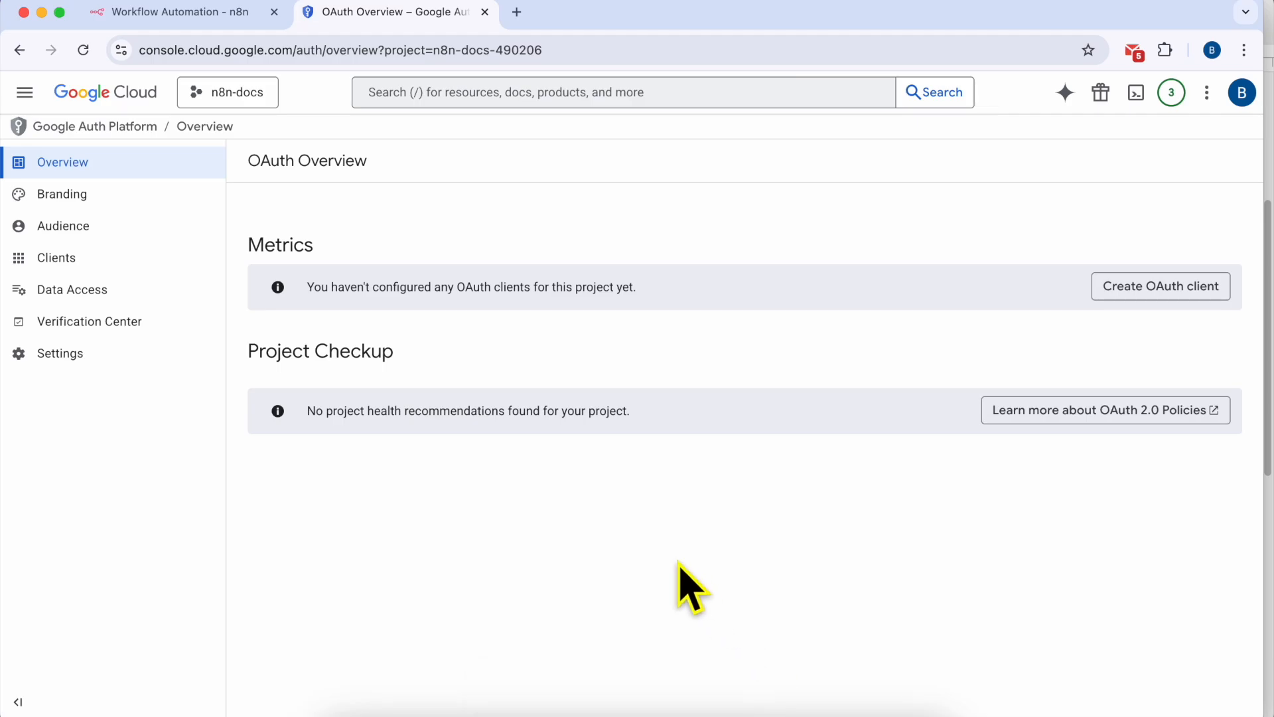
Switch to the notes to read Step #4 on creating OAuth client credentials, checking the Client ID and Client Secret fields in n8n's Google Docs credential
click(447, 710)
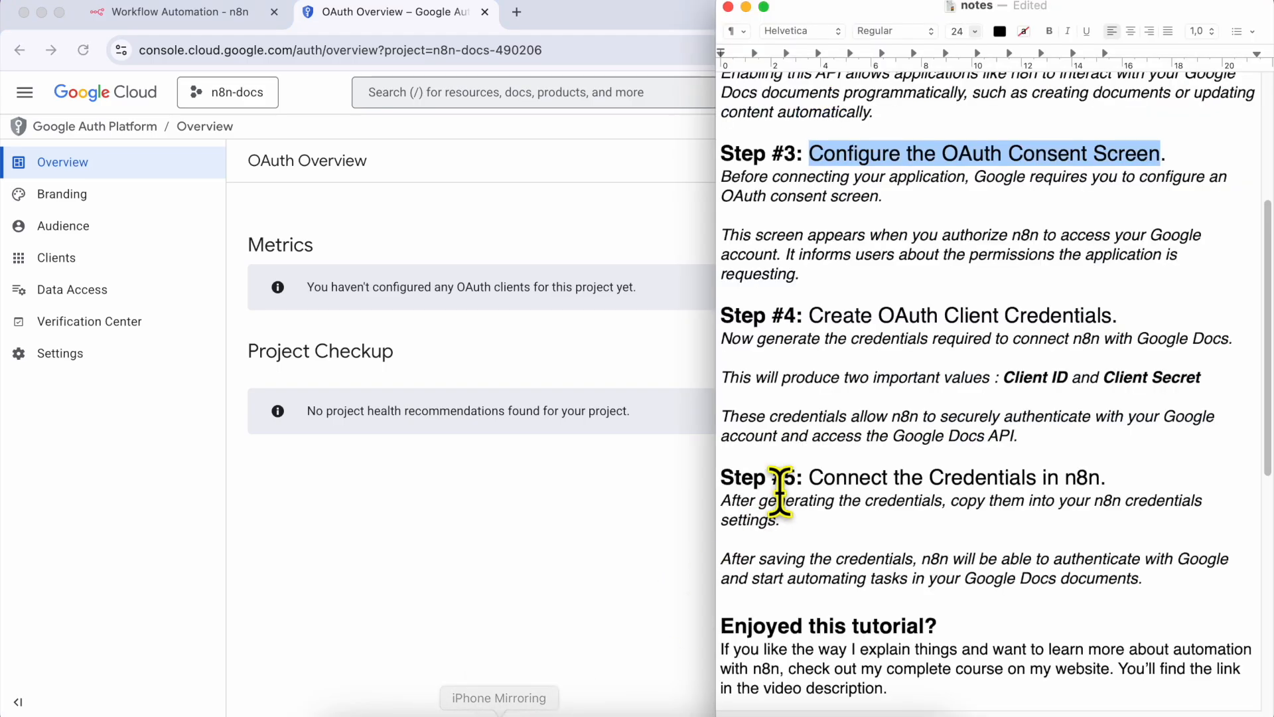
triple_click(821, 317)
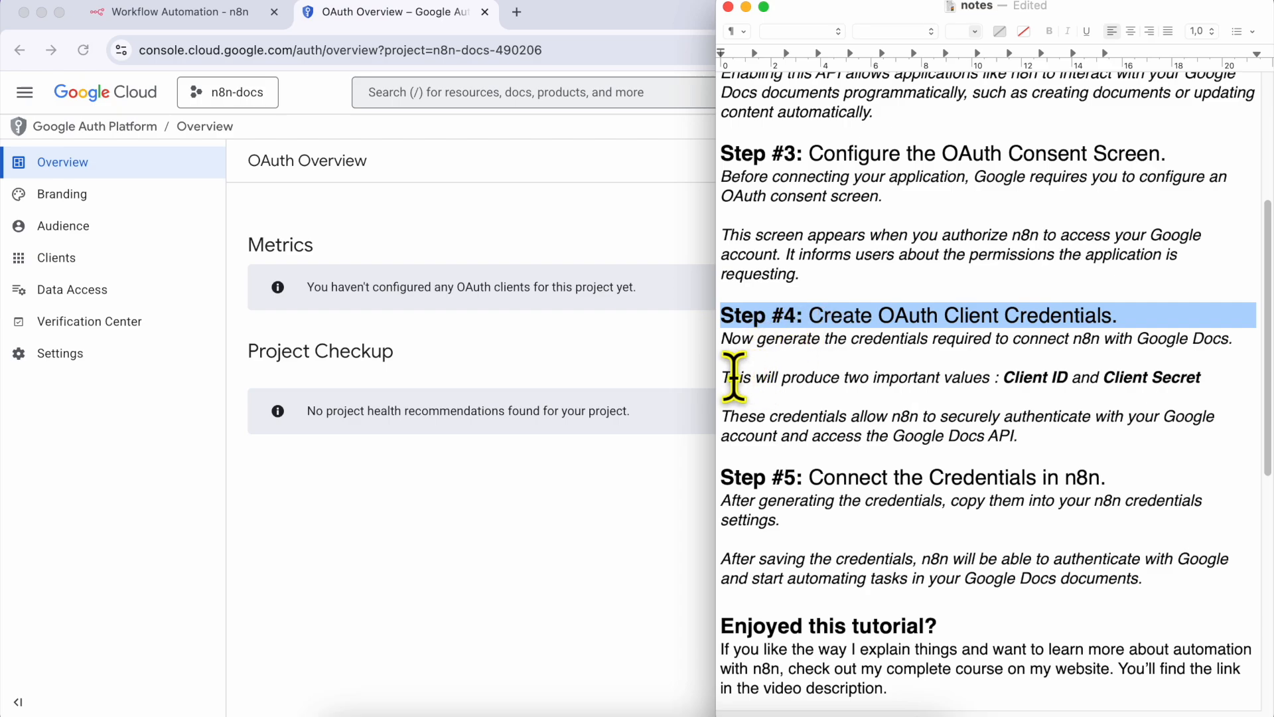
drag(722, 379, 1207, 377)
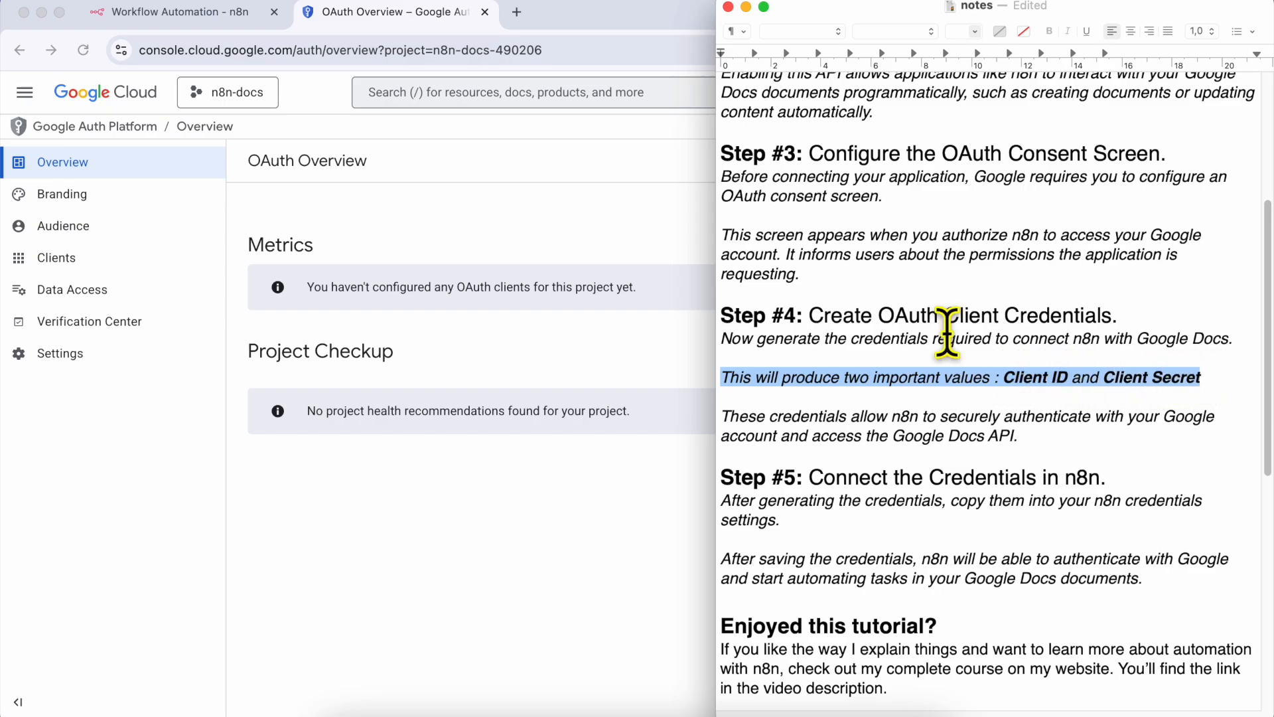
click(212, 20)
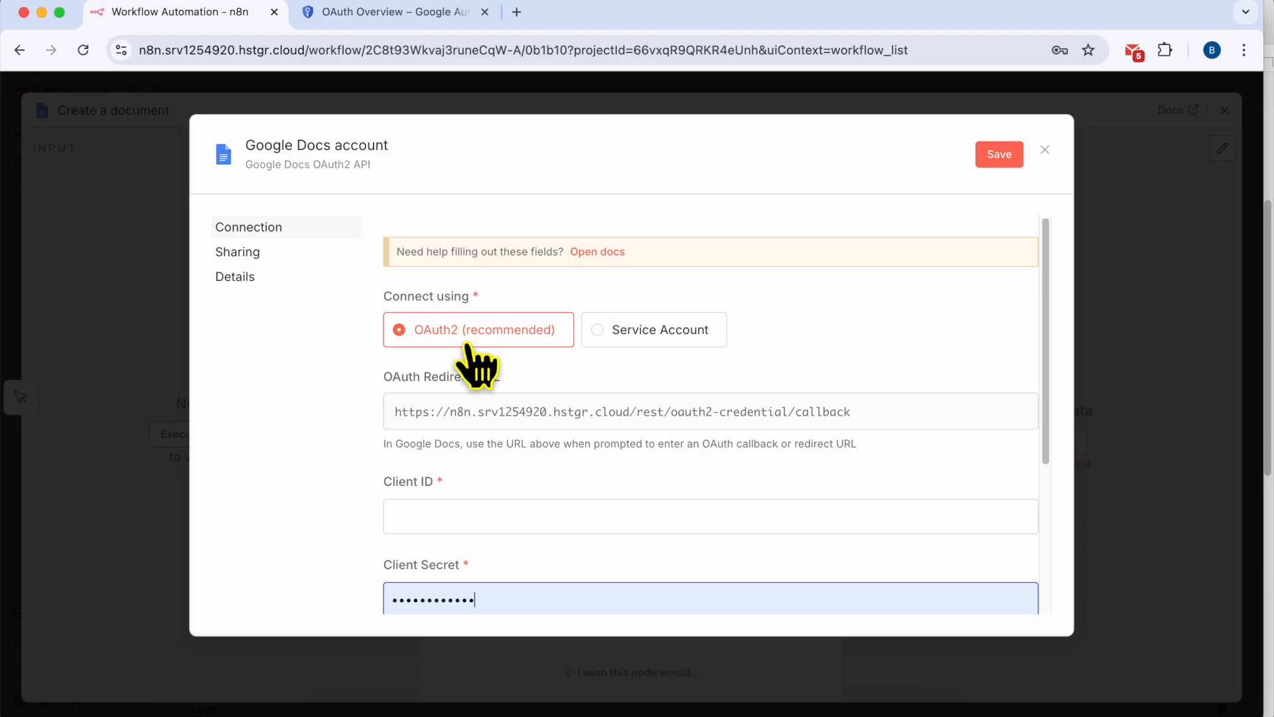
triple_click(411, 482)
click(417, 409)
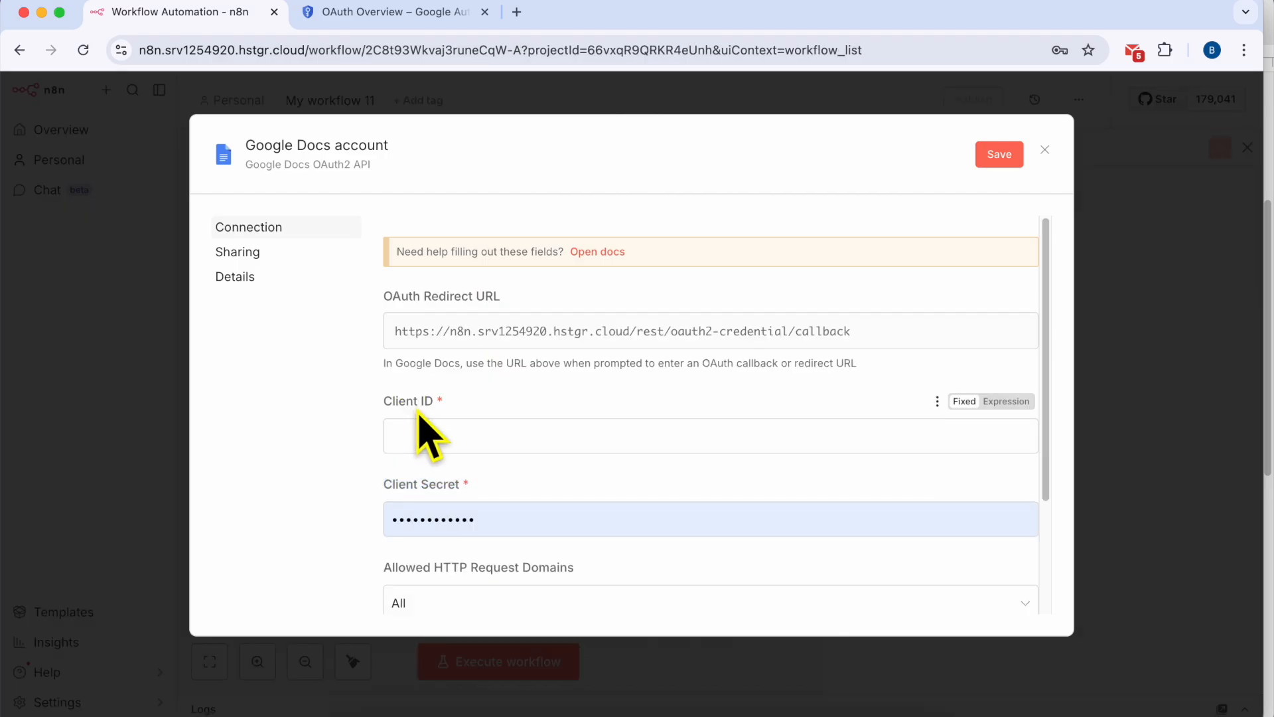
triple_click(428, 488)
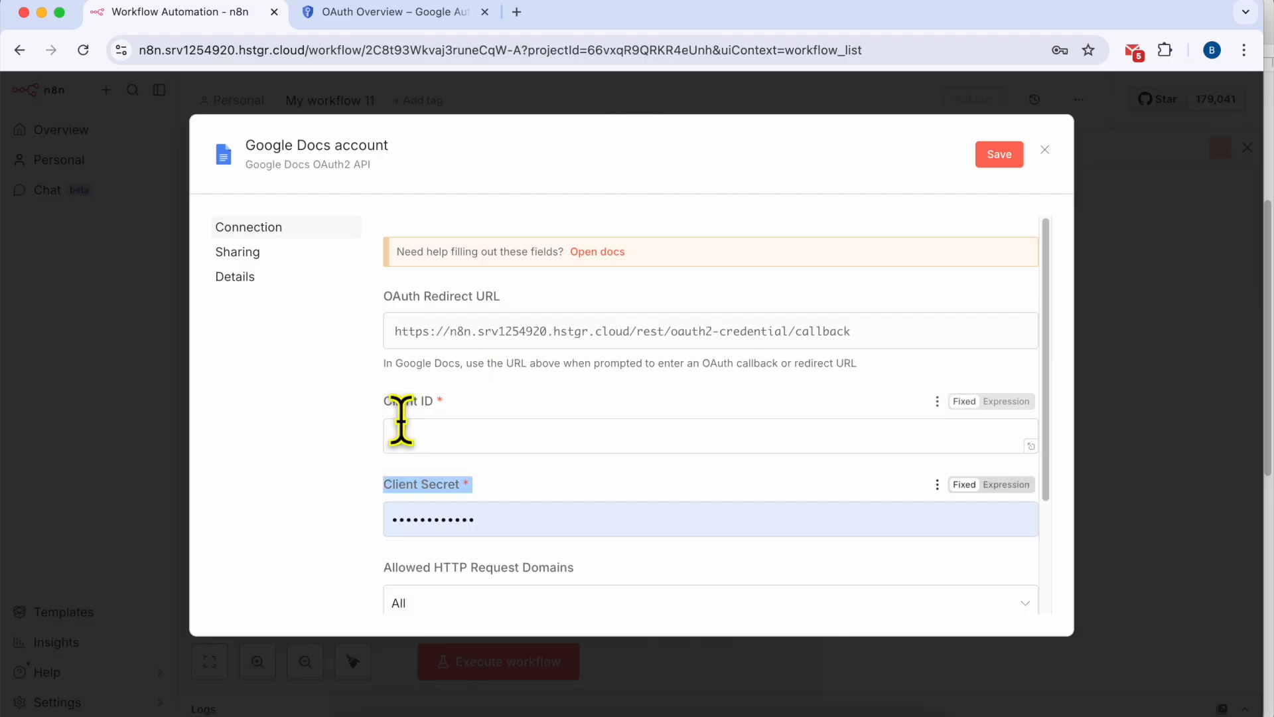
click(399, 13)
click(450, 704)
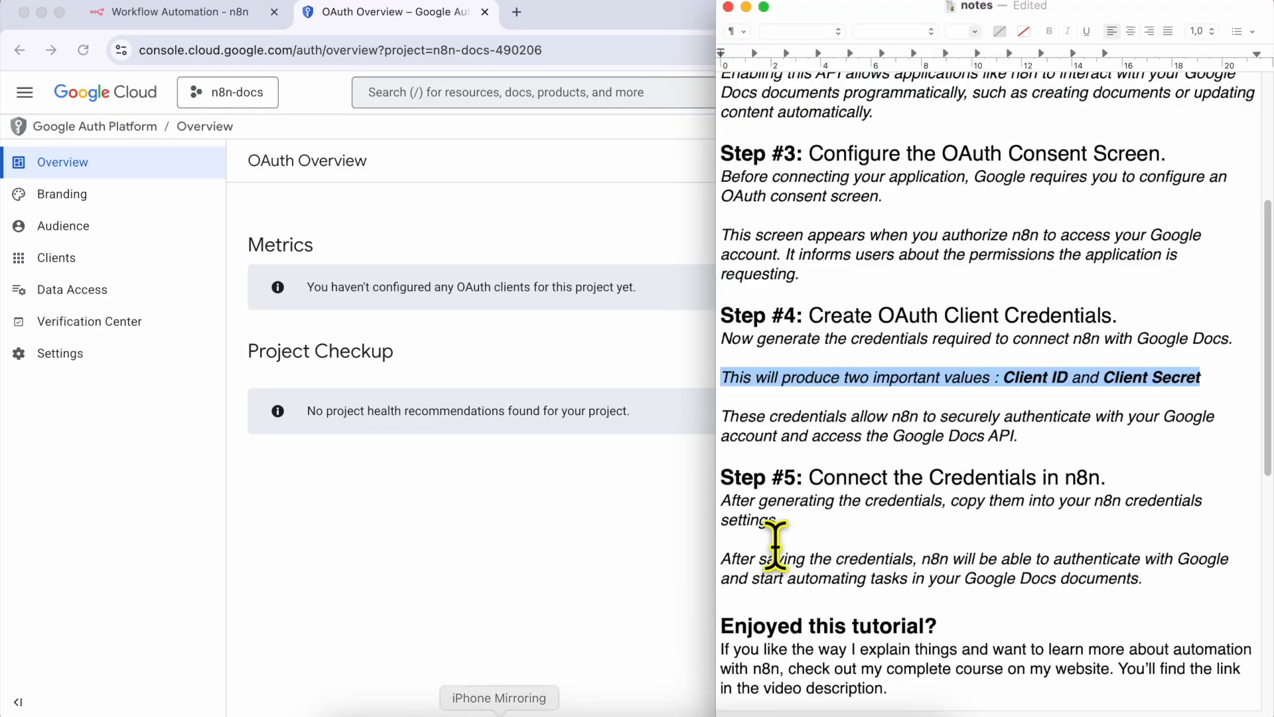
triple_click(776, 425)
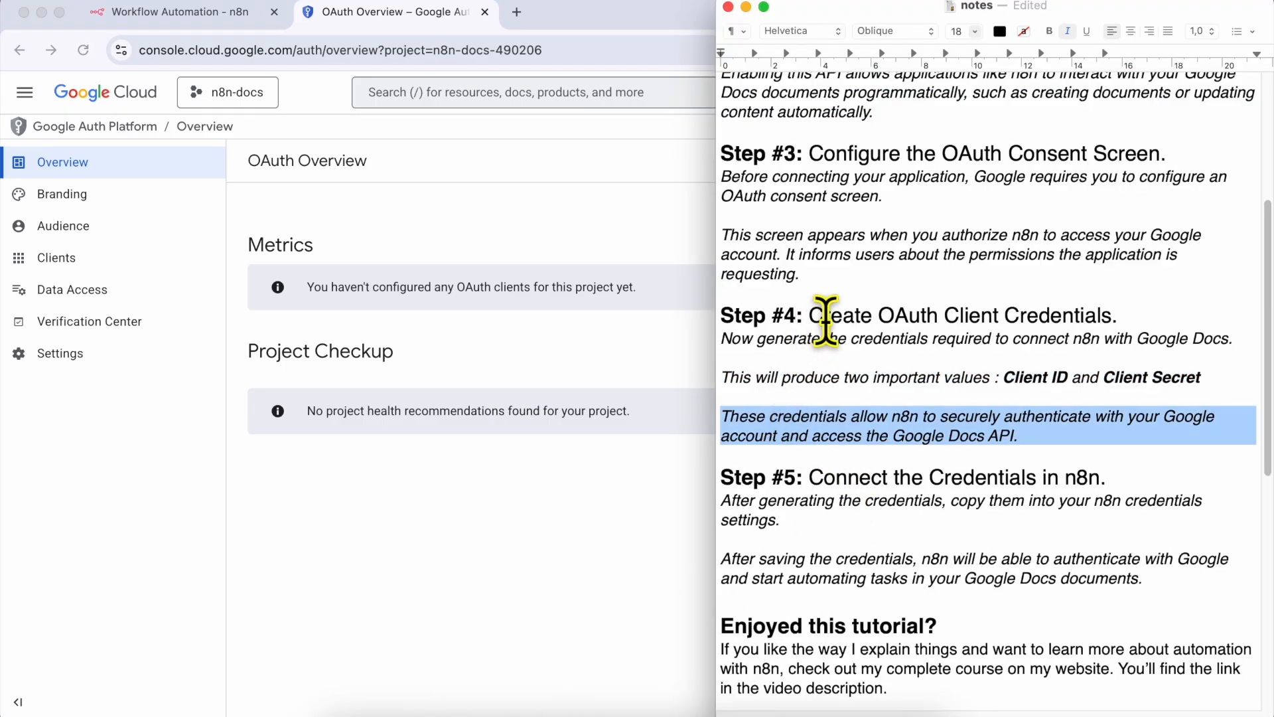
drag(811, 318, 1099, 318)
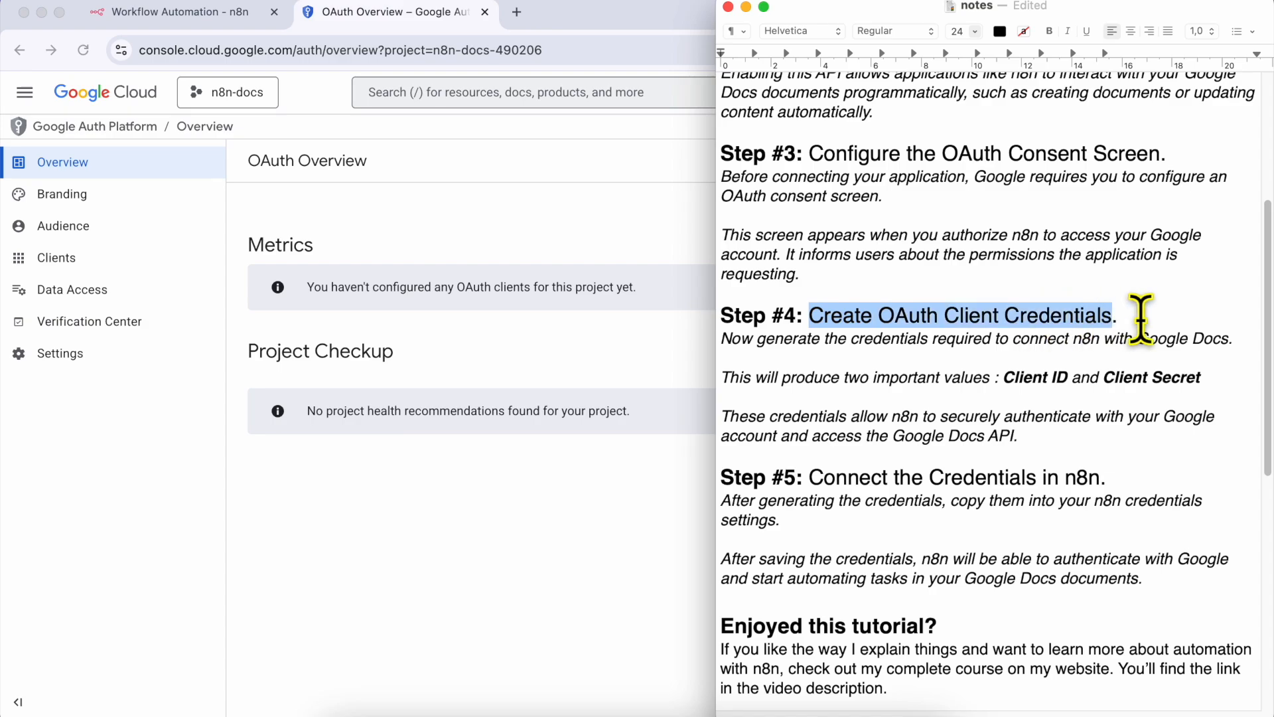
Return to Google Cloud Console and start creating an OAuth client with the application type Web application
click(571, 371)
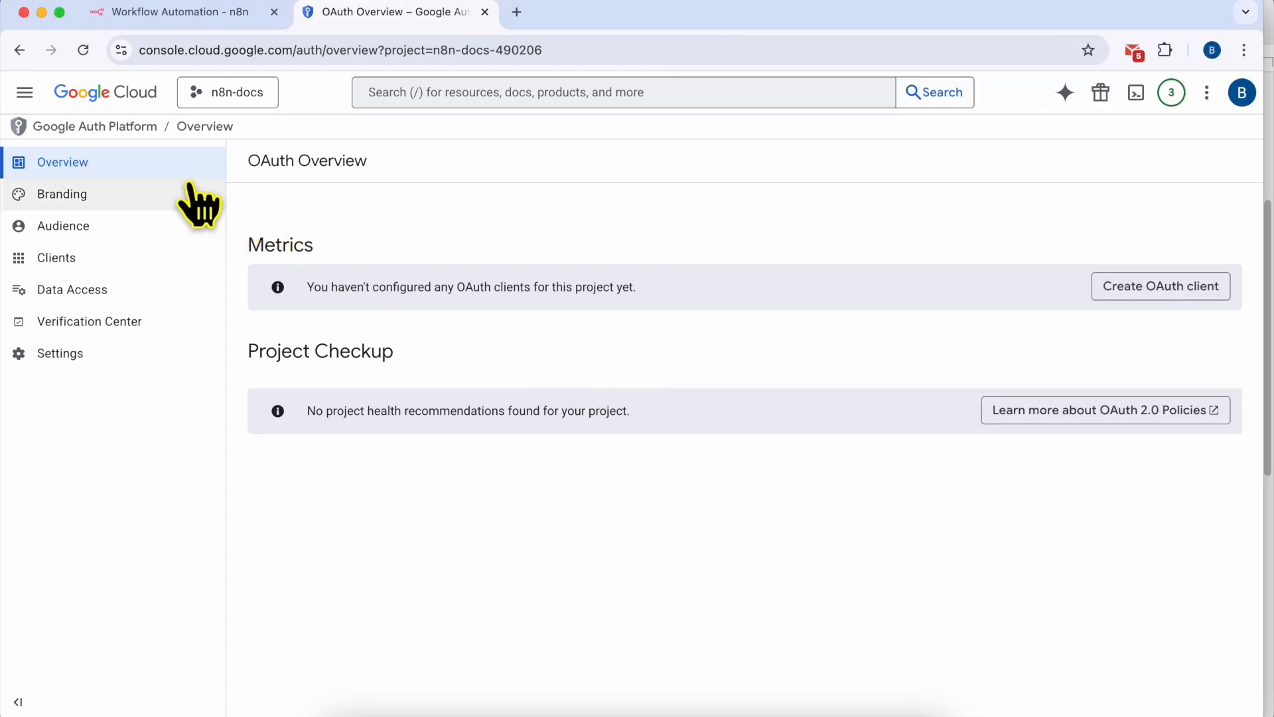
drag(248, 245, 313, 246)
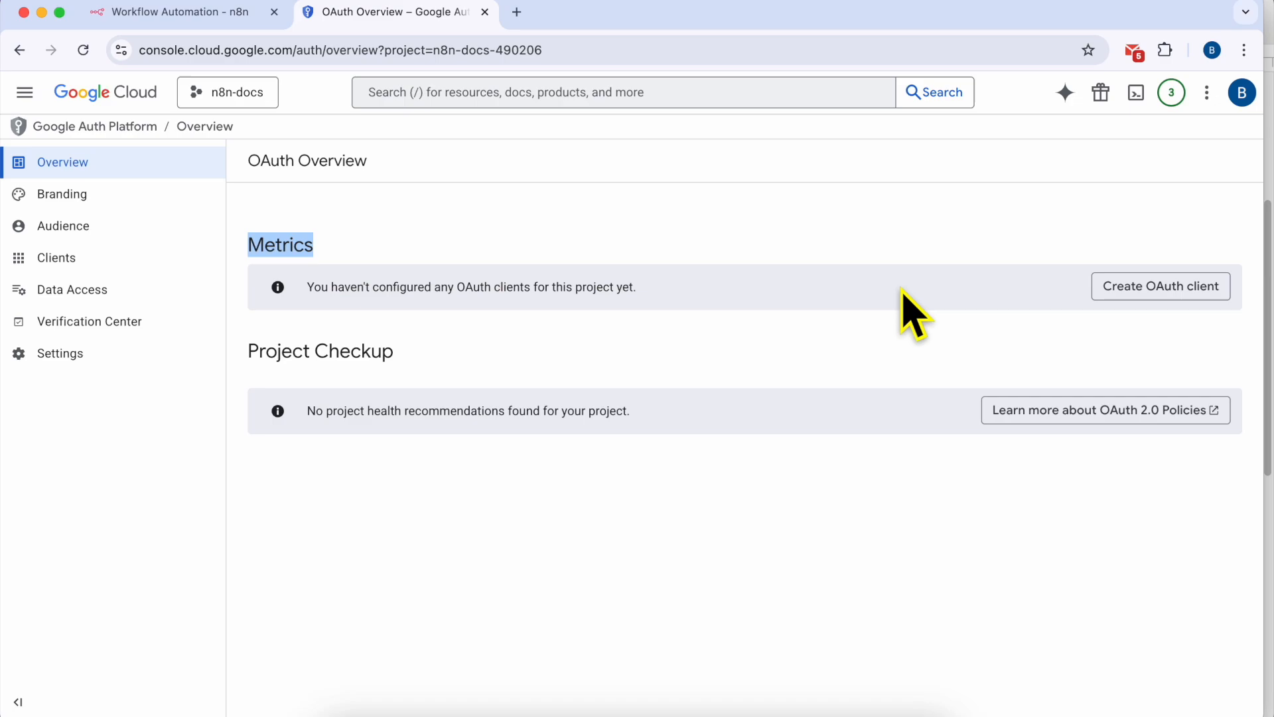
click(1160, 287)
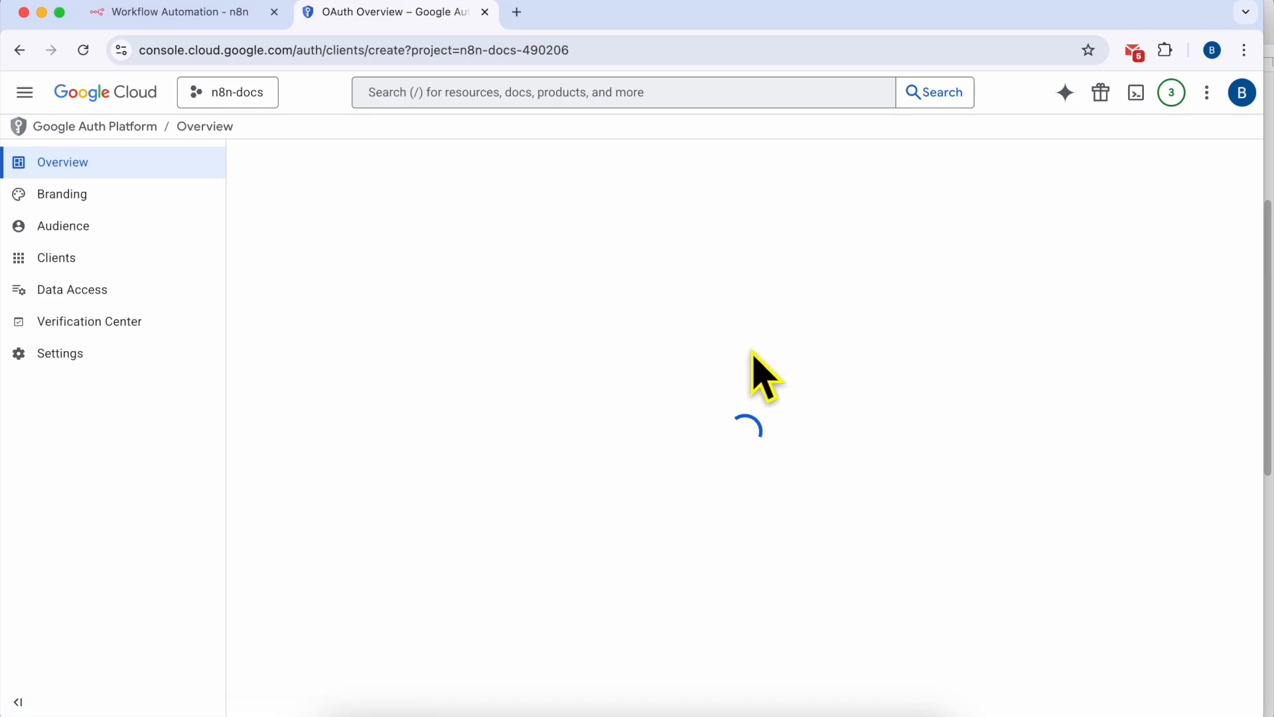
click(366, 304)
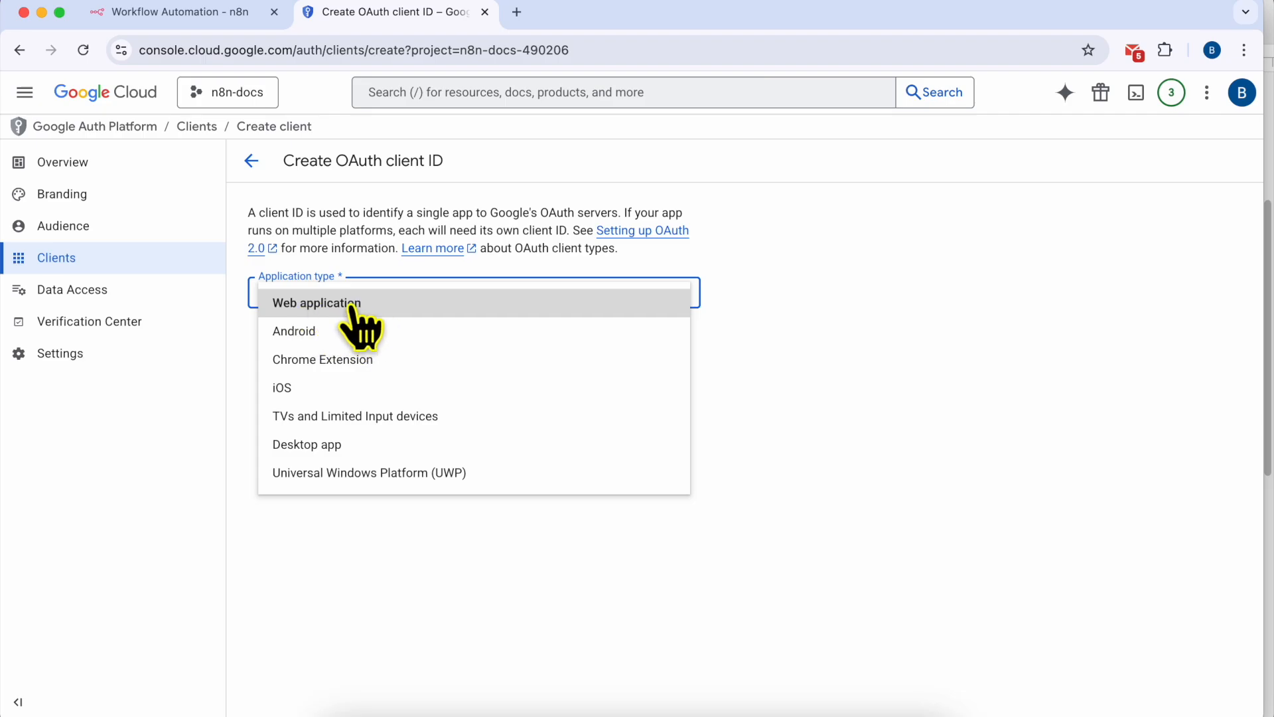
click(350, 305)
Name the OAuth client n8n-docs and read the description of the name field
triple_click(344, 338)
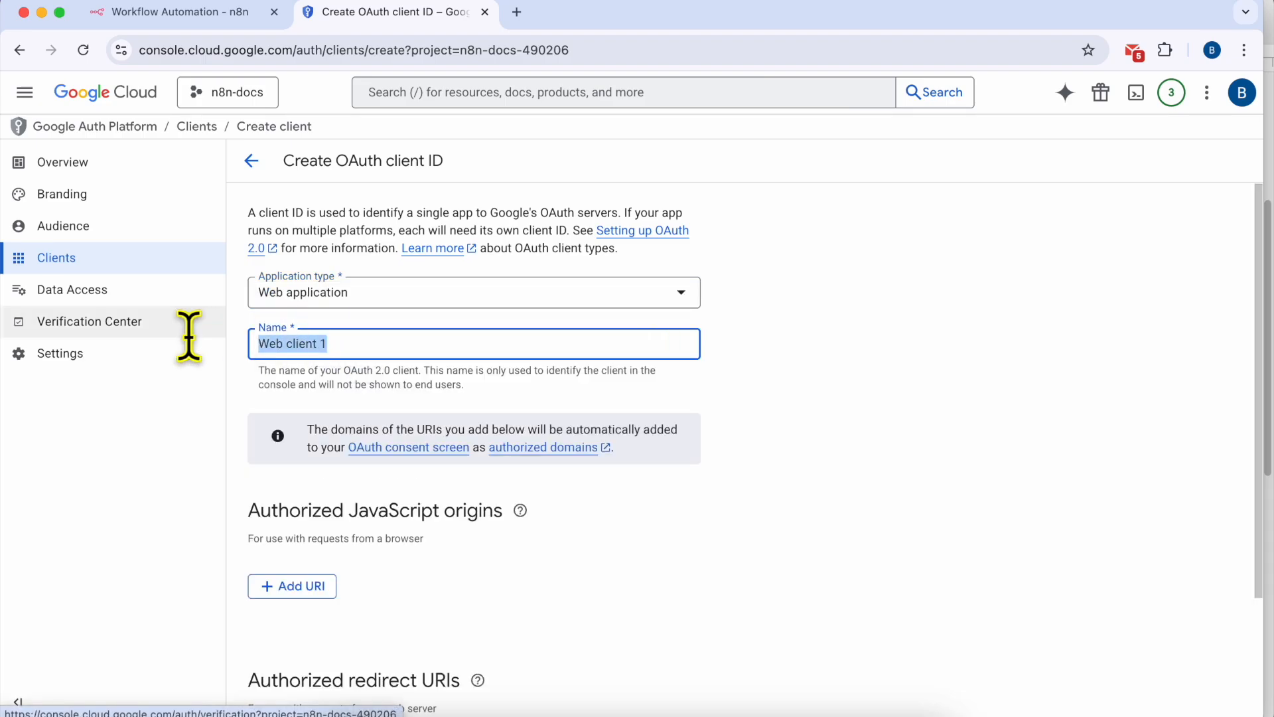
text(n)
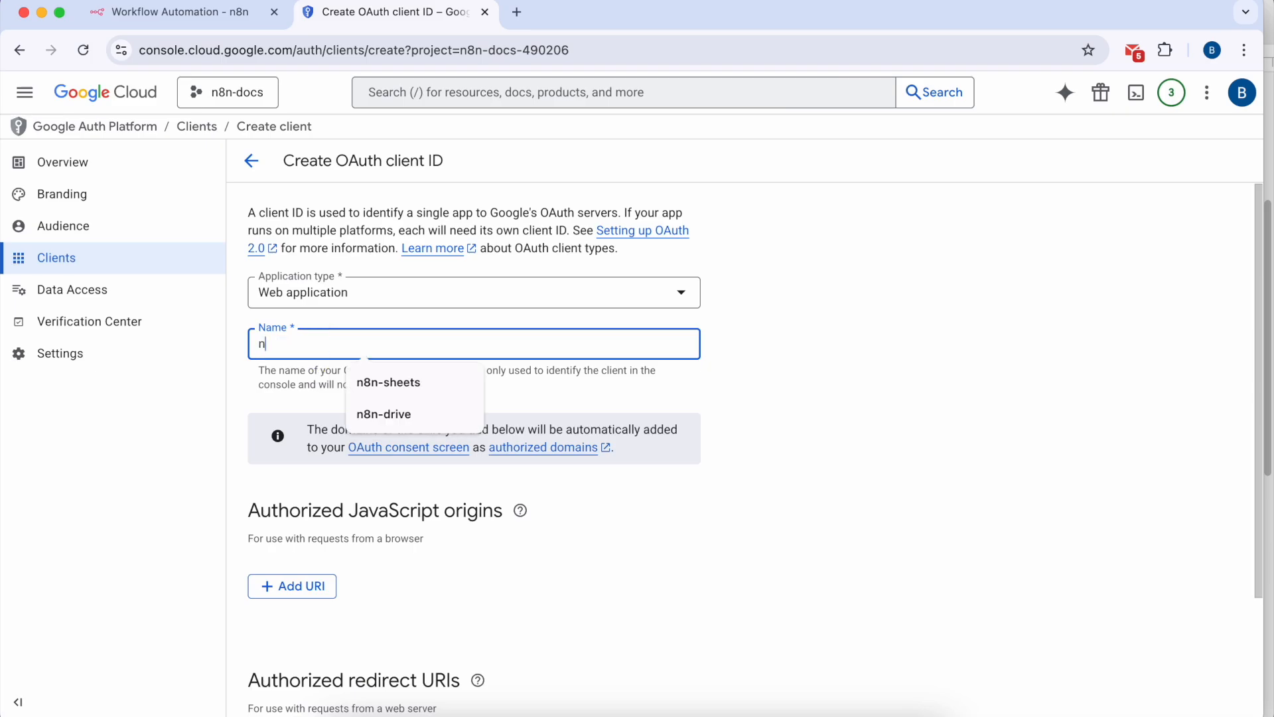
text(8n-docs)
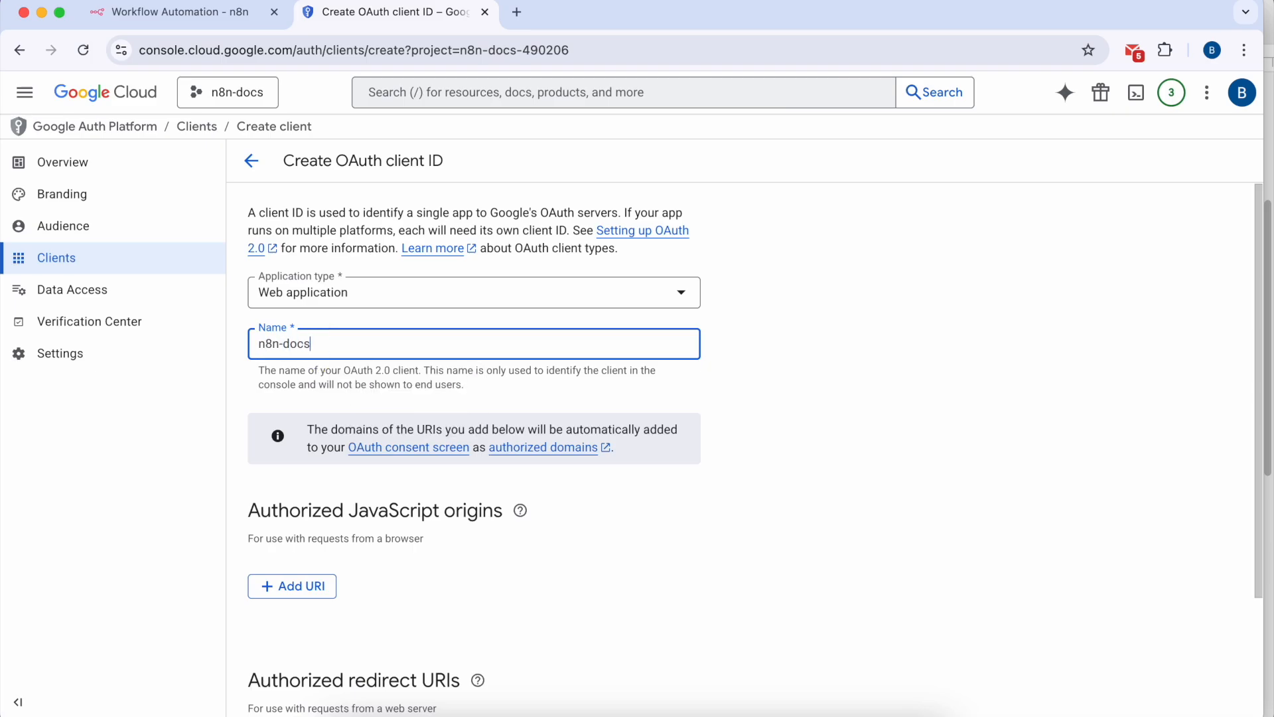
triple_click(288, 372)
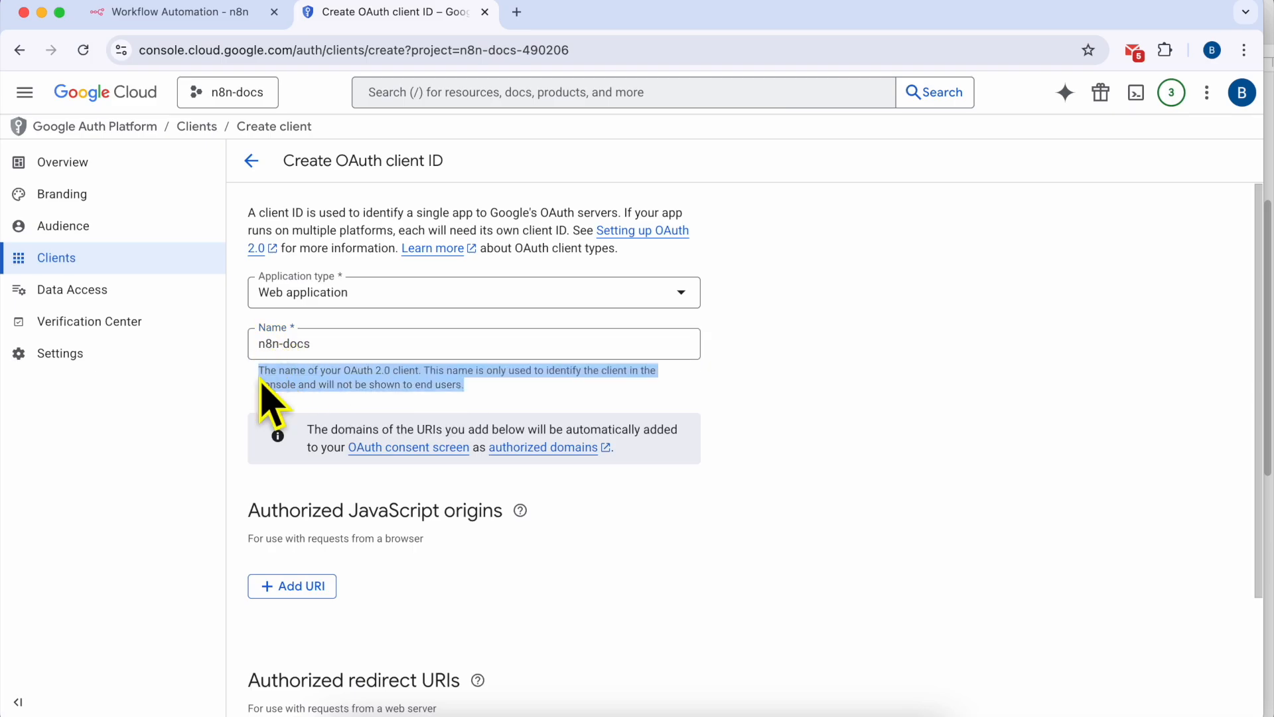
click(467, 371)
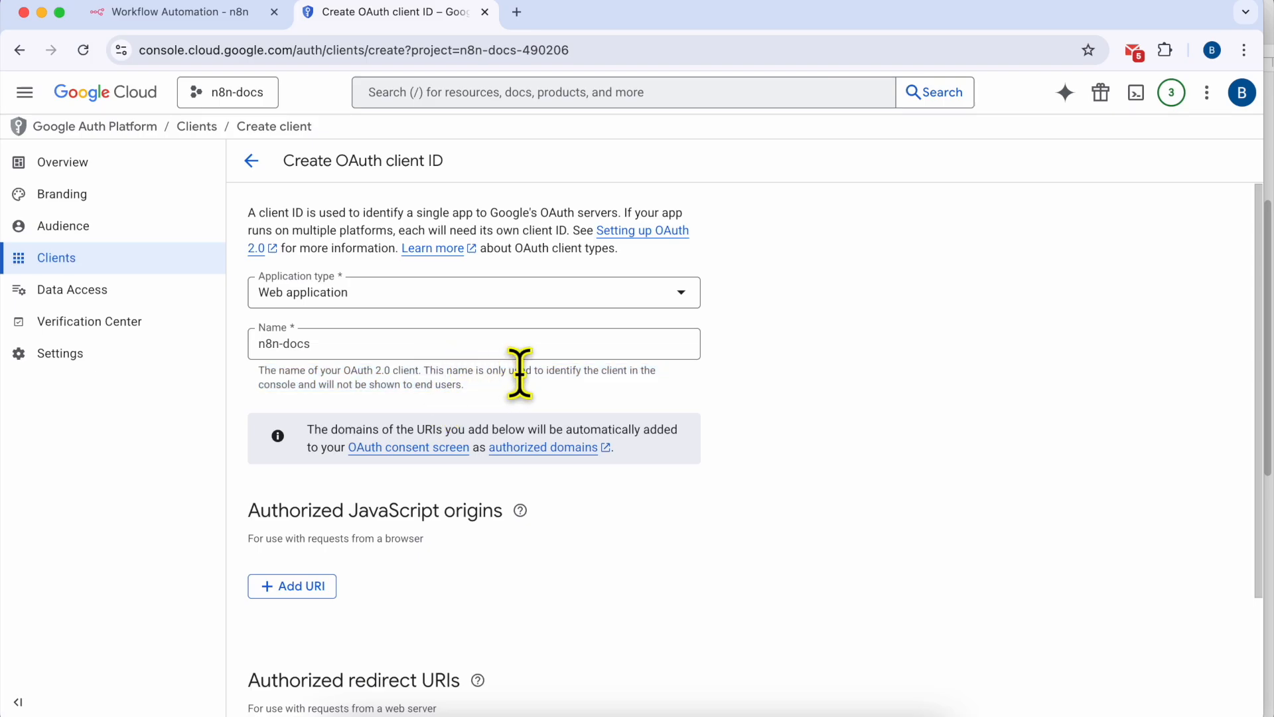
triple_click(566, 374)
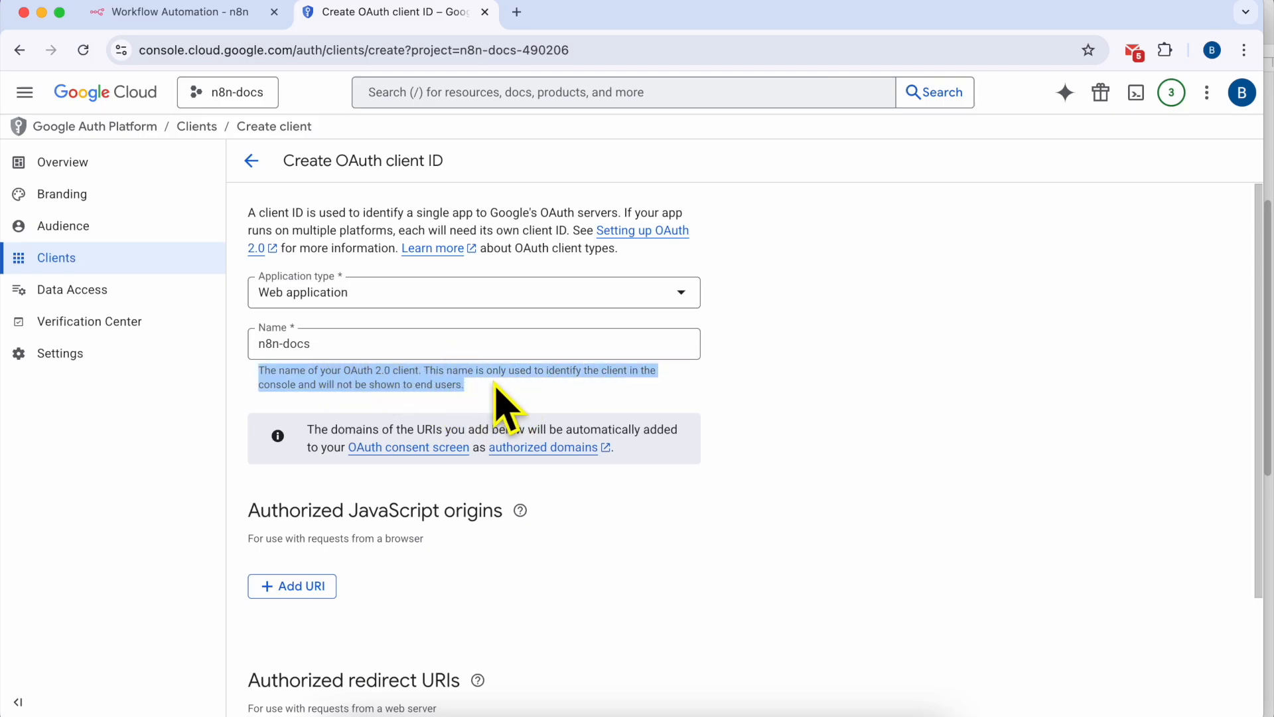
Add an empty entry for an authorized redirect URI to the n8n-docs OAuth client
scroll(371, 458, down, 2)
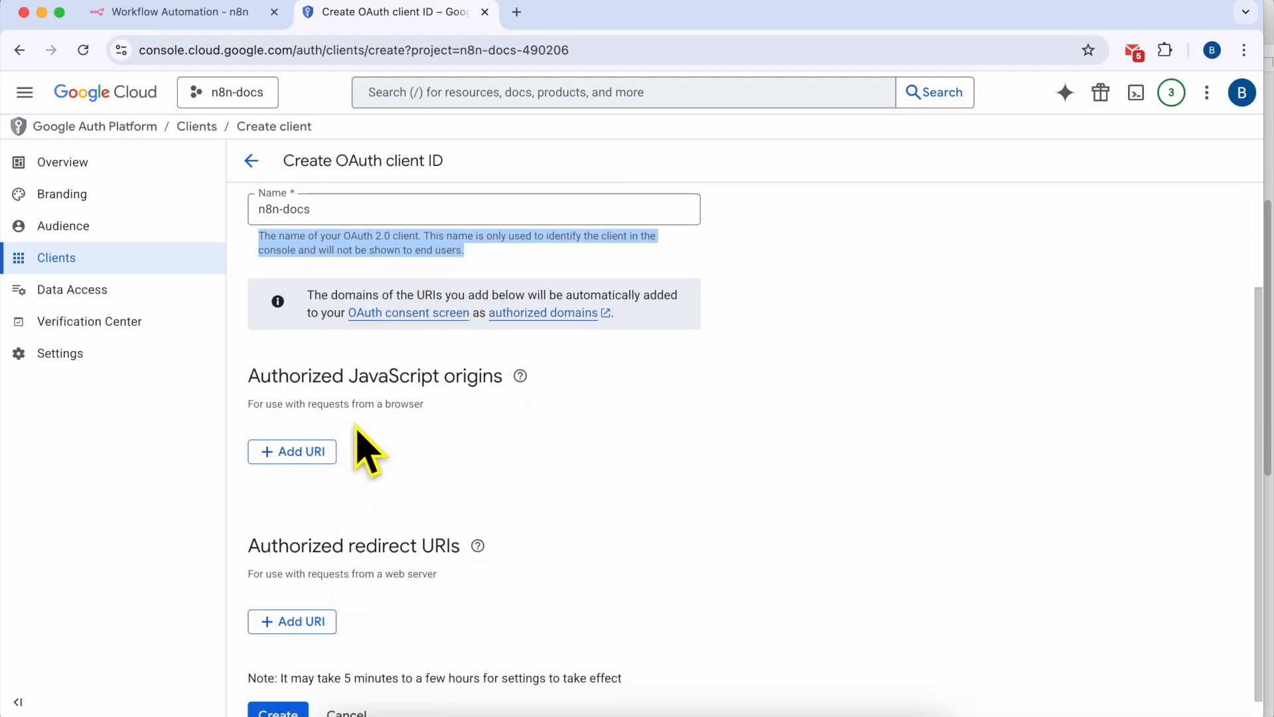
triple_click(315, 518)
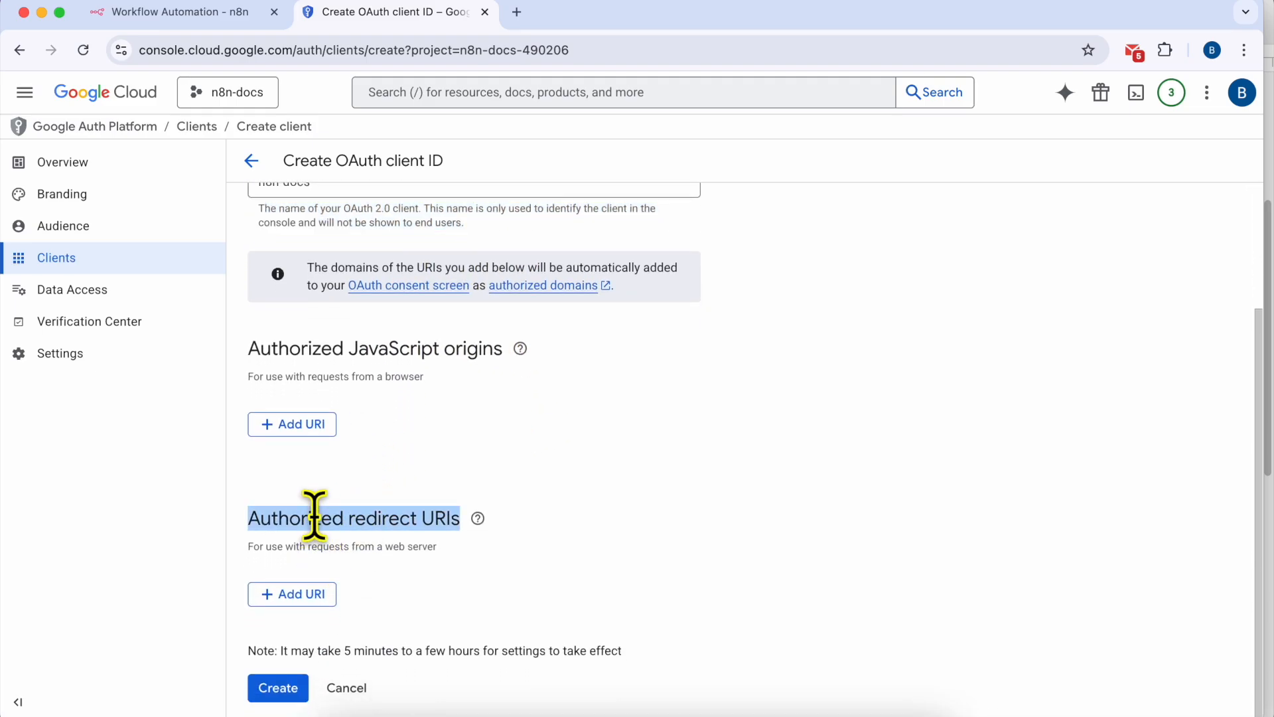
click(296, 596)
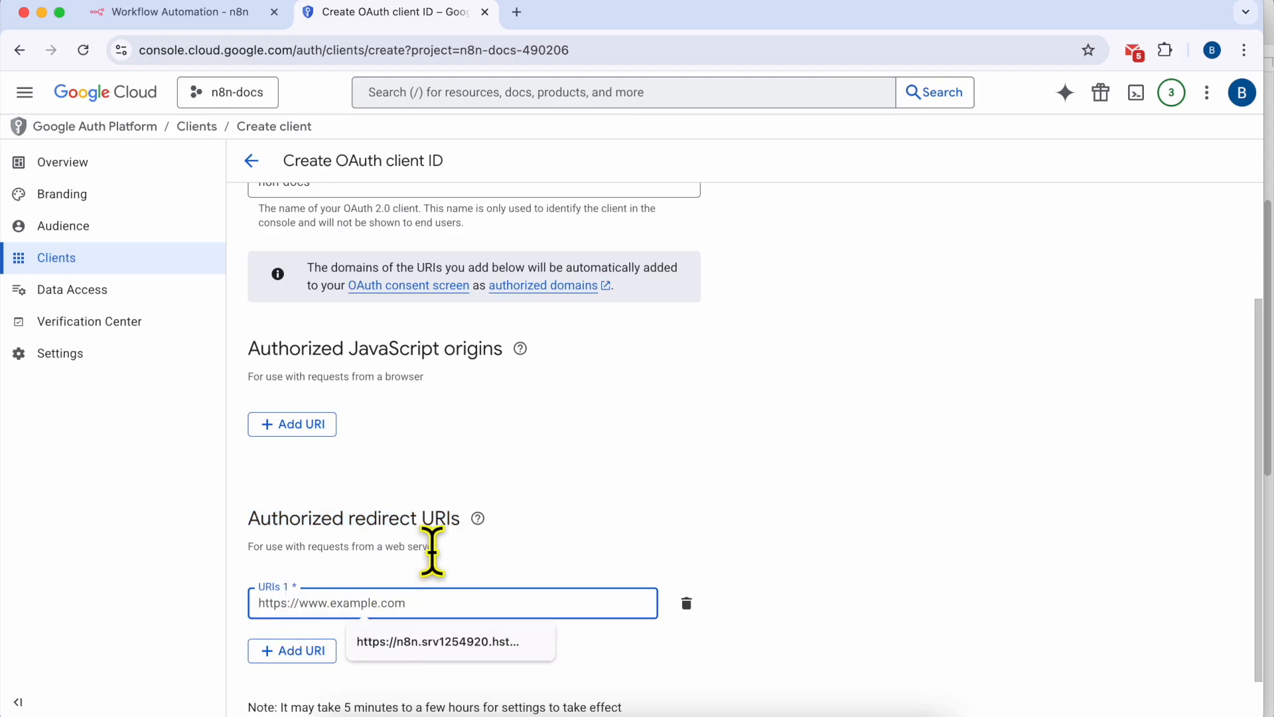
scroll(332, 544, down, 1)
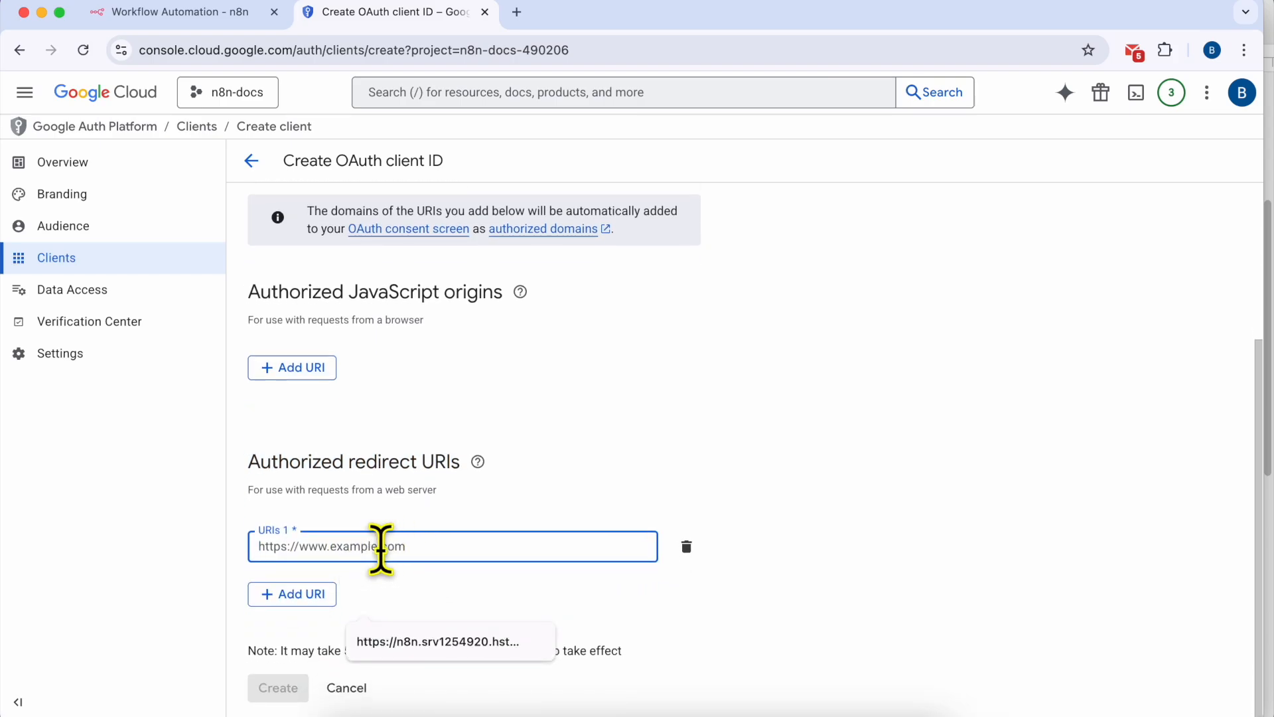
Copy the OAuth Redirect URL from n8n's Google Docs credential into the client's redirect URI entry in Google Cloud and create the OAuth client
click(199, 14)
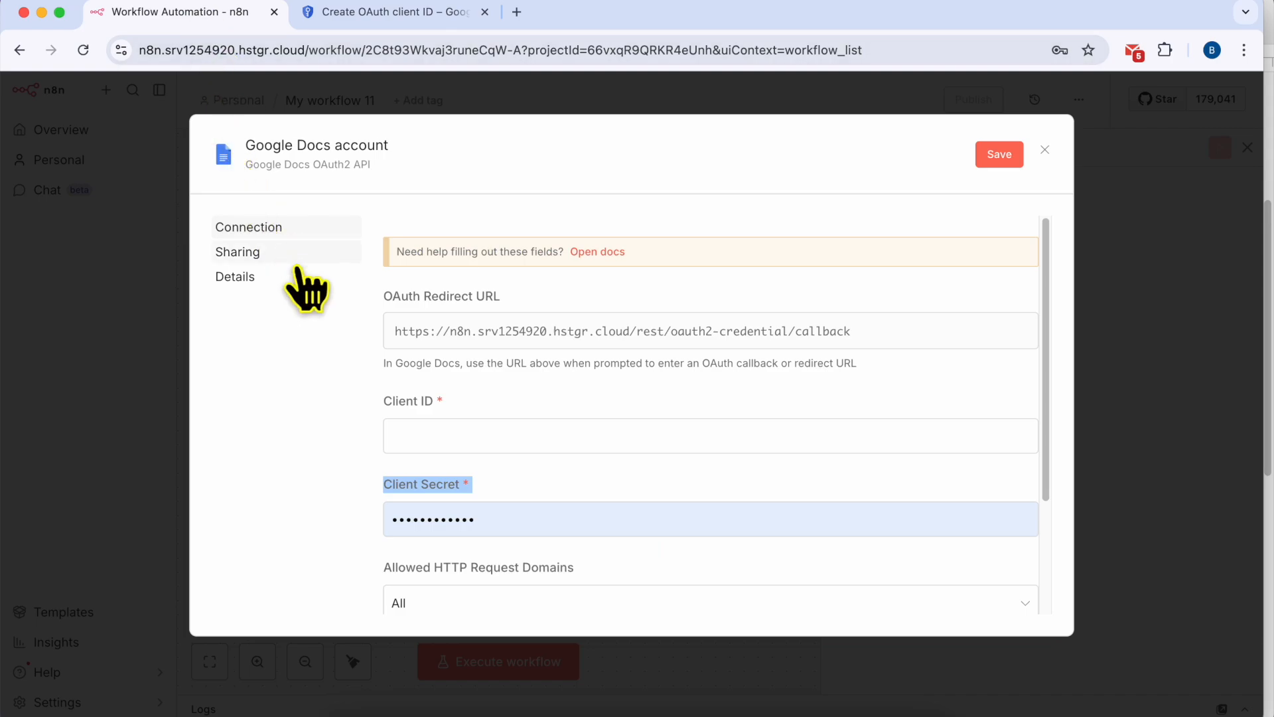
double_click(390, 300)
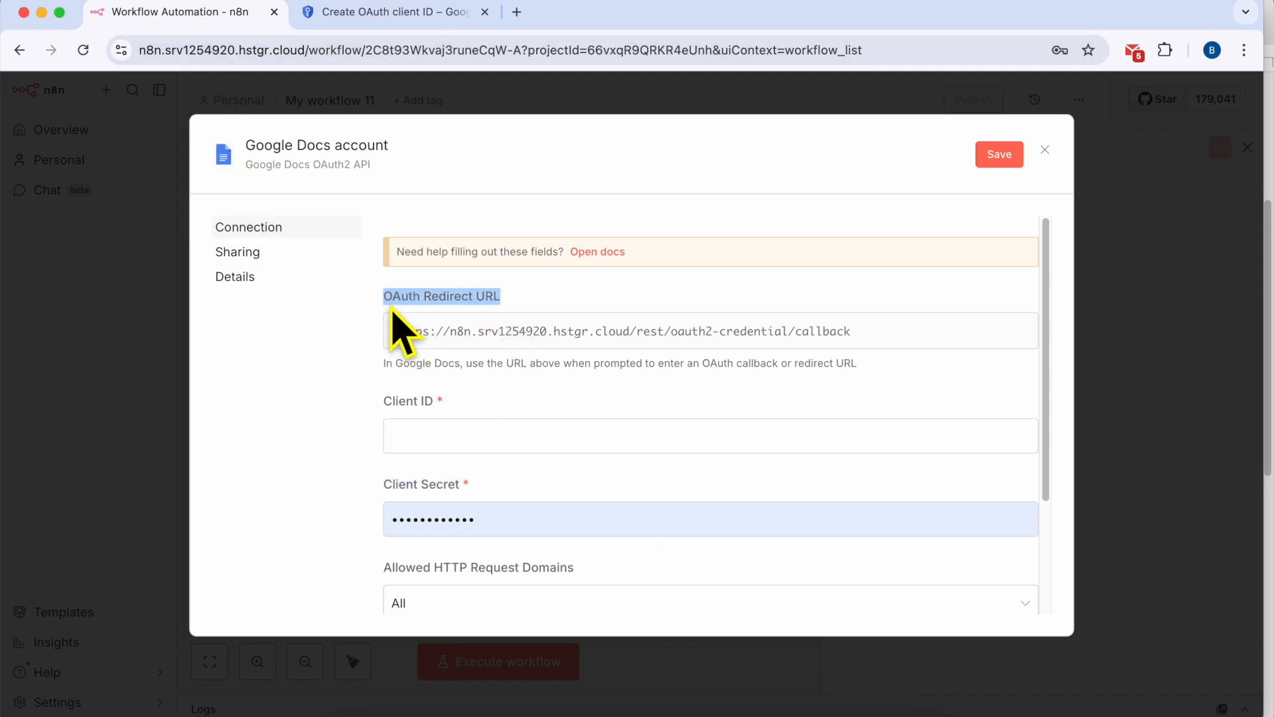
click(528, 339)
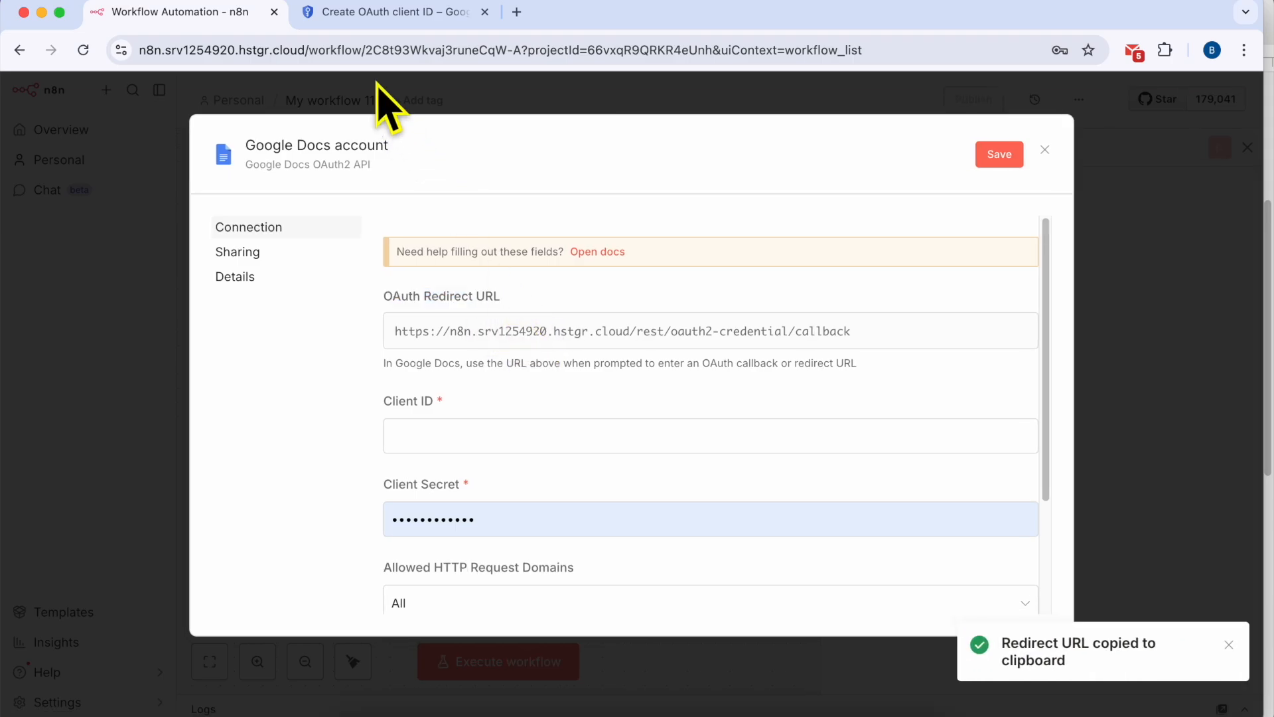
click(382, 14)
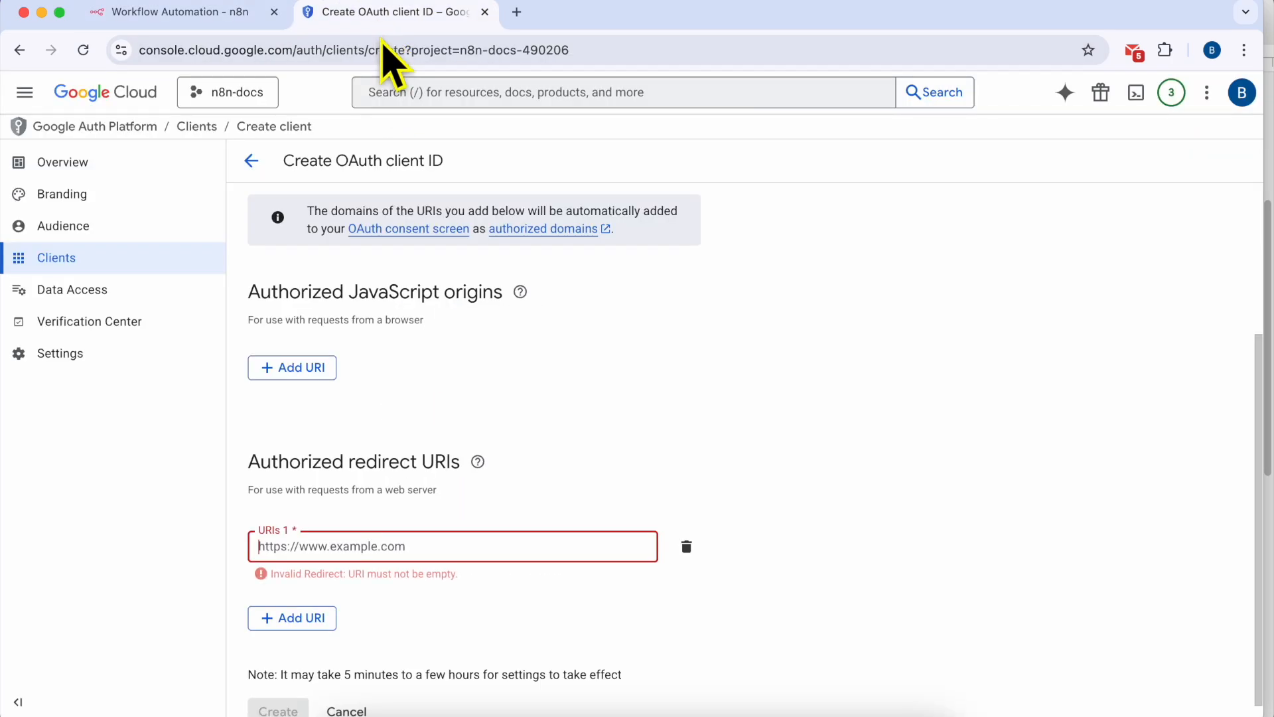
right_click(341, 541)
click(398, 431)
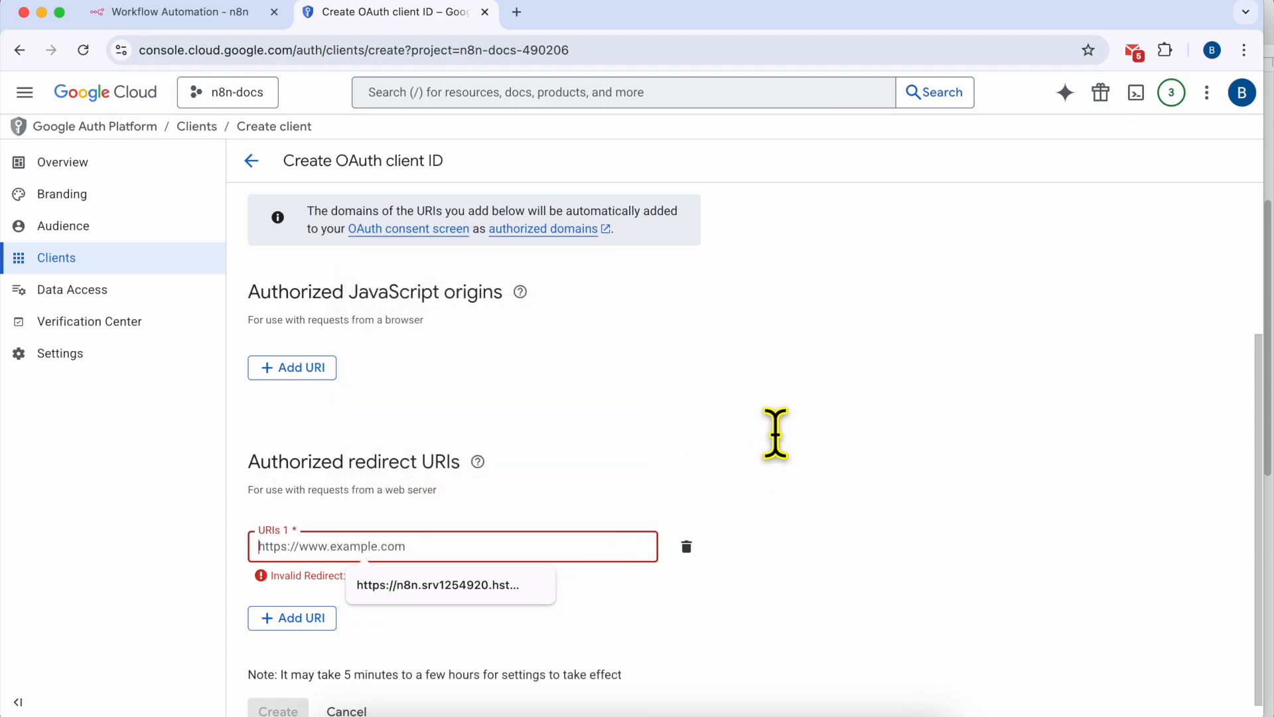
click(272, 690)
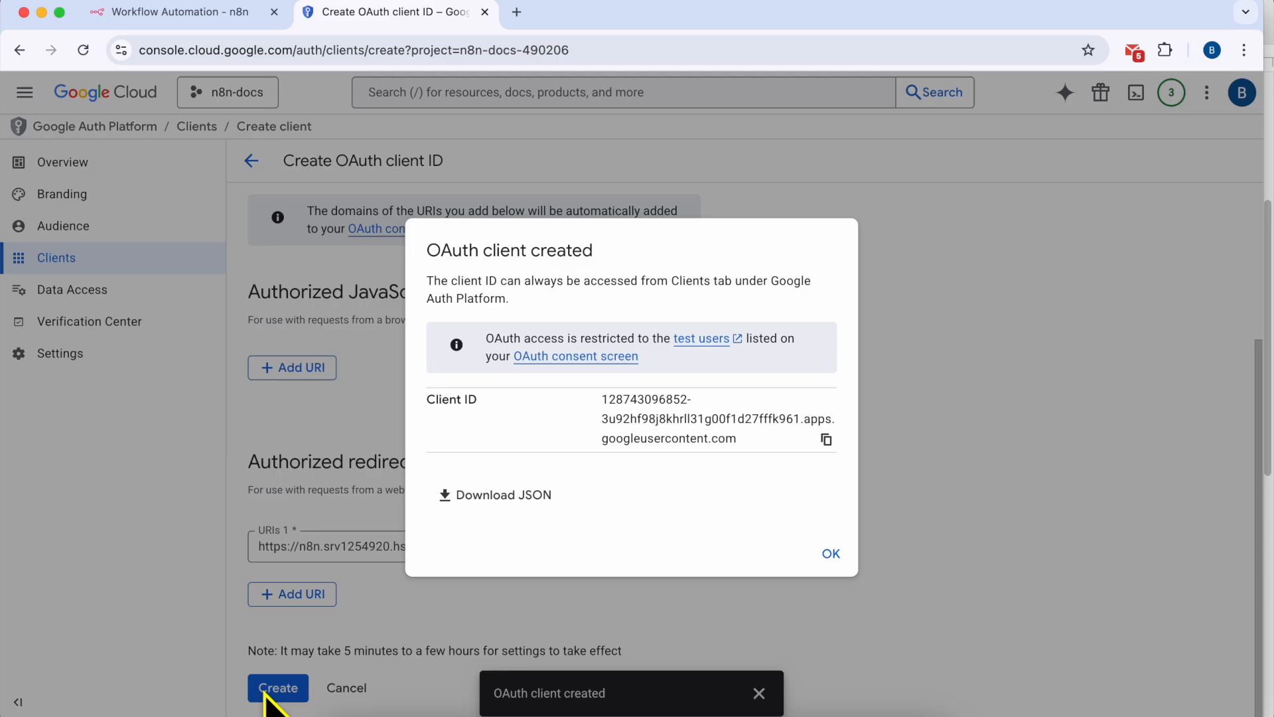
double_click(449, 250)
triple_click(449, 250)
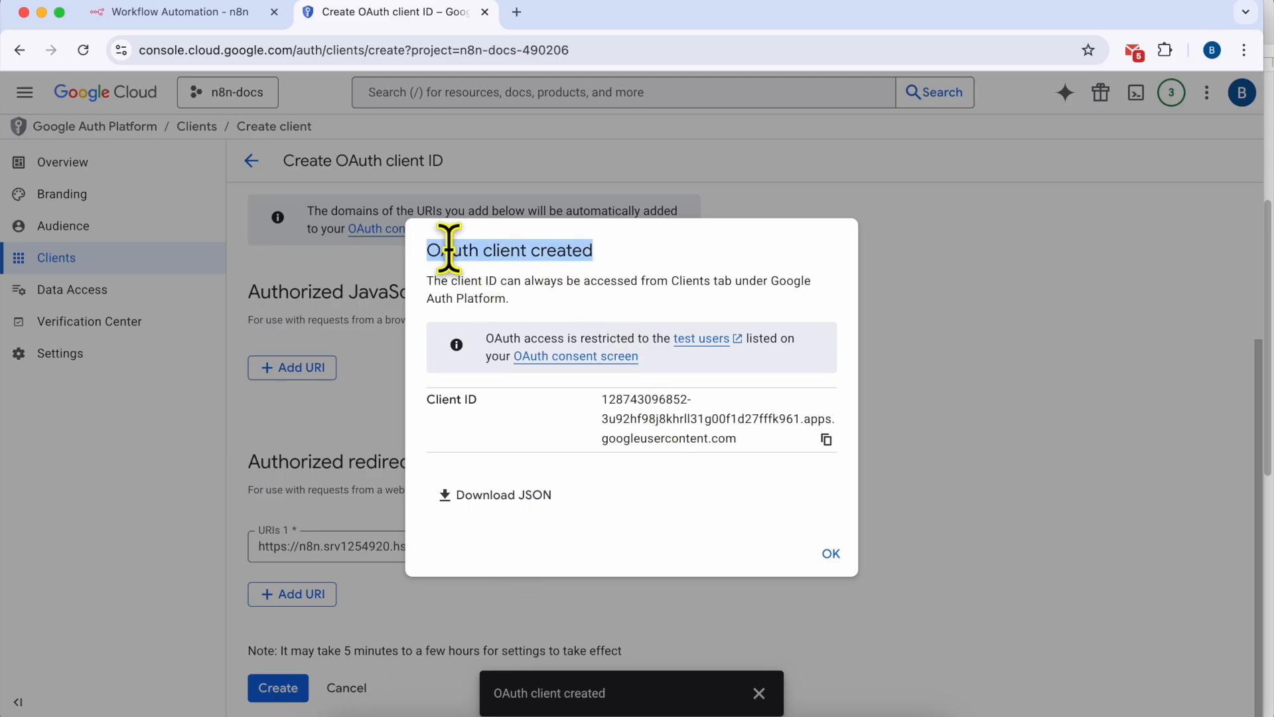
Switch to the notes to read Step #5 on connecting the credentials in n8n, and return to Google Cloud Console
click(449, 715)
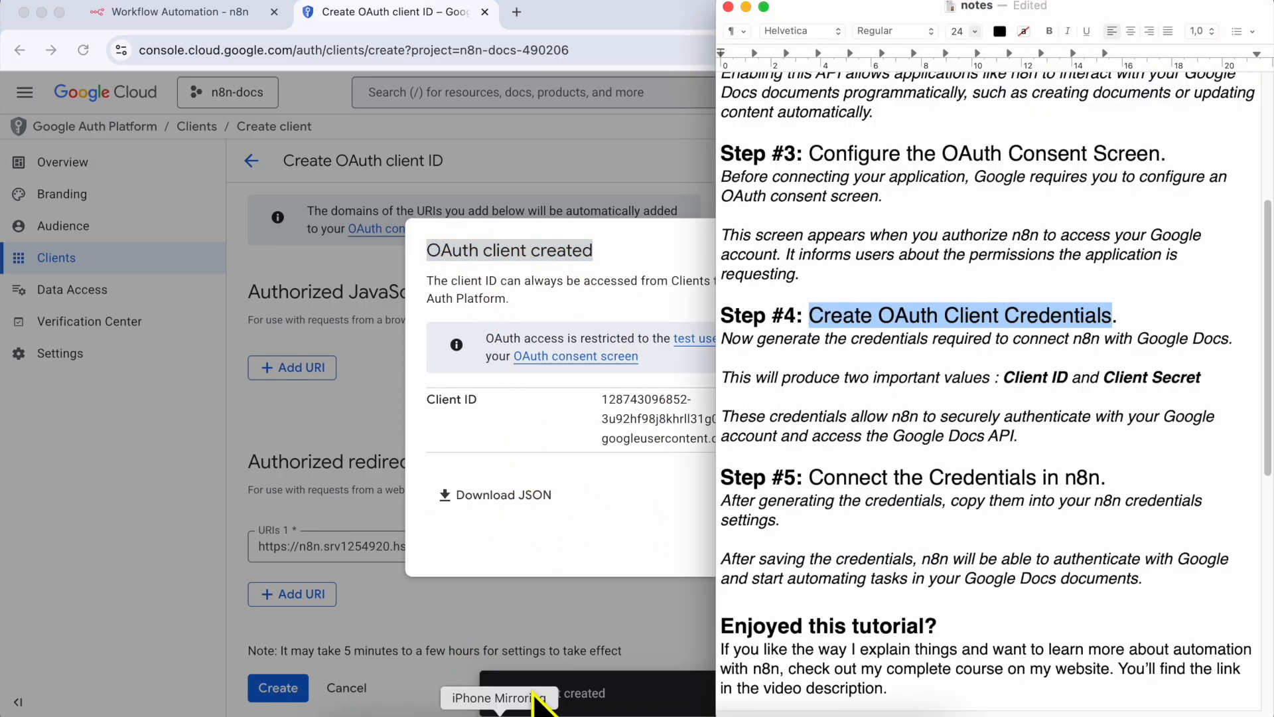
triple_click(834, 477)
scroll(834, 477, down, 4)
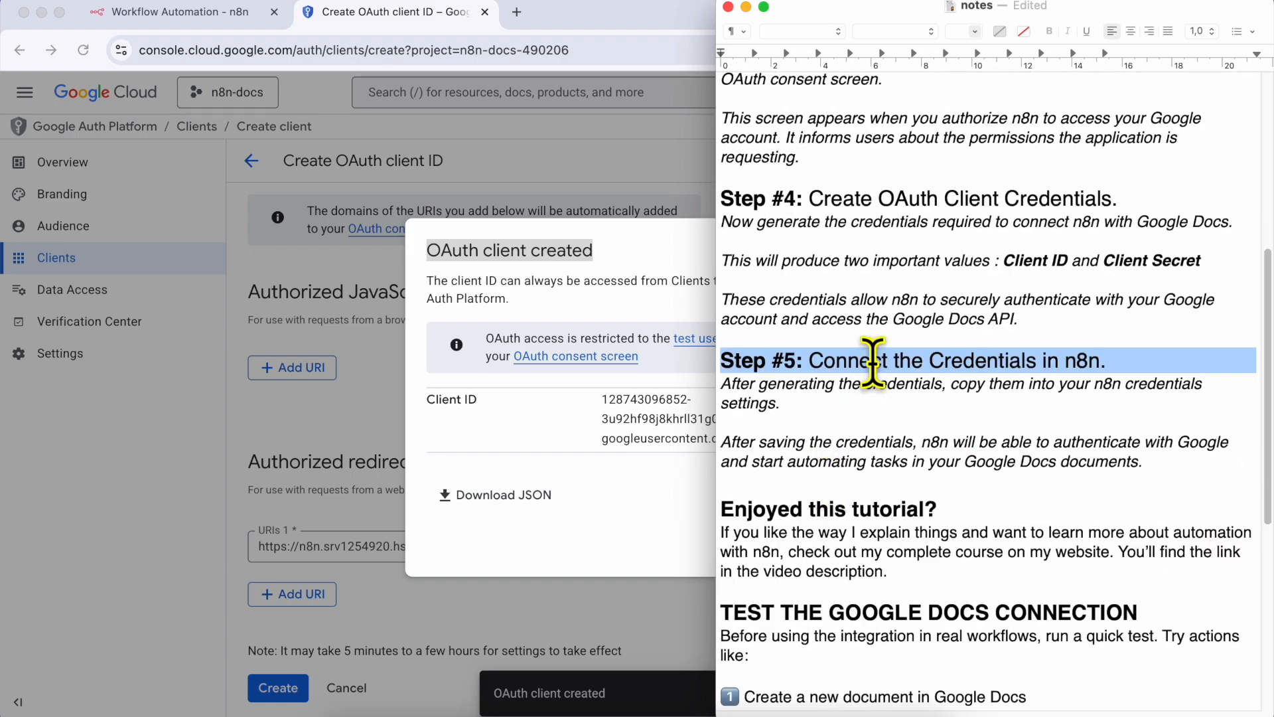
scroll(939, 312, down, 1)
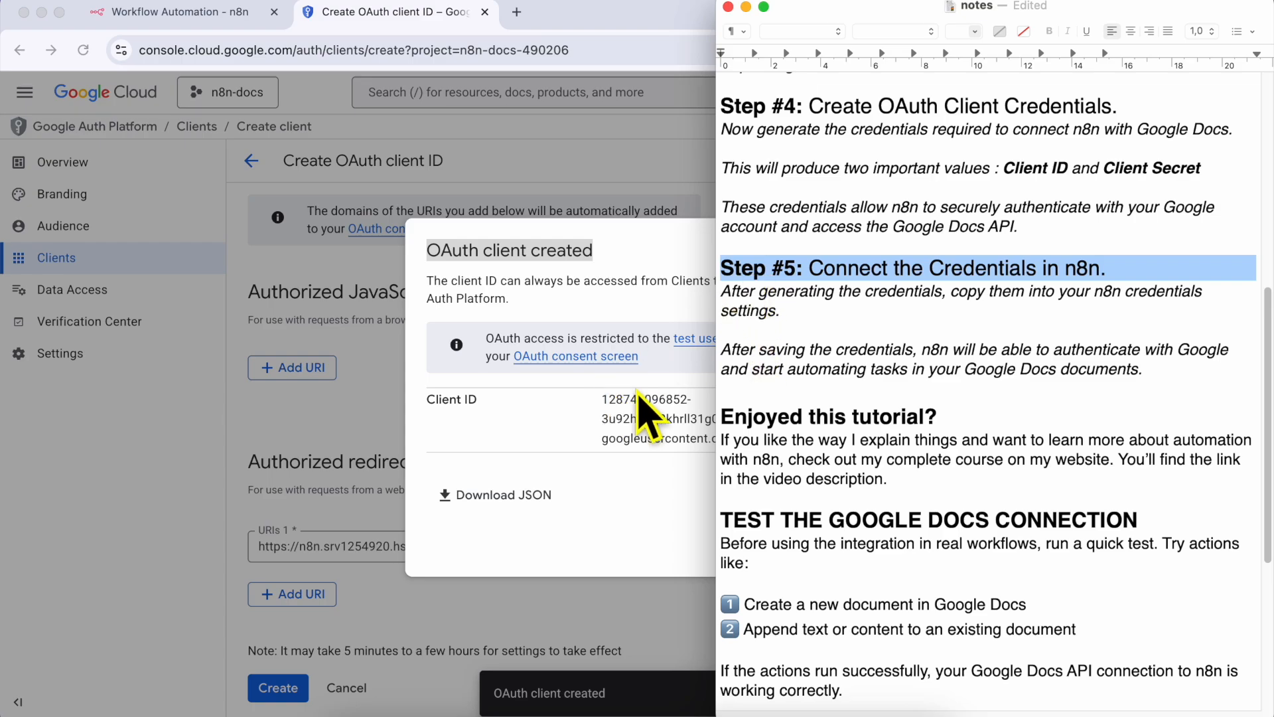
click(543, 426)
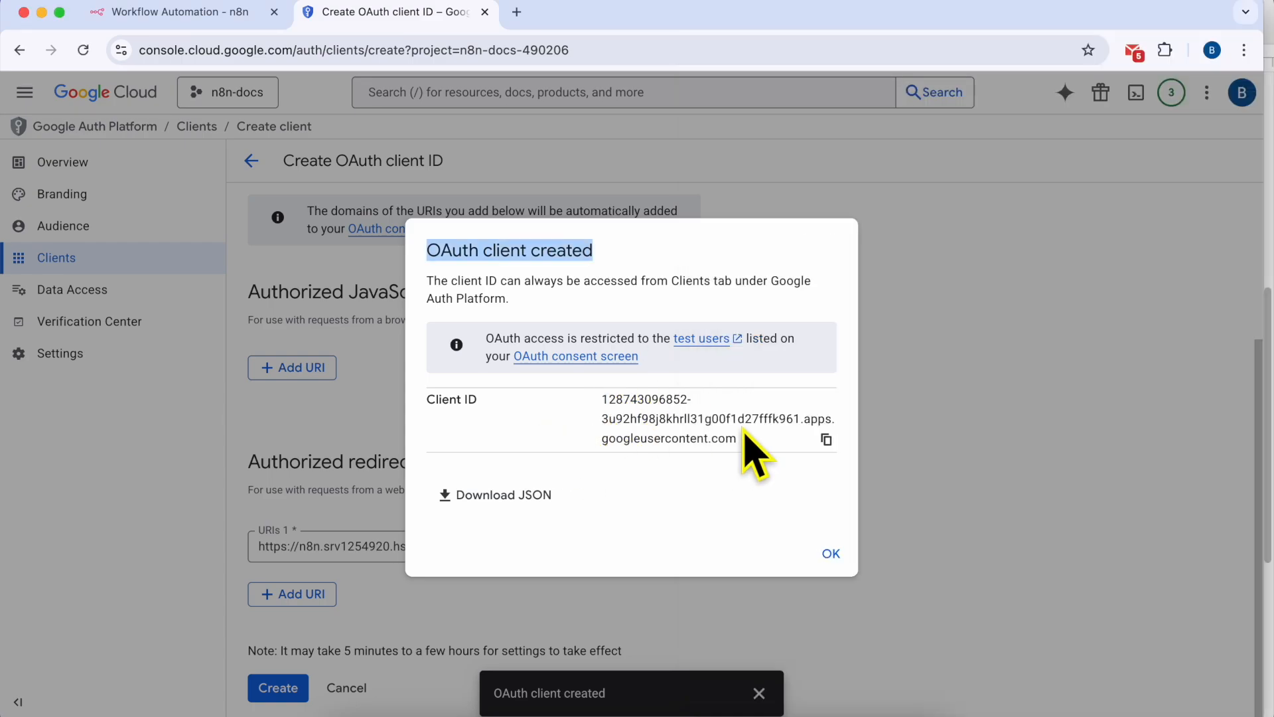
Copy the new OAuth client's Client ID into n8n's Google Docs credential and clear the prefilled Client Secret
triple_click(520, 250)
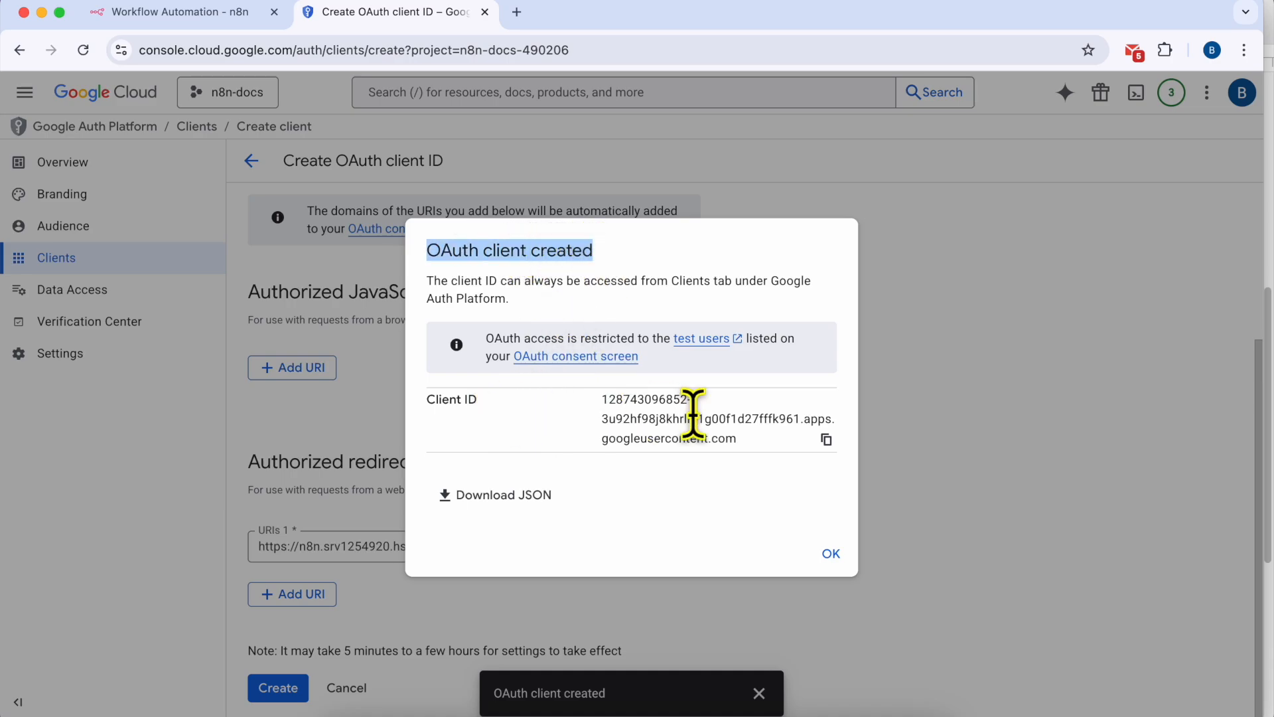
double_click(615, 412)
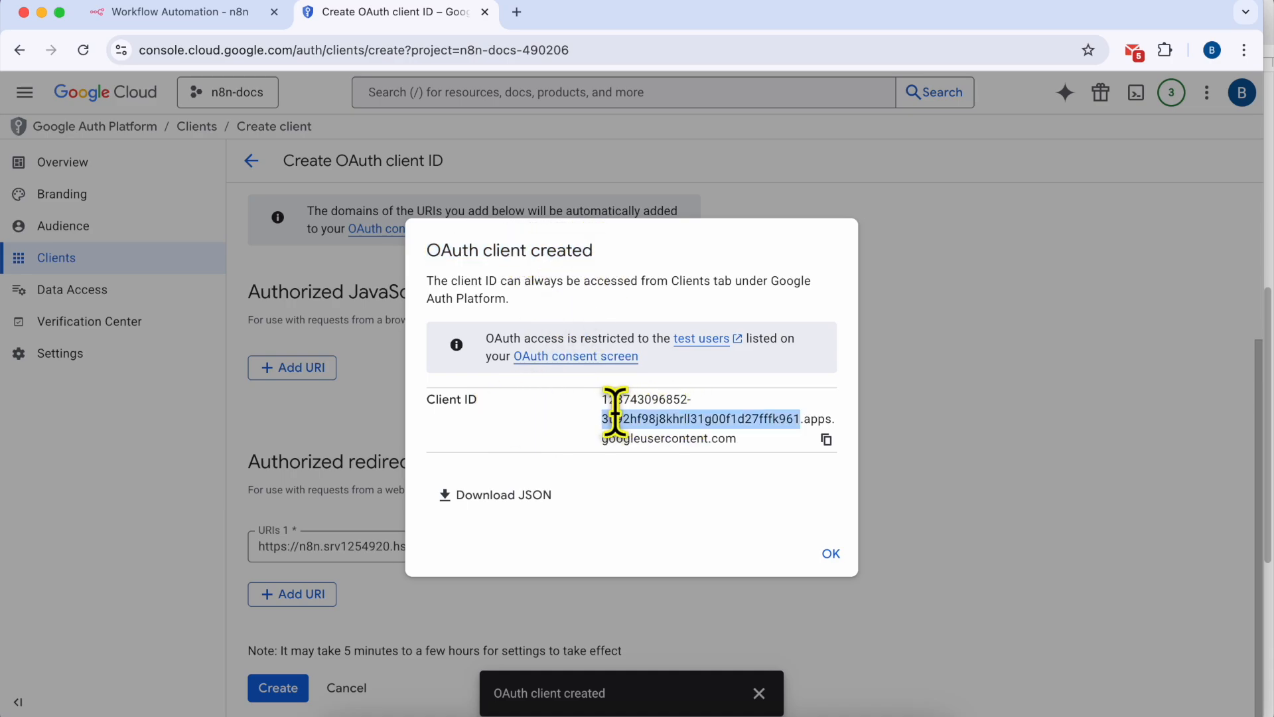
click(827, 442)
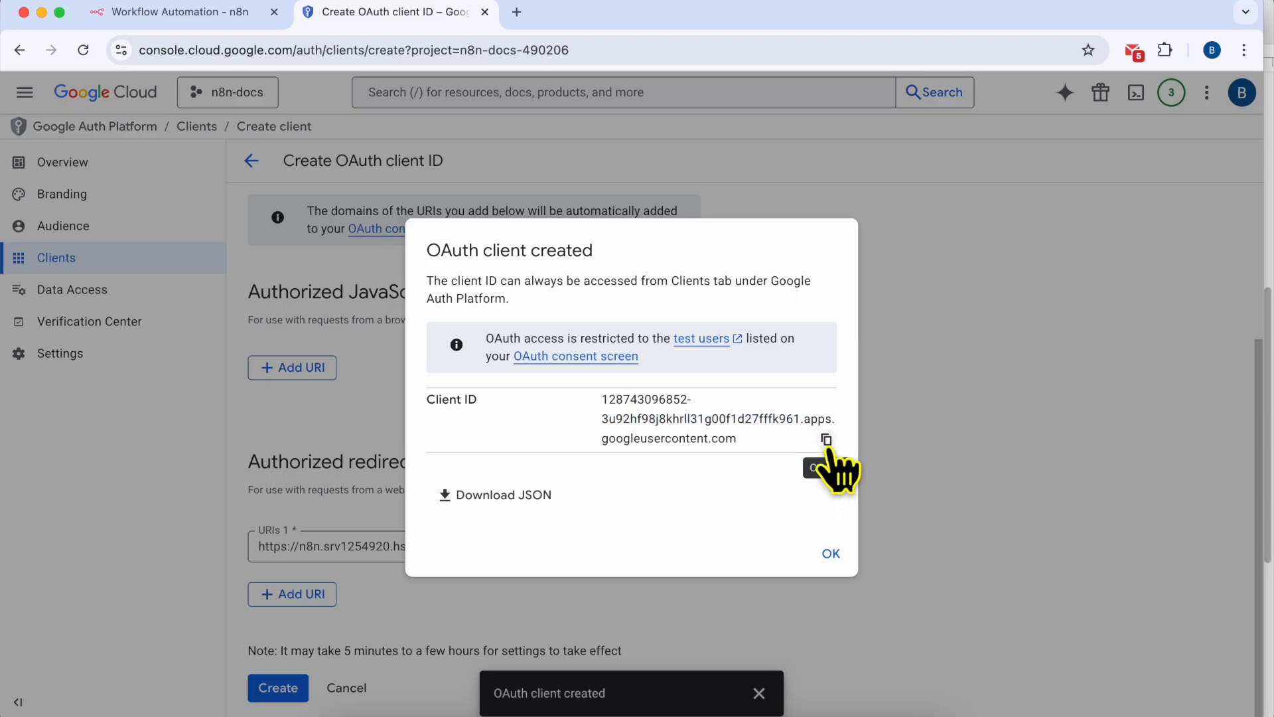
click(192, 14)
click(490, 434)
right_click(492, 436)
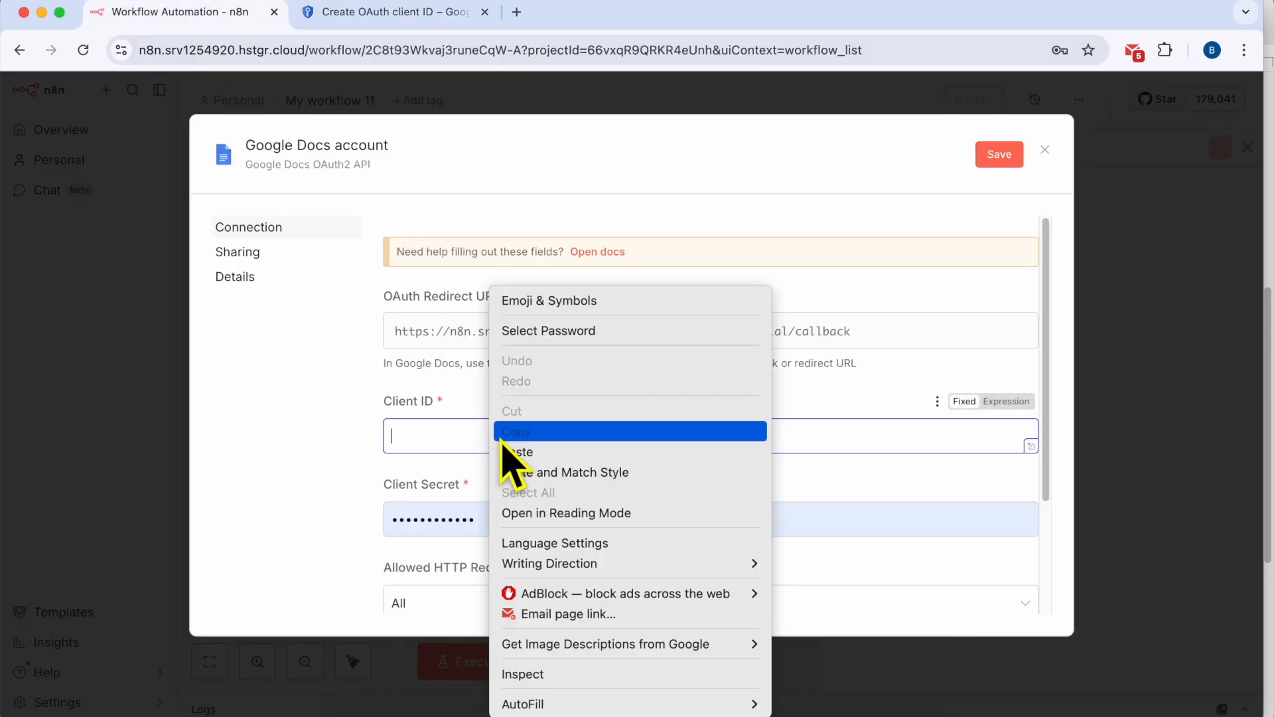
click(518, 452)
double_click(544, 519)
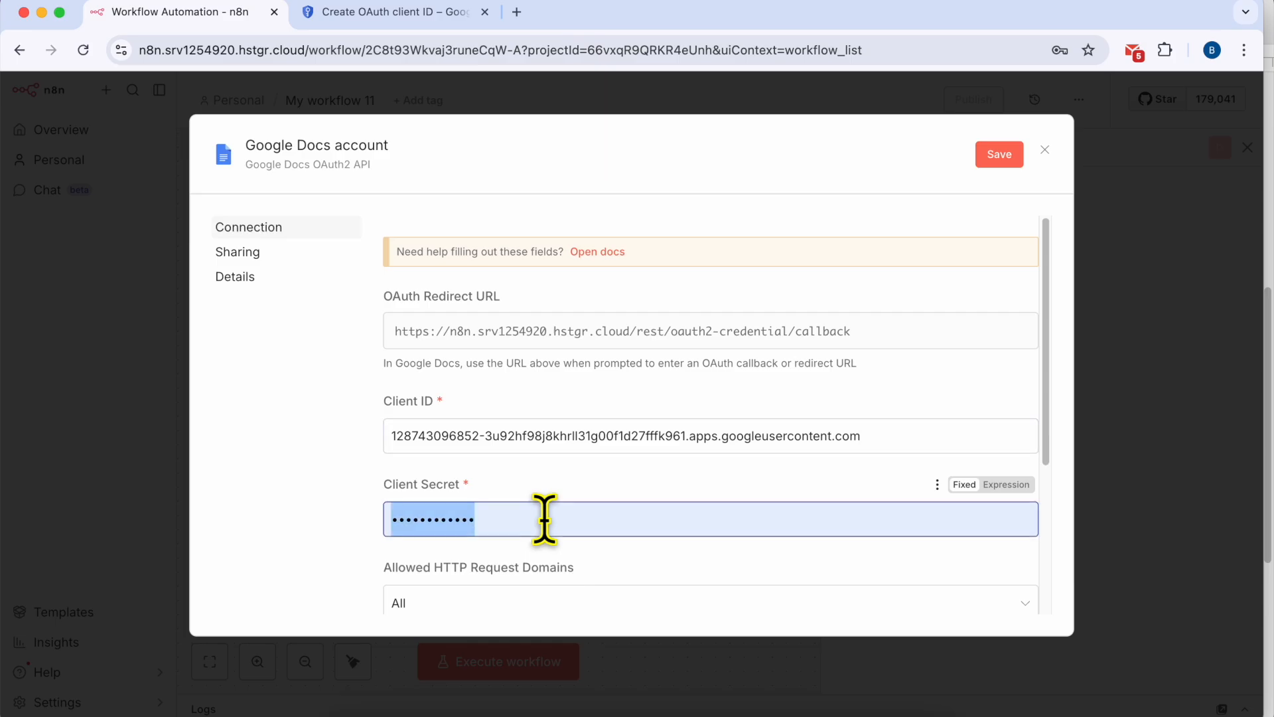
key(BackSpace)
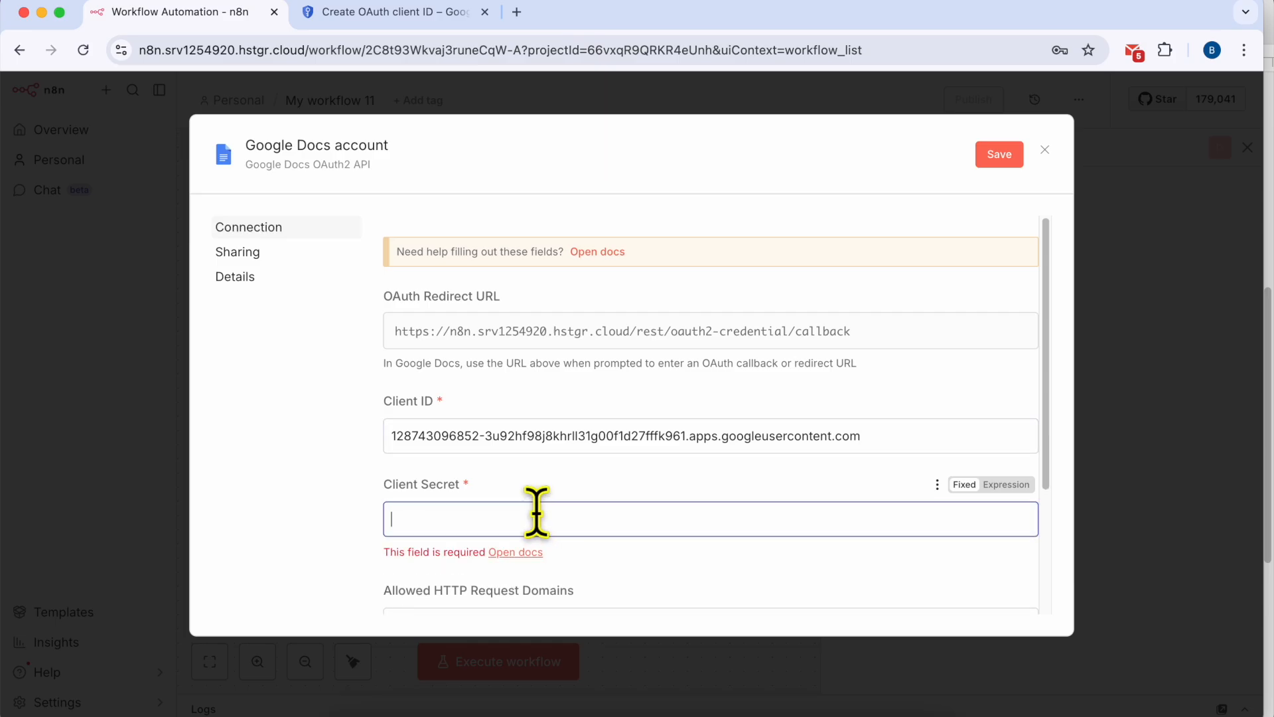
Return to Google Cloud Console, close the client-created dialog, open the n8n-docs client's details and copy its client secret
click(388, 14)
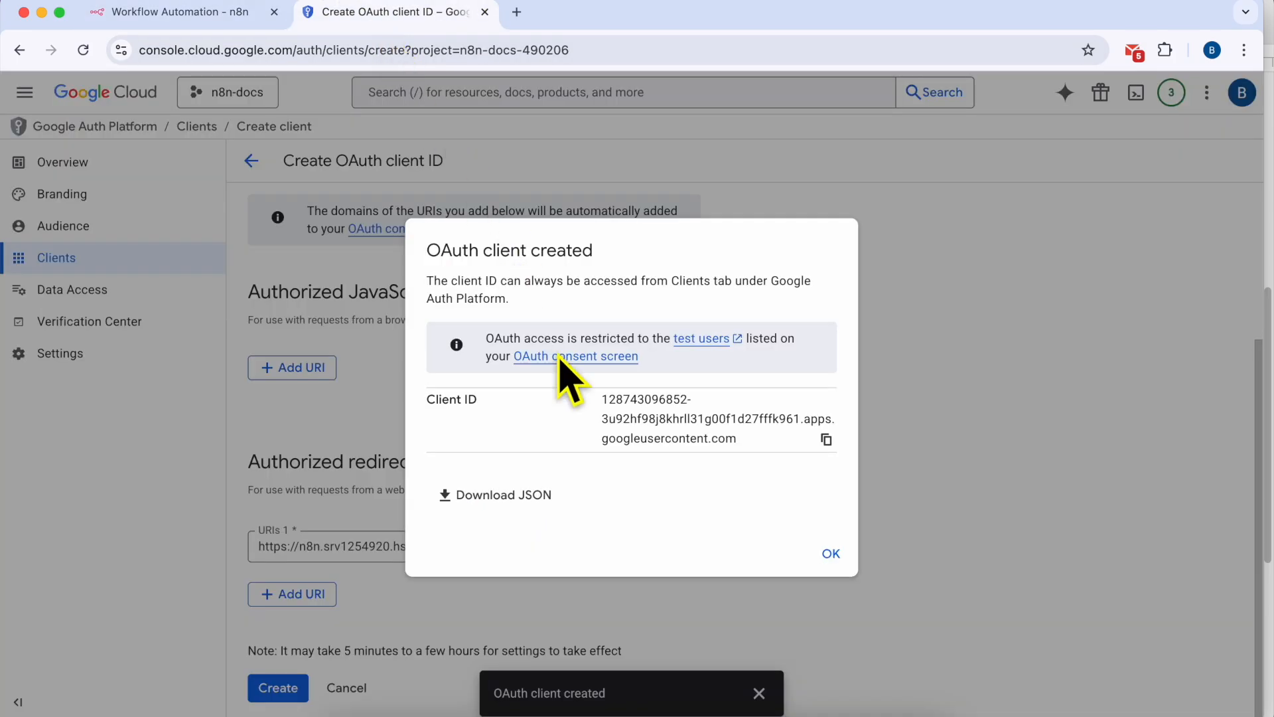
click(831, 555)
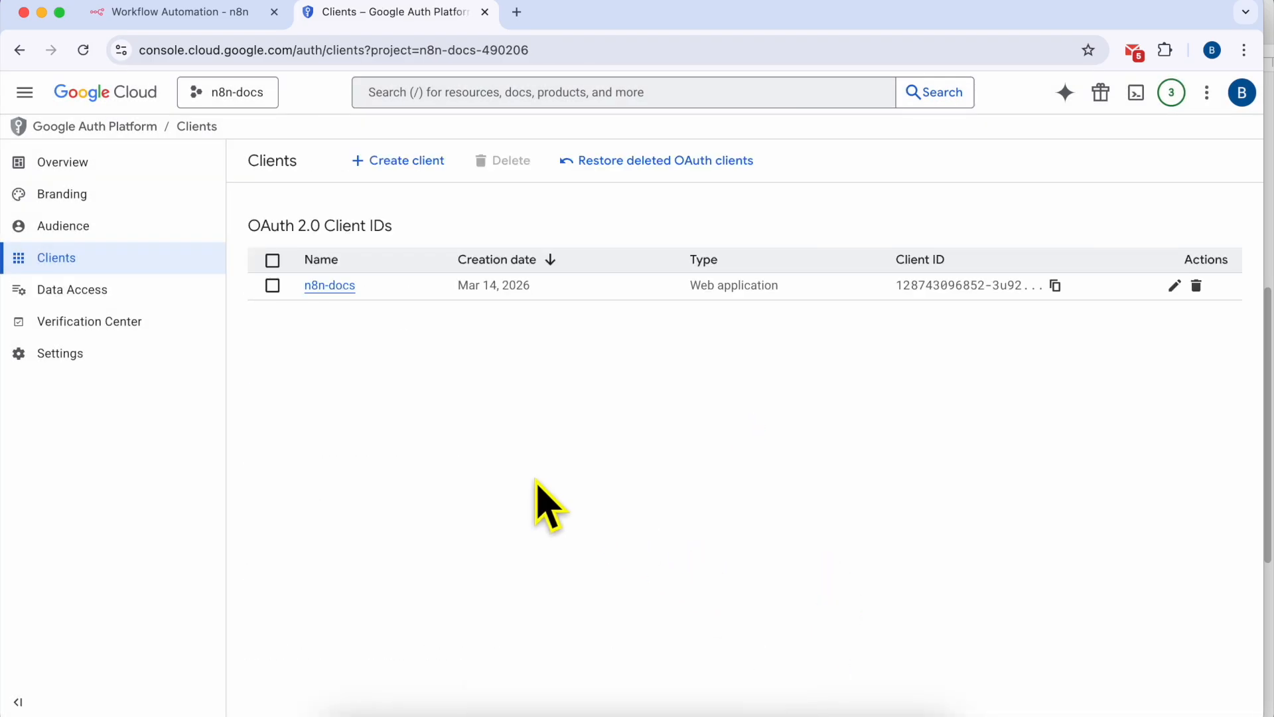
click(330, 287)
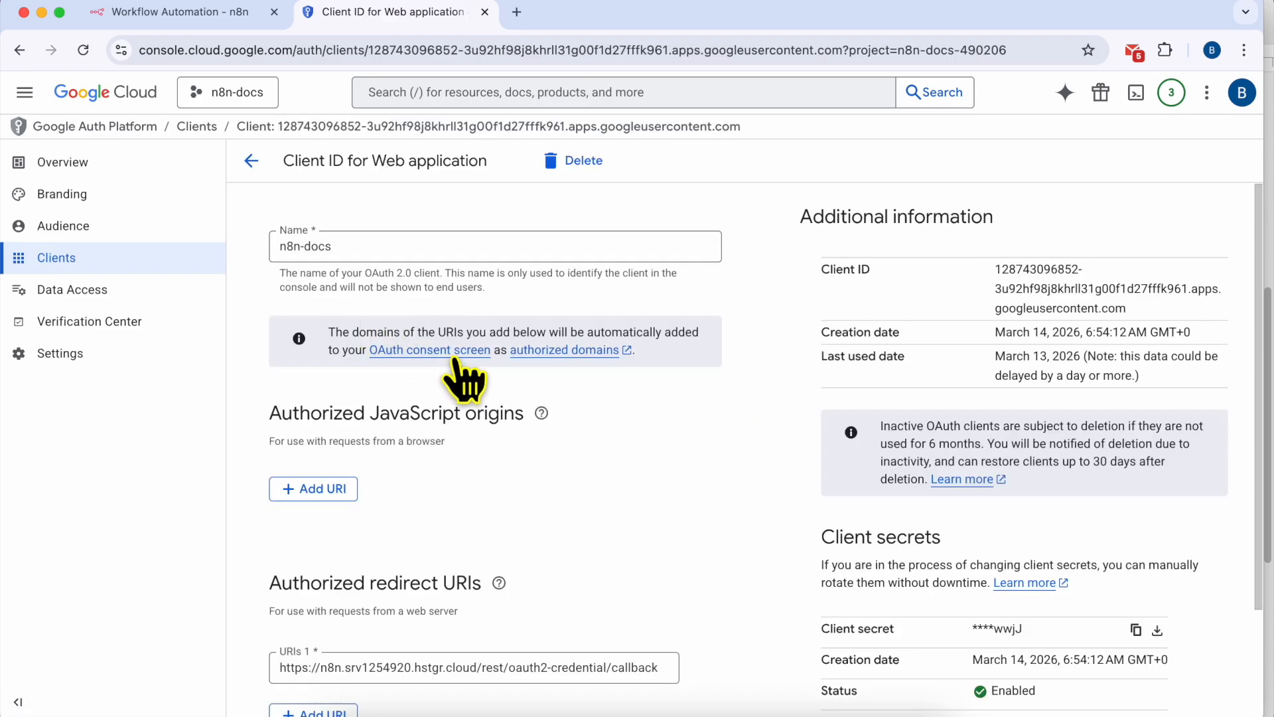
triple_click(899, 536)
scroll(995, 551, down, 2)
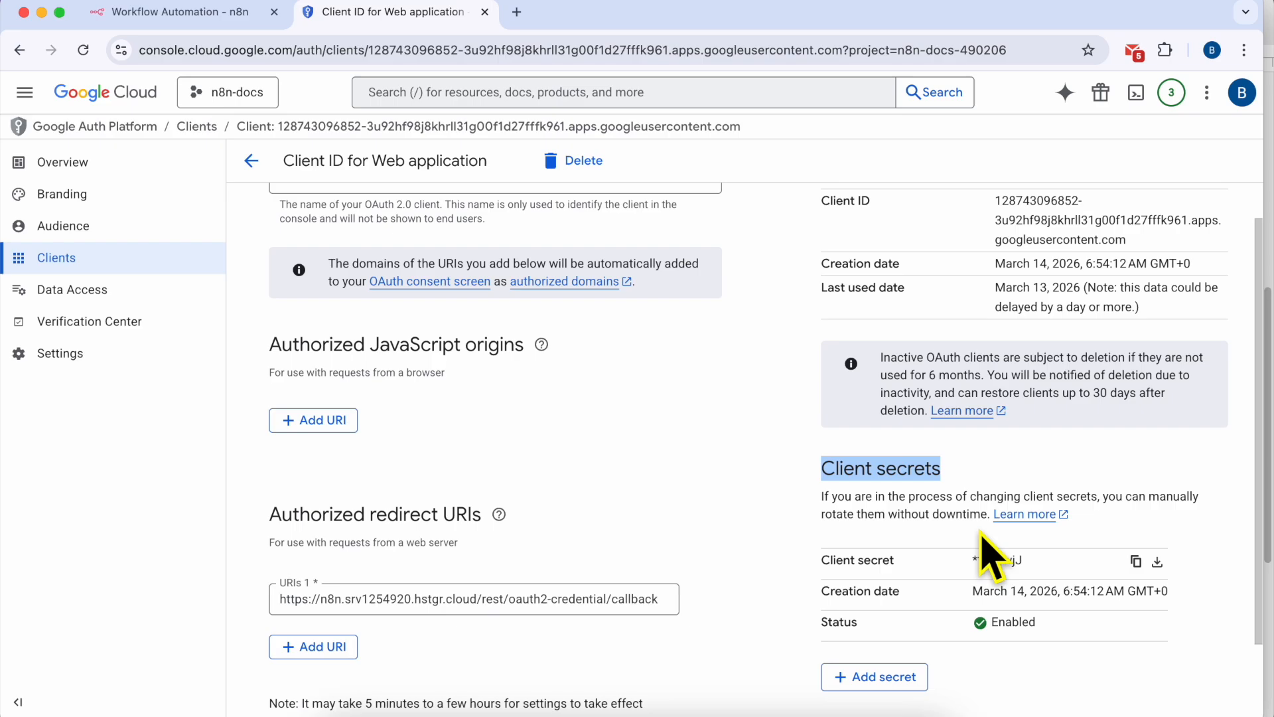
click(999, 488)
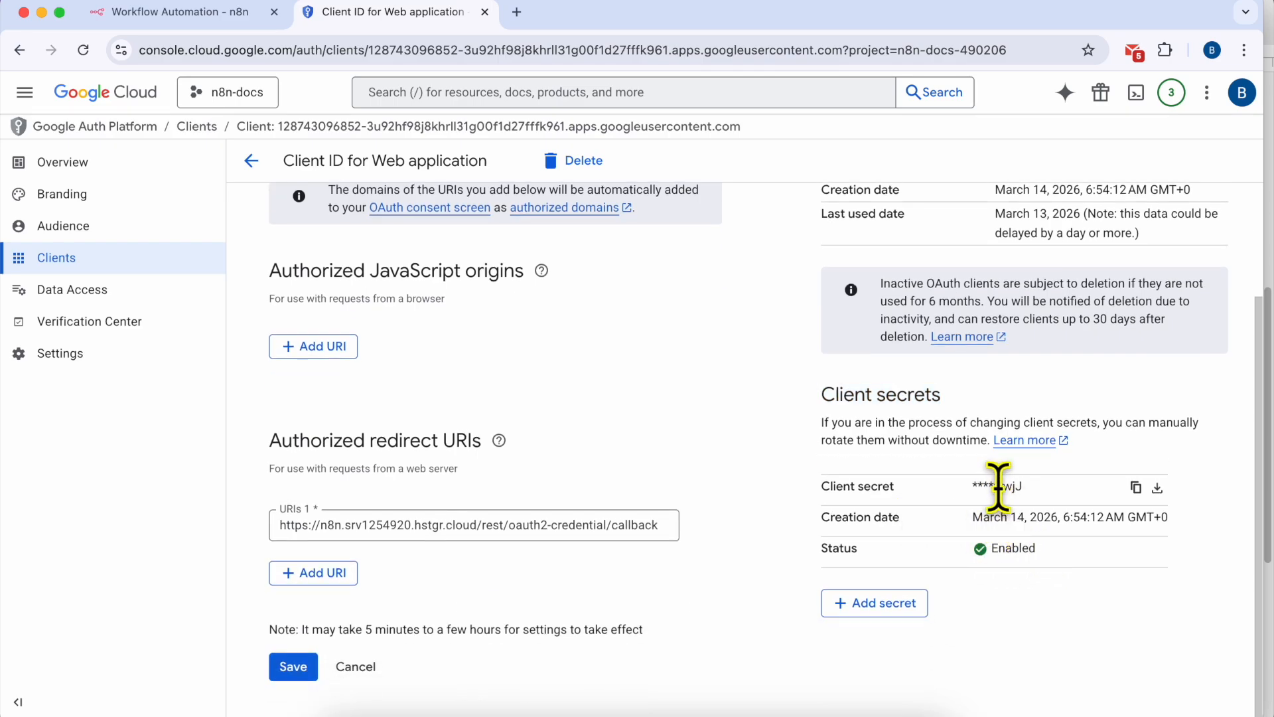
click(1137, 488)
scroll(1145, 511, up, 2)
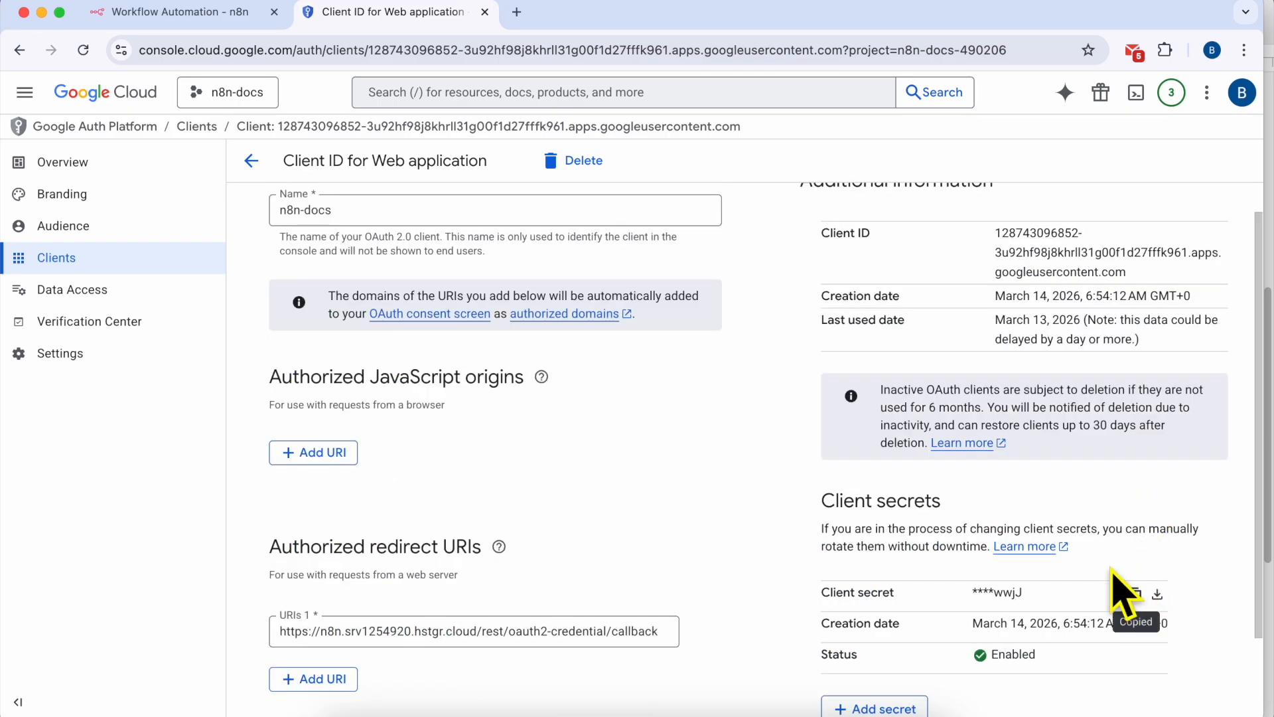
Switch to n8n, paste the client secret into the Google Docs credential and bring the Google sign-in option into view
click(199, 13)
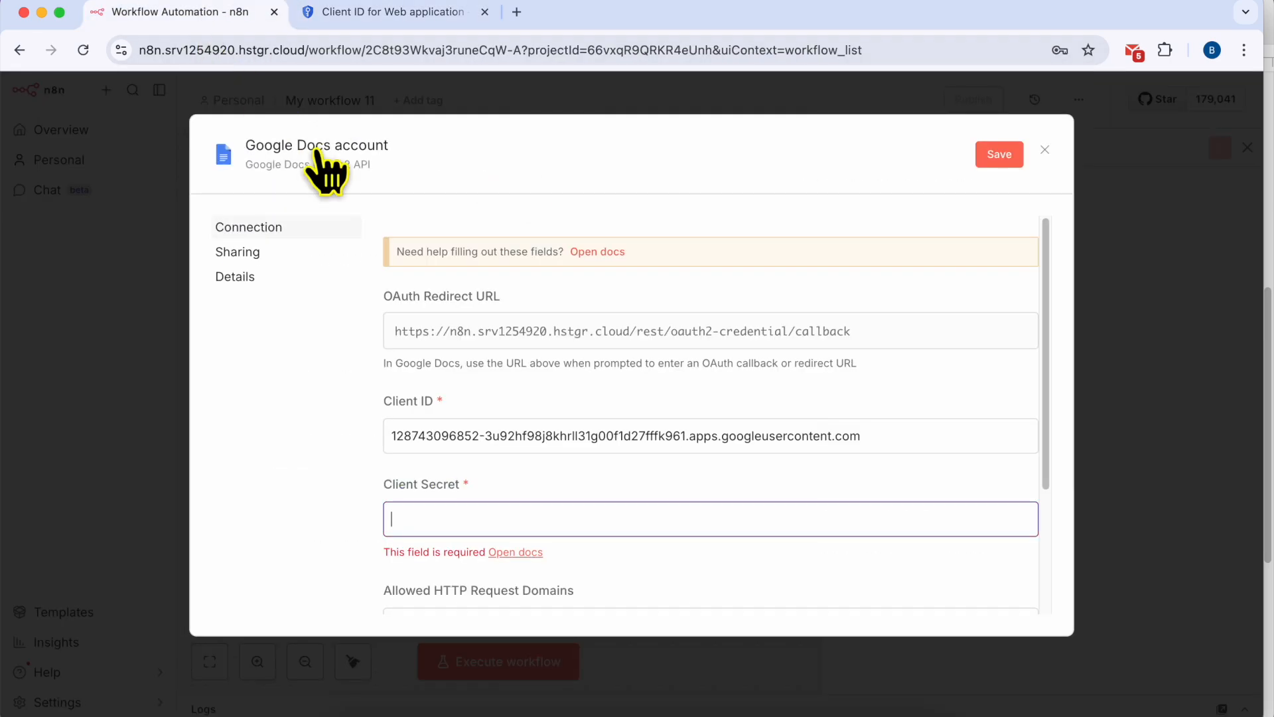
right_click(489, 515)
click(524, 448)
scroll(610, 483, down, 4)
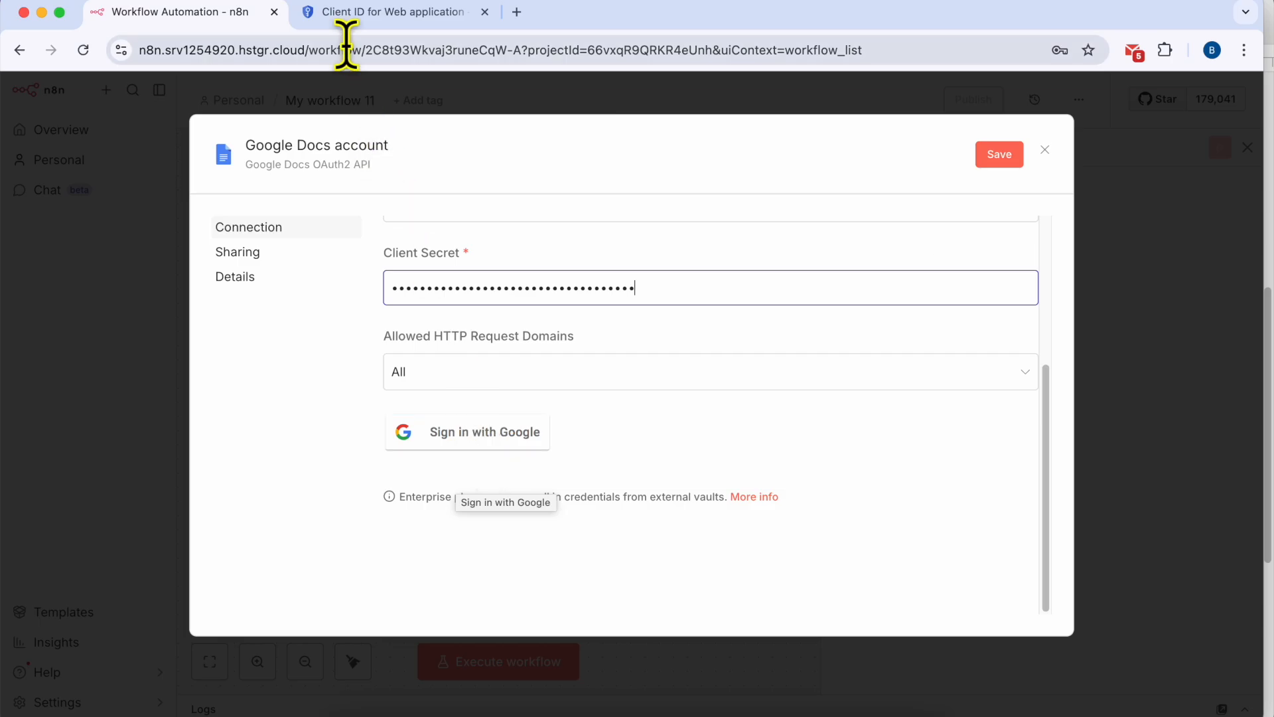
Switch to Google Cloud Console, publish the n8n-docs app to production from its audience settings and view the publishing status help
click(337, 16)
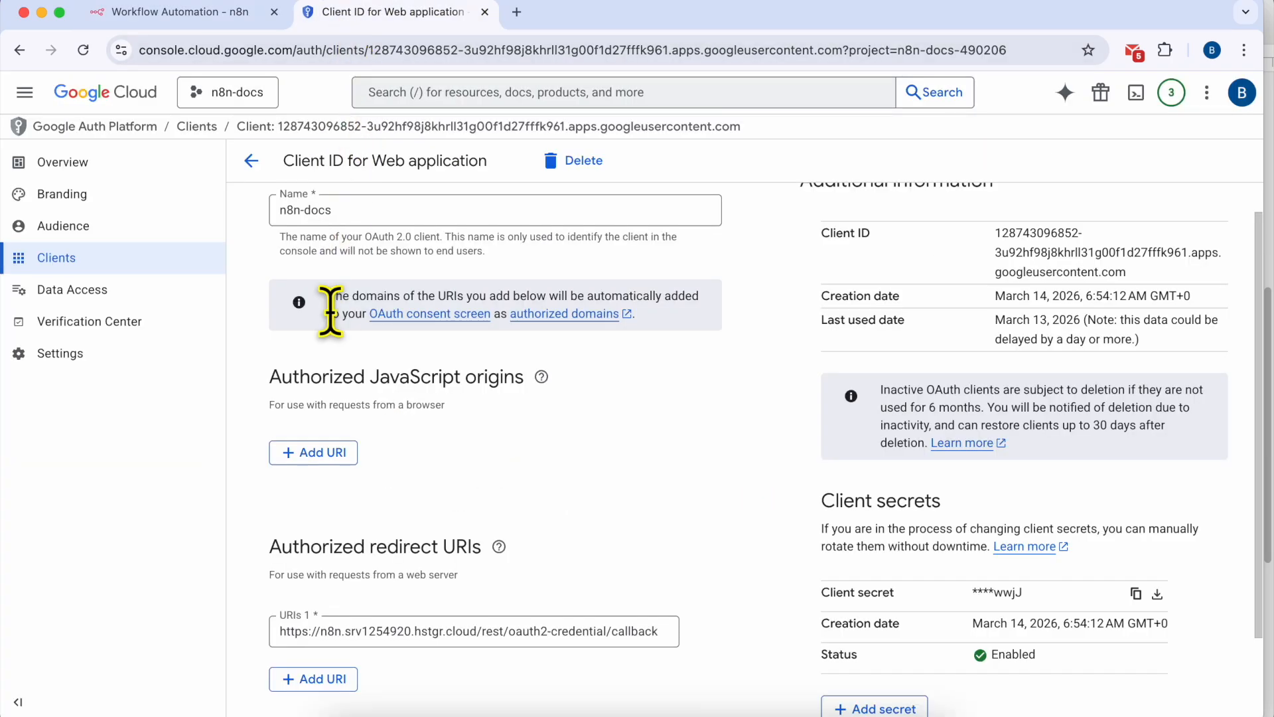
mouse_move(520, 372)
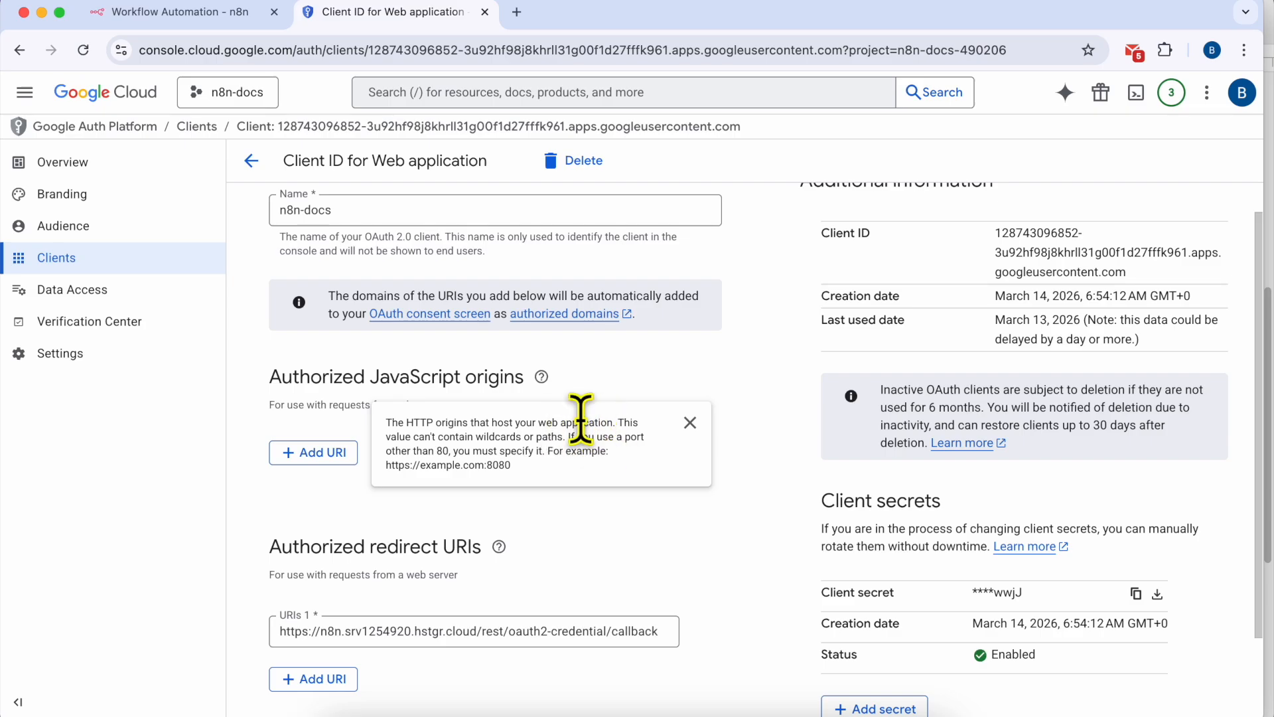
click(707, 397)
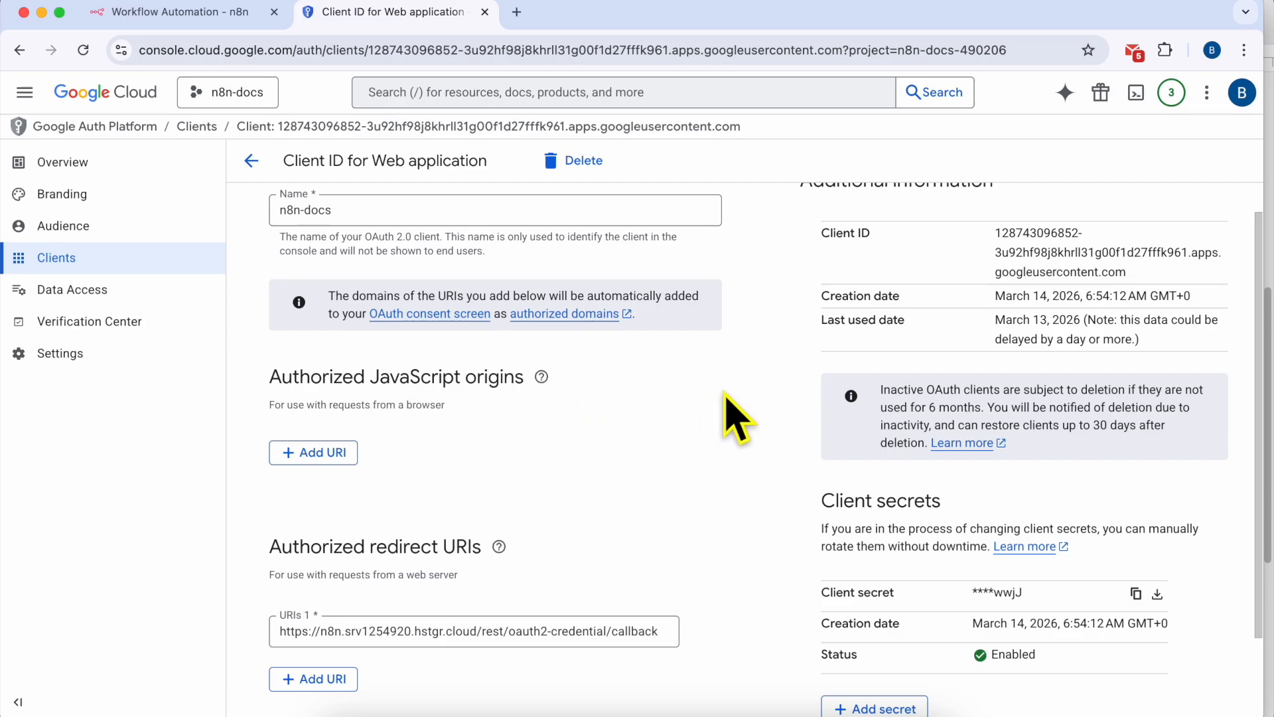
click(110, 225)
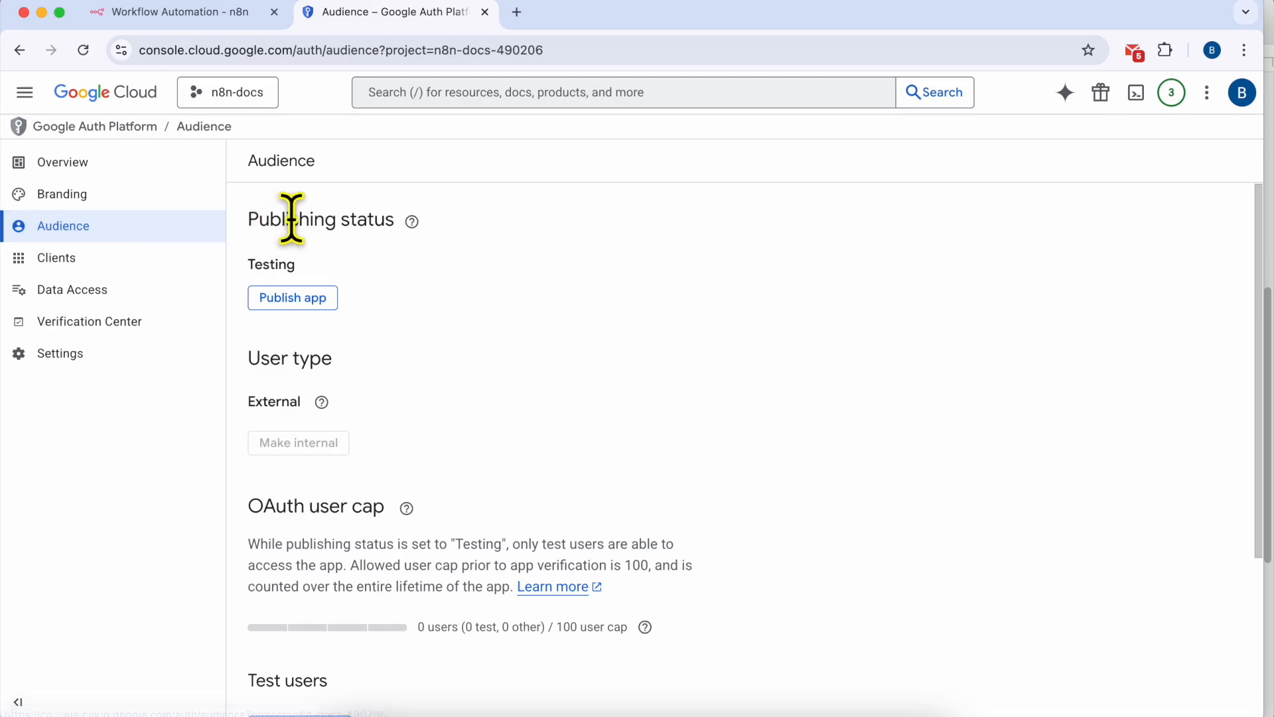
triple_click(292, 219)
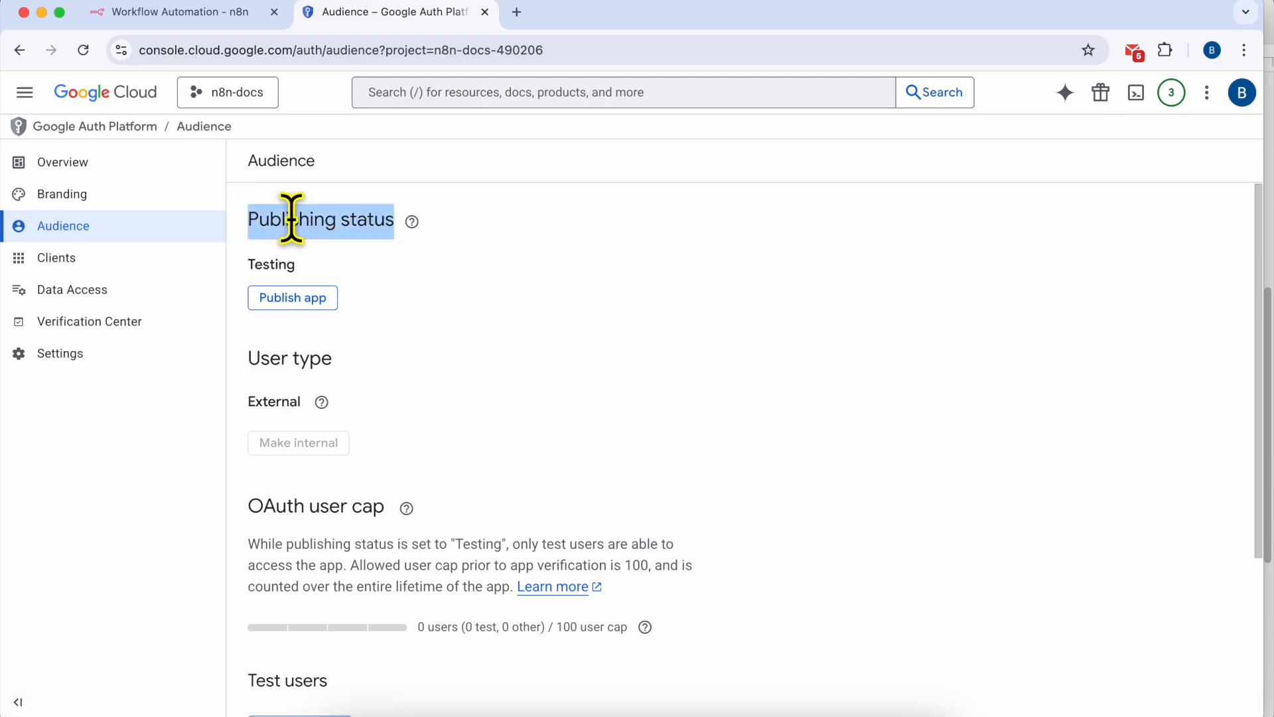
click(283, 302)
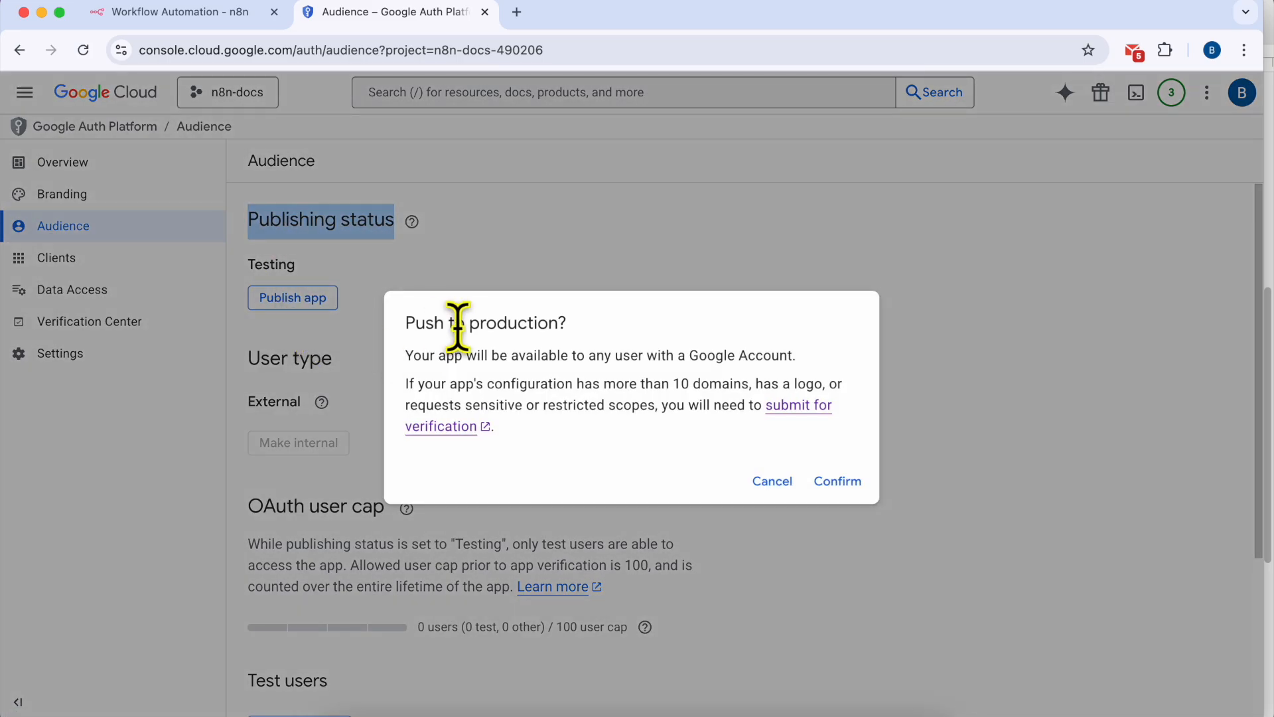
double_click(472, 319)
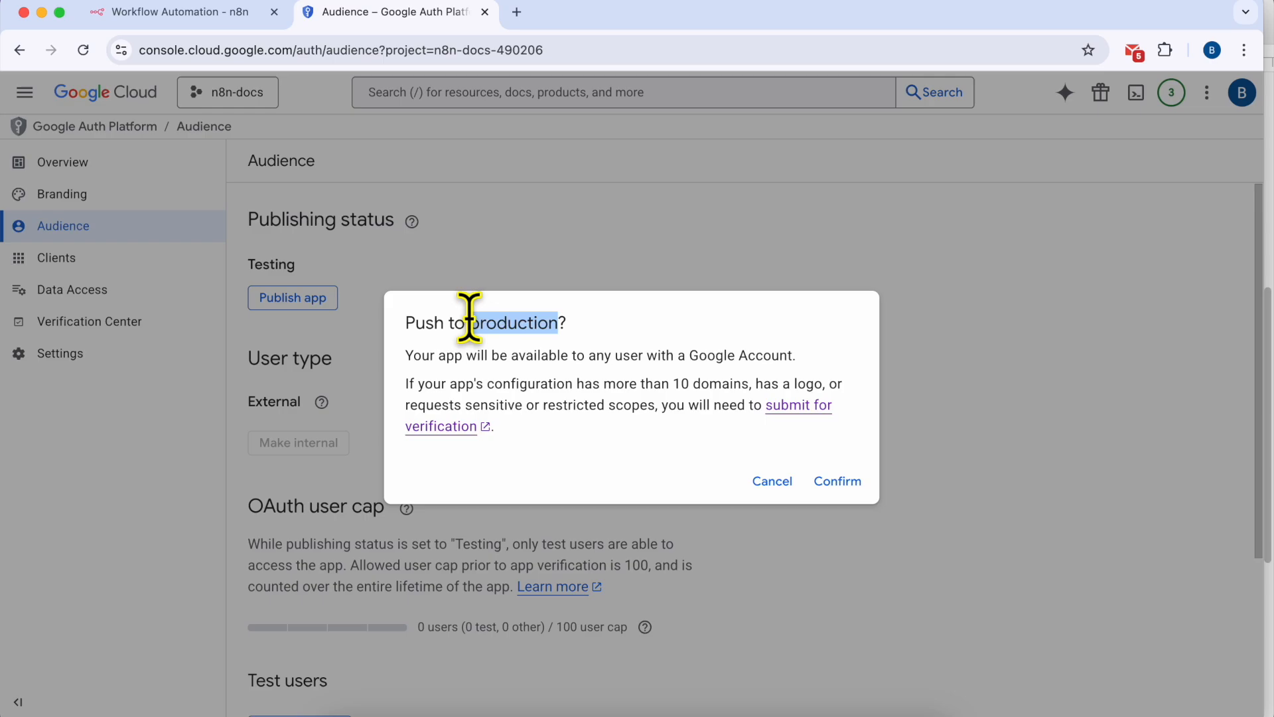
click(840, 484)
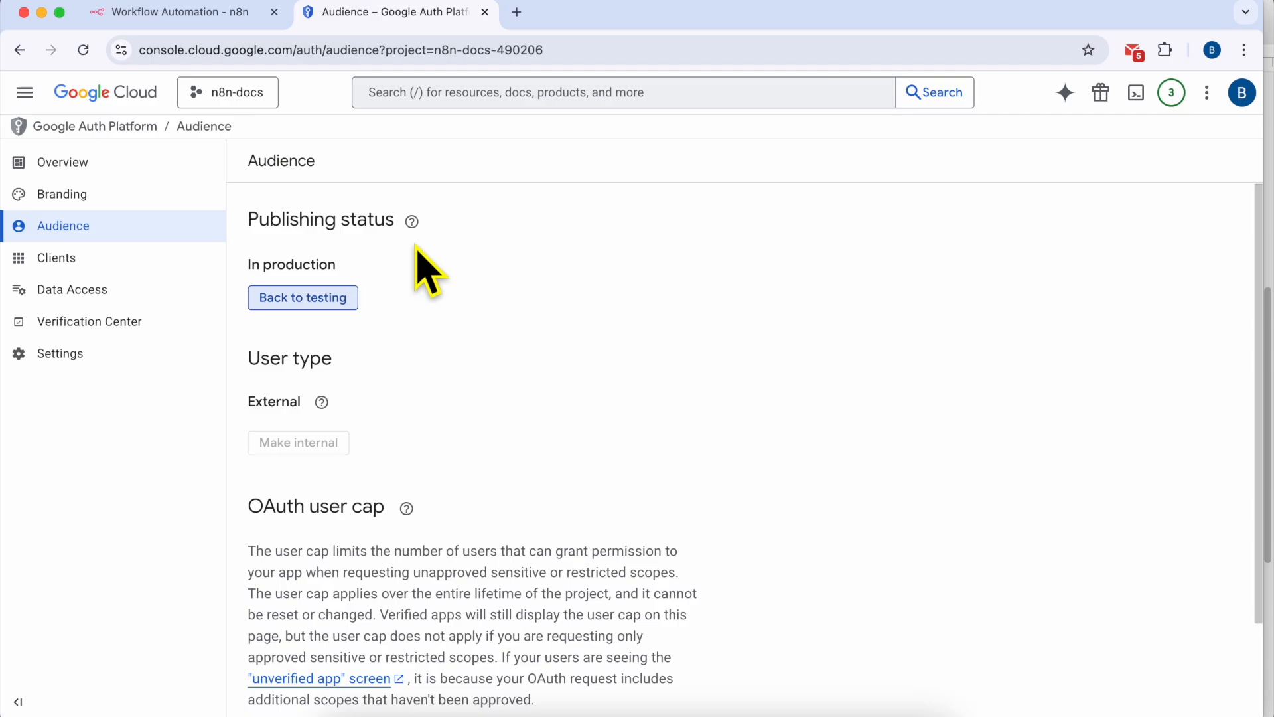
click(413, 223)
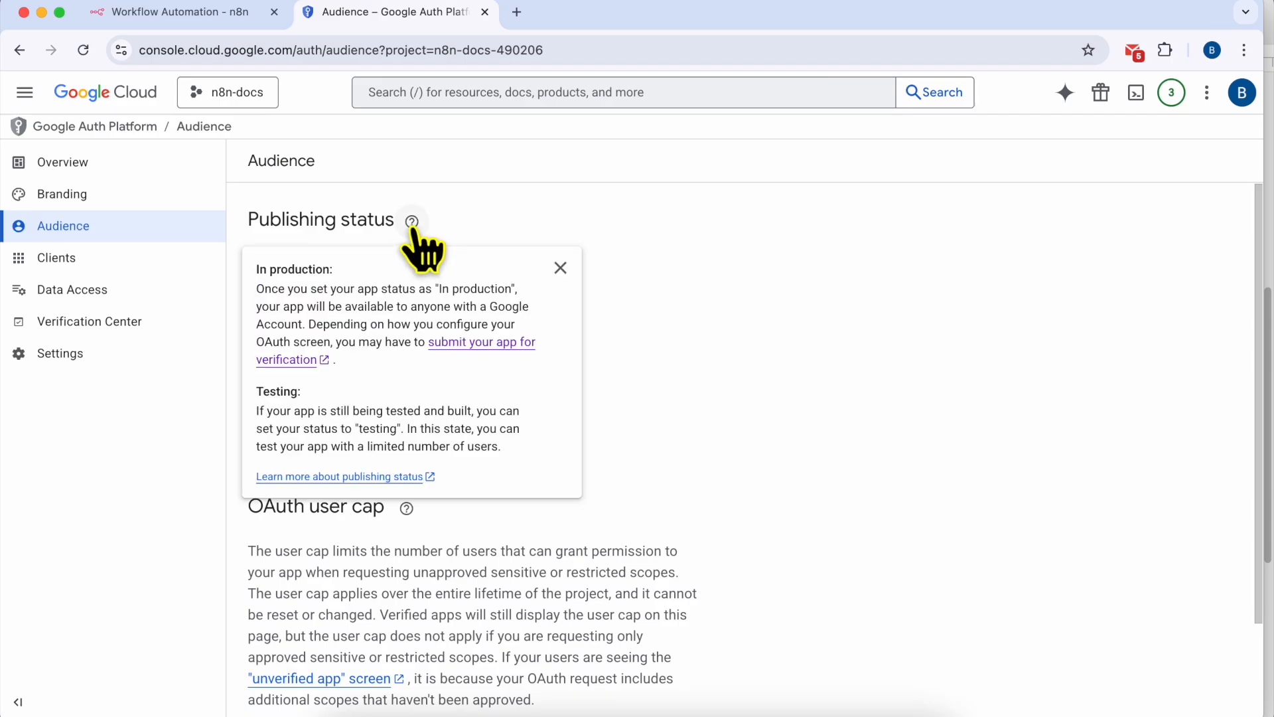
click(412, 223)
Return to n8n, start the Google sign-in for the Google Docs credential, choose the account and proceed past the unverified-app warning to hstgr.cloud
click(183, 17)
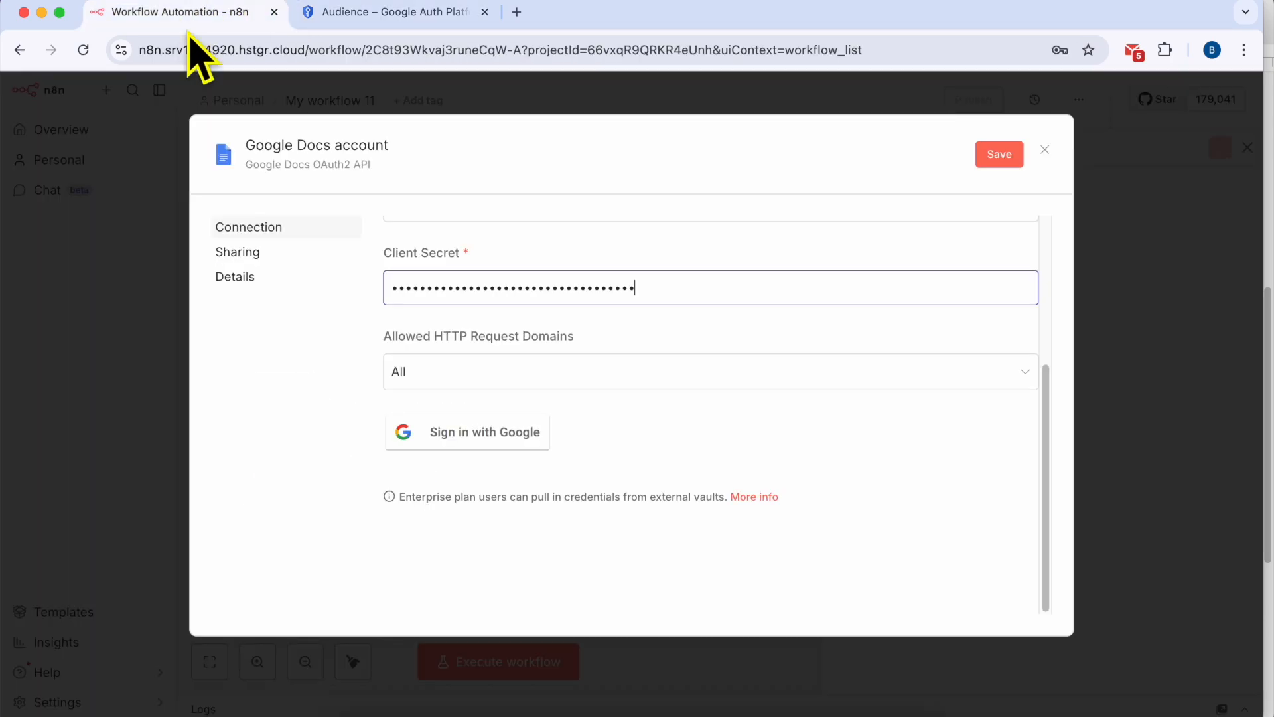
click(480, 439)
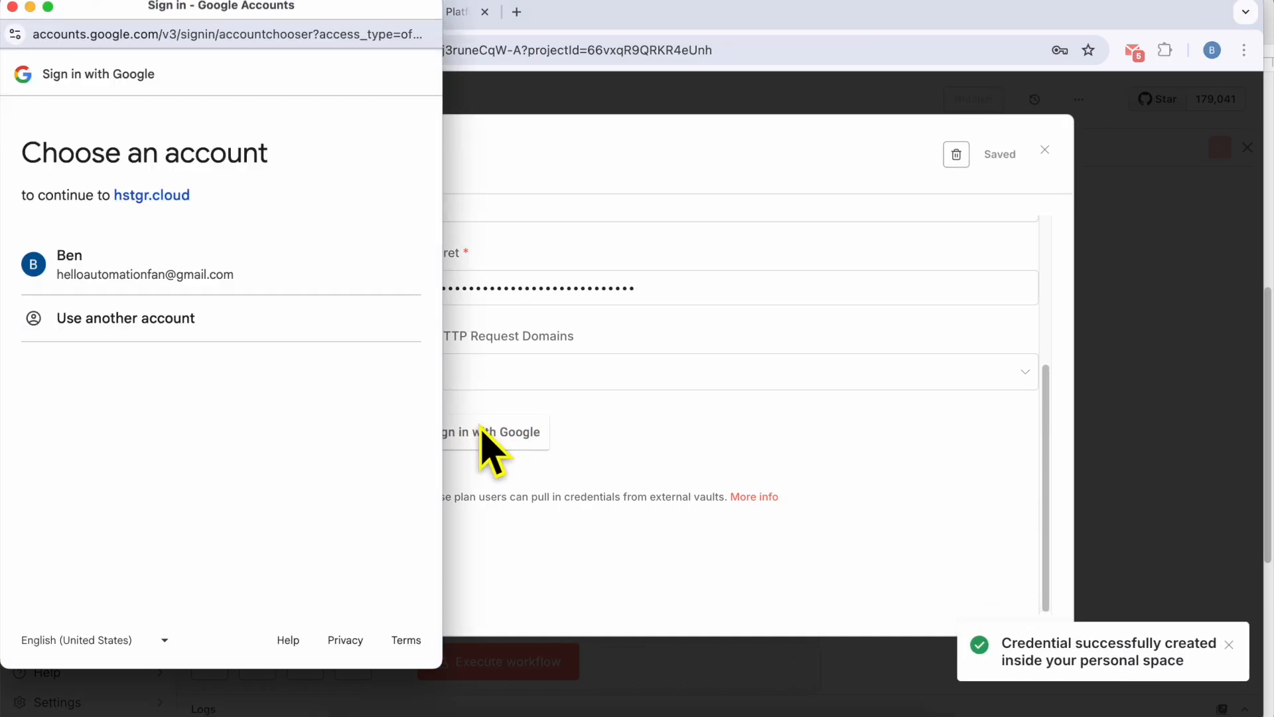
click(182, 272)
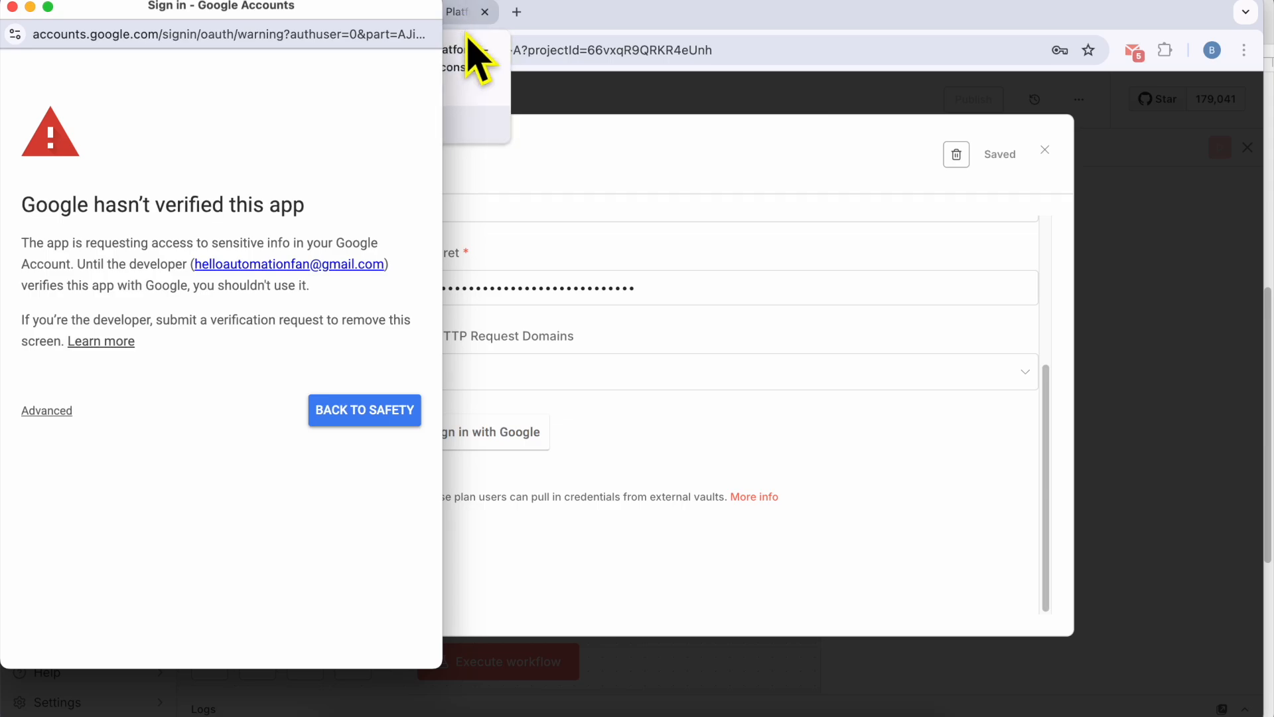
triple_click(100, 197)
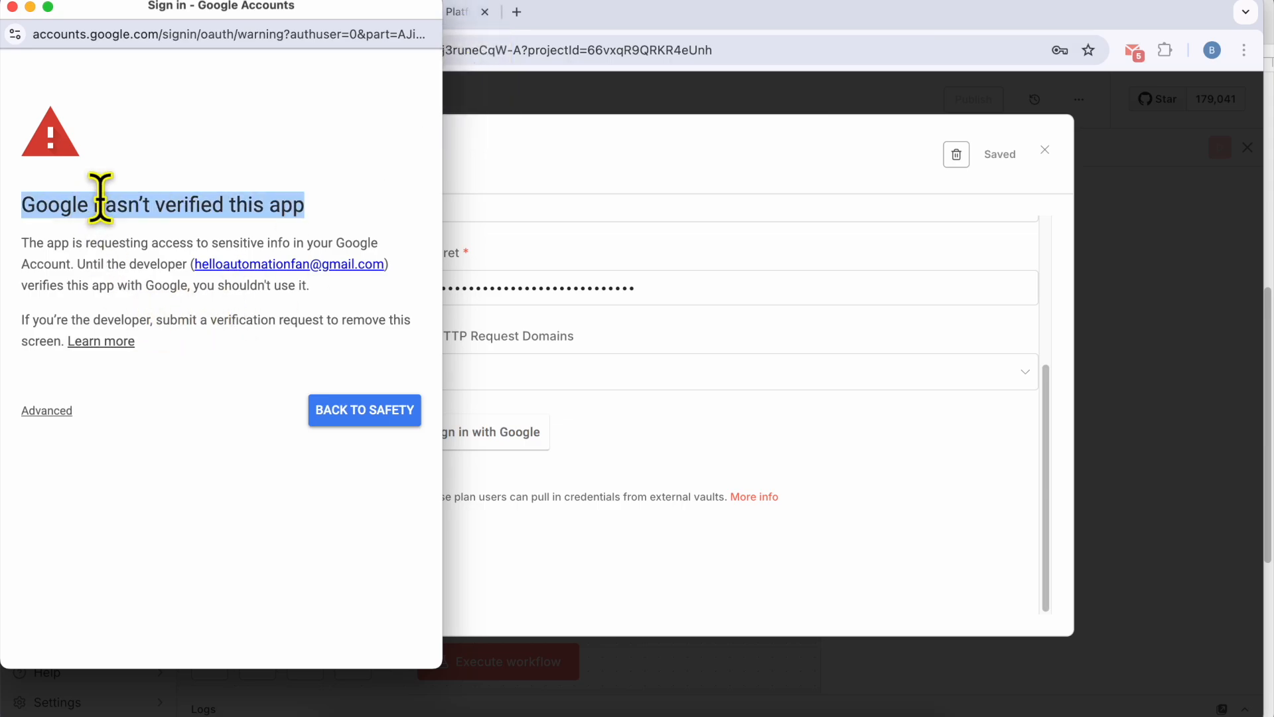
click(61, 411)
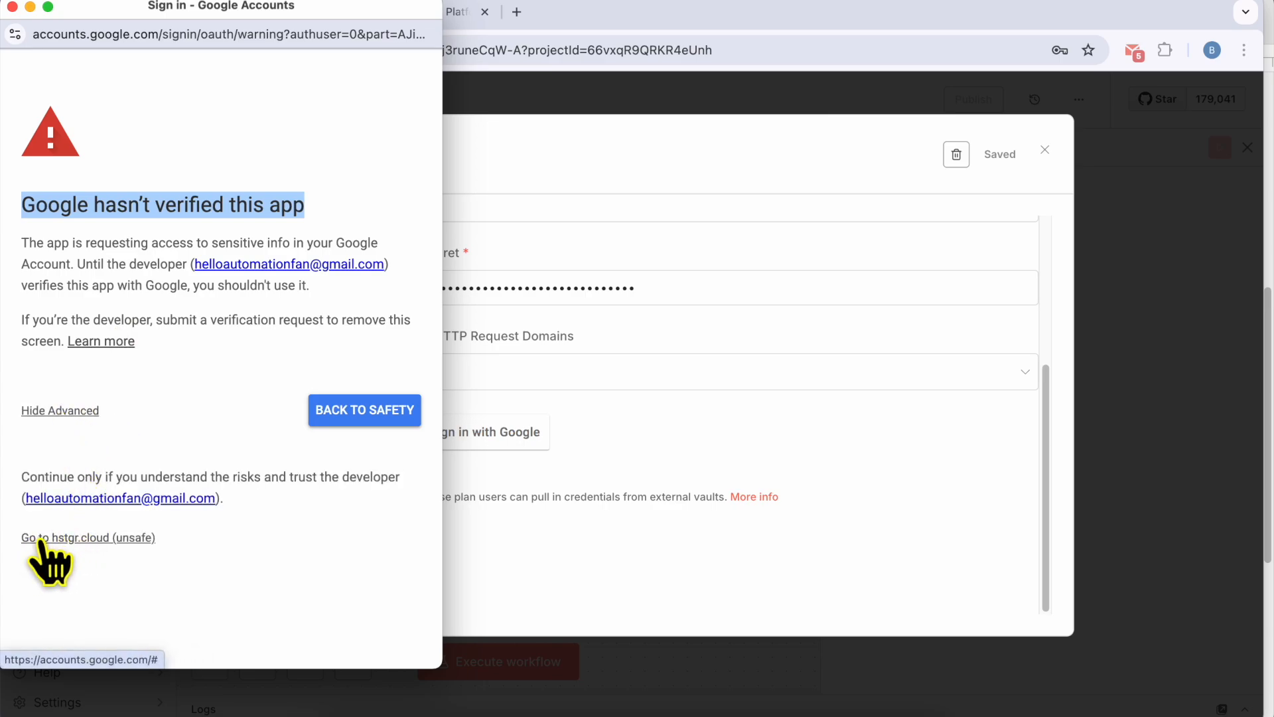
click(141, 537)
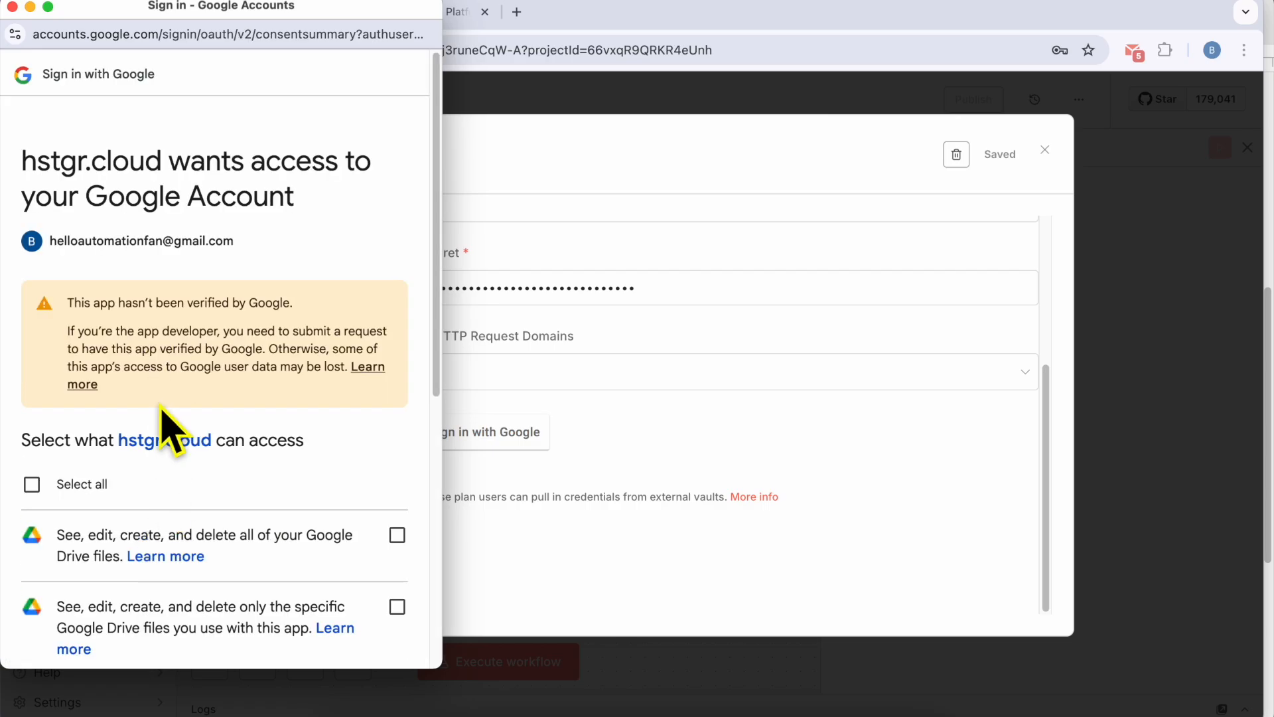
Grant hstgr.cloud all the requested Google Drive and Google Docs permissions, complete the authorization and close the sign-in window
click(34, 488)
scroll(265, 505, down, 6)
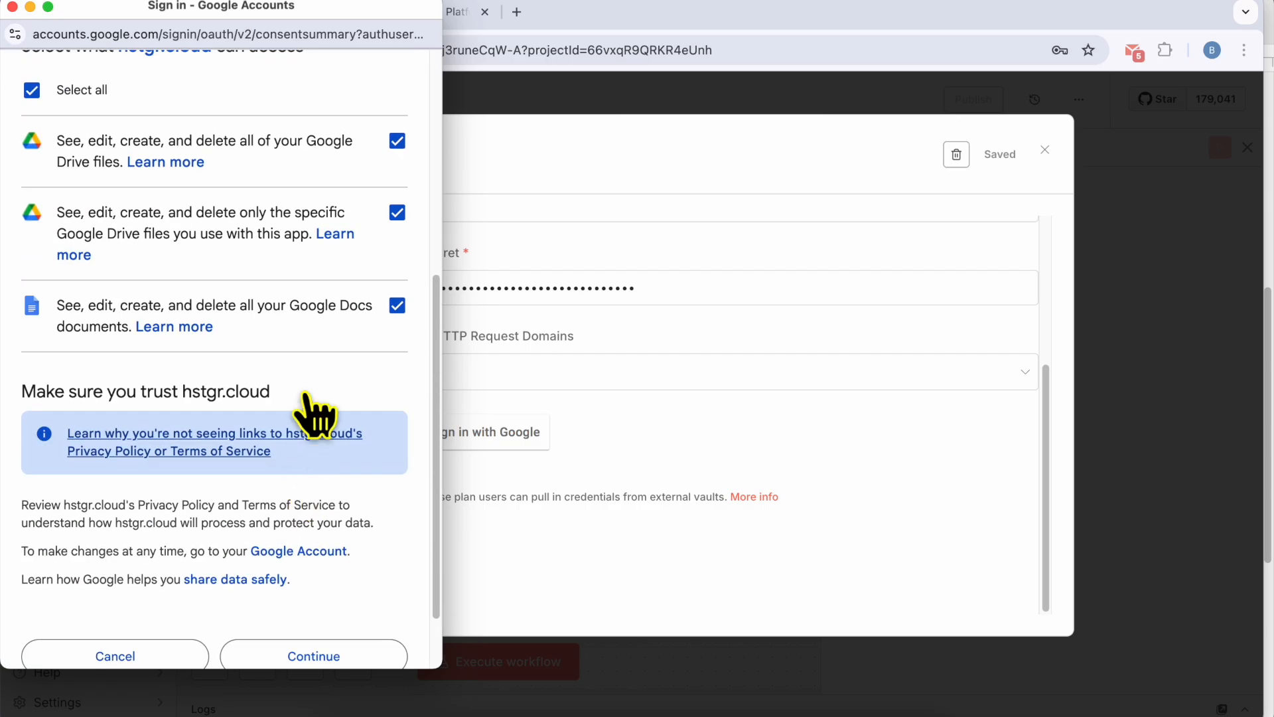
scroll(376, 581, down, 2)
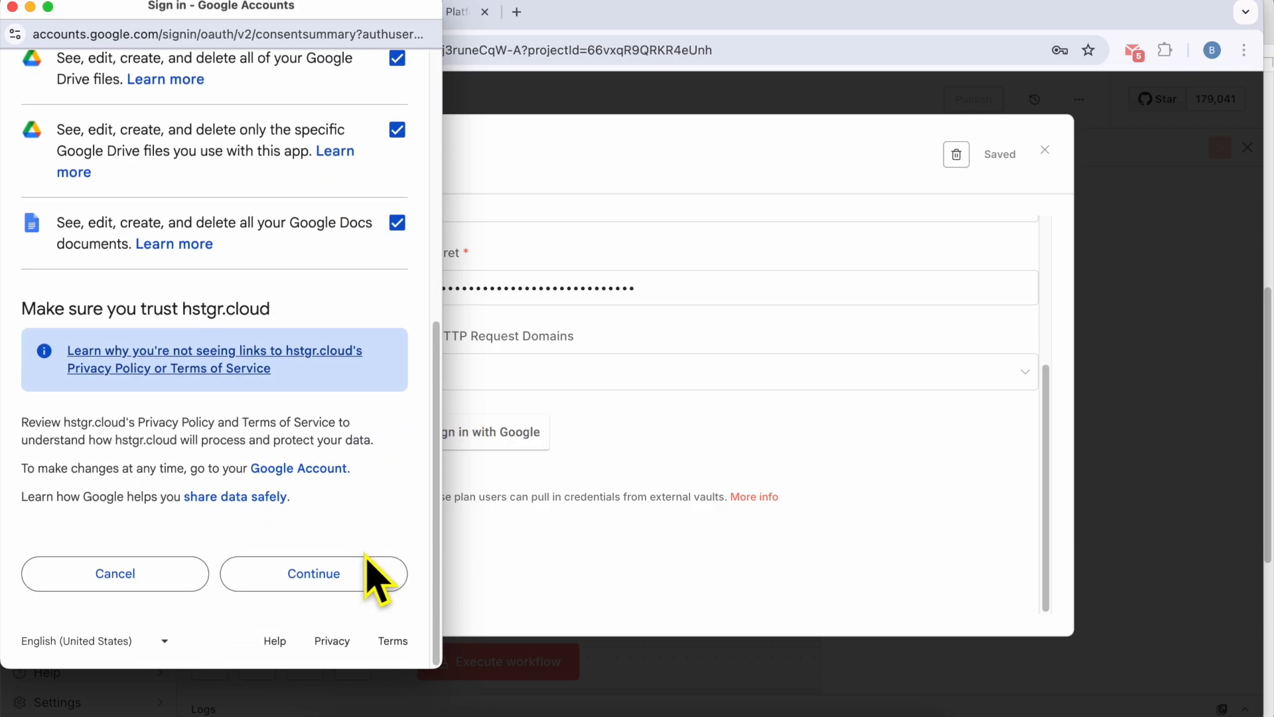
click(340, 574)
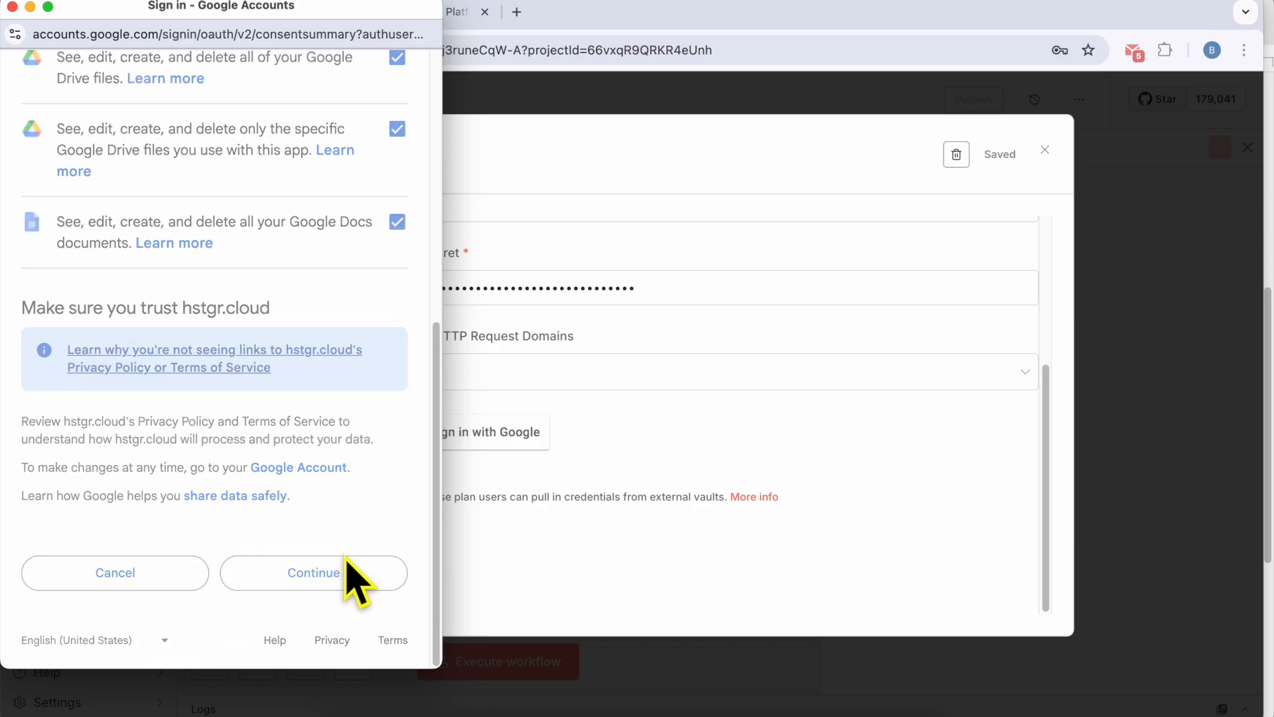
triple_click(150, 364)
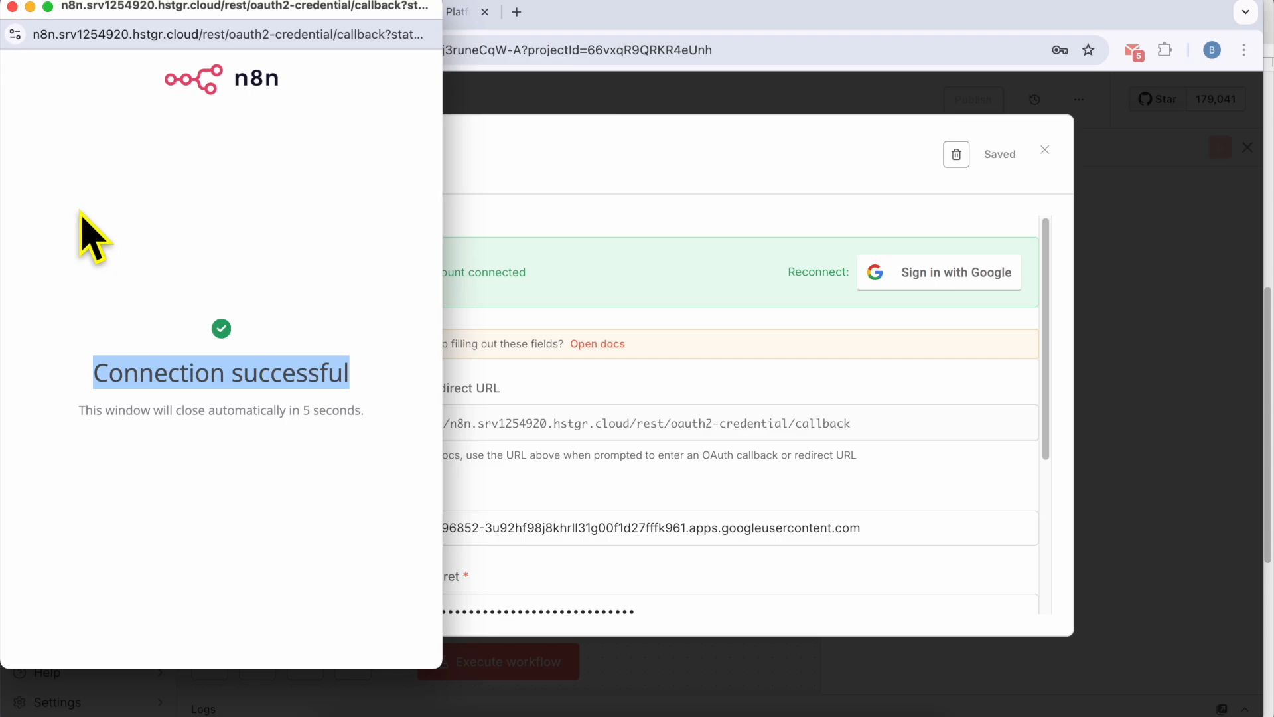
click(12, 7)
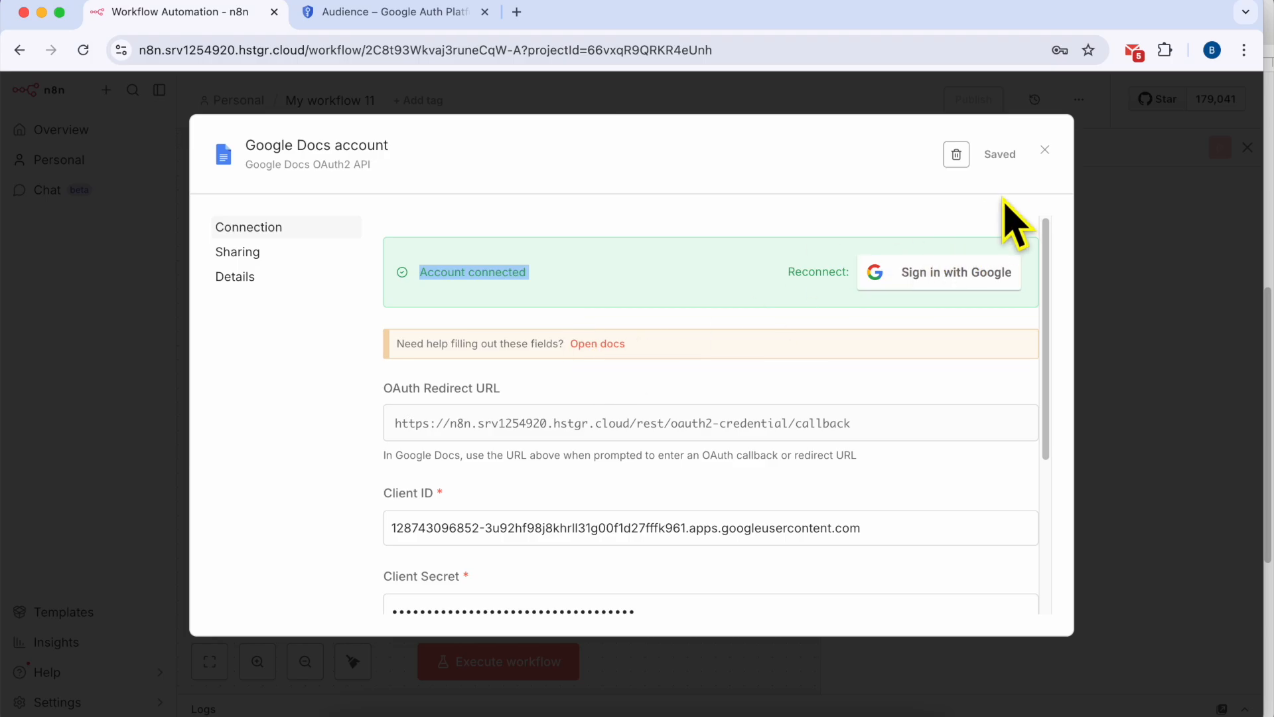
Close the Google Docs credential dialog, dismiss the browser's offer to save the password and close the node's side panel
click(1046, 150)
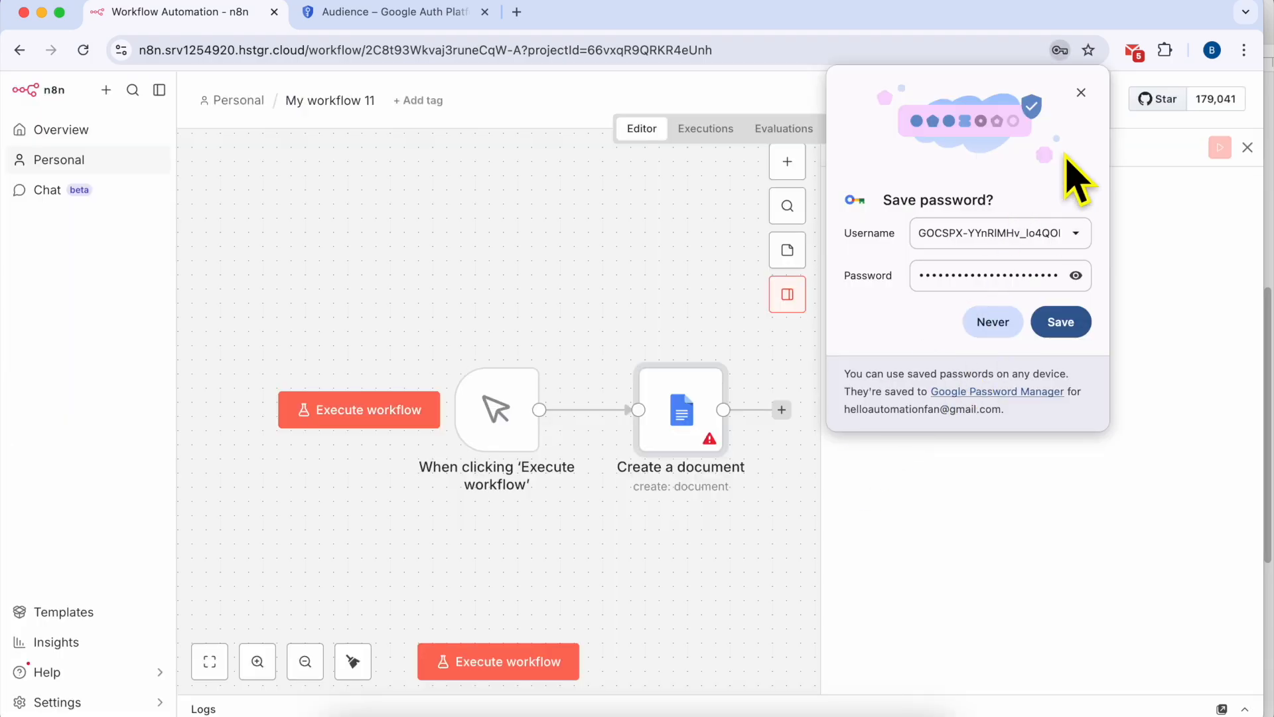
click(1081, 91)
click(1248, 148)
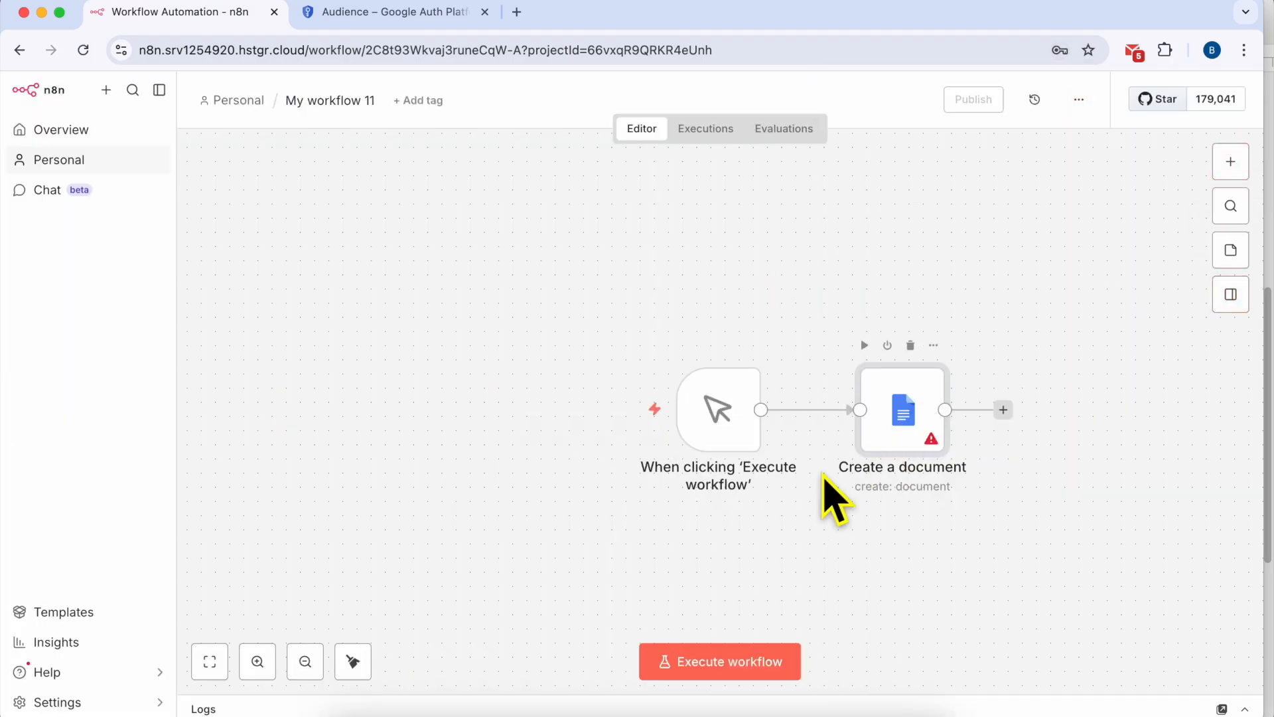
Switch to the notes and read the section on testing the Google Docs connection and the tutorial's course remark
click(449, 716)
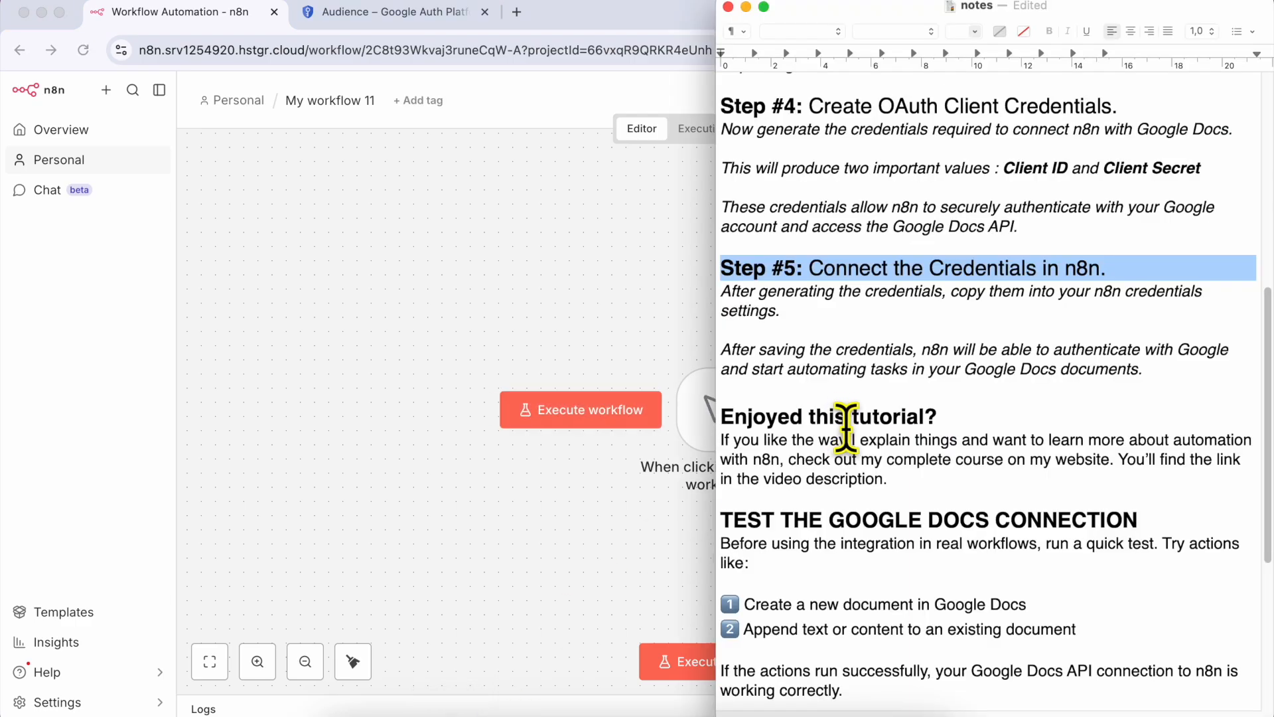
scroll(846, 430, down, 3)
click(846, 380)
triple_click(846, 379)
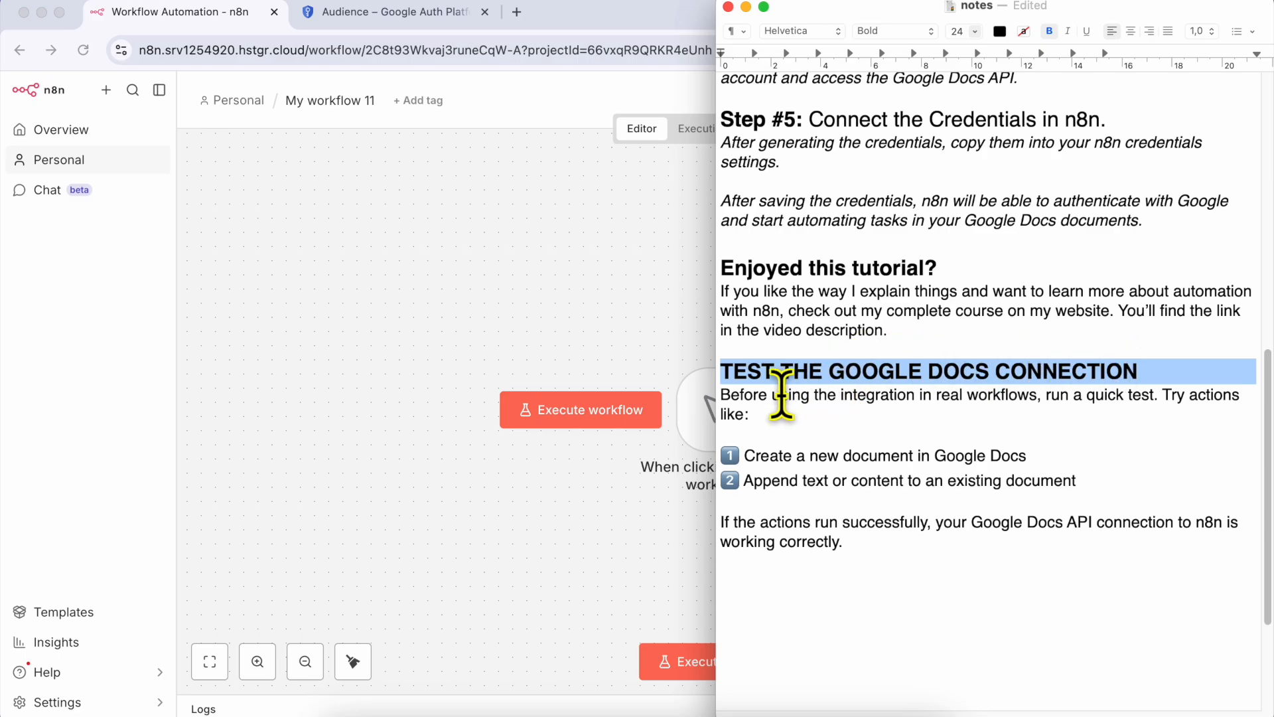
triple_click(805, 398)
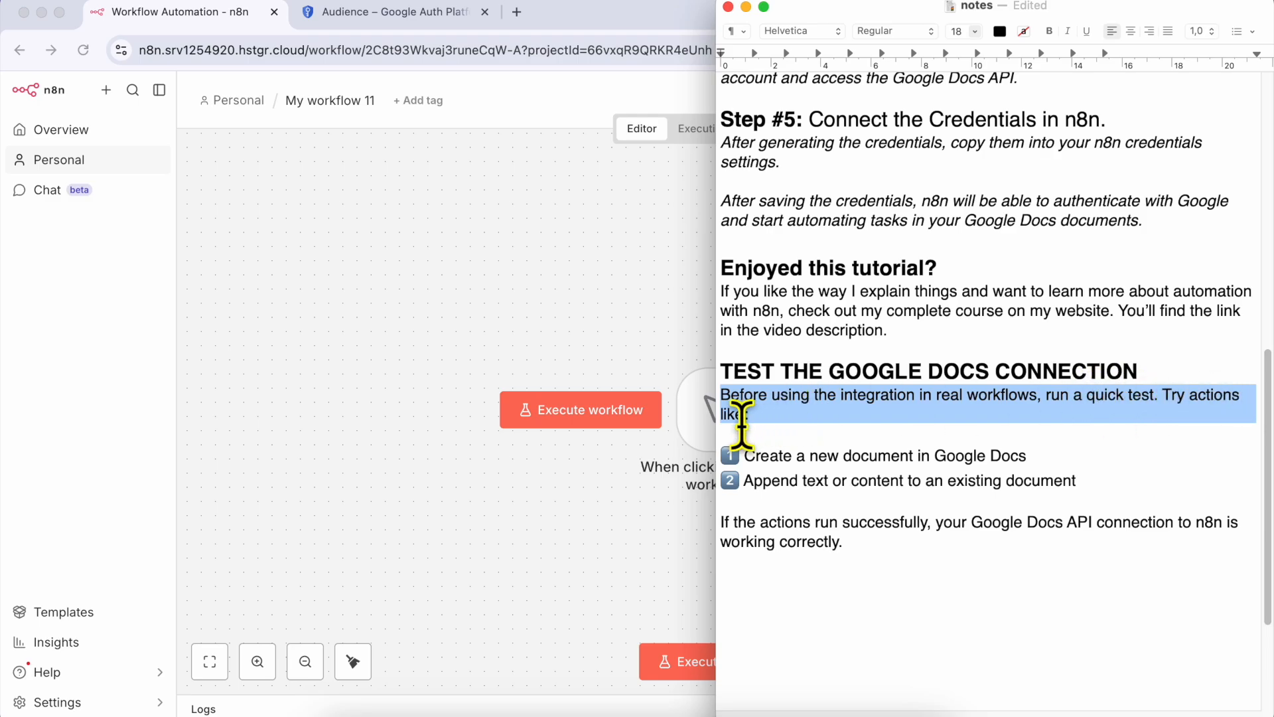
drag(744, 457, 1047, 447)
double_click(759, 482)
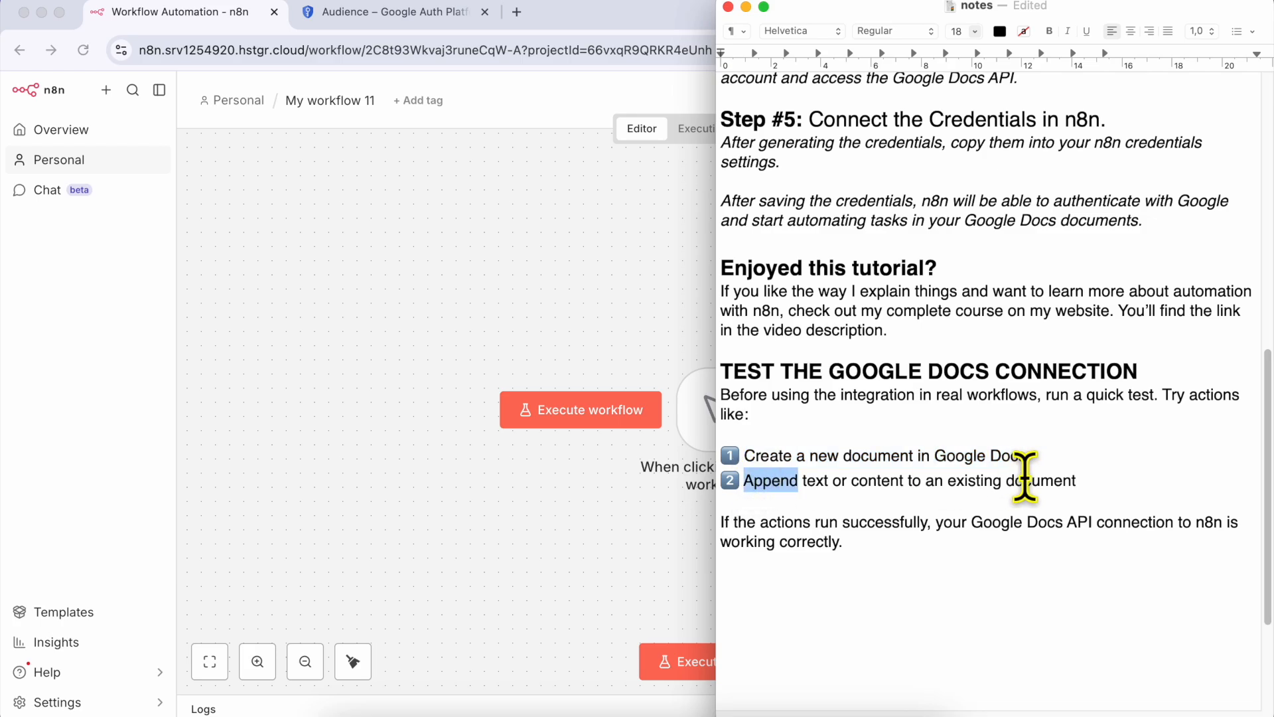
shift+click(1109, 472)
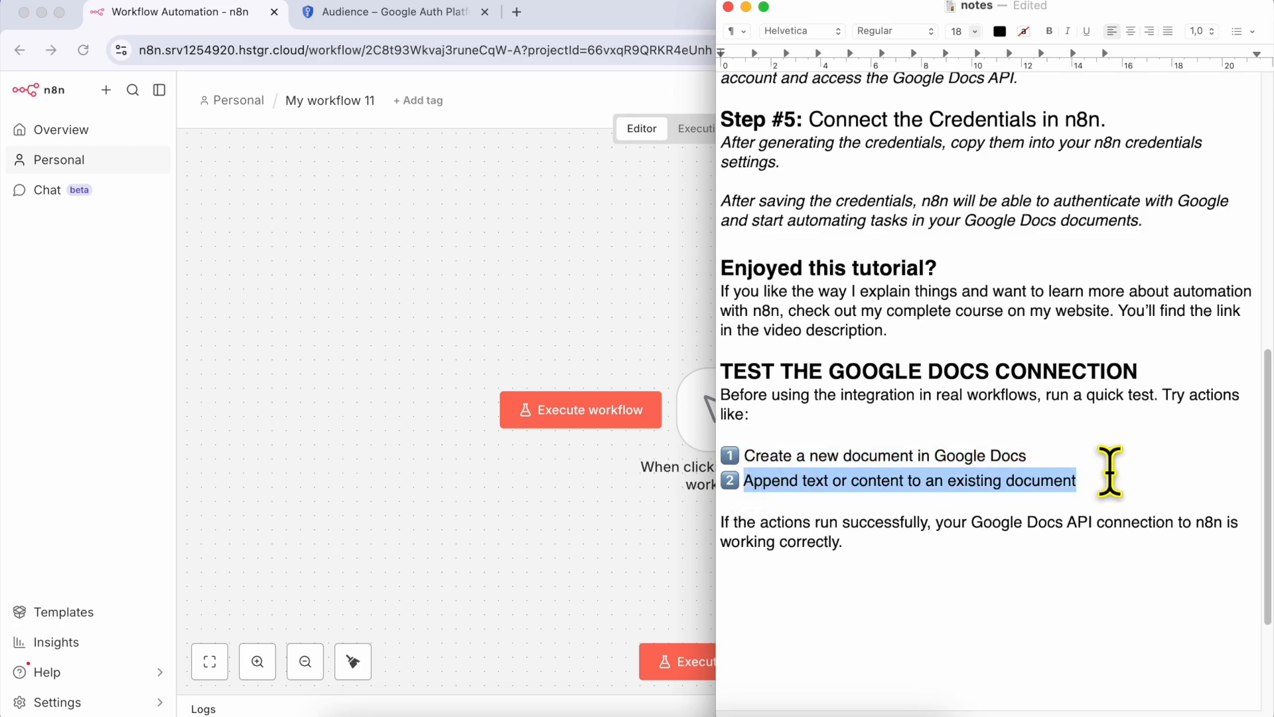
triple_click(805, 528)
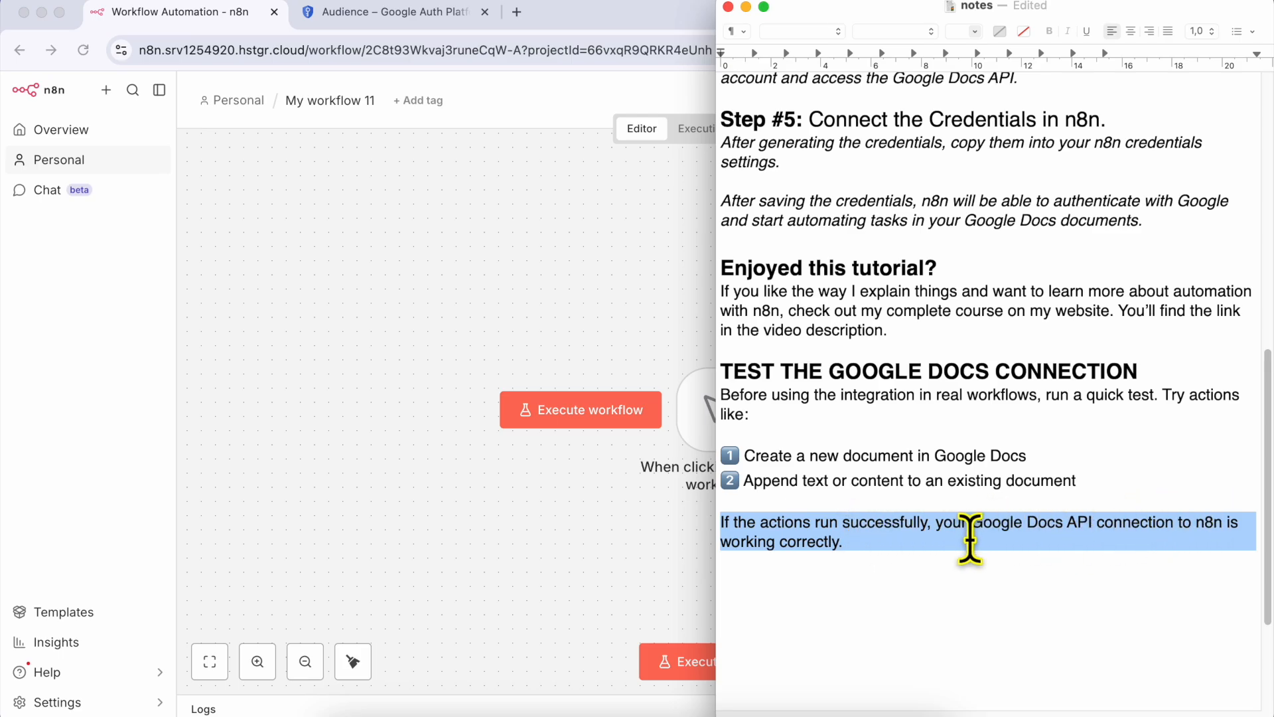
triple_click(845, 370)
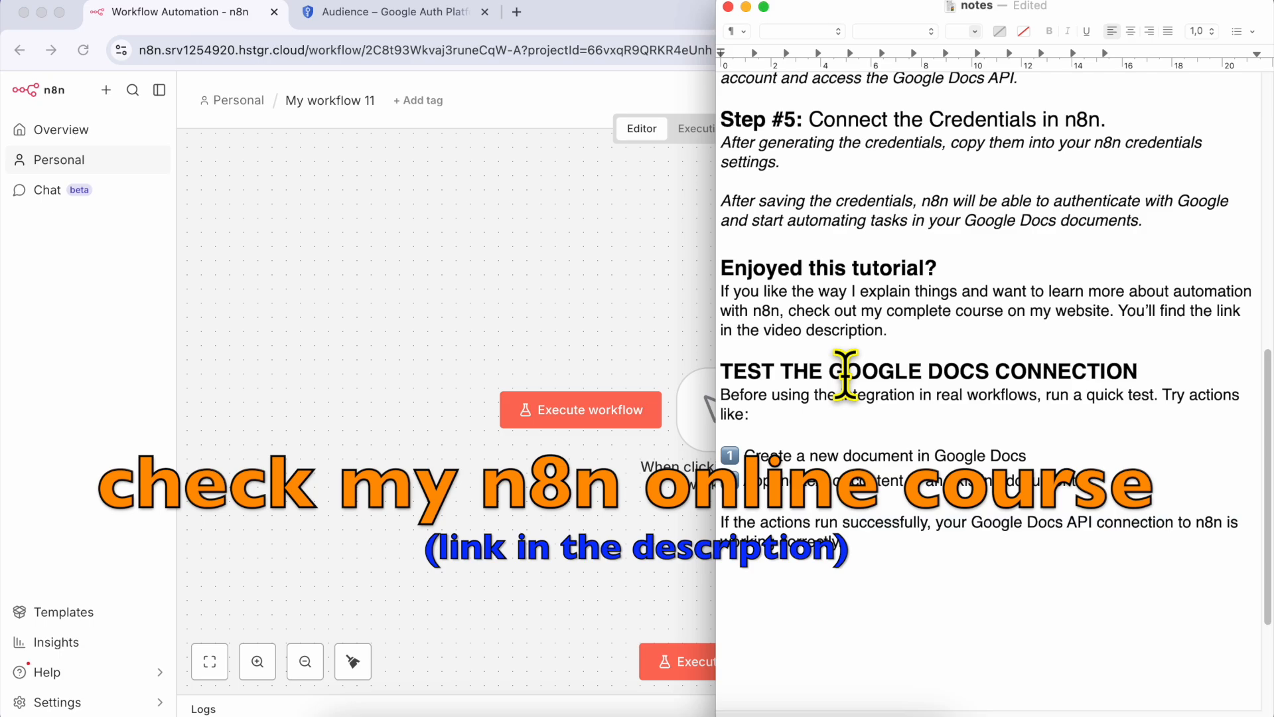
triple_click(803, 292)
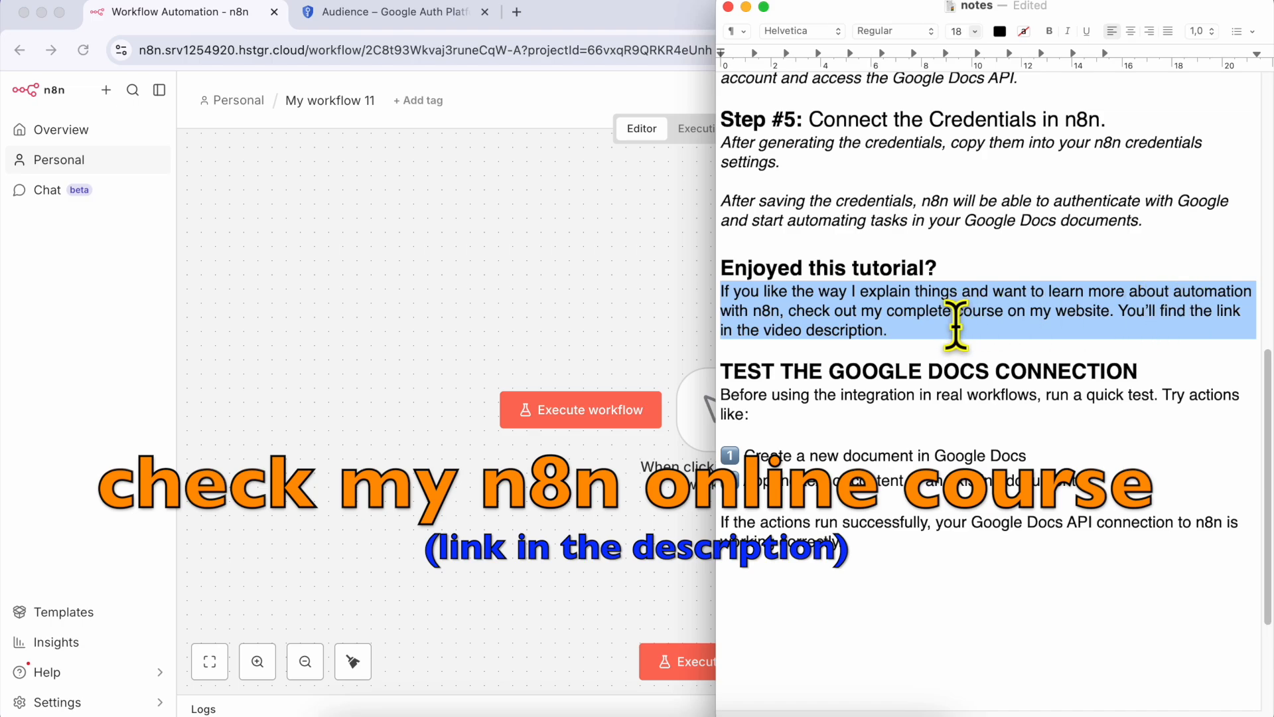
triple_click(848, 376)
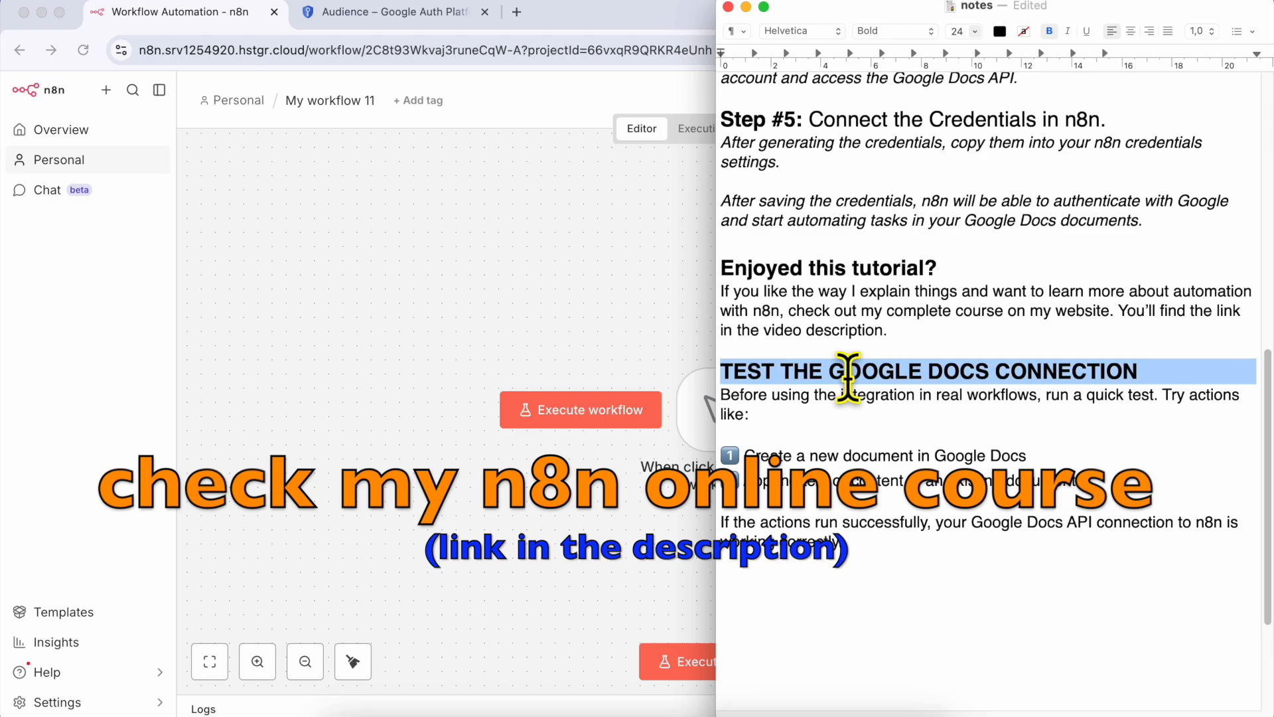
Return to n8n, delete the Create a document node and add a new Google Docs Create a document node after the manual trigger
click(580, 321)
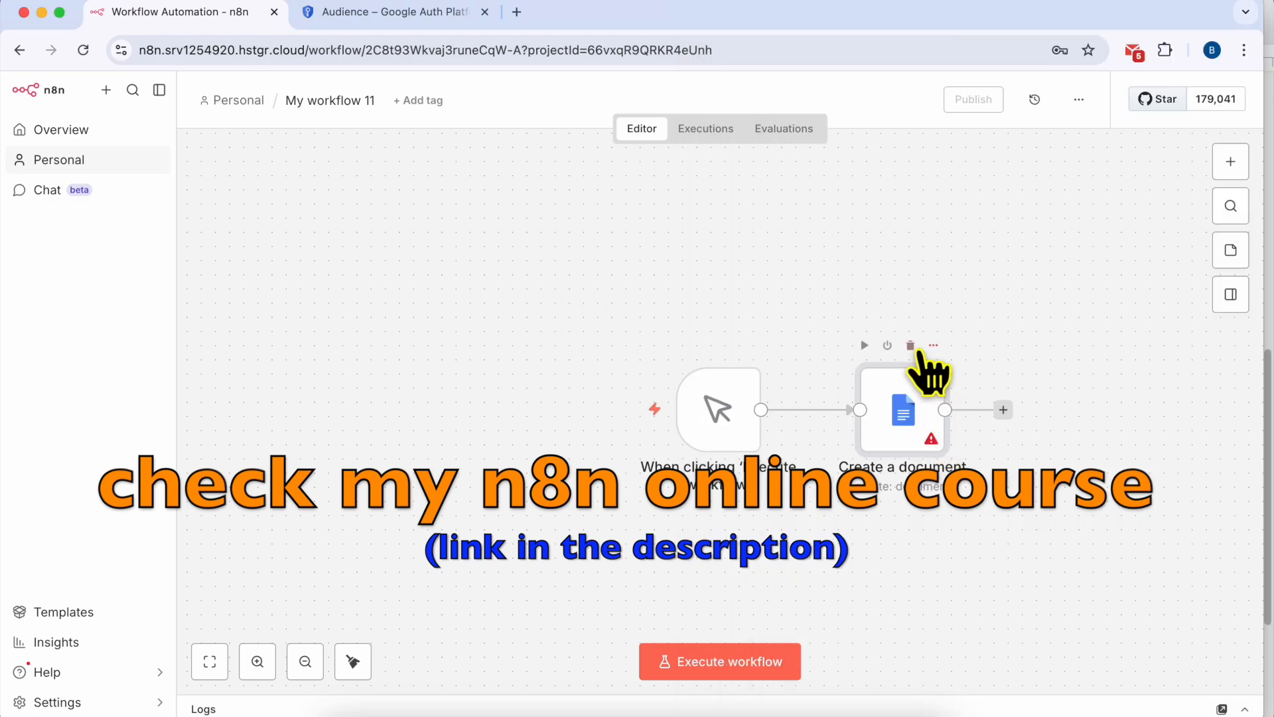
click(919, 347)
click(818, 410)
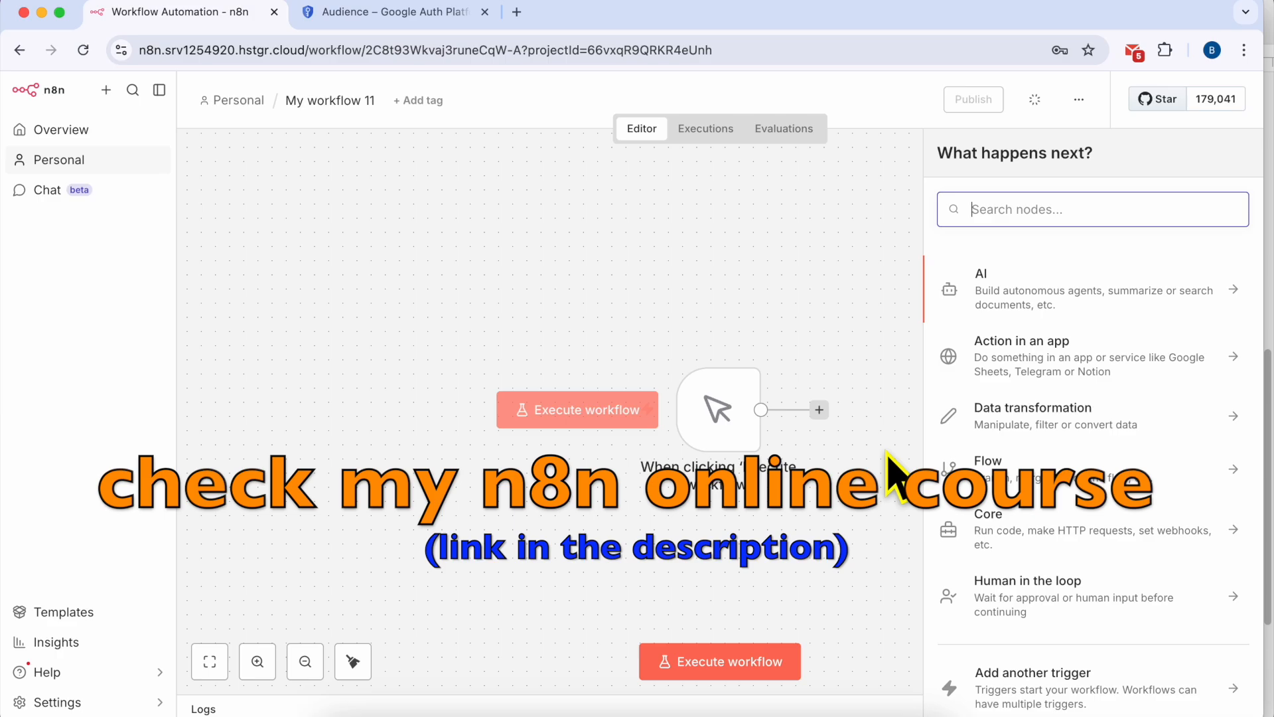
text(google)
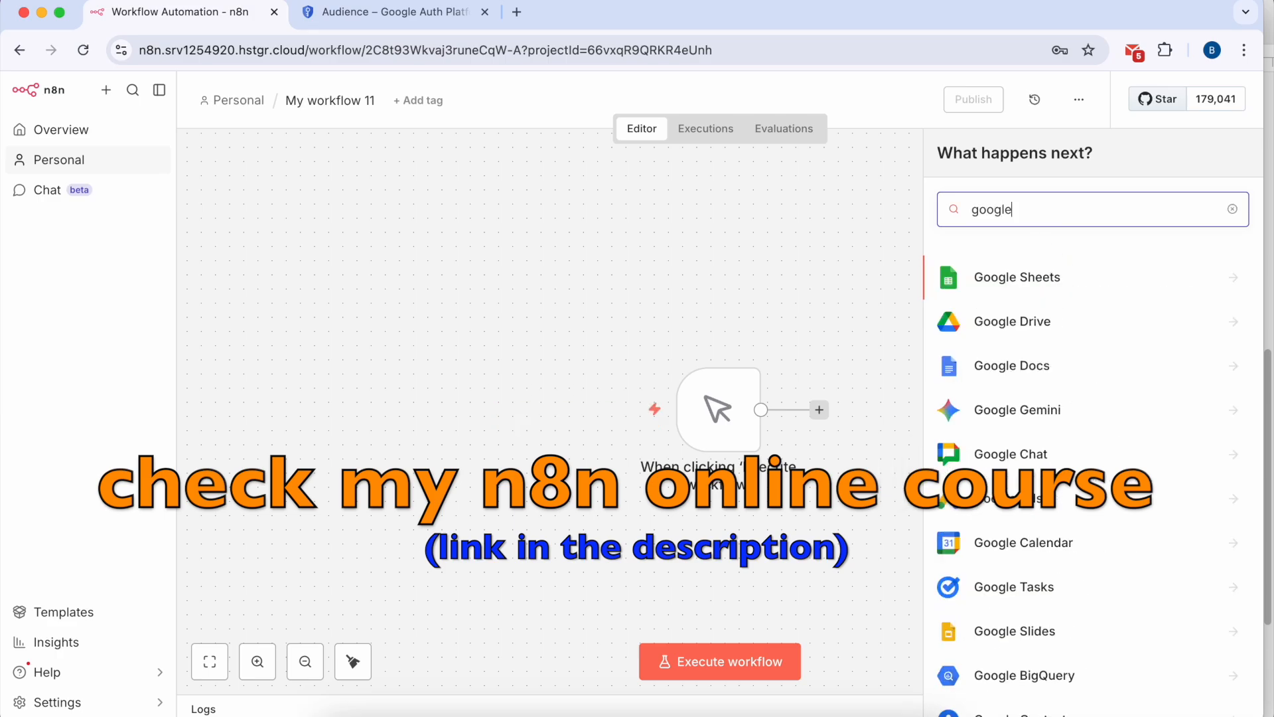
click(1048, 372)
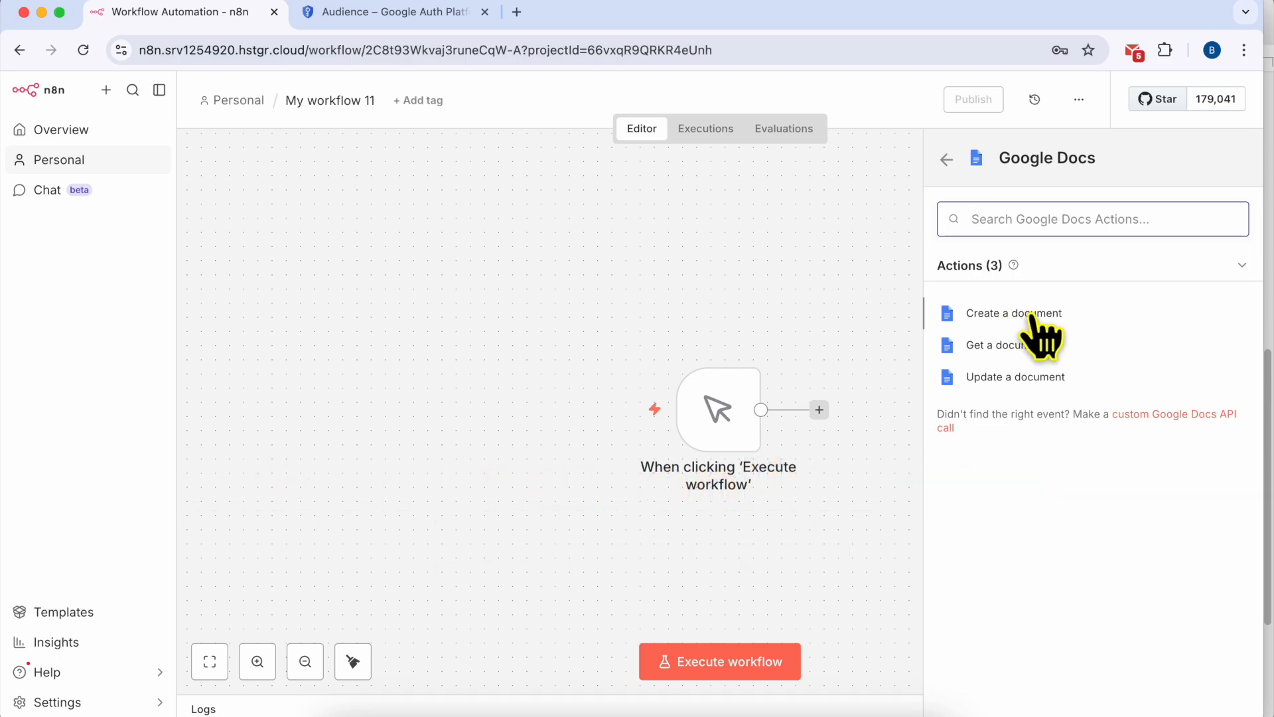
click(1036, 313)
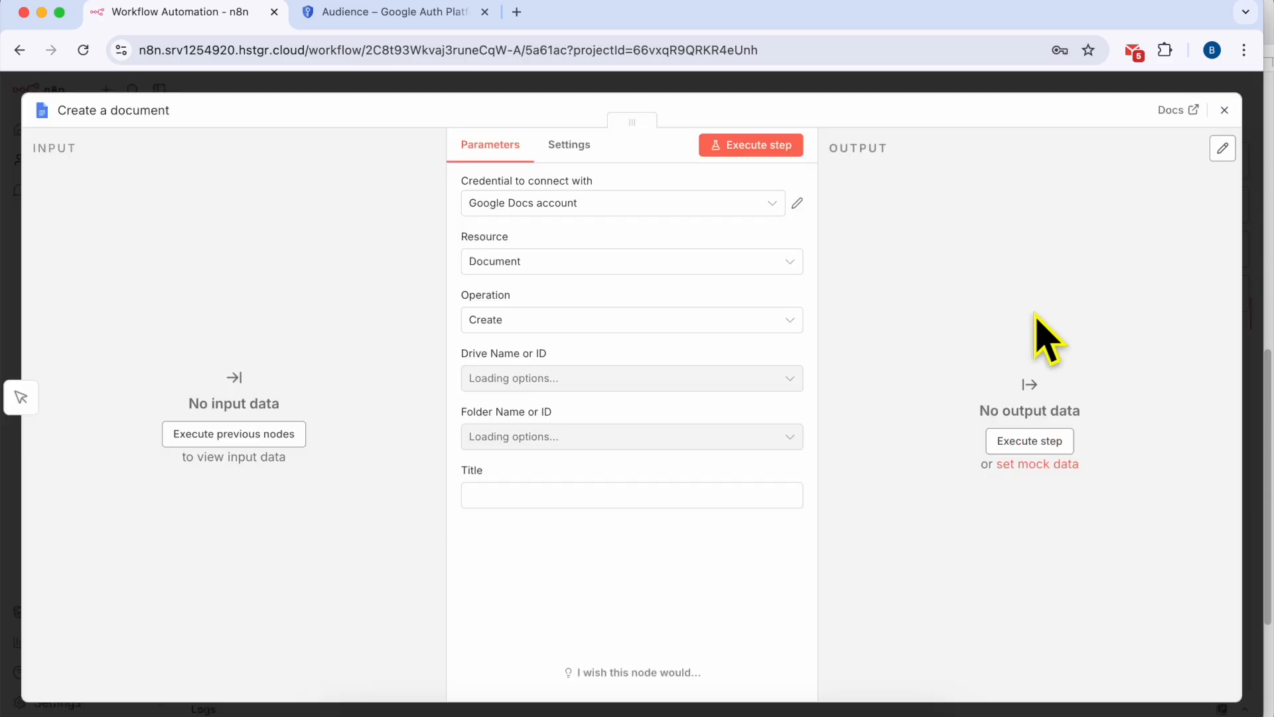
Set the new node to use the Google Docs account credential, the Document resource and the Create operation
click(546, 206)
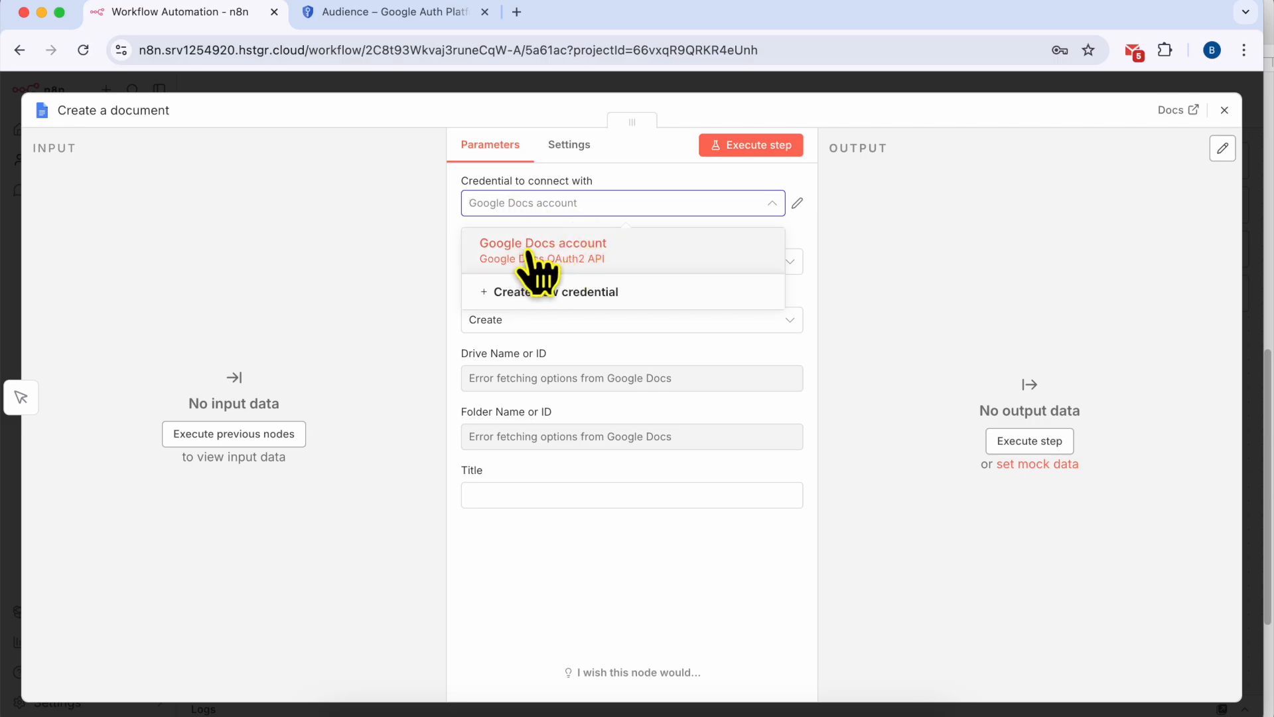
click(594, 255)
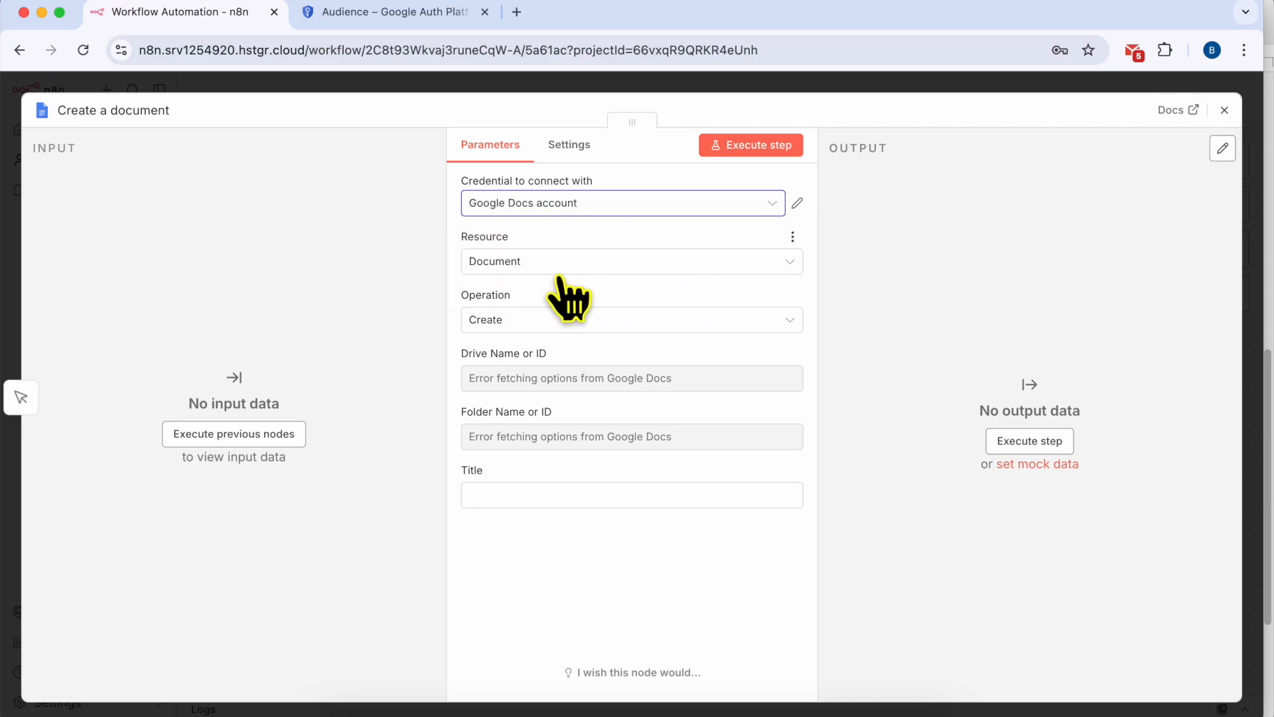
click(535, 261)
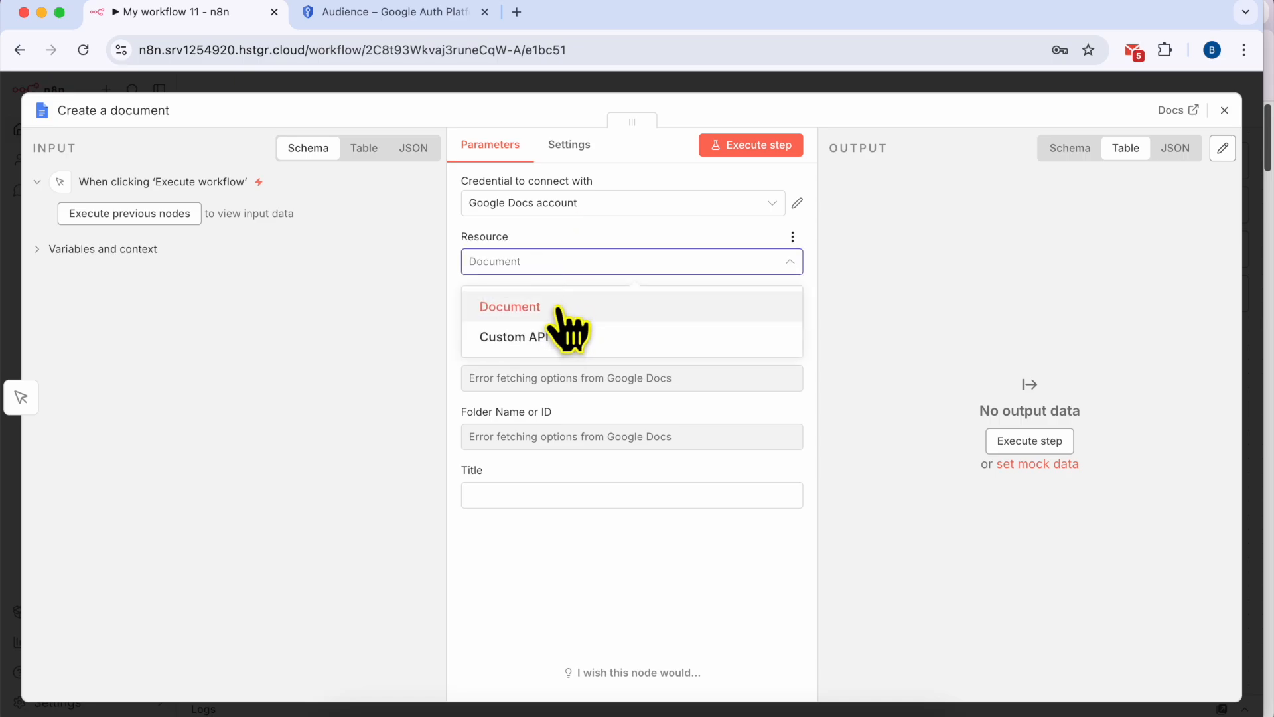
click(560, 306)
click(566, 320)
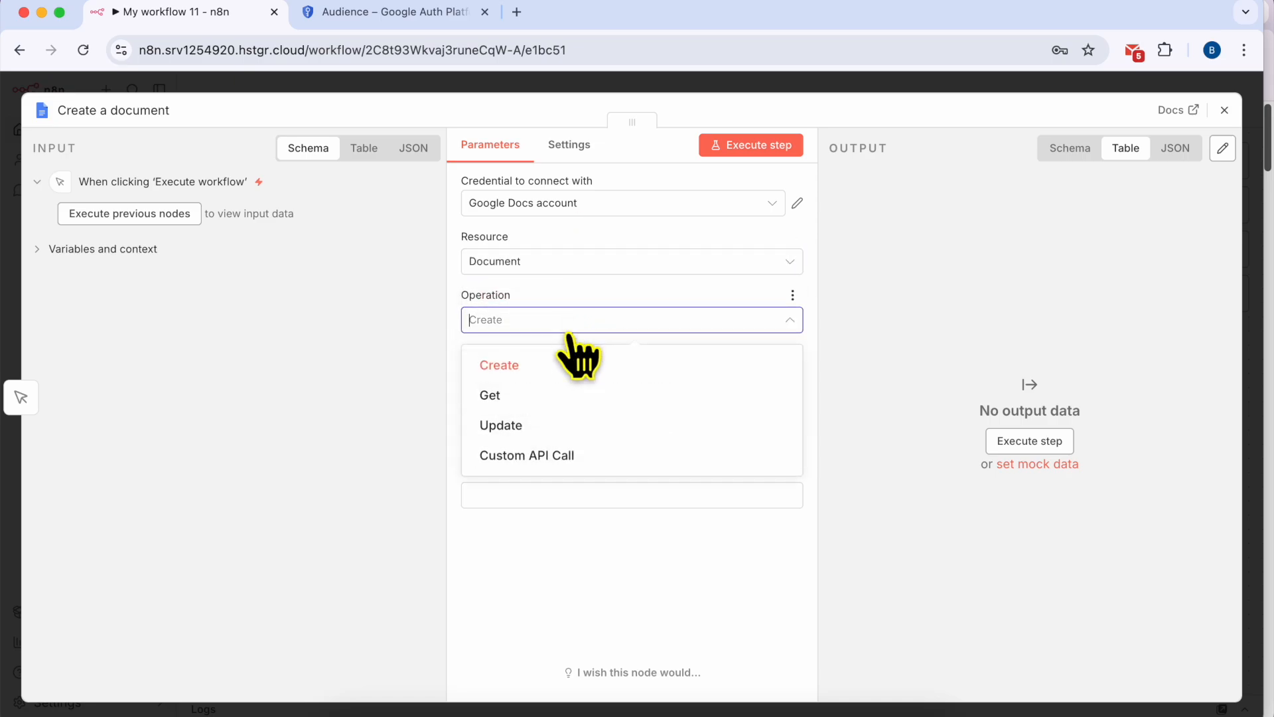
click(561, 364)
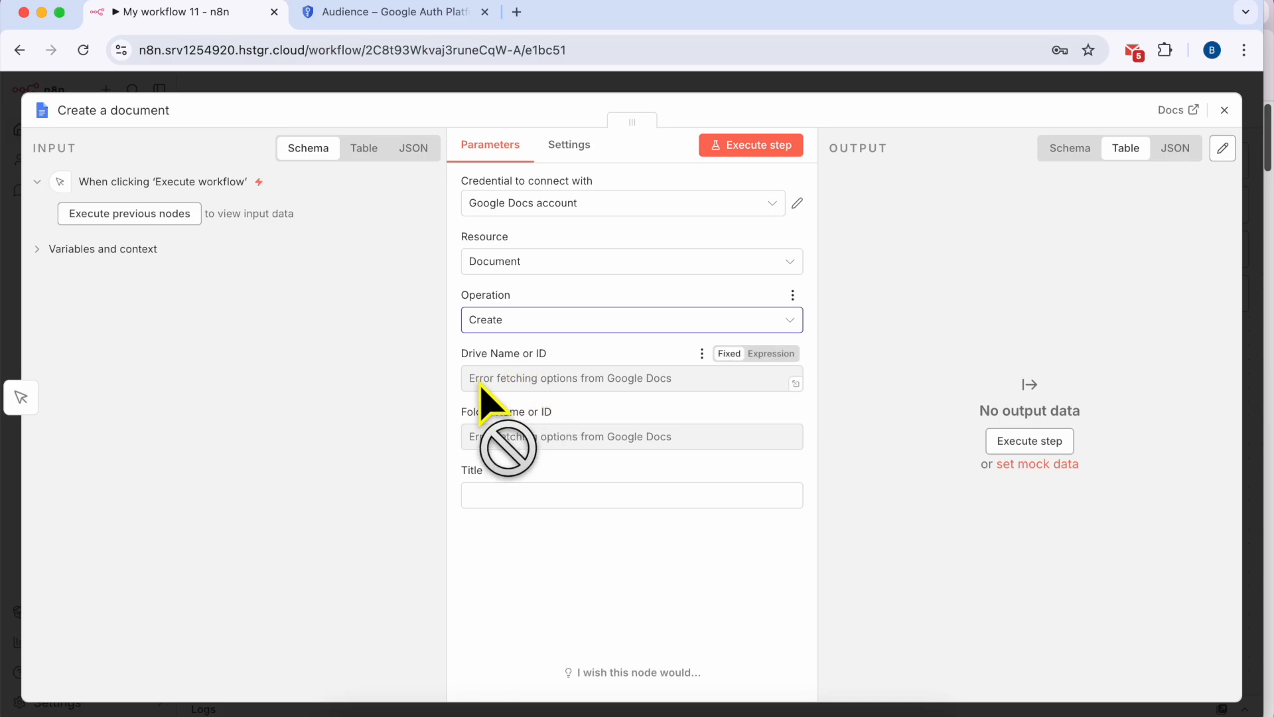
Examine the Drive Name or ID field of the Create a document node to check whether its options load
drag(470, 385, 683, 392)
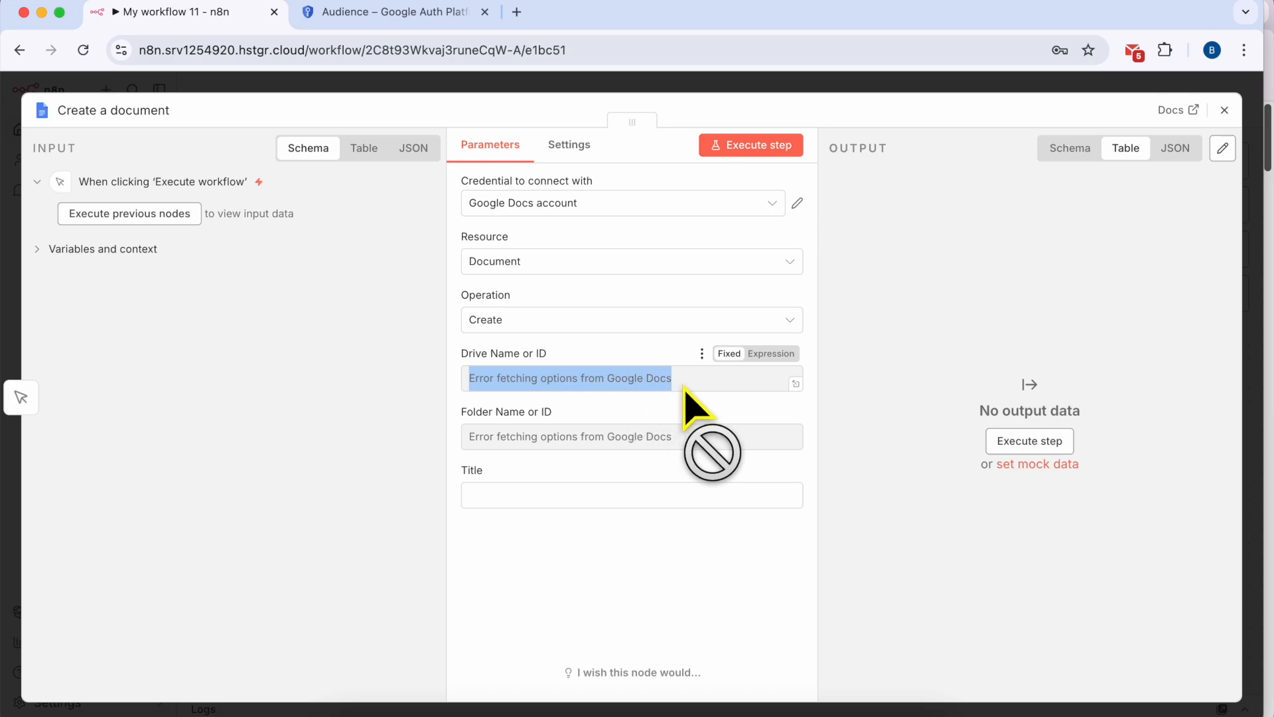
click(611, 390)
triple_click(523, 389)
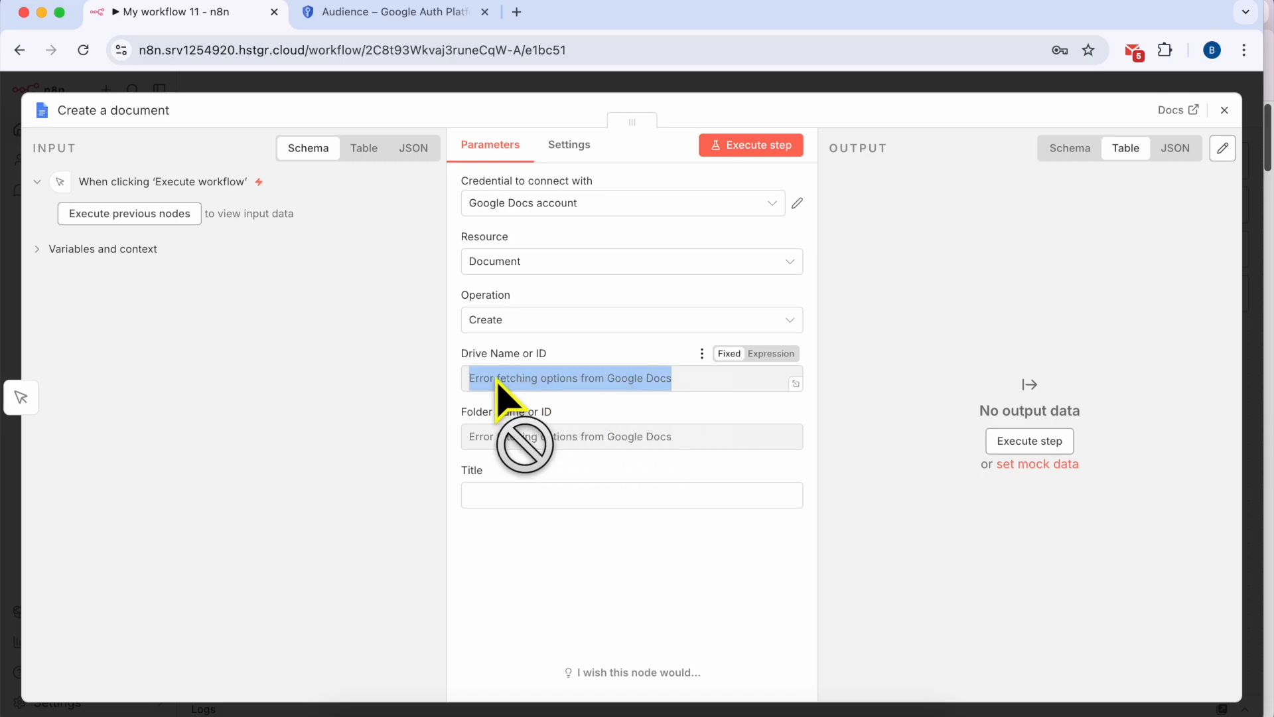
click(682, 383)
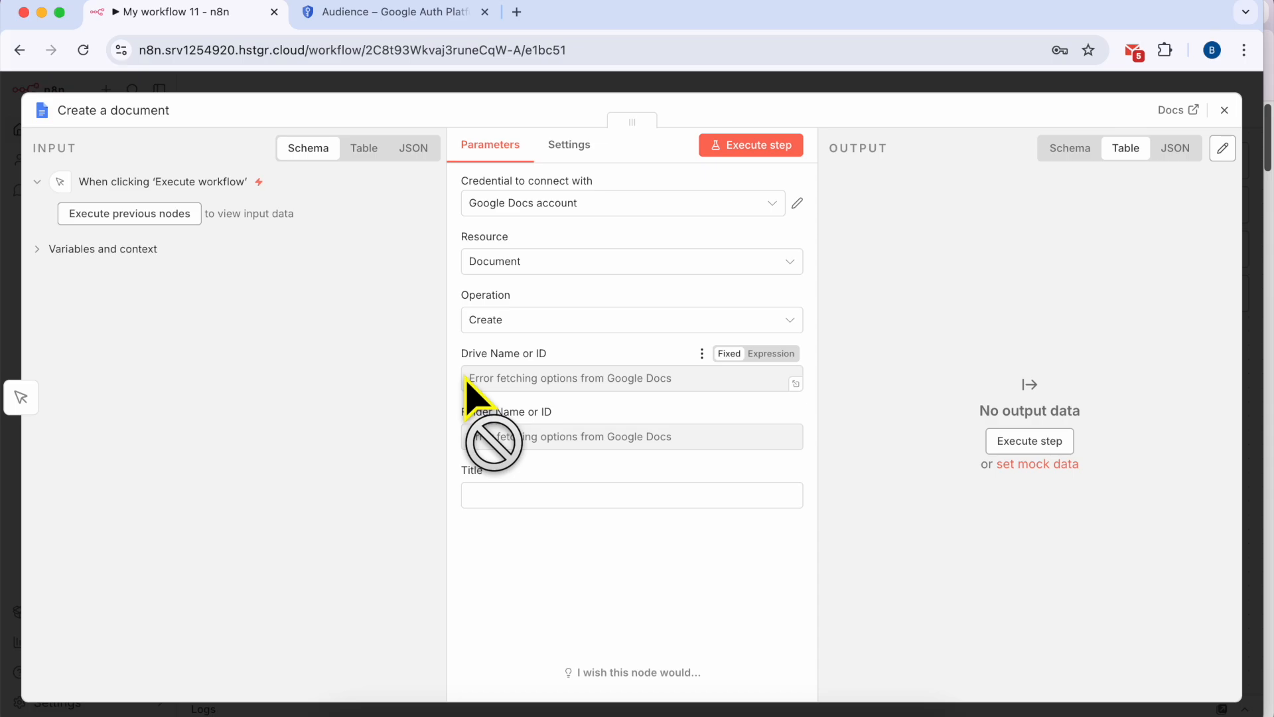
drag(468, 380, 680, 380)
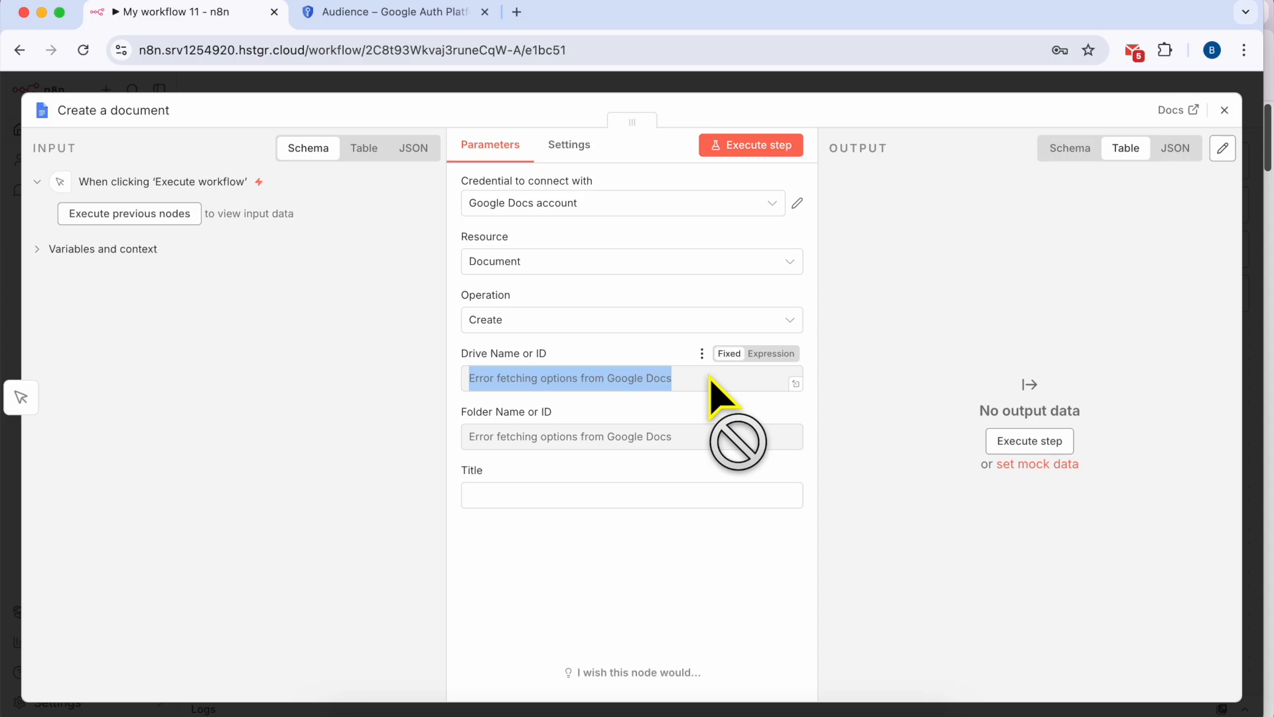
click(702, 390)
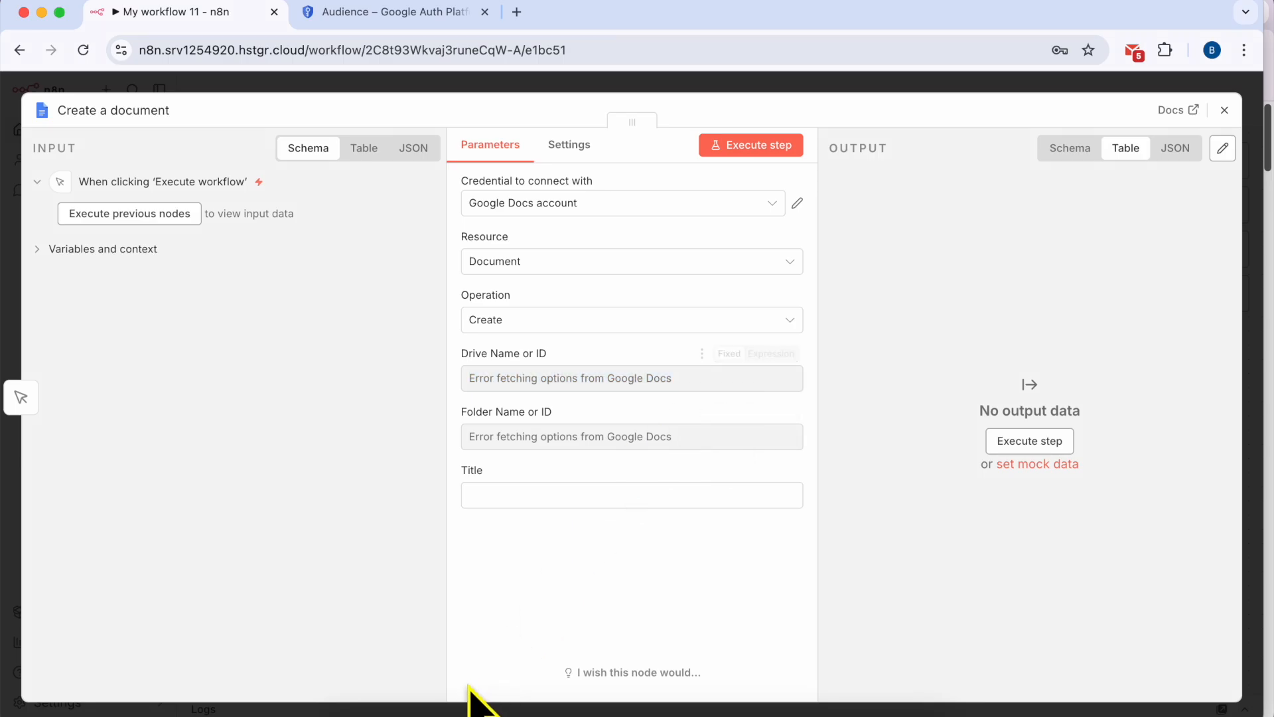
Switch to the notes, review the first two steps and change the Step #2 heading to "Enable the Google Docs API"
click(451, 707)
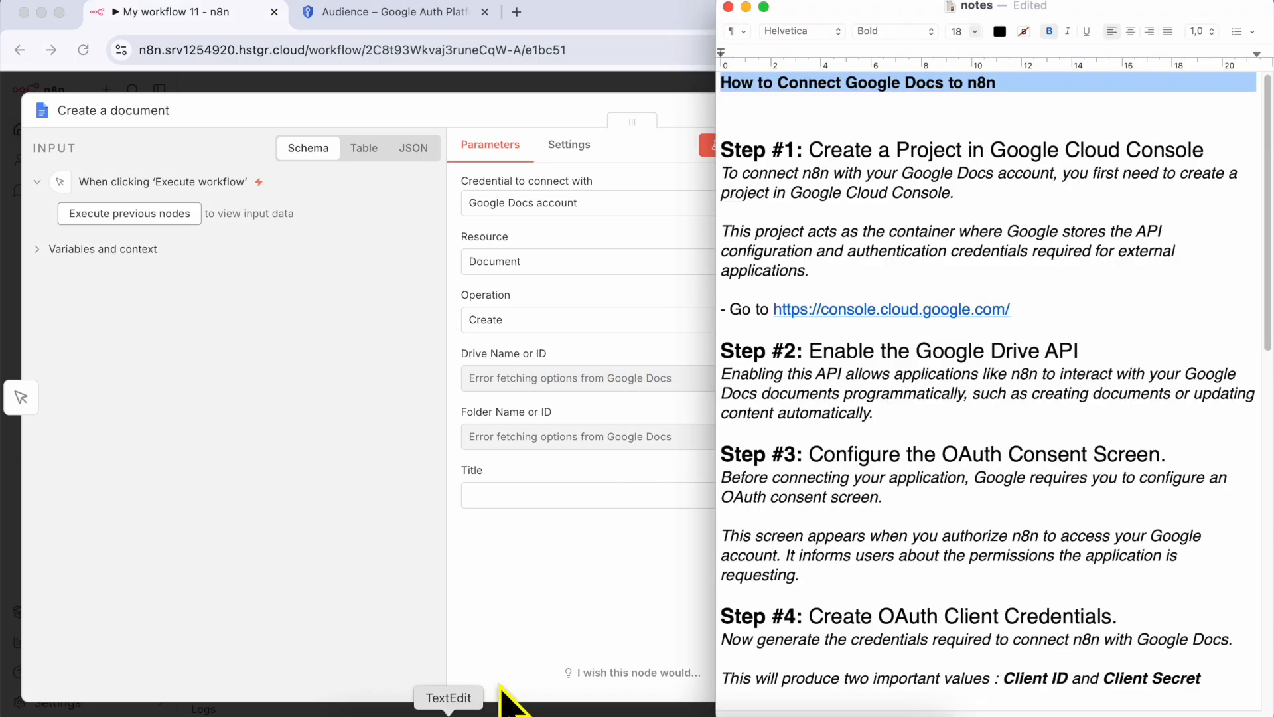
triple_click(892, 151)
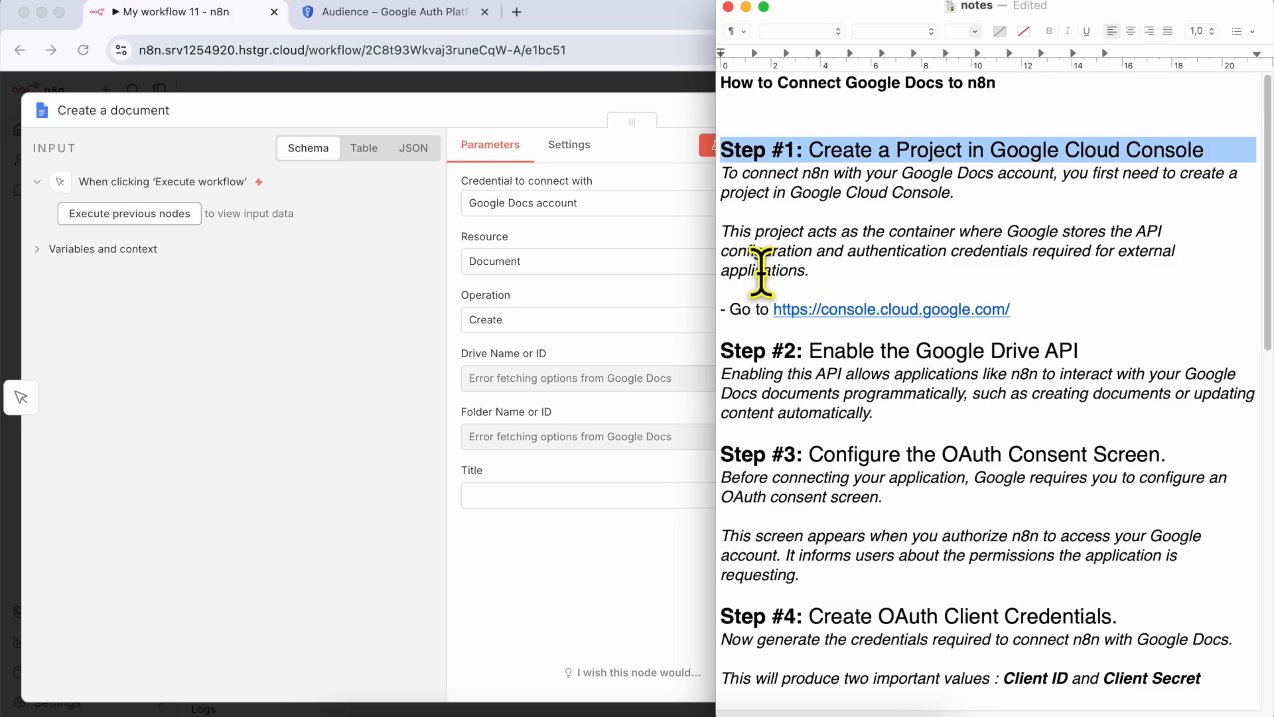
triple_click(844, 353)
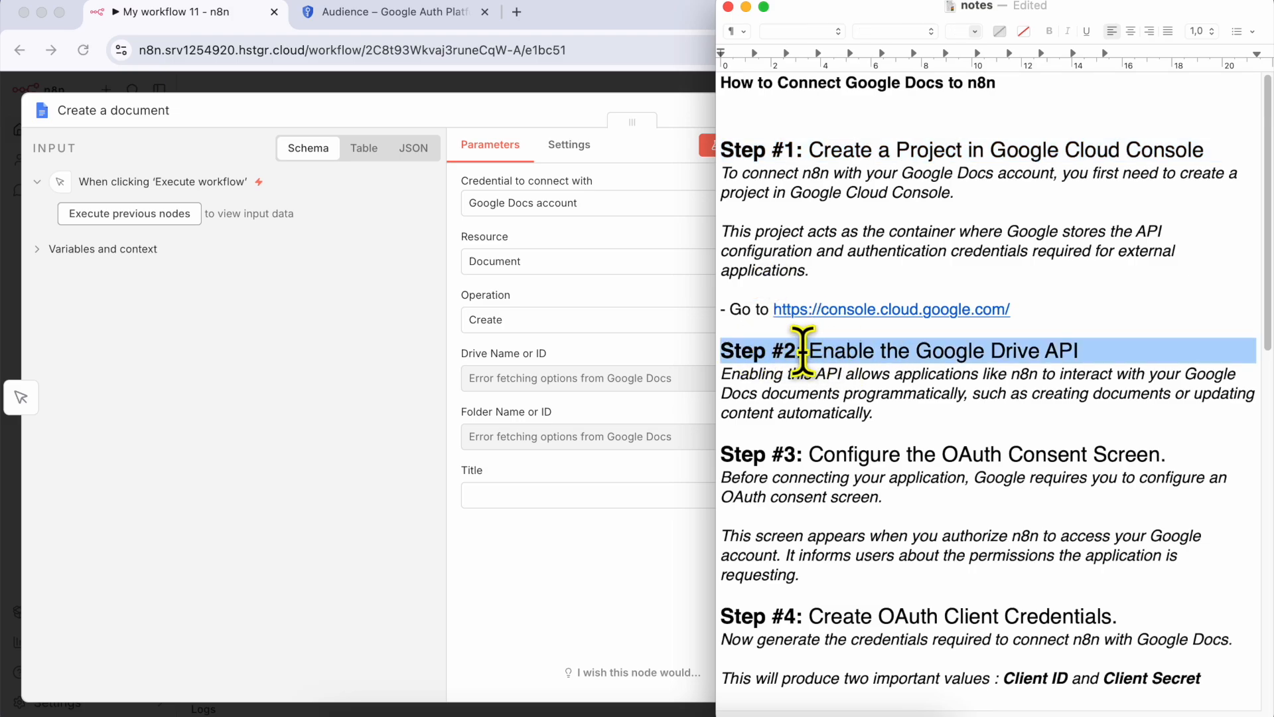
drag(839, 352, 1123, 345)
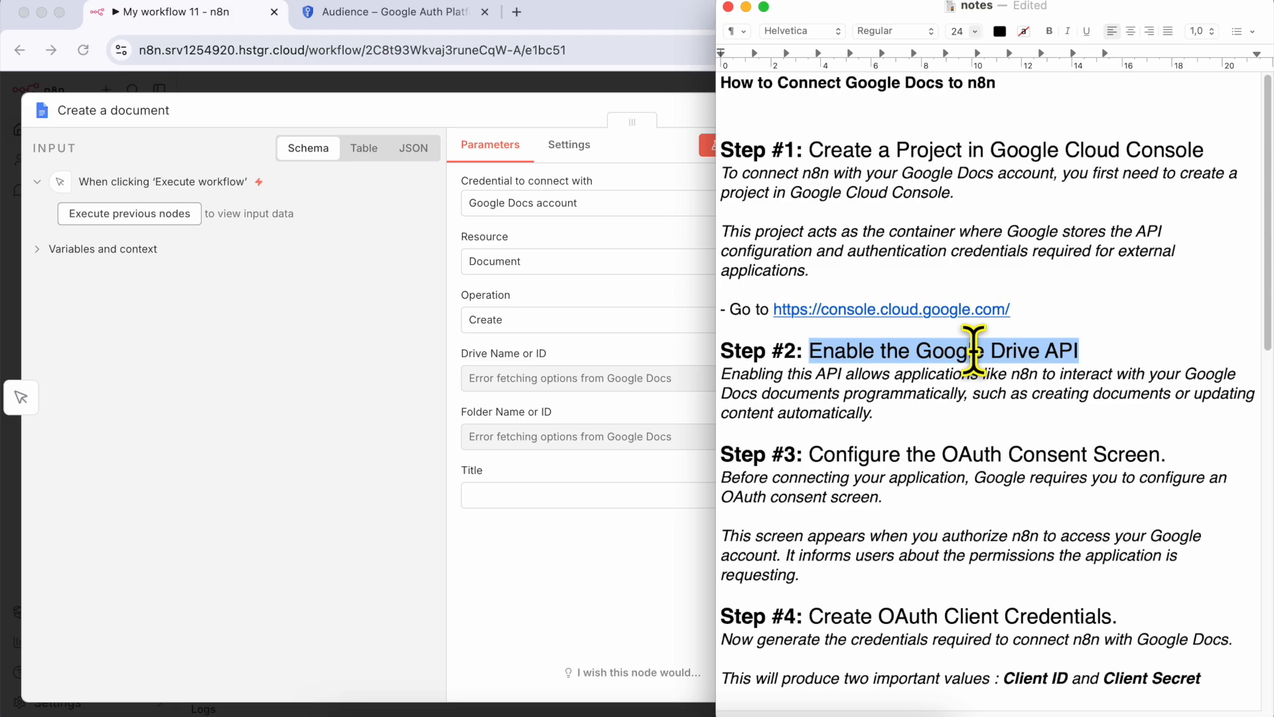
click(1006, 350)
key(Delete)
key(Delete)
key(Delete)
key(Delete)
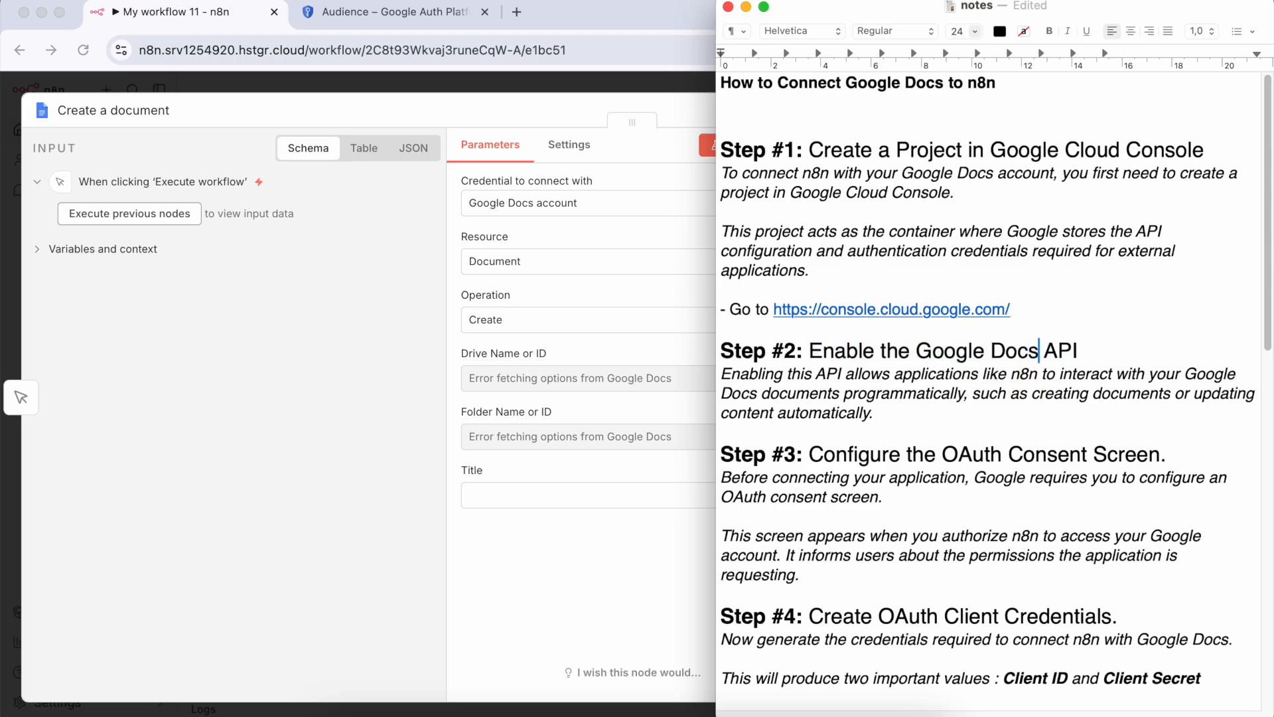
text(ocs)
drag(809, 350, 1128, 348)
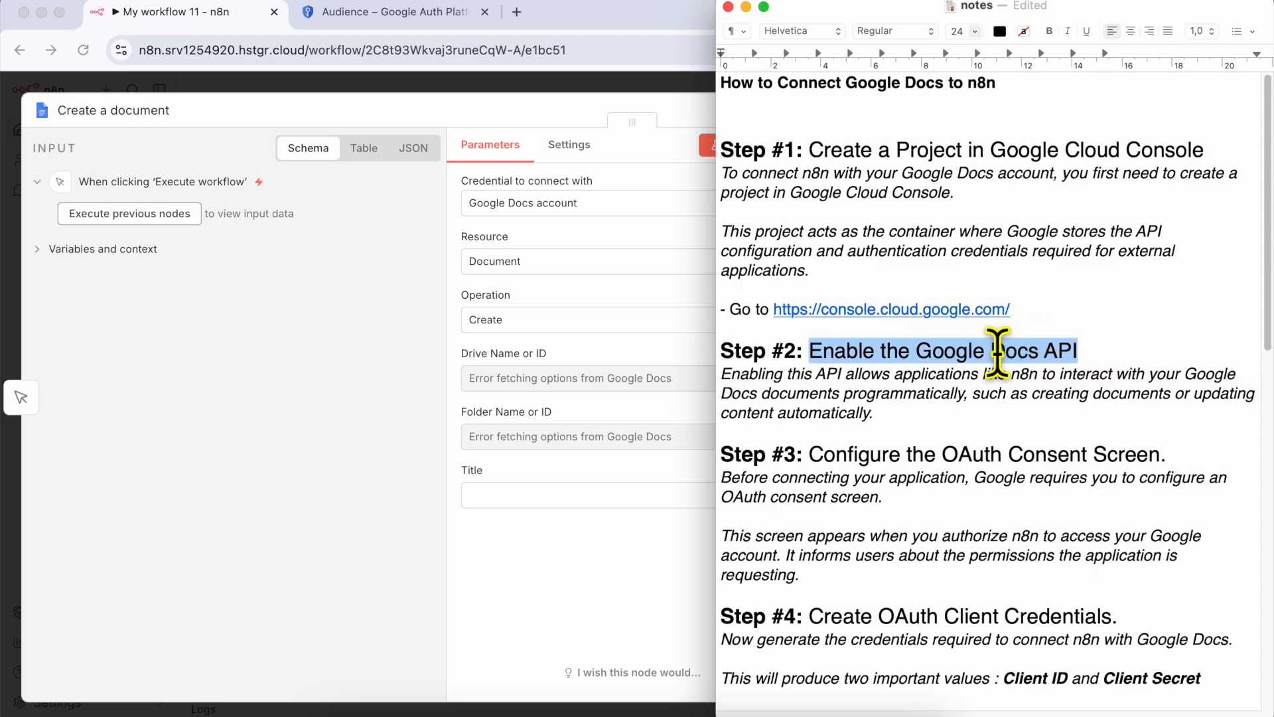
Switch to Google Cloud and open the Enabled APIs & services page of the n8n-docs project
click(405, 285)
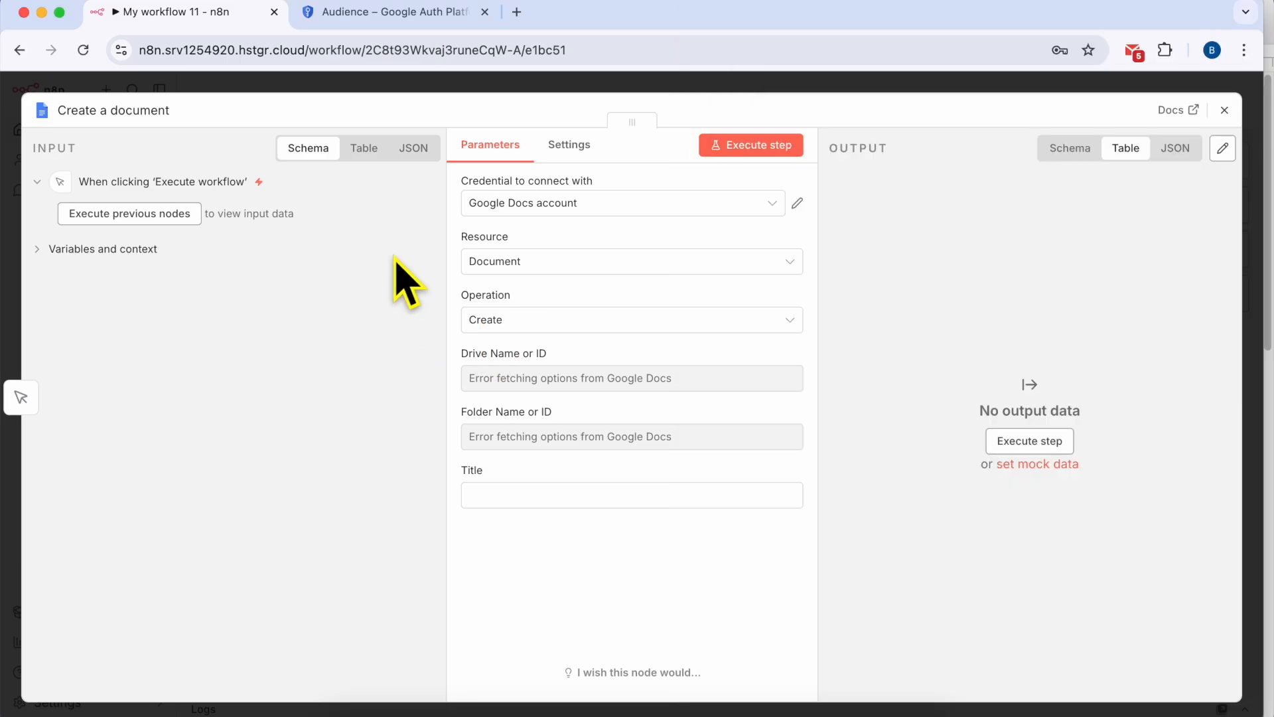
click(403, 20)
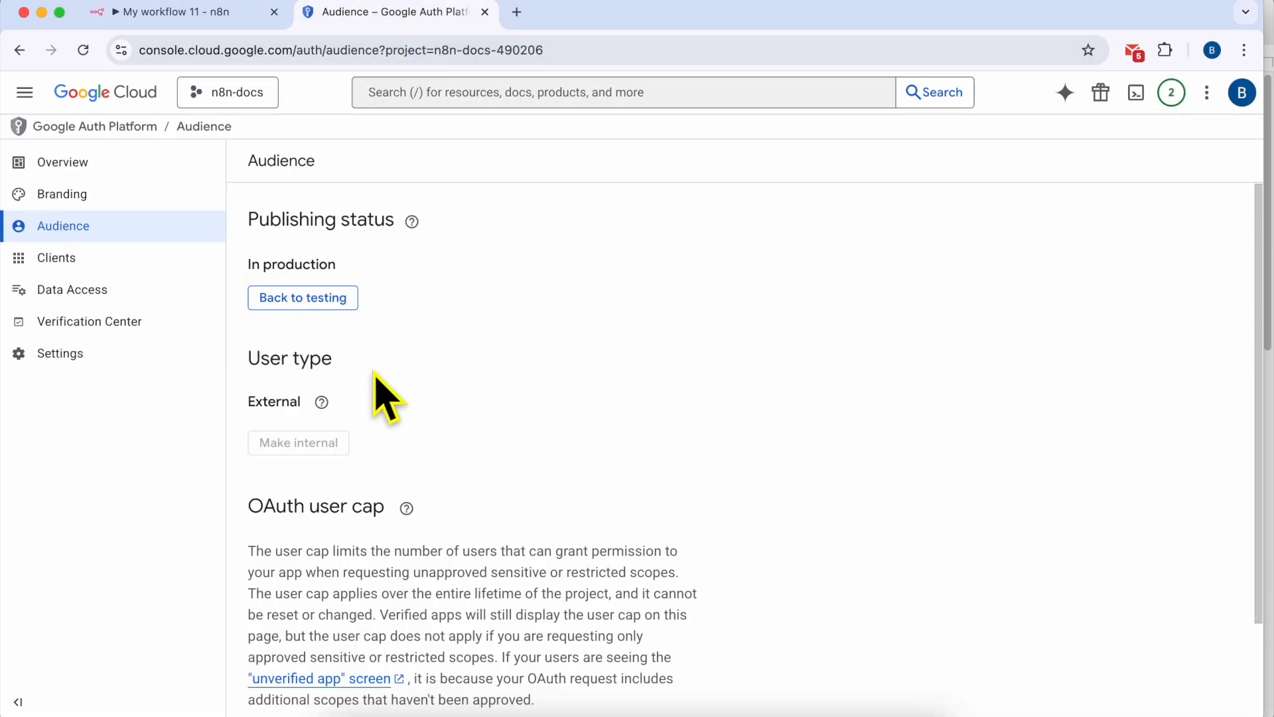
click(24, 93)
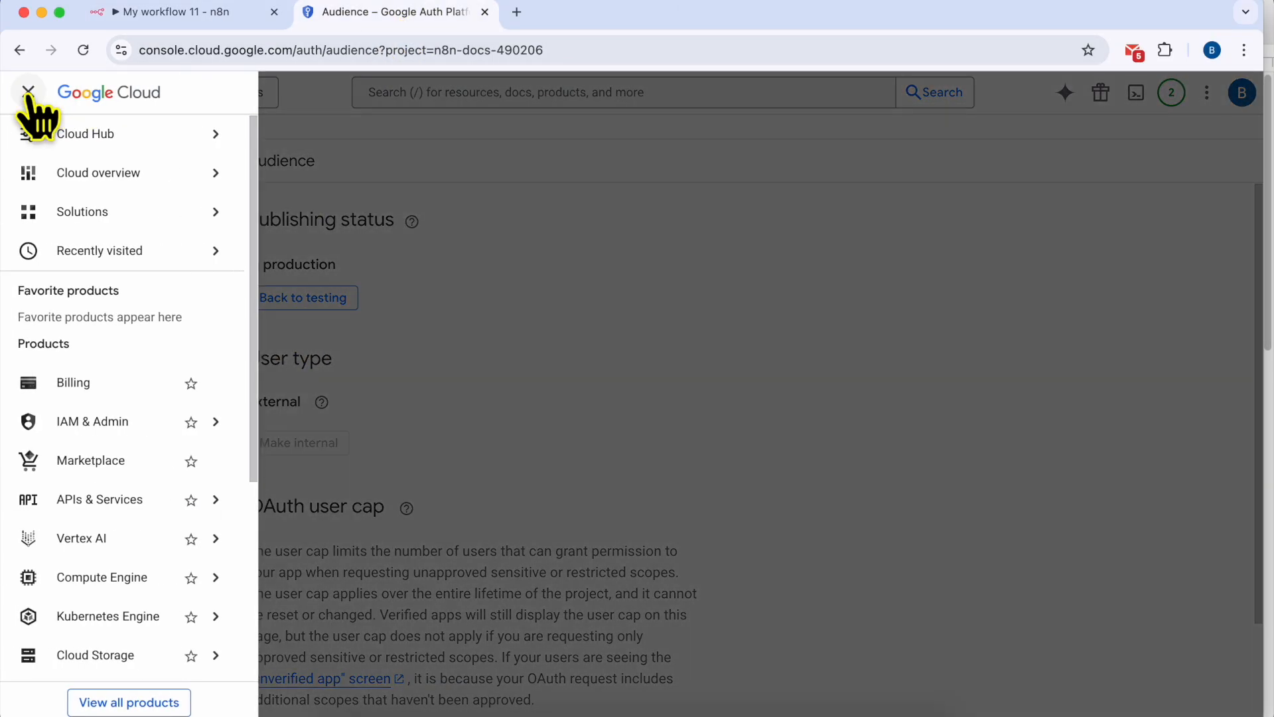
mouse_move(129, 504)
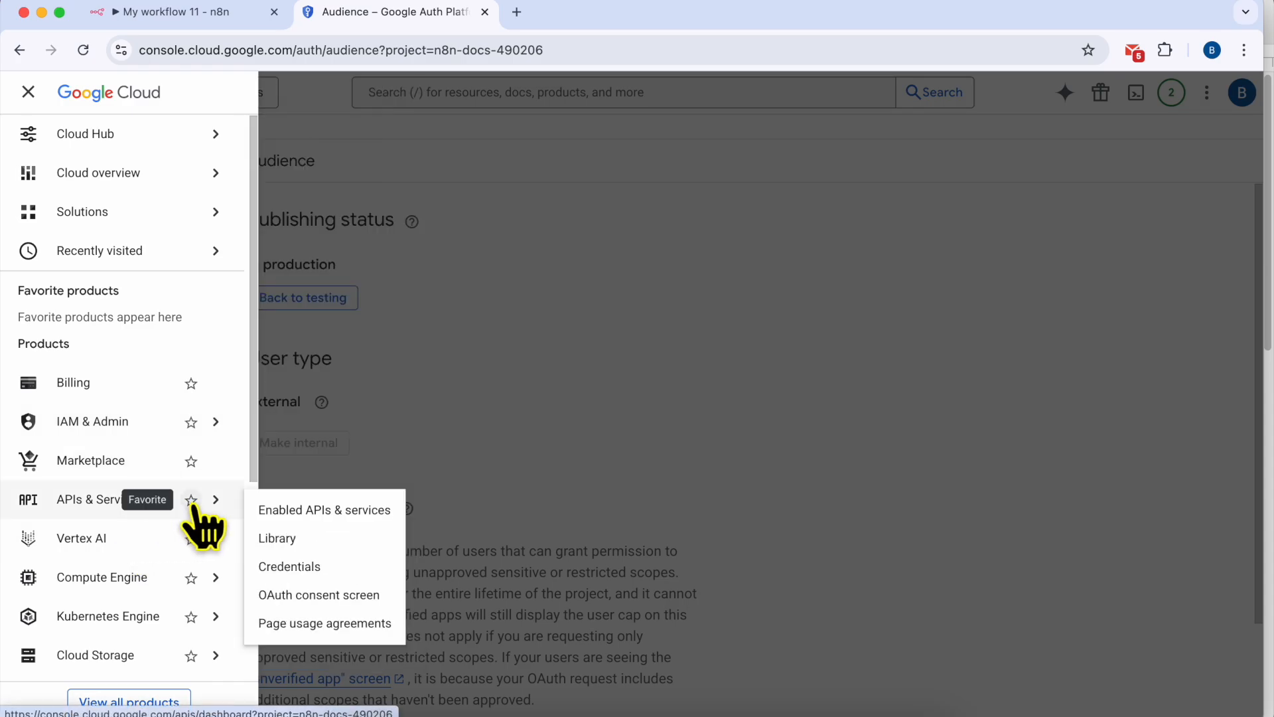
click(360, 516)
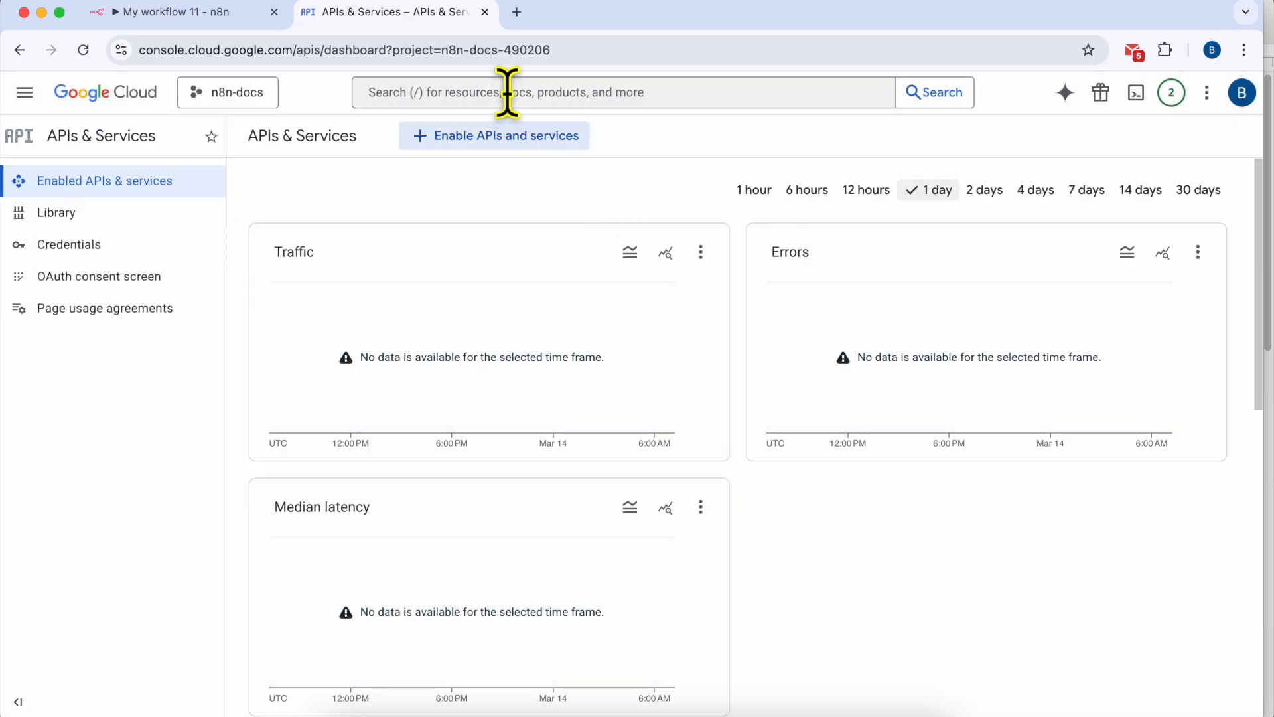
Search Google Cloud for "google drive api", open the Google Drive API product and enable it for the project
click(507, 93)
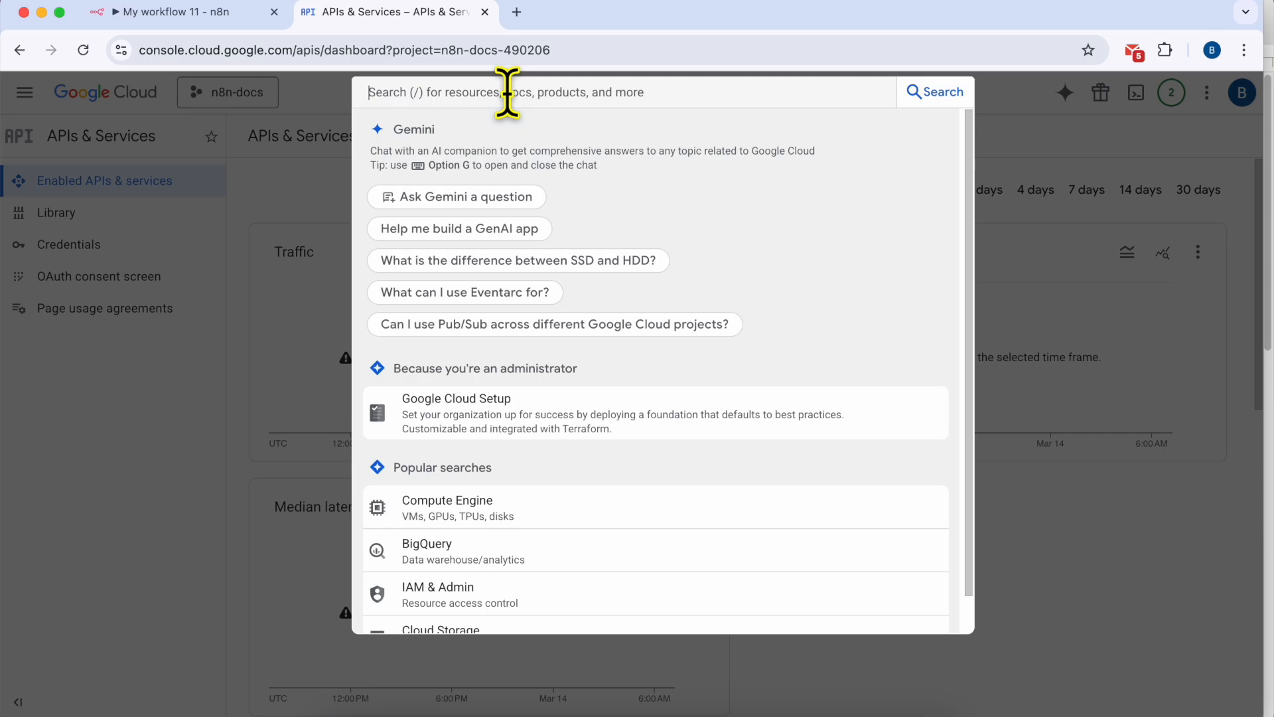
text(google driv)
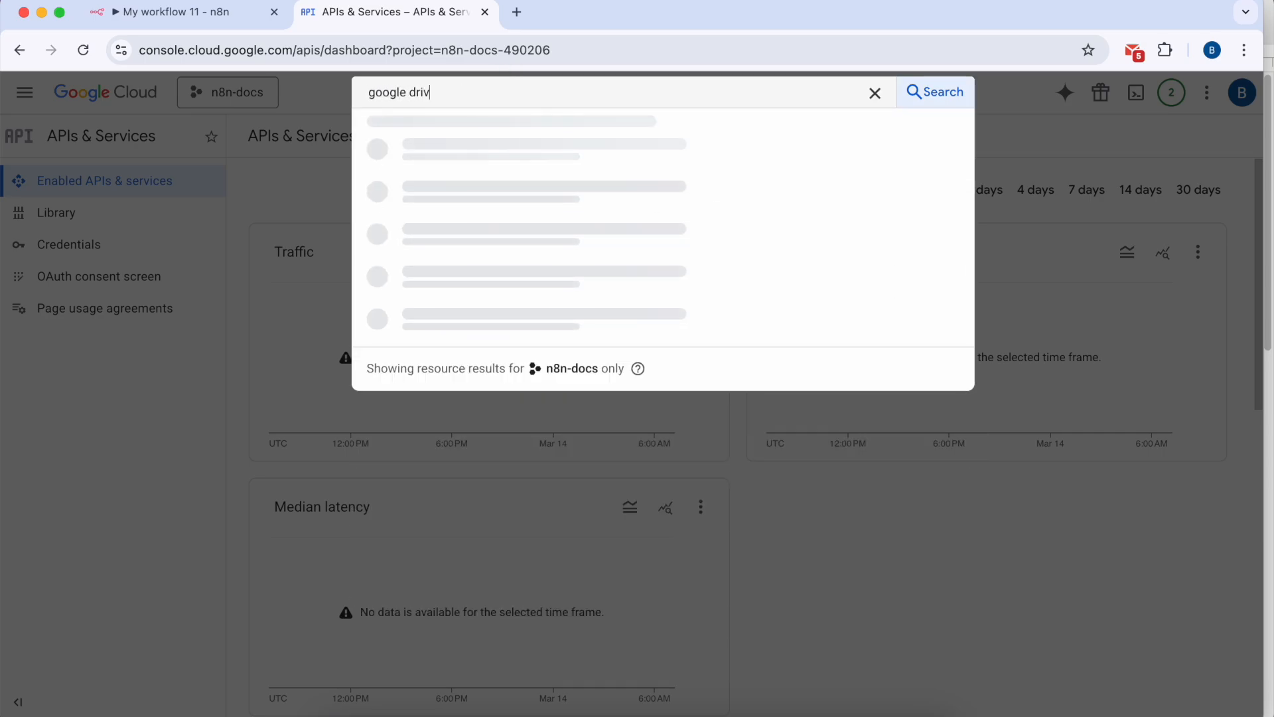
text(e api)
key(Return)
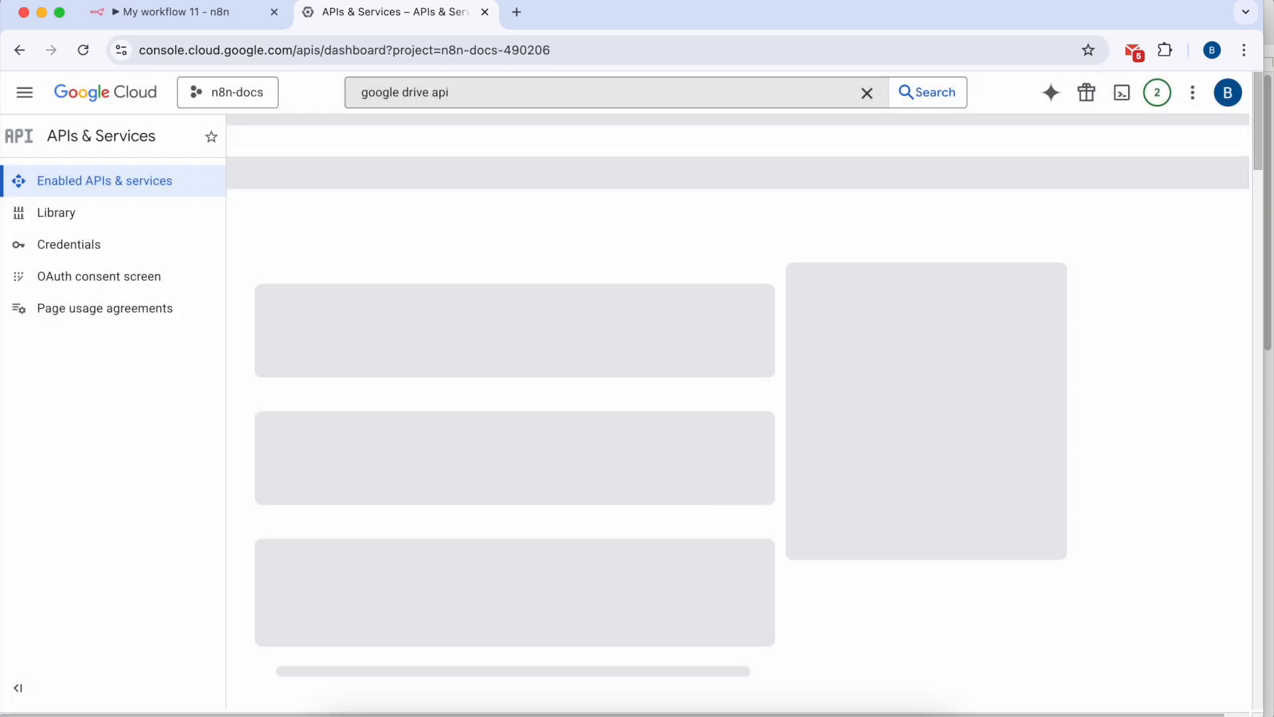
click(355, 289)
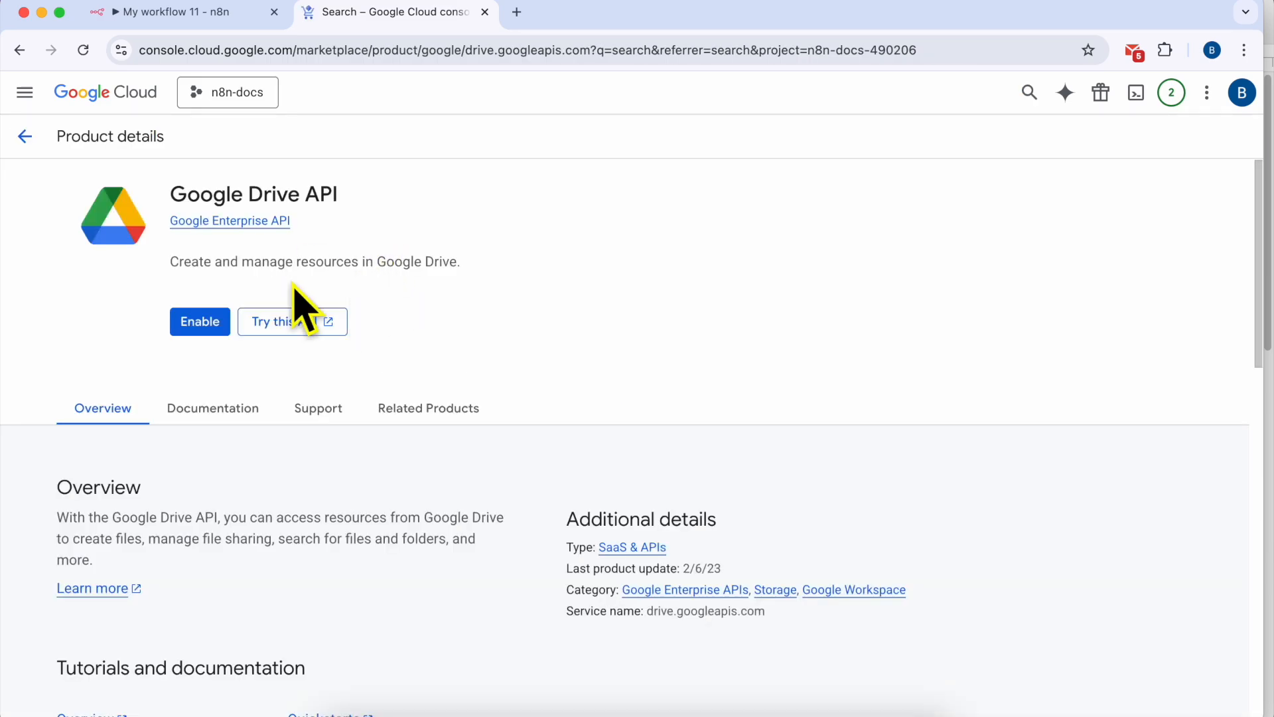
click(200, 322)
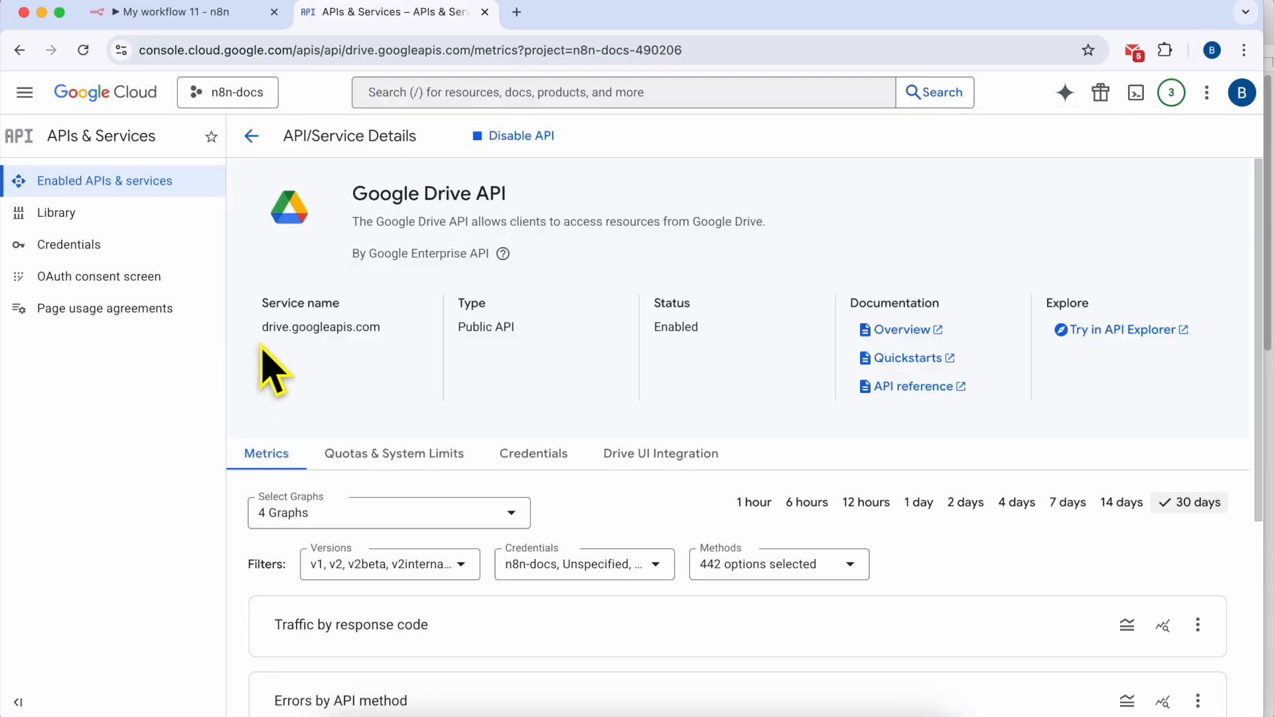
triple_click(408, 194)
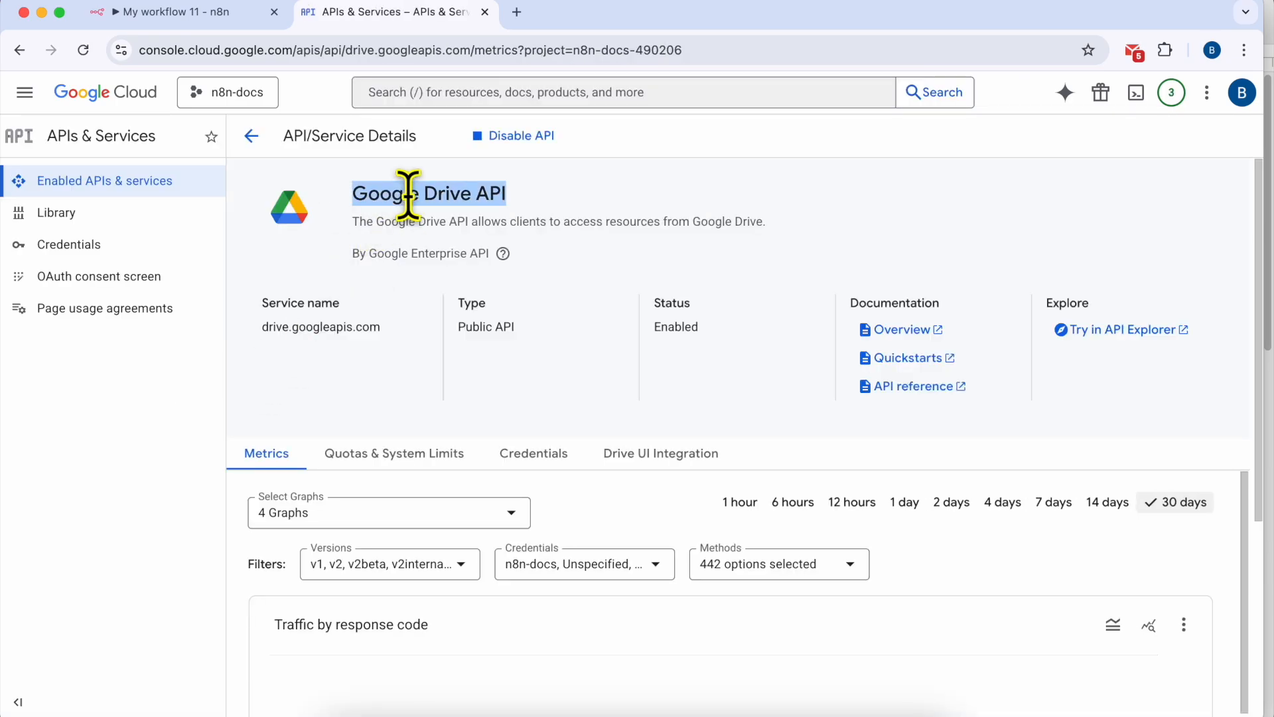
Return to n8n, close the Create a document node's settings and open the Overview page
click(199, 13)
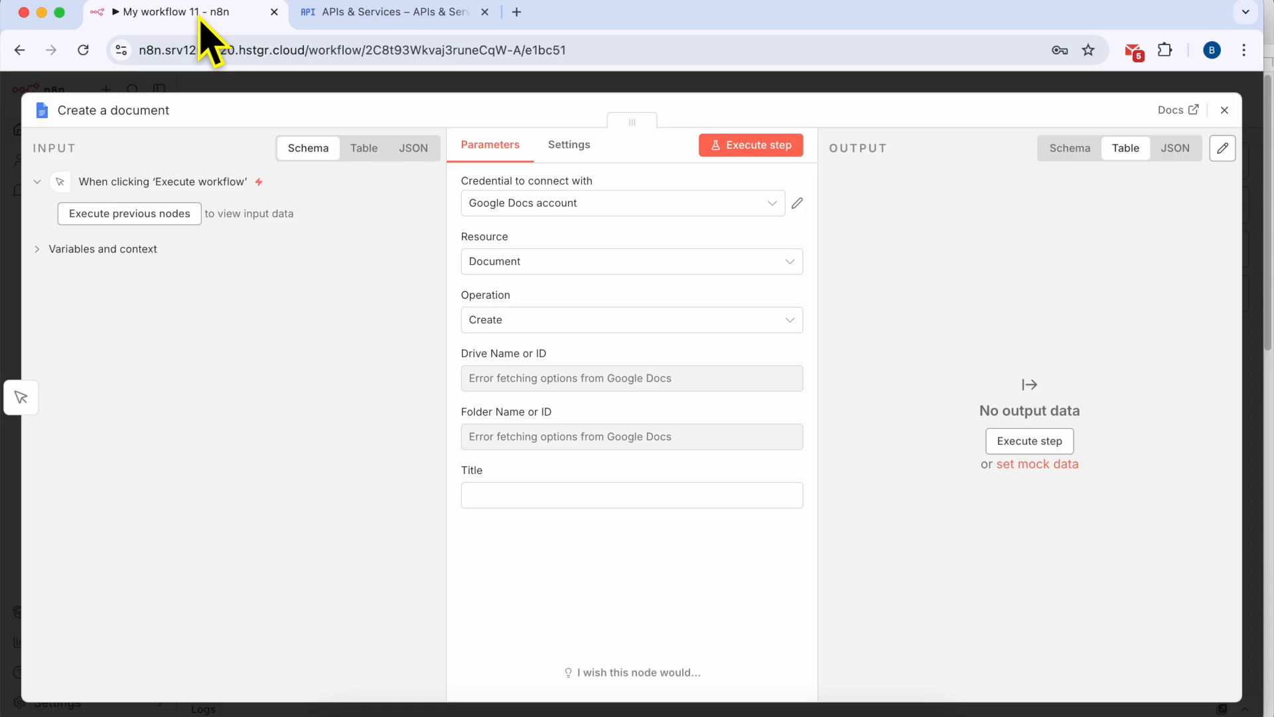
click(1224, 111)
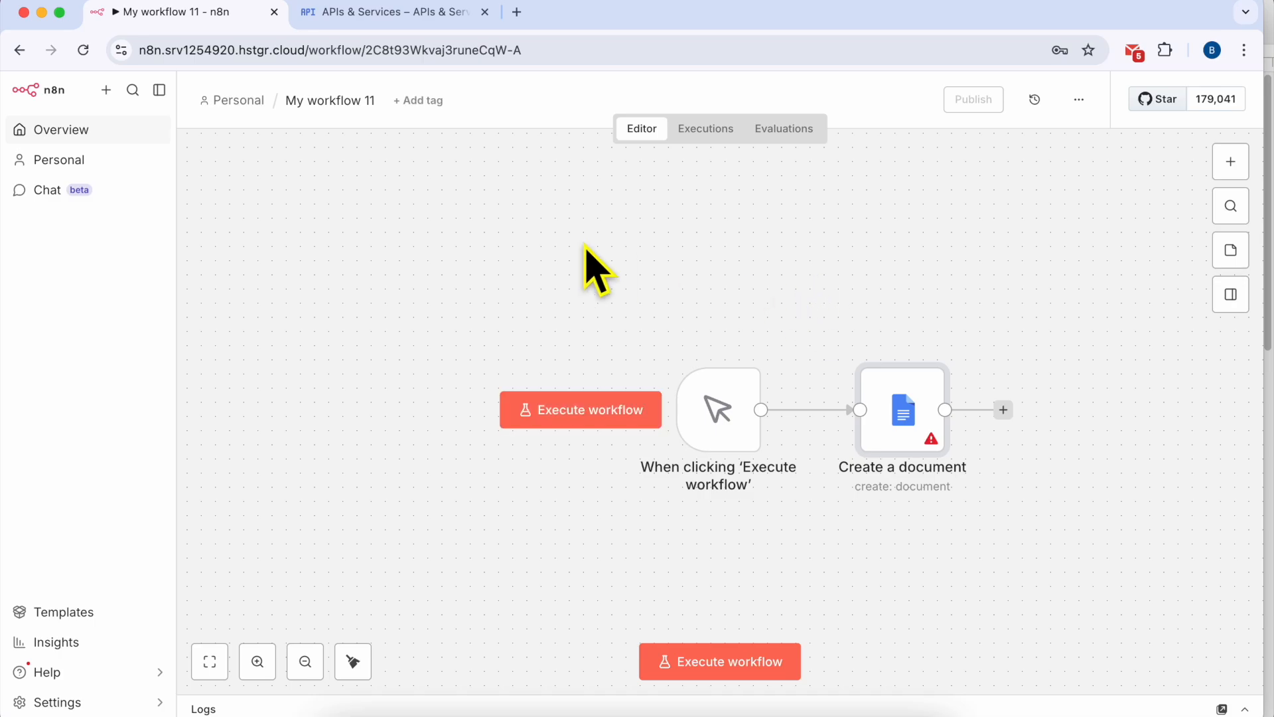
click(113, 153)
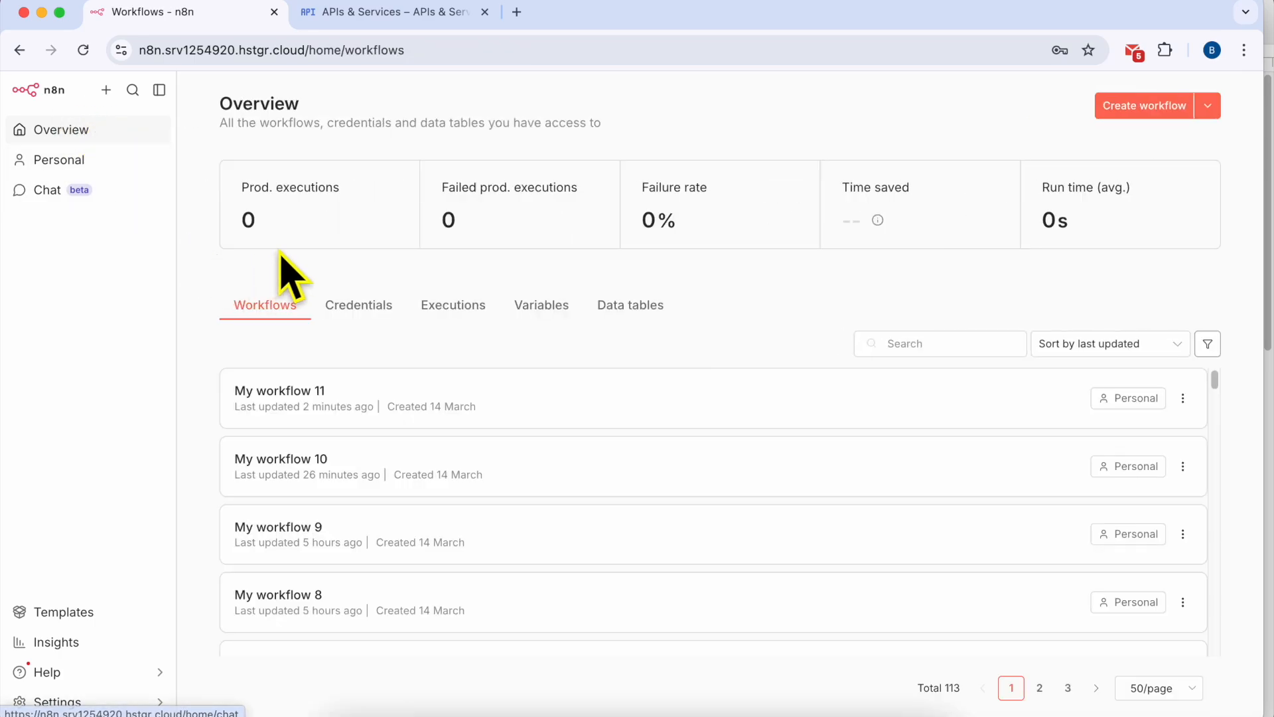
Create a new Google Drive OAuth2 API credential and review its connection fields
click(365, 309)
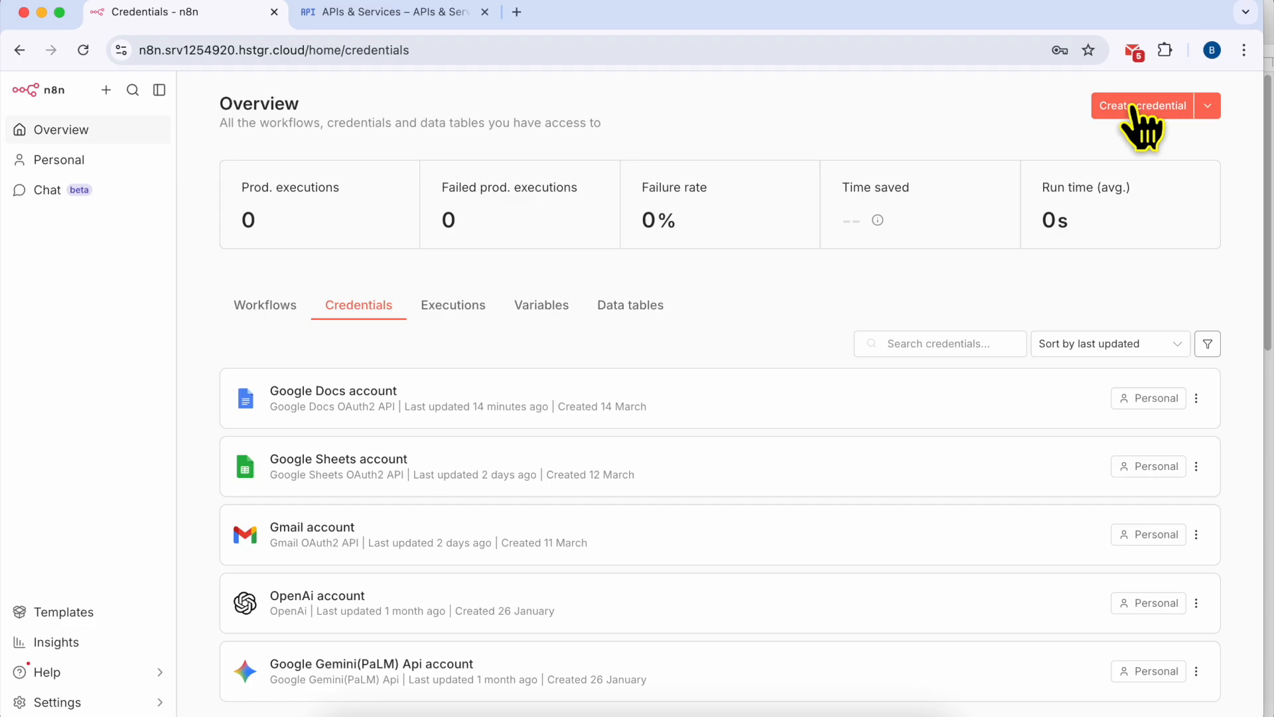
click(1141, 106)
text(drive)
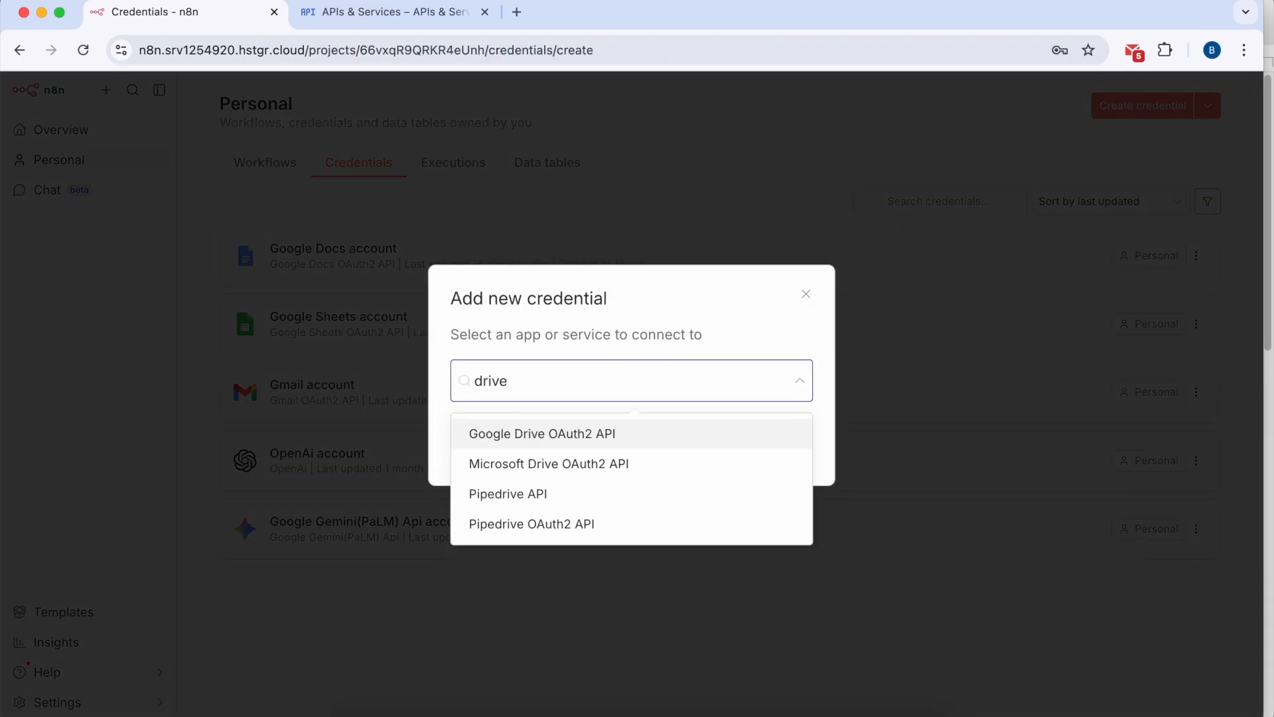
click(582, 434)
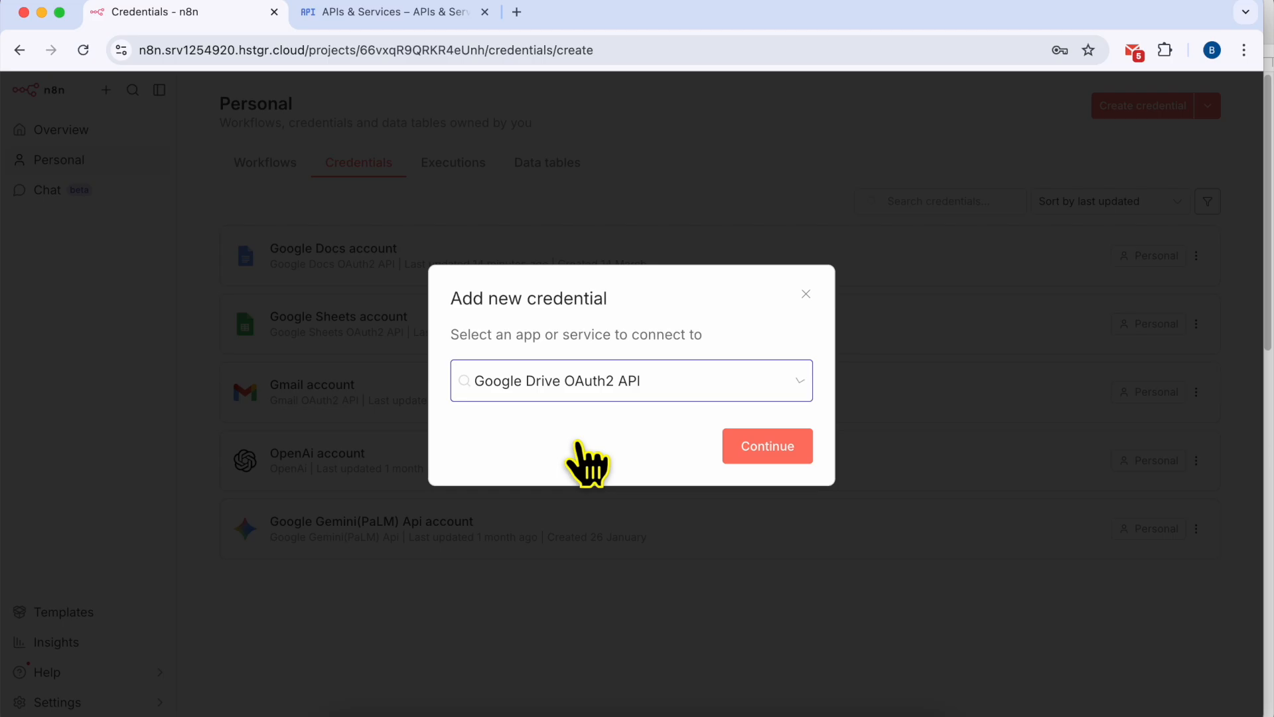
click(750, 455)
double_click(424, 402)
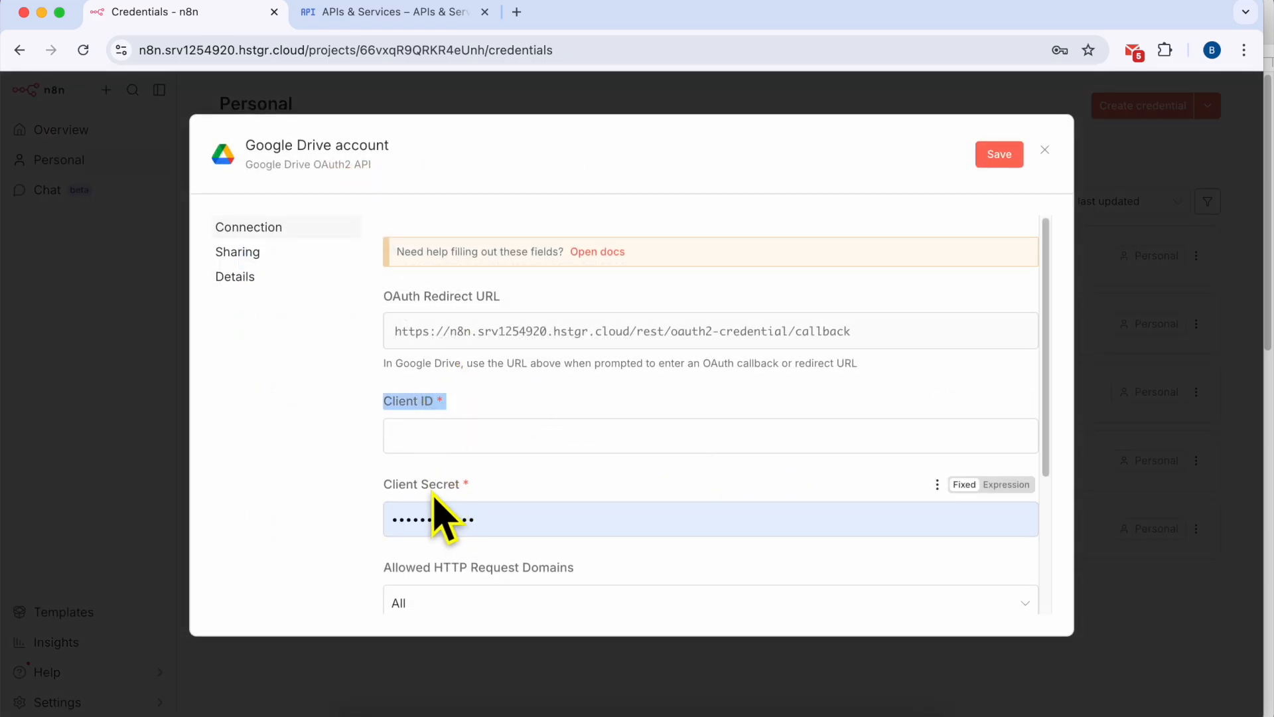
scroll(541, 521, down, 3)
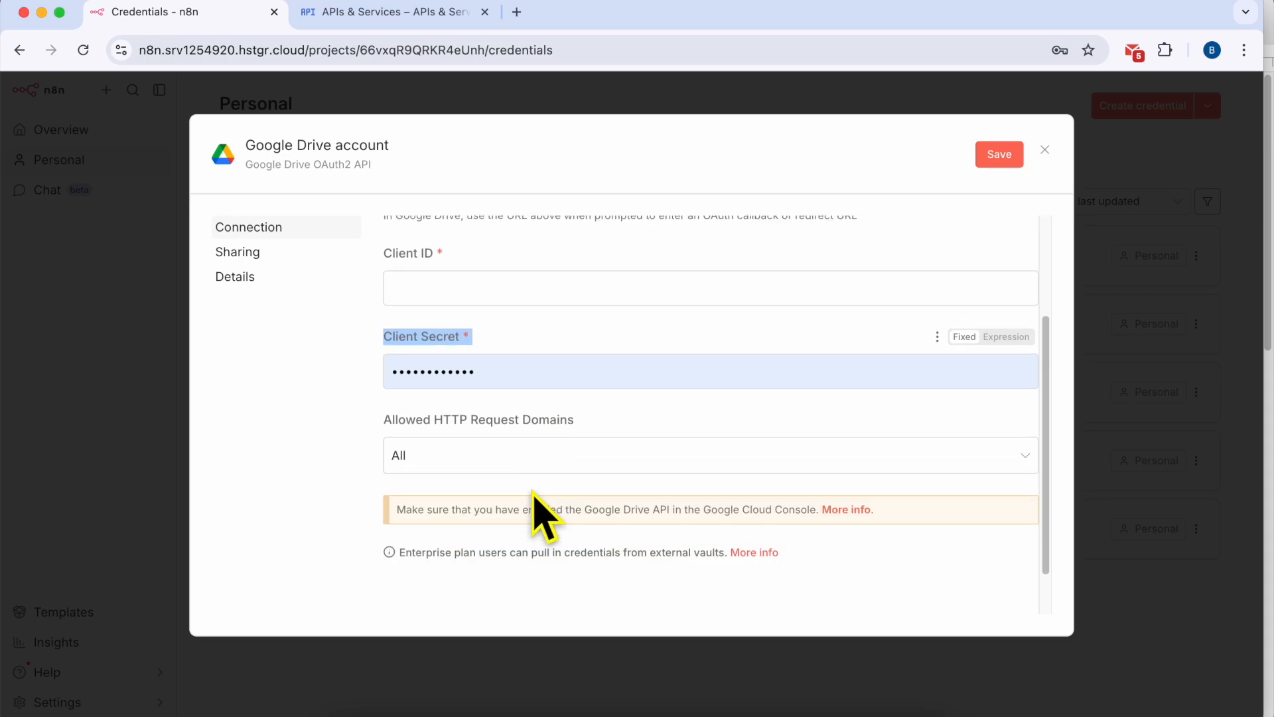
Switch to Google Cloud, open the n8n-docs OAuth 2.0 client, add a second client secret and copy it
click(375, 20)
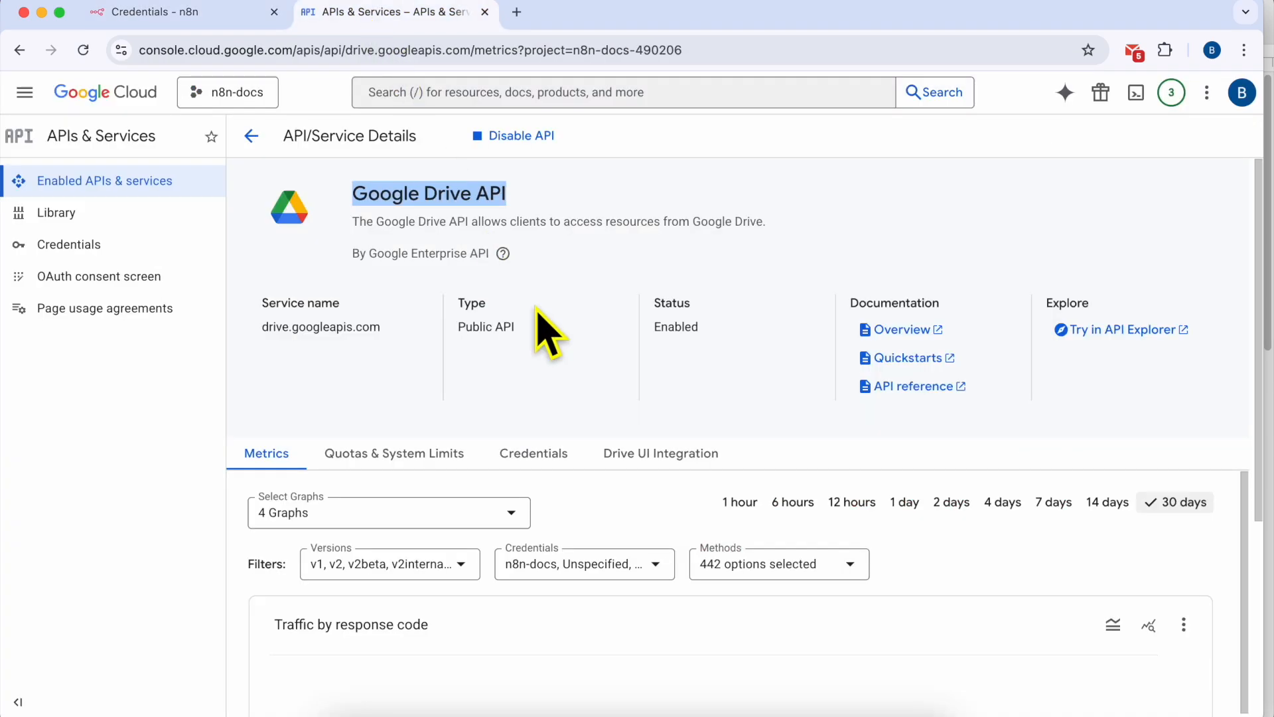
click(136, 245)
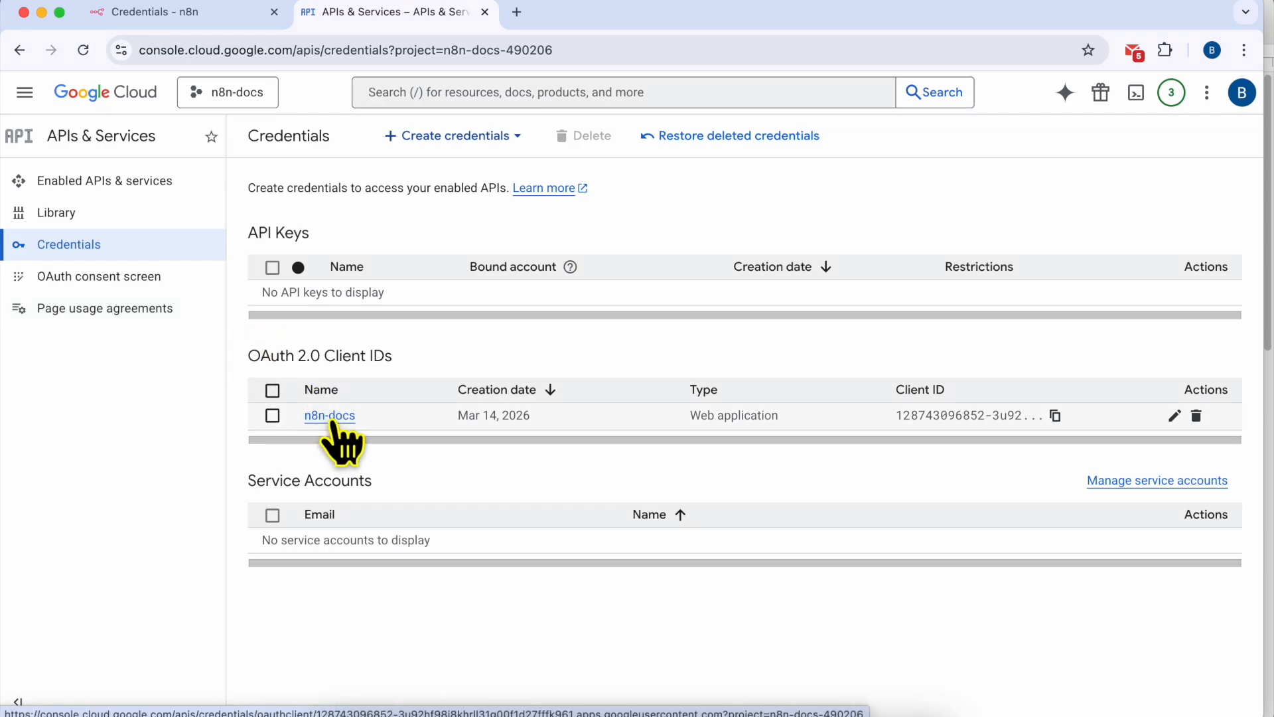
click(329, 416)
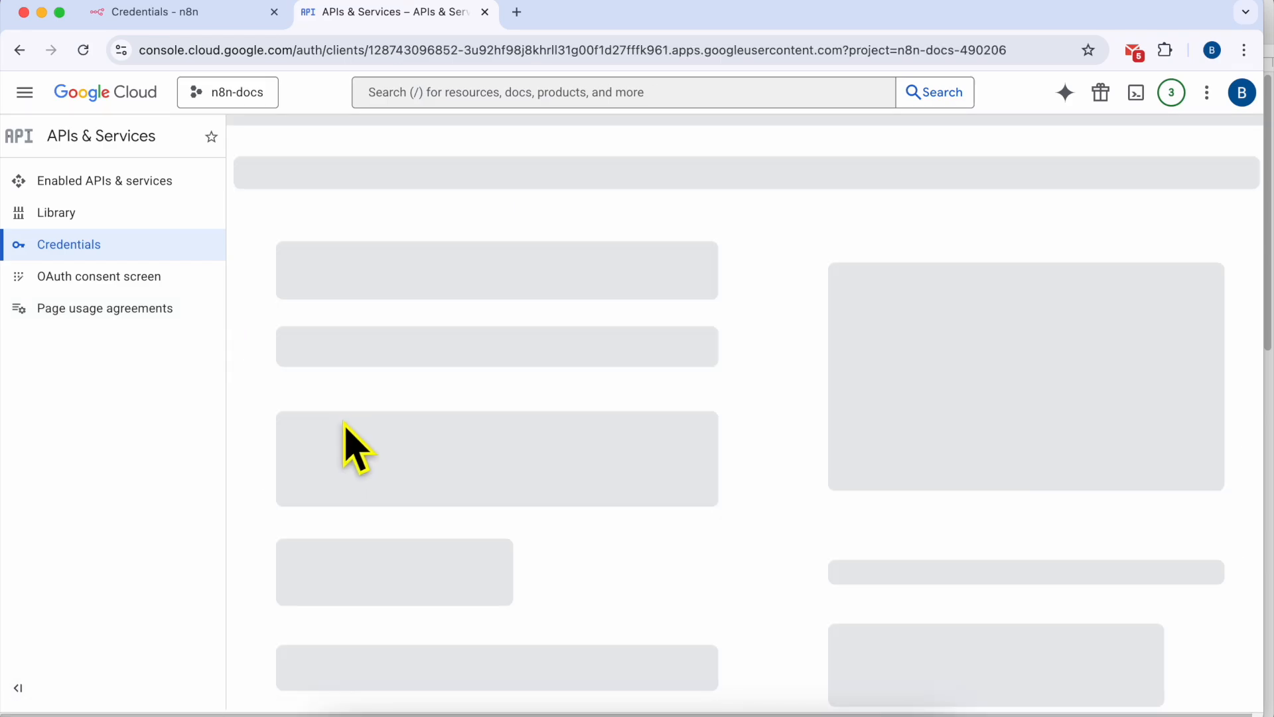
scroll(916, 424, down, 3)
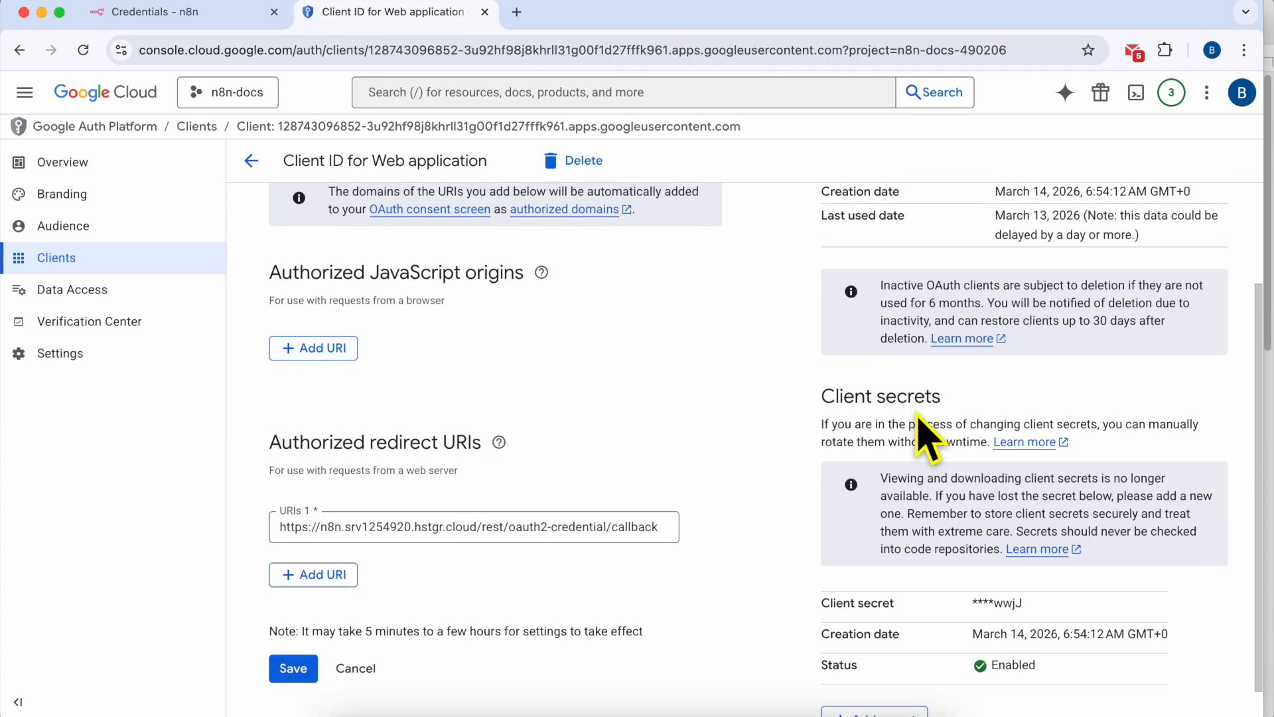
scroll(949, 478, down, 1)
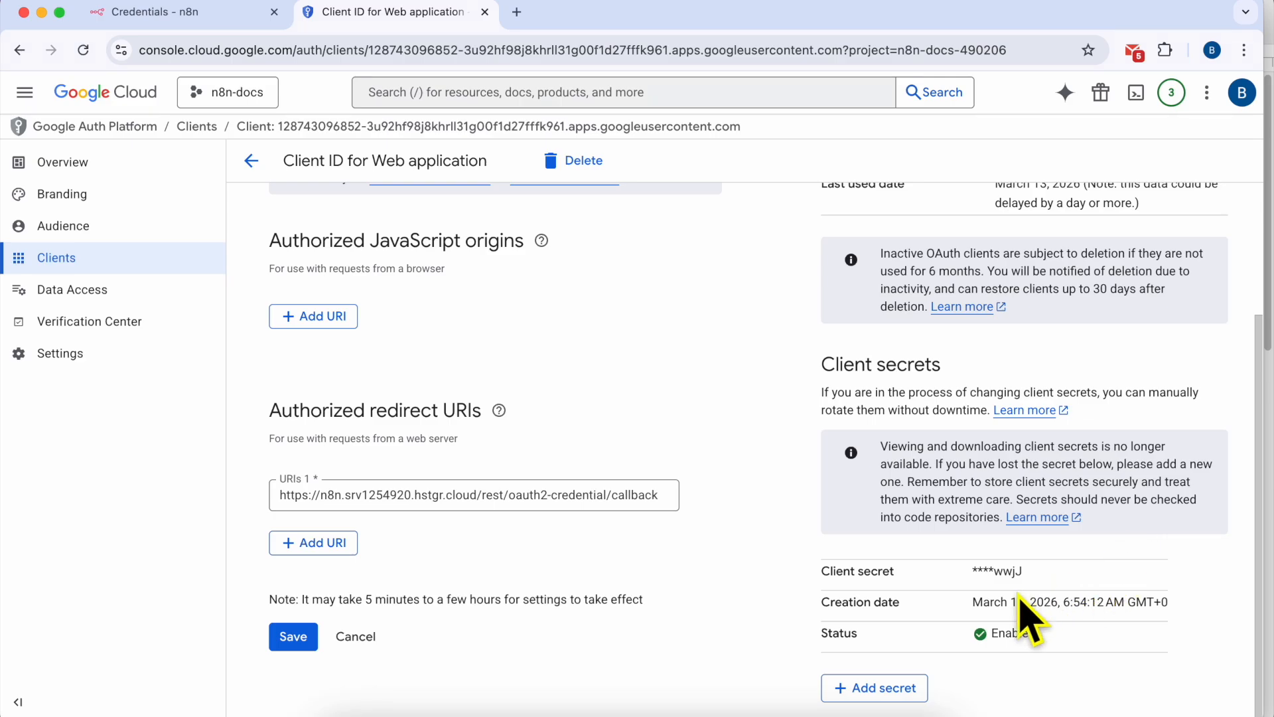
click(893, 687)
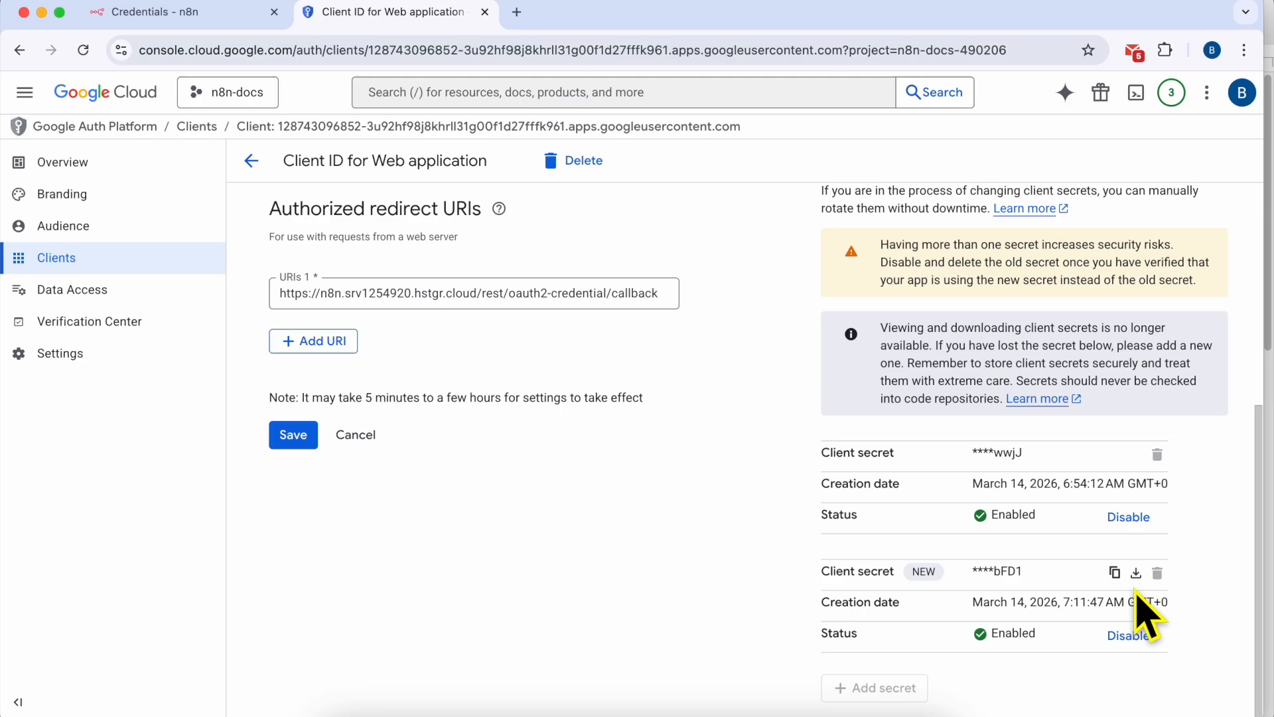
click(1115, 572)
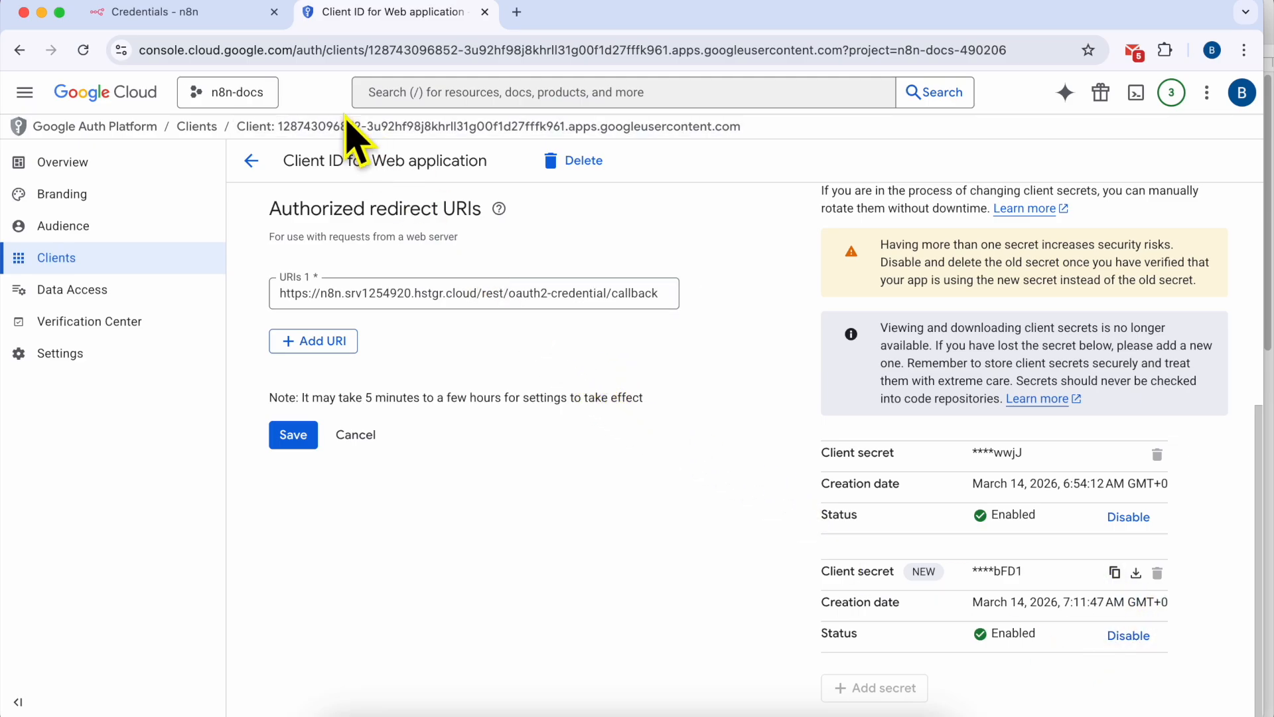
Return to n8n and replace the Google Drive credential's Client Secret with the copied secret
click(199, 11)
double_click(489, 370)
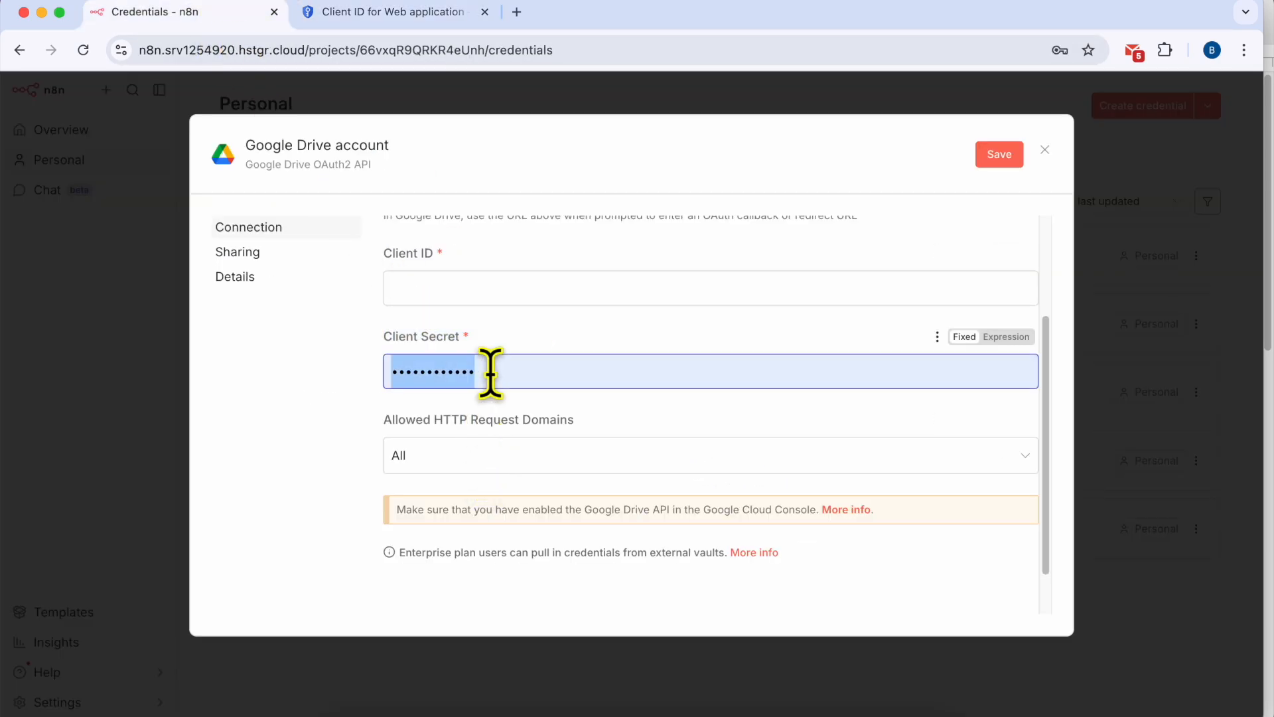
key(ctrl+v)
Copy the n8n-docs client's Client ID from Google Cloud and paste it into the Google Drive credential in n8n
click(398, 12)
scroll(882, 328, up, 5)
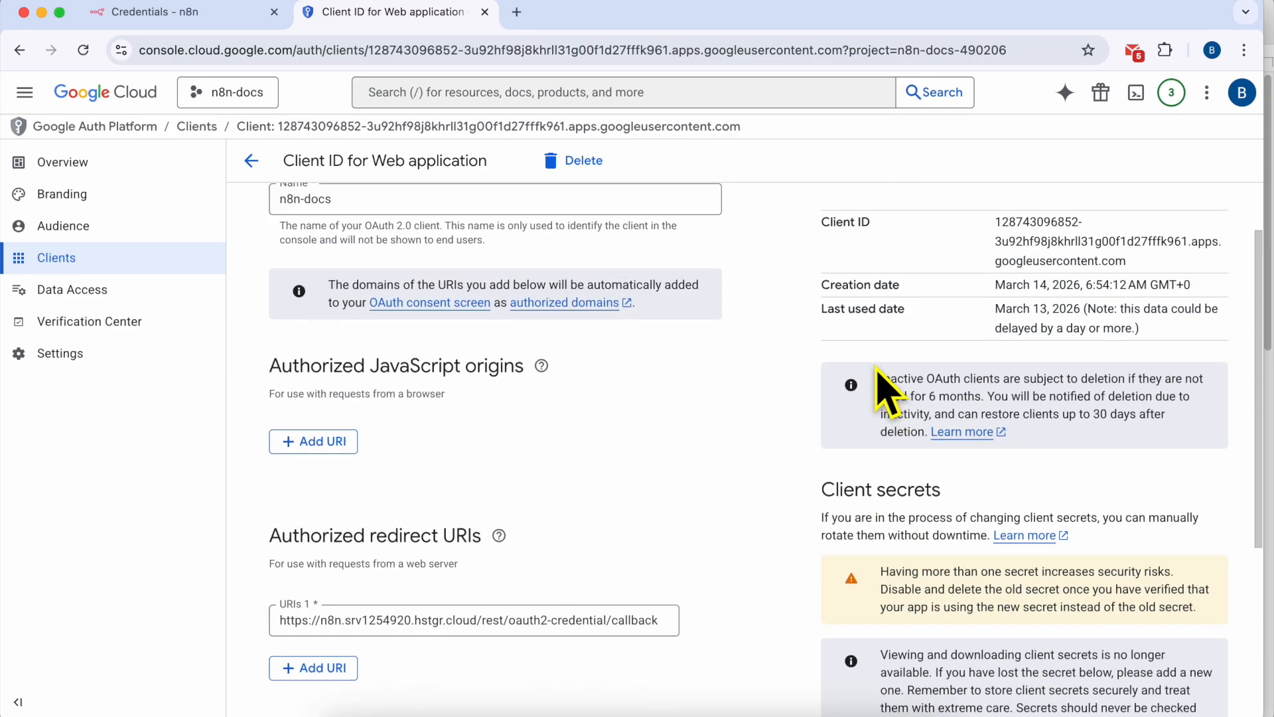
triple_click(1062, 288)
key(ctrl+c)
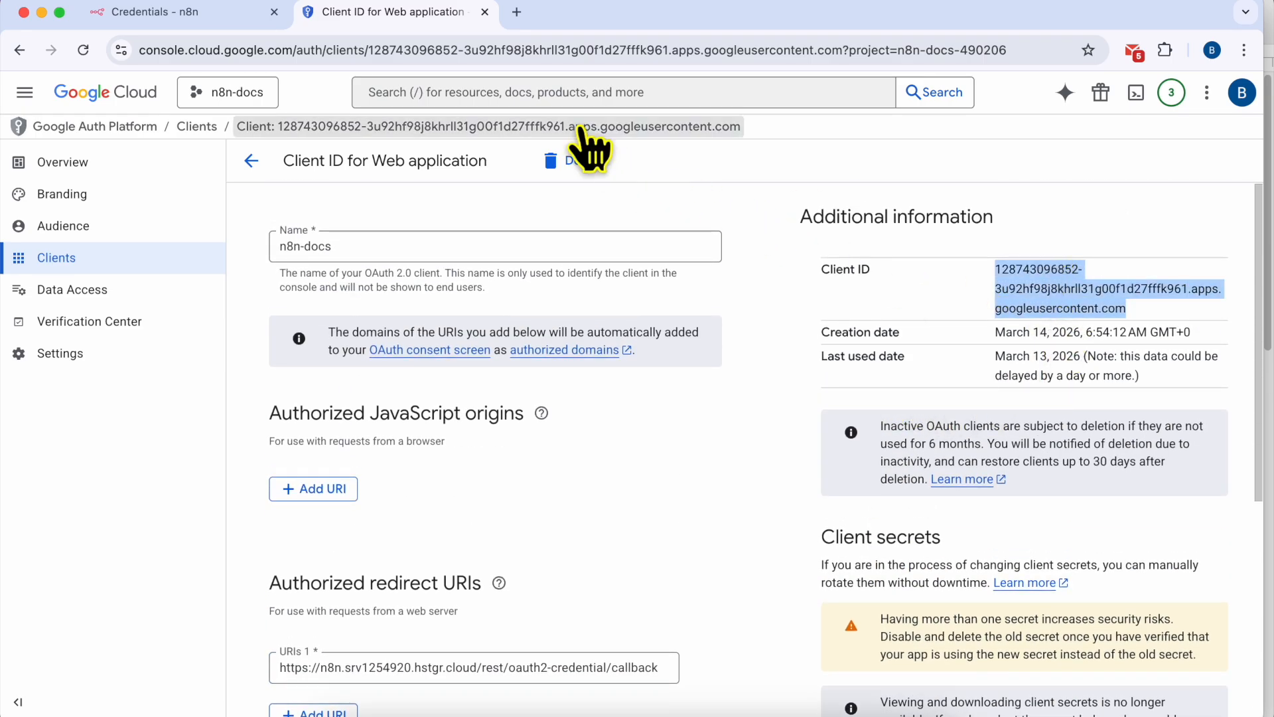
click(219, 11)
click(544, 288)
key(ctrl+v)
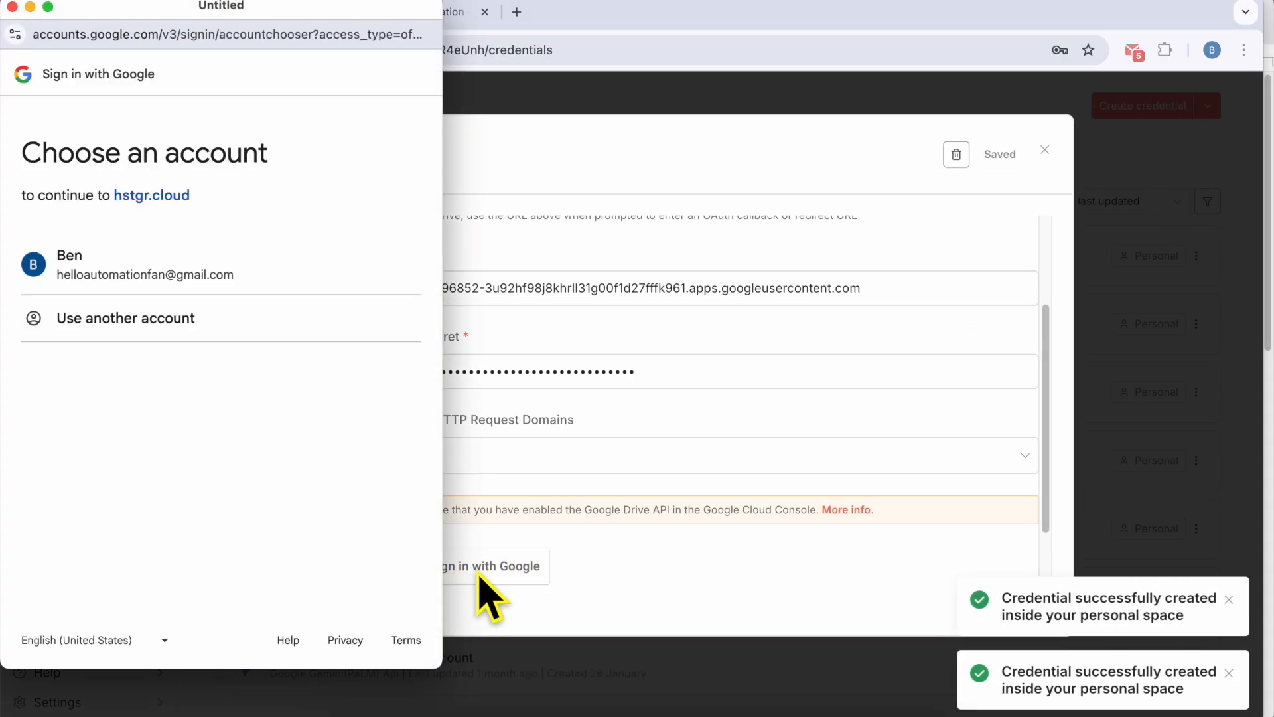
Sign in with the Google account, continue past the unverified-app warning, grant hstgr.cloud all requested access and close the sign-in window
click(133, 282)
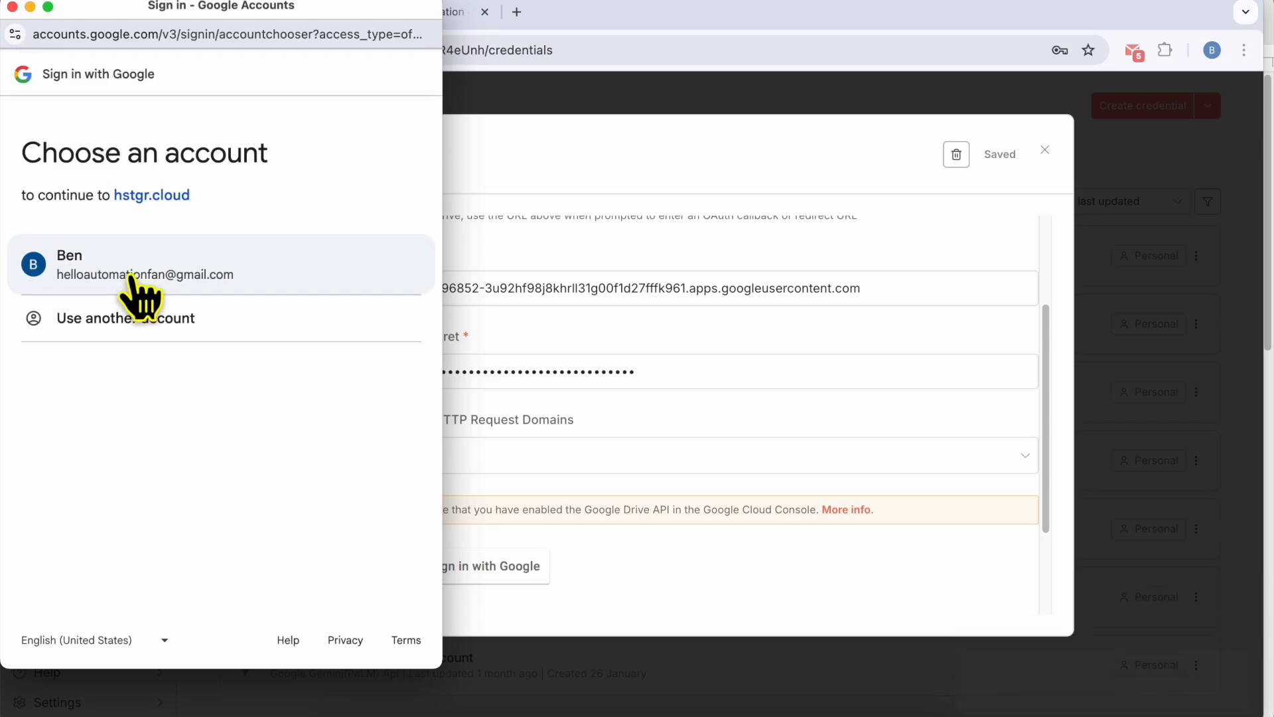
click(48, 410)
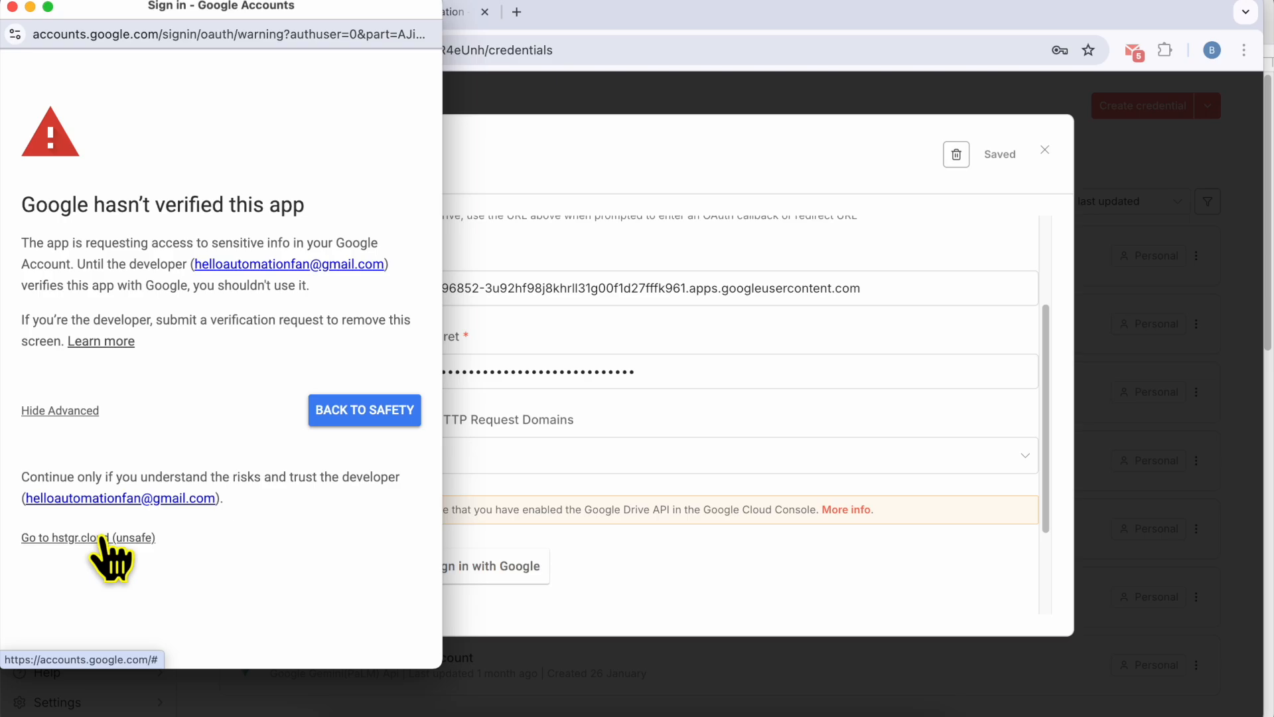
click(103, 538)
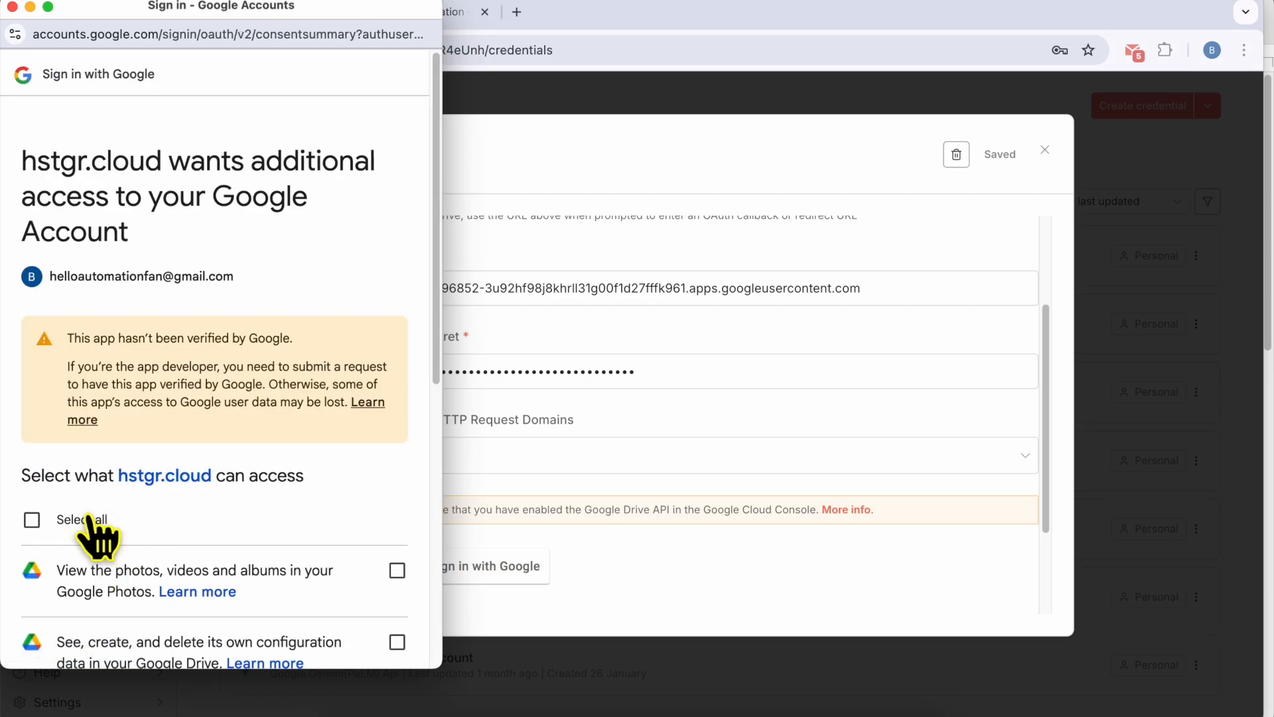
click(88, 519)
scroll(347, 567, down, 8)
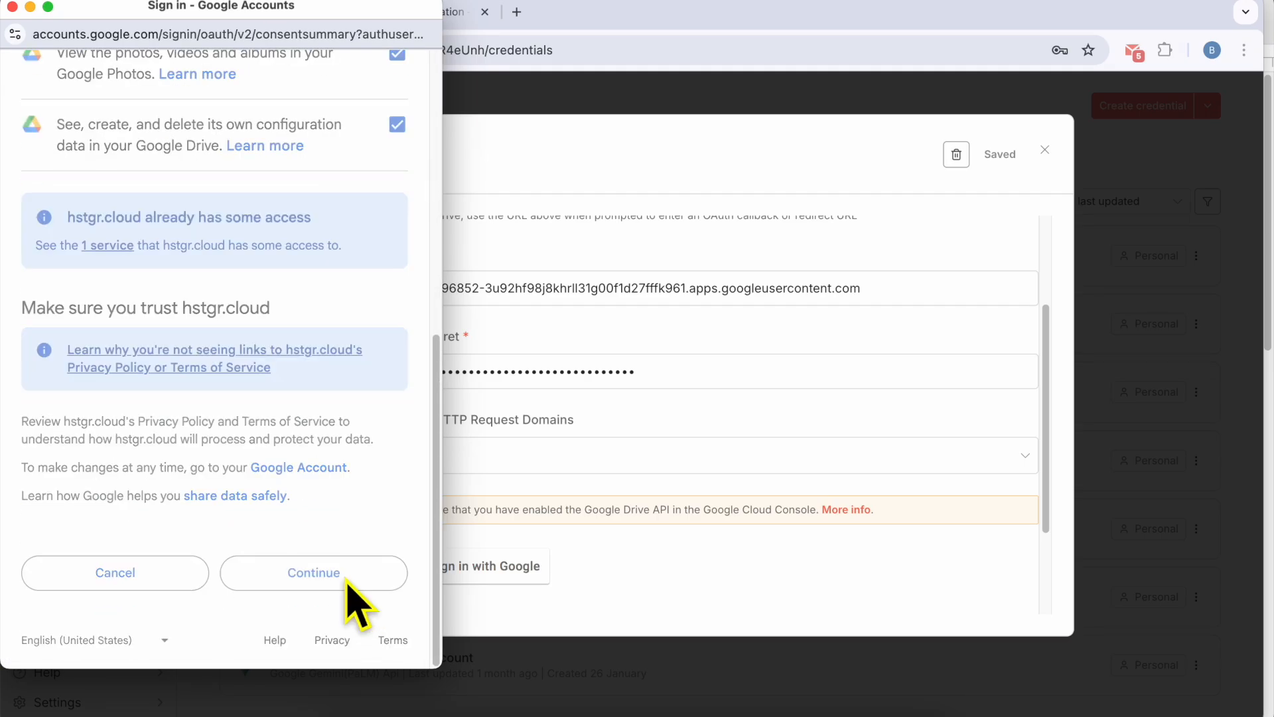
click(380, 575)
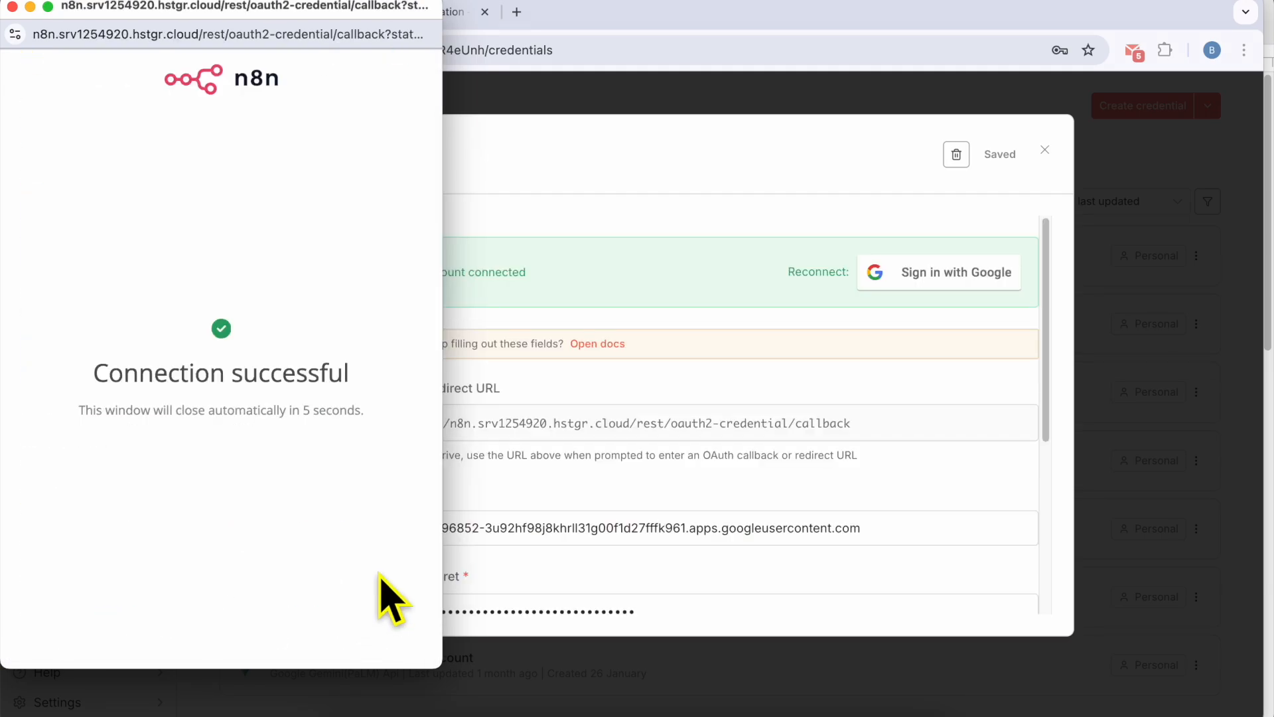
triple_click(193, 378)
click(12, 7)
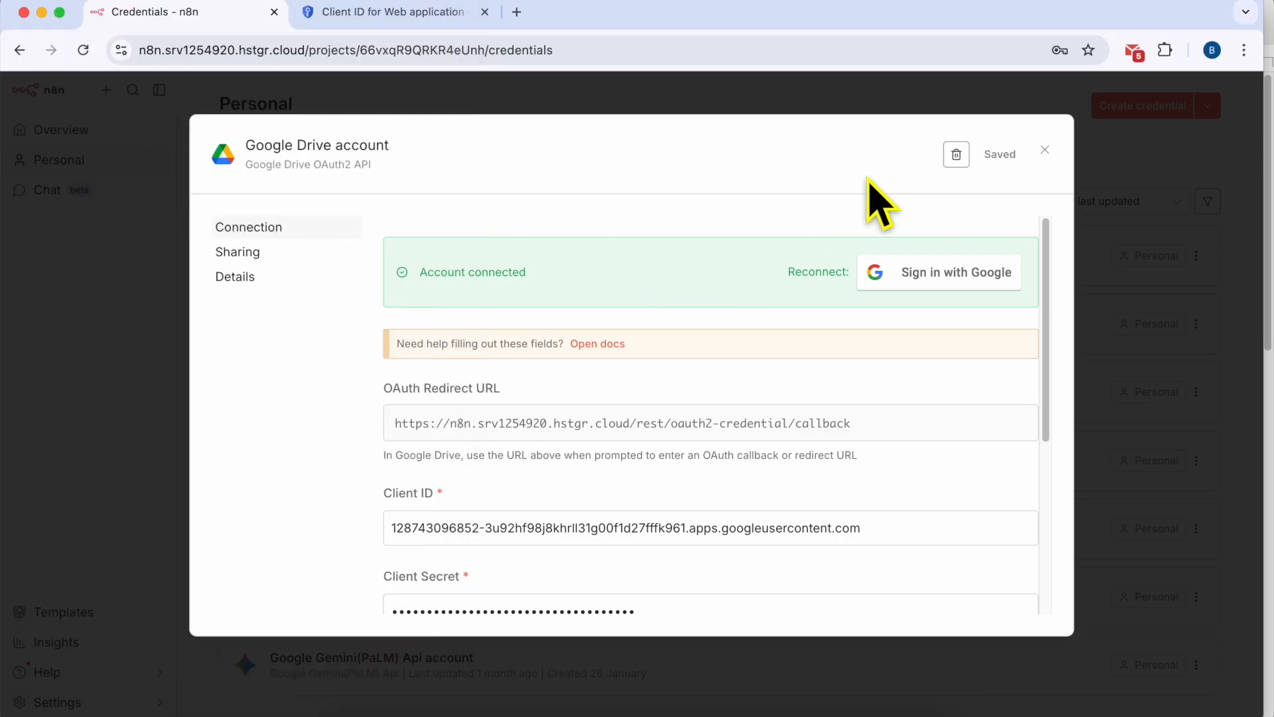
Close the Google Drive credential, open My workflow 11 and dismiss the browser's password-saving prompt
click(1045, 149)
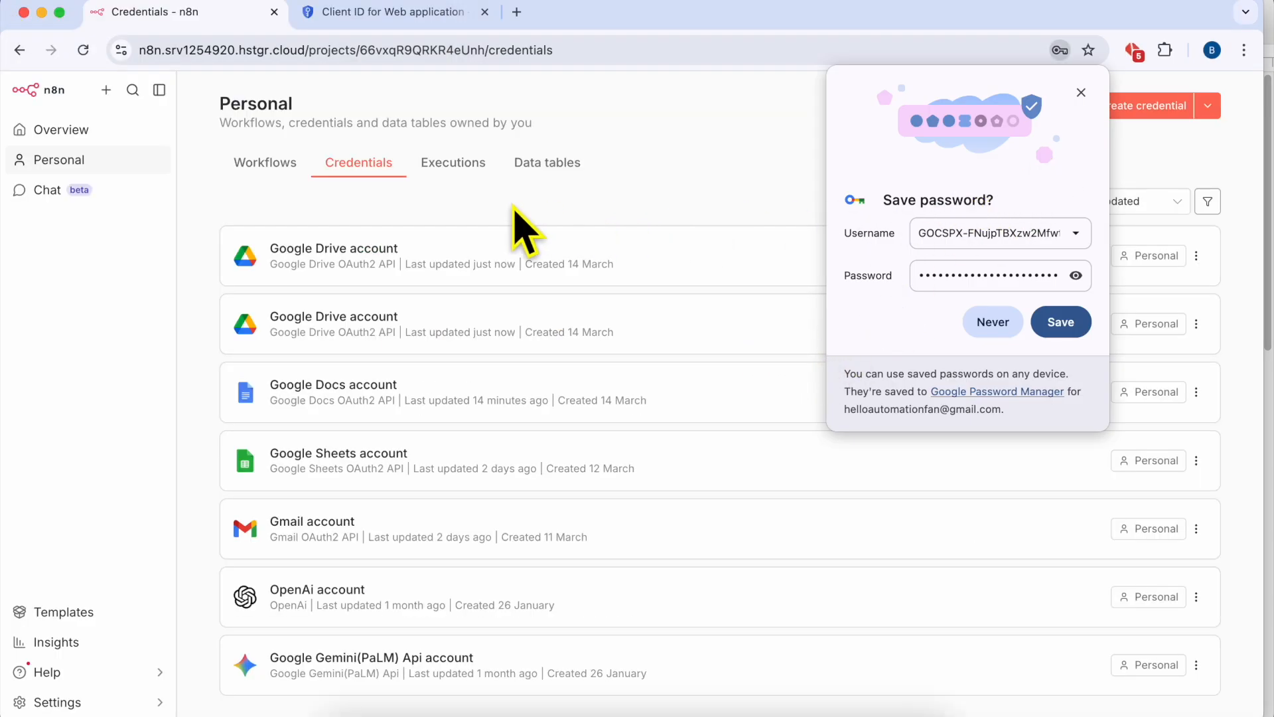
click(269, 166)
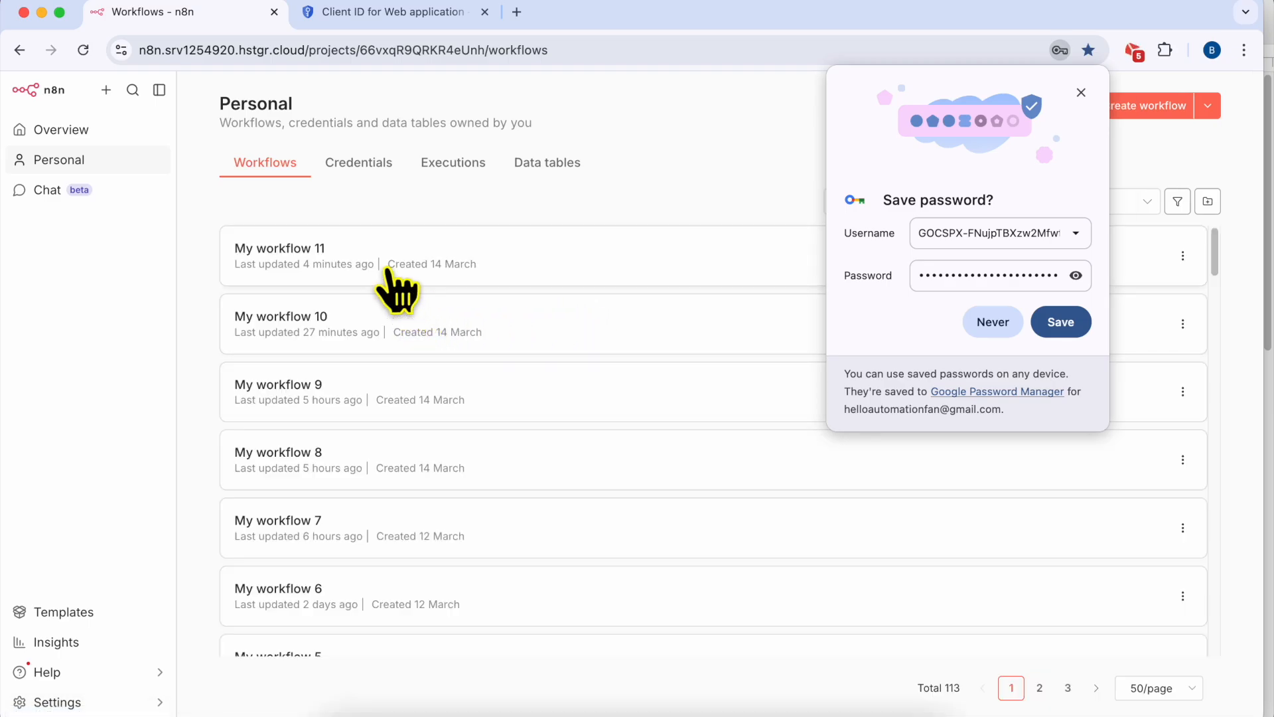
click(392, 275)
click(1082, 93)
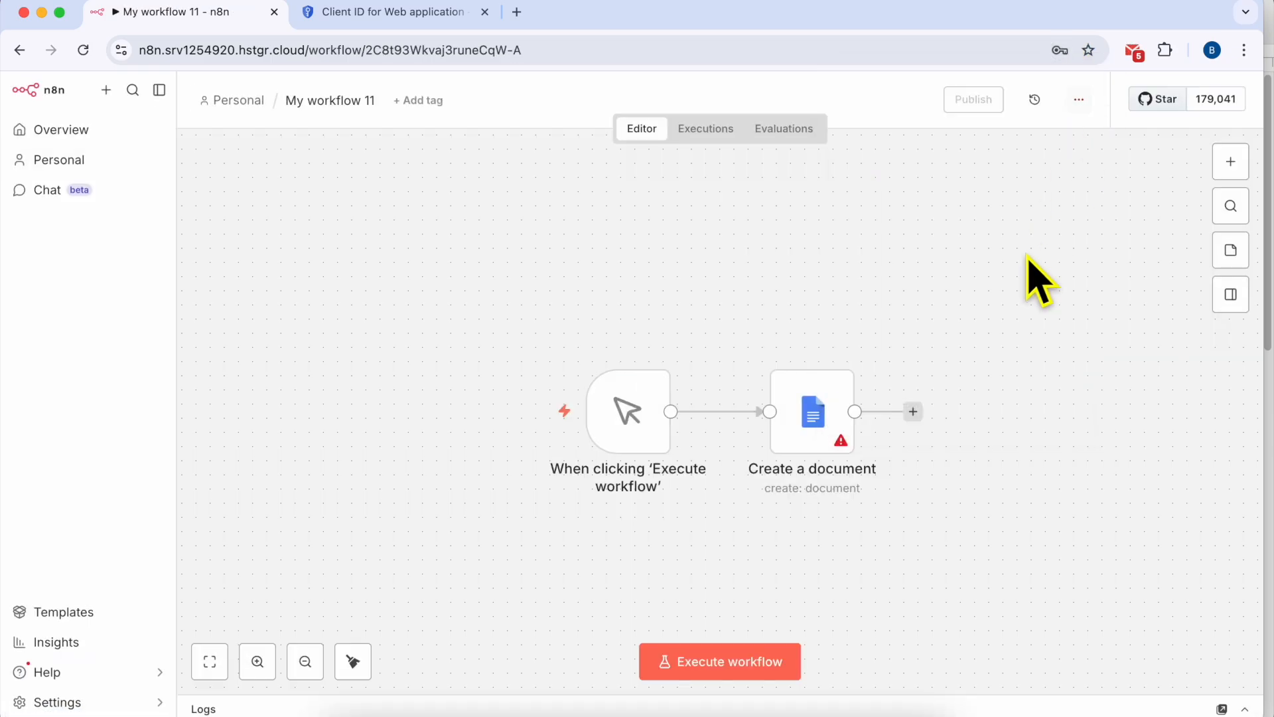
Delete the existing Create a document node and add a new Google Docs Create a document node after the manual trigger
click(820, 347)
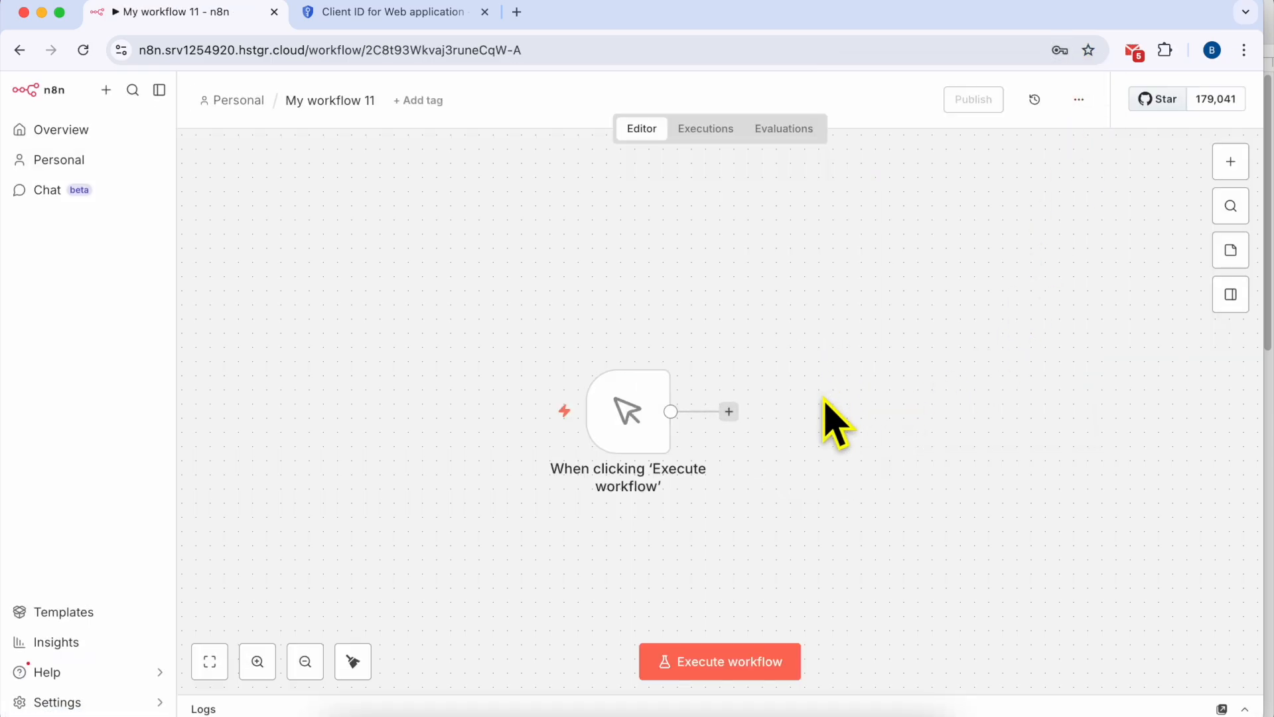
click(729, 411)
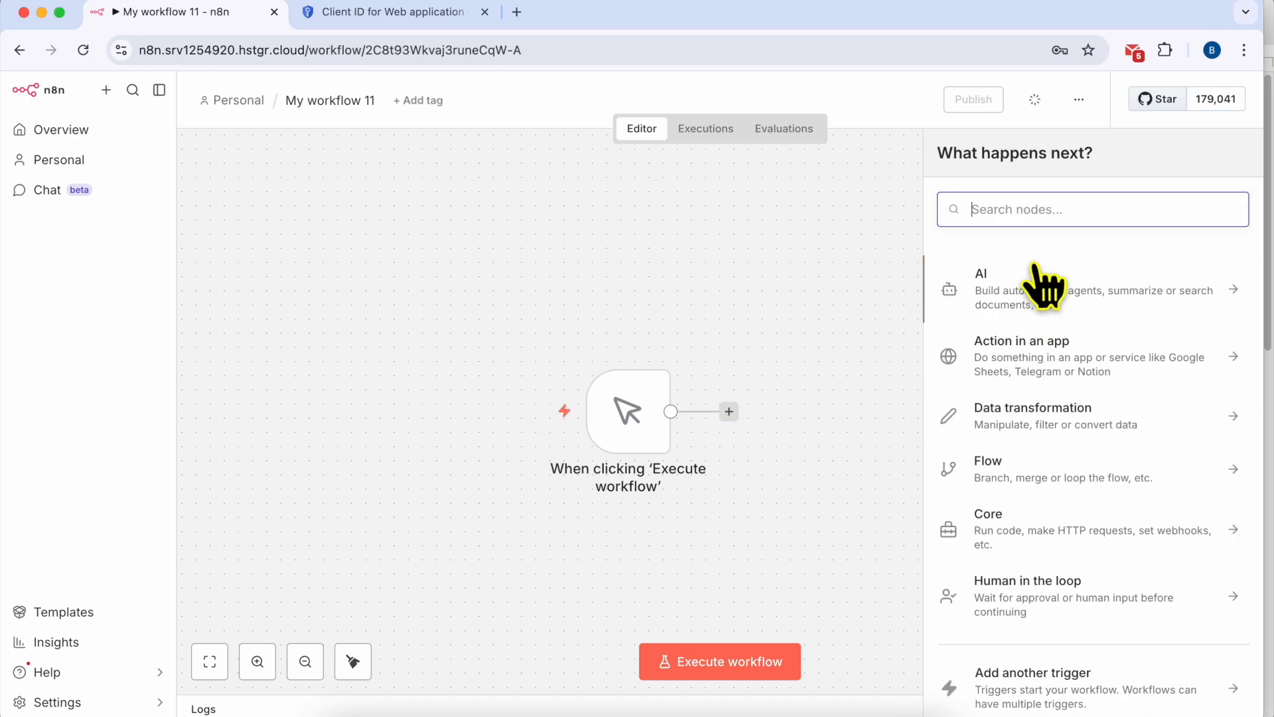
text(do)
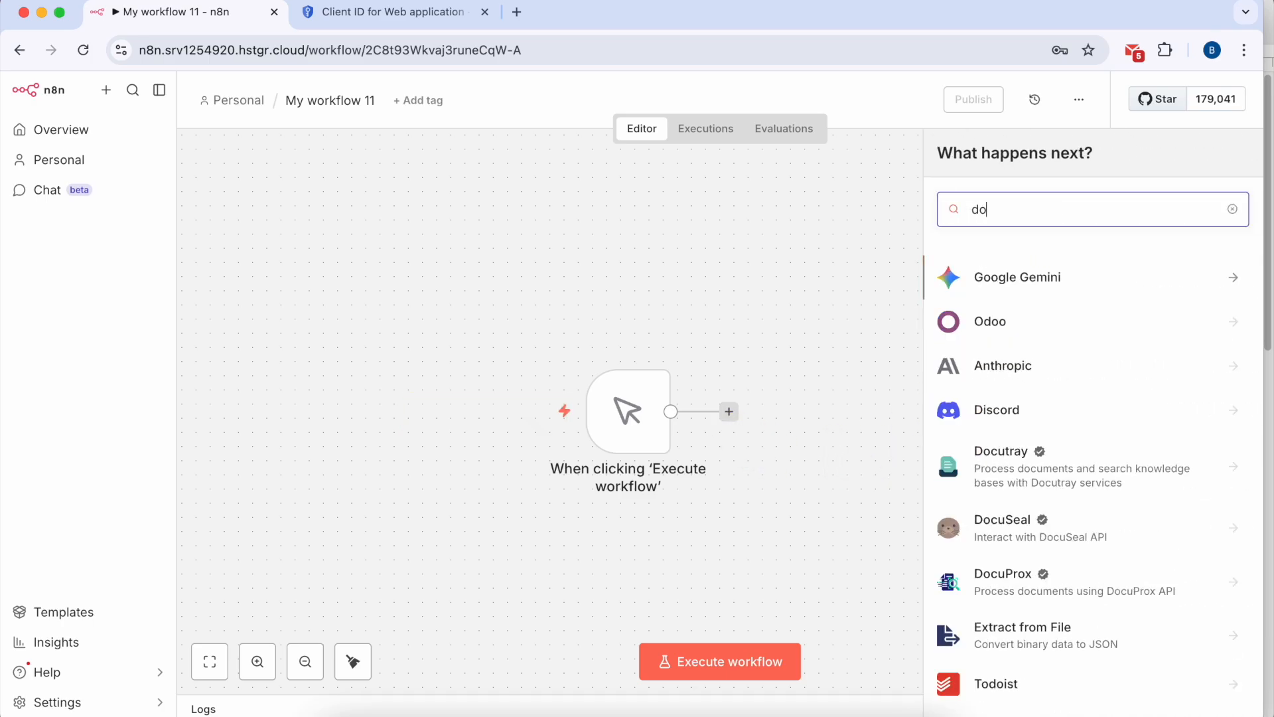
text(cs)
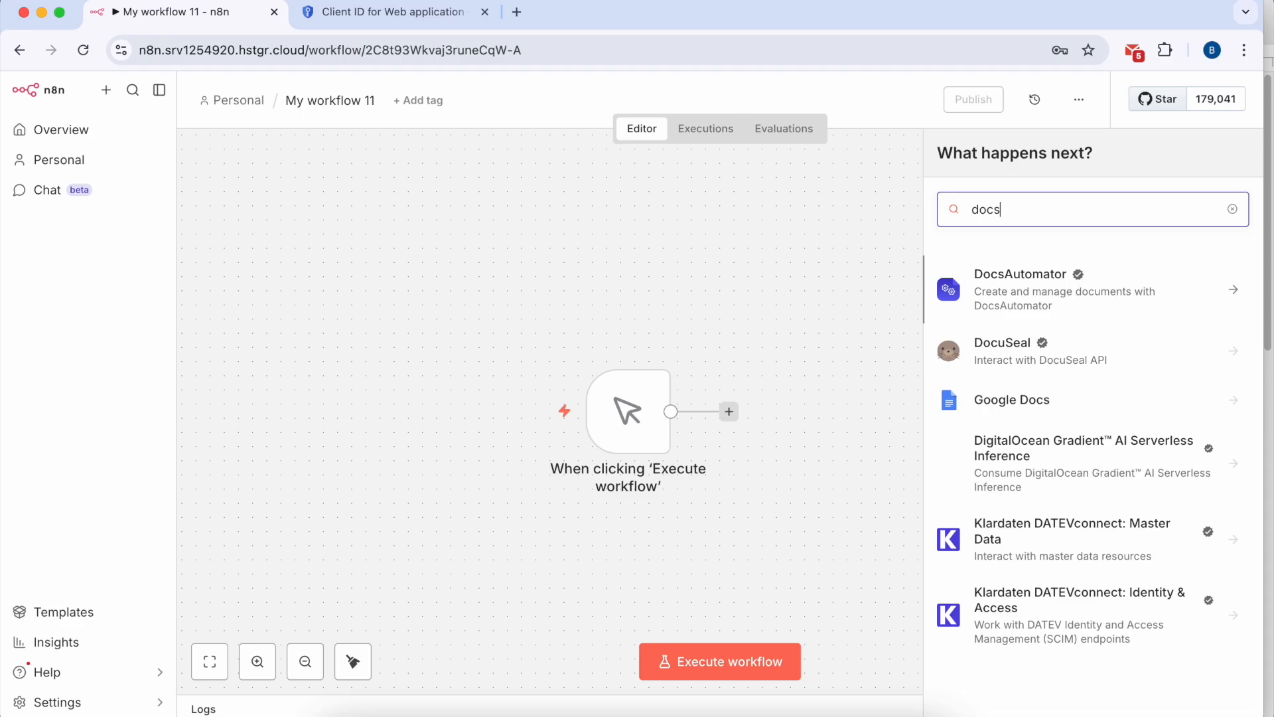
click(1073, 403)
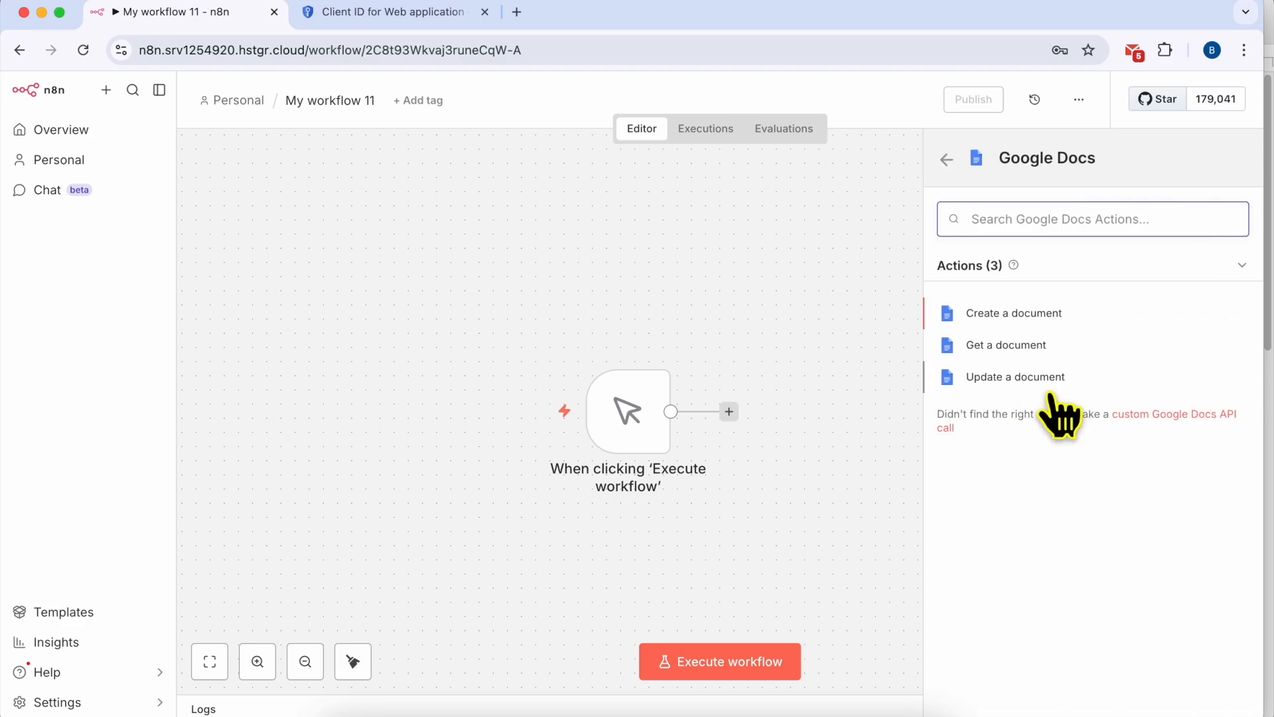
click(1031, 314)
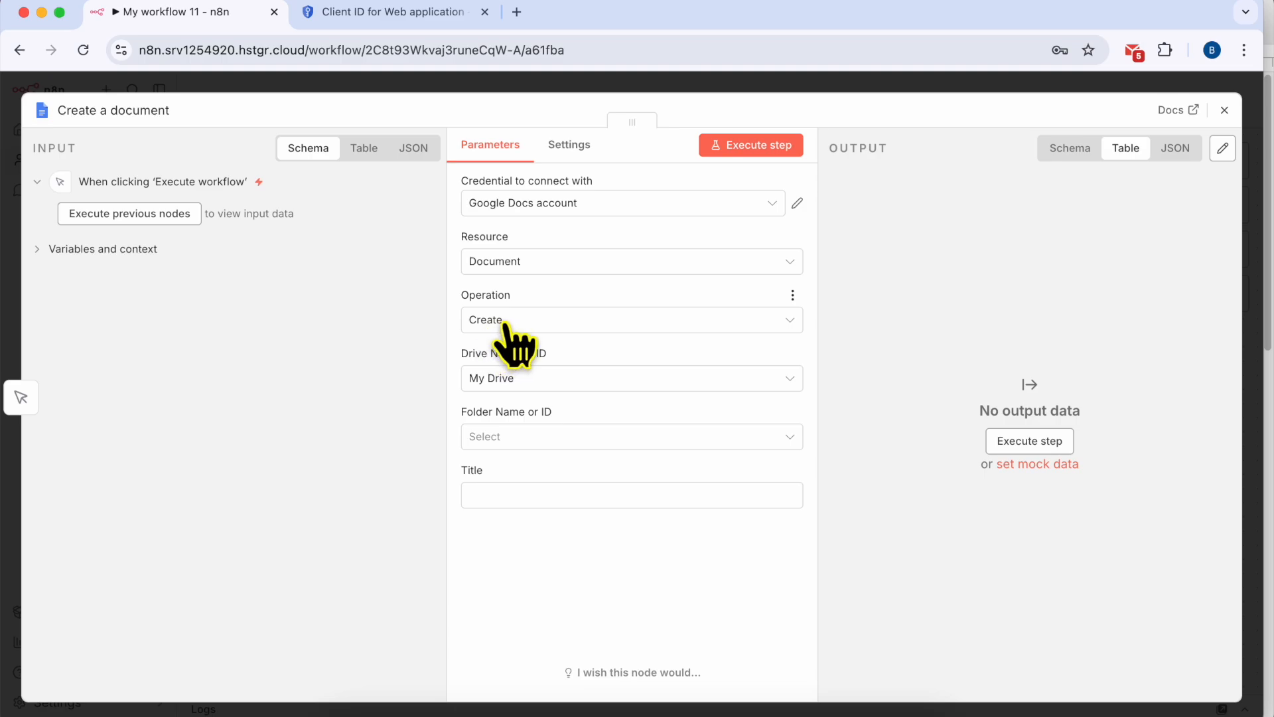
Select the Google Docs account credential, keep the Document resource with the Create operation, and check the Drive Name or ID setting
click(548, 205)
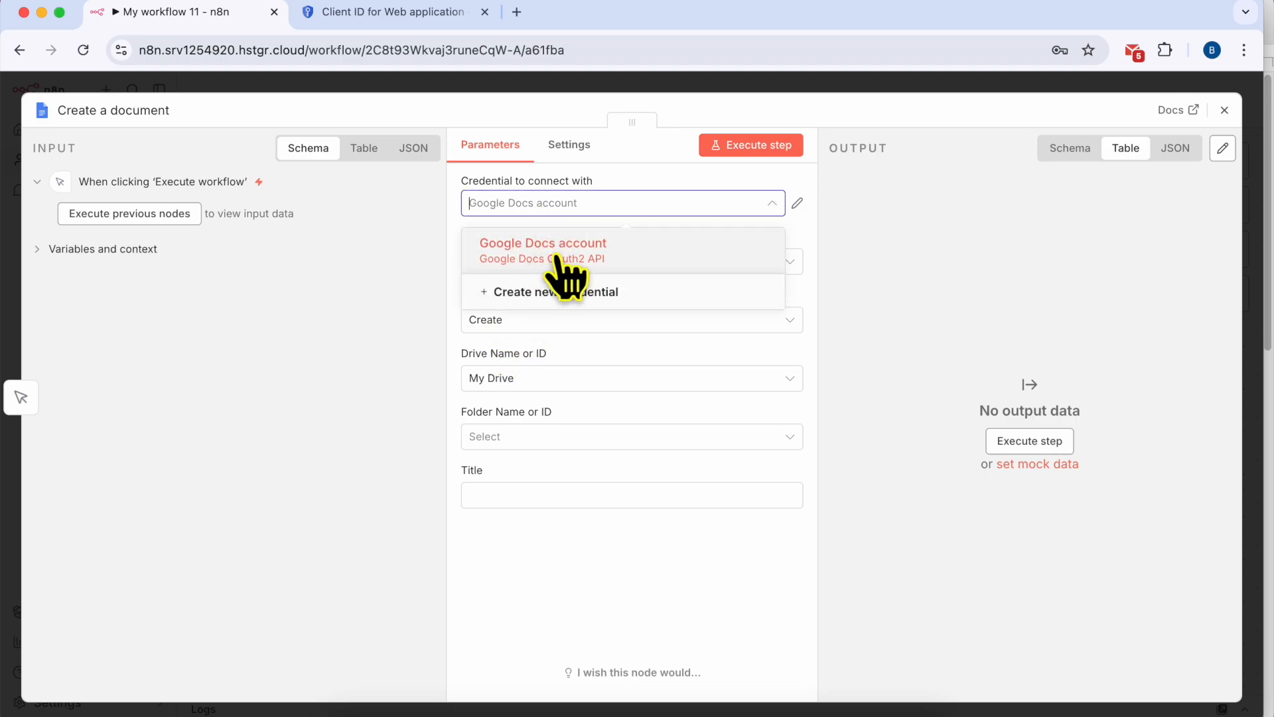
click(564, 249)
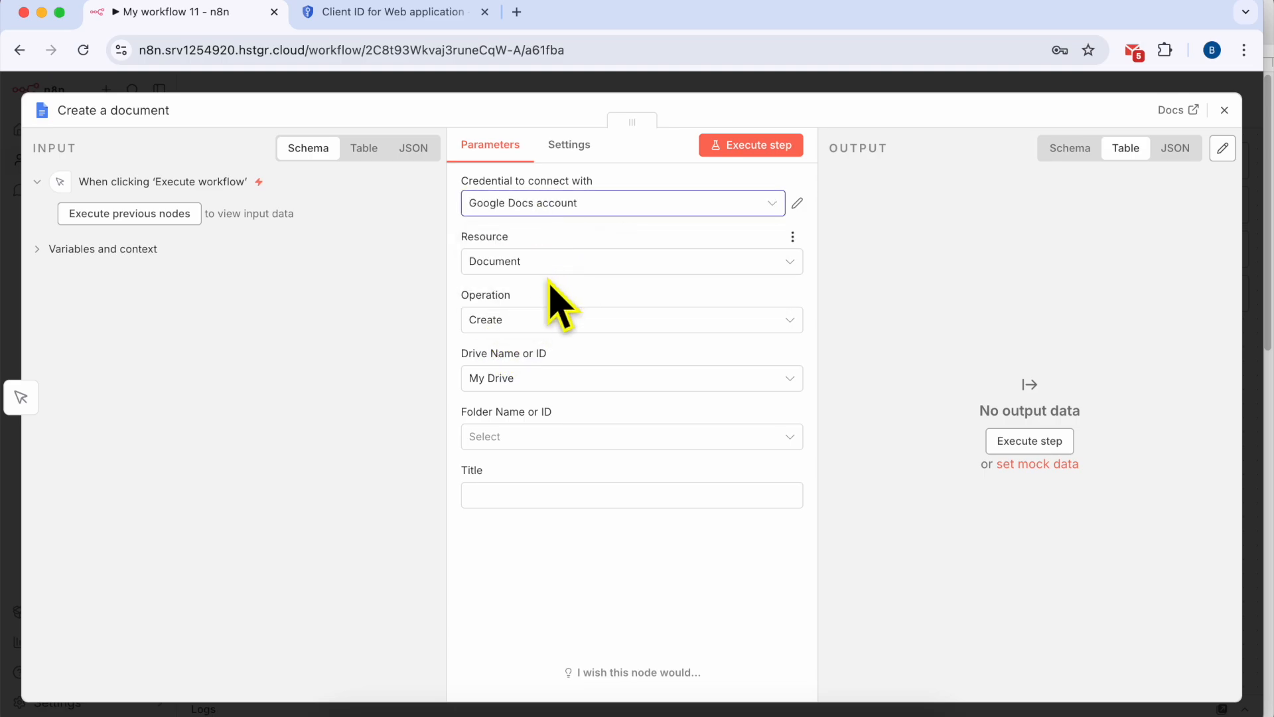
click(546, 266)
click(555, 304)
click(563, 322)
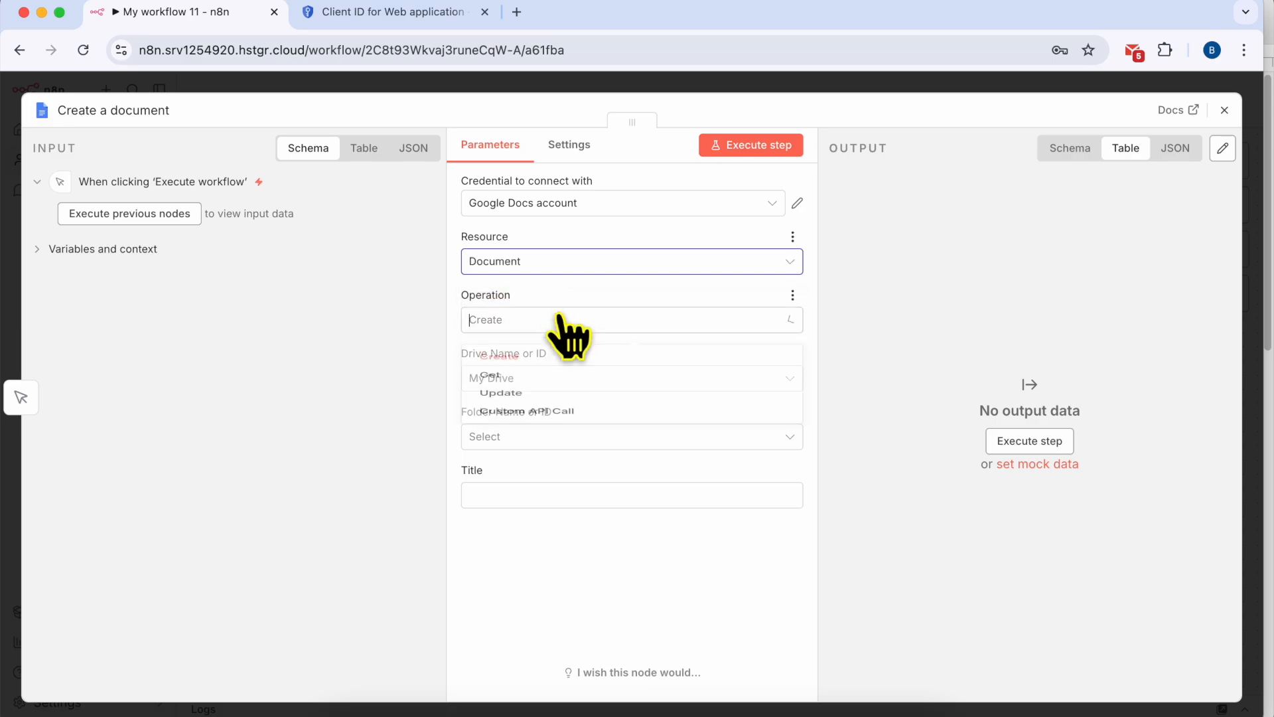
click(554, 369)
triple_click(469, 357)
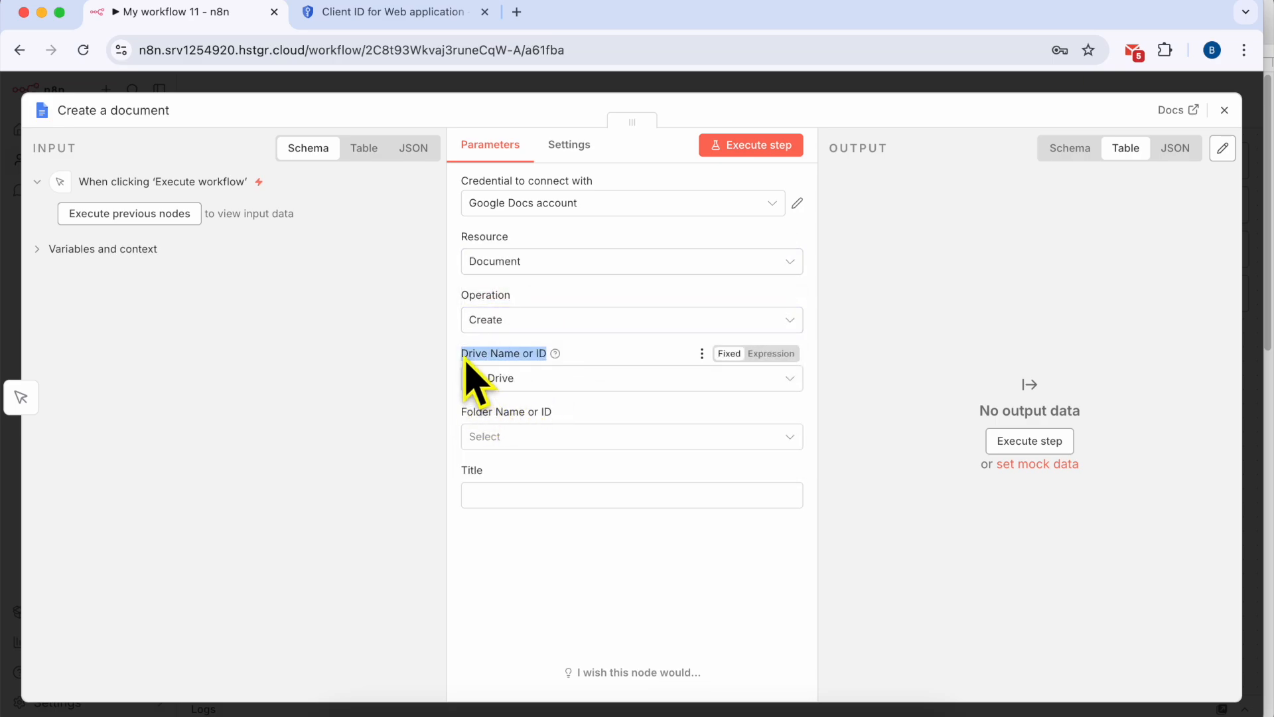
Set the new document's Drive to My Drive and its folder to the root folder "/"
click(531, 380)
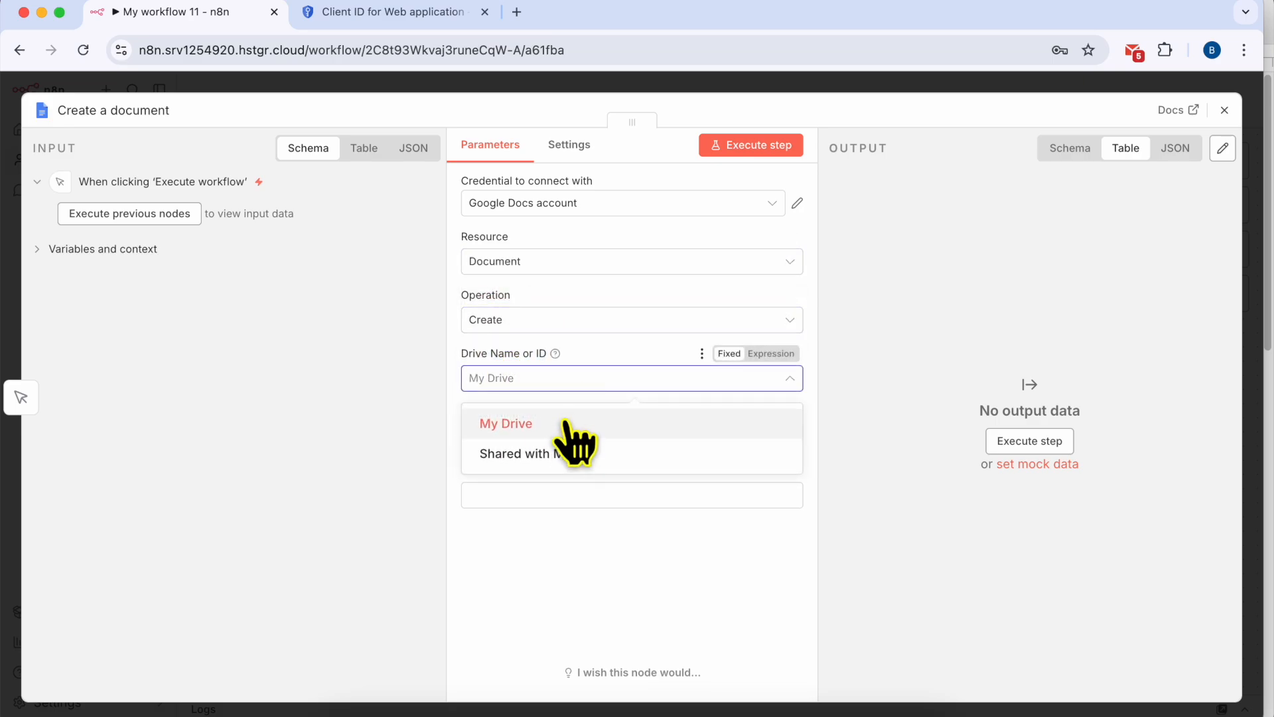
click(606, 373)
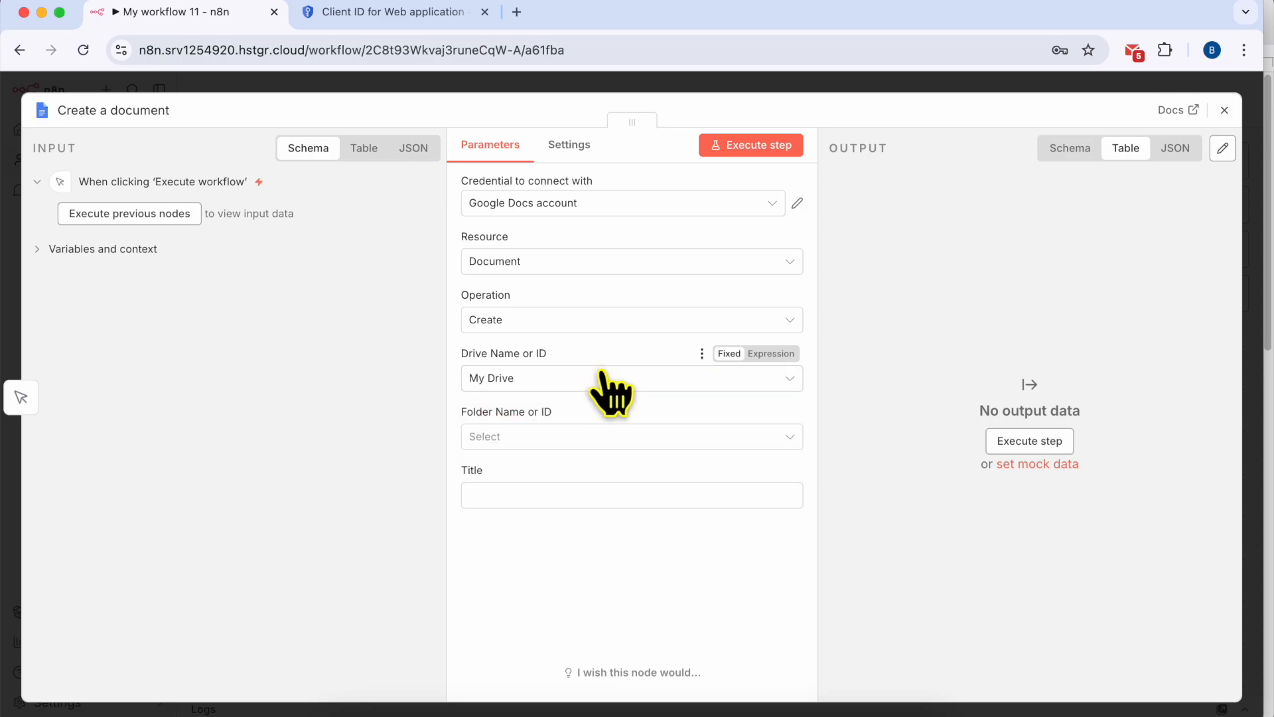
click(566, 379)
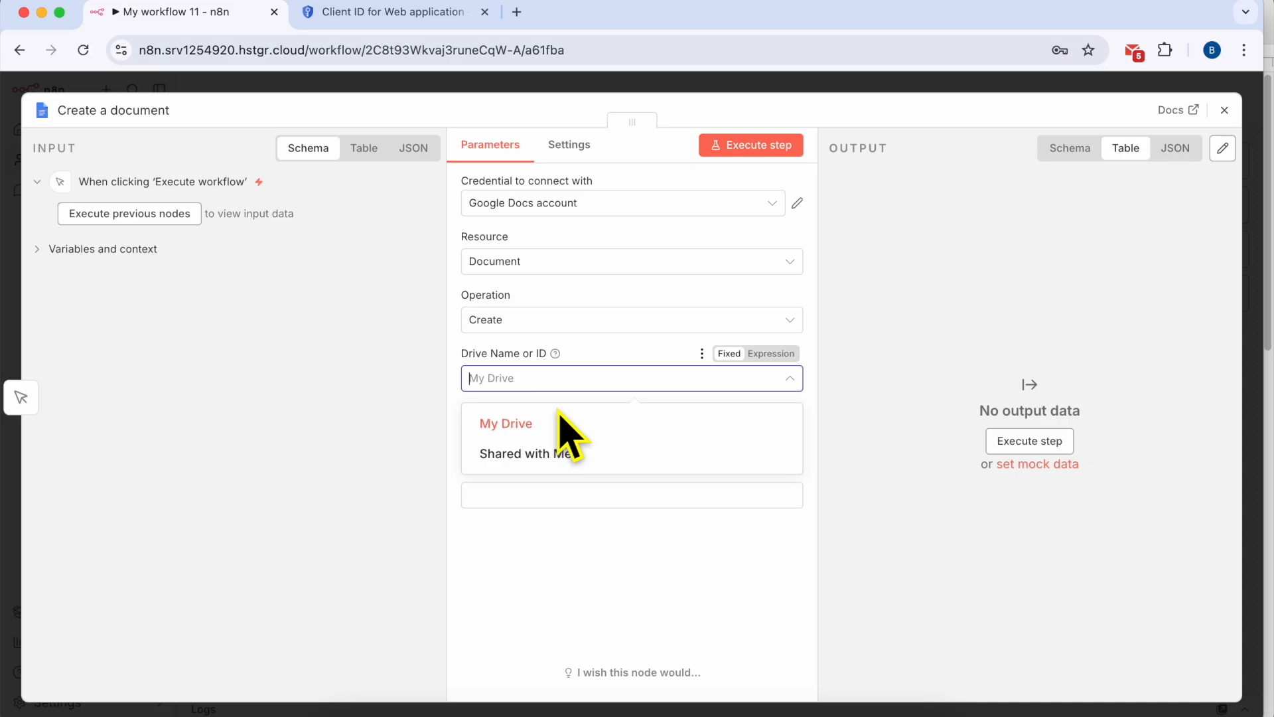
click(548, 423)
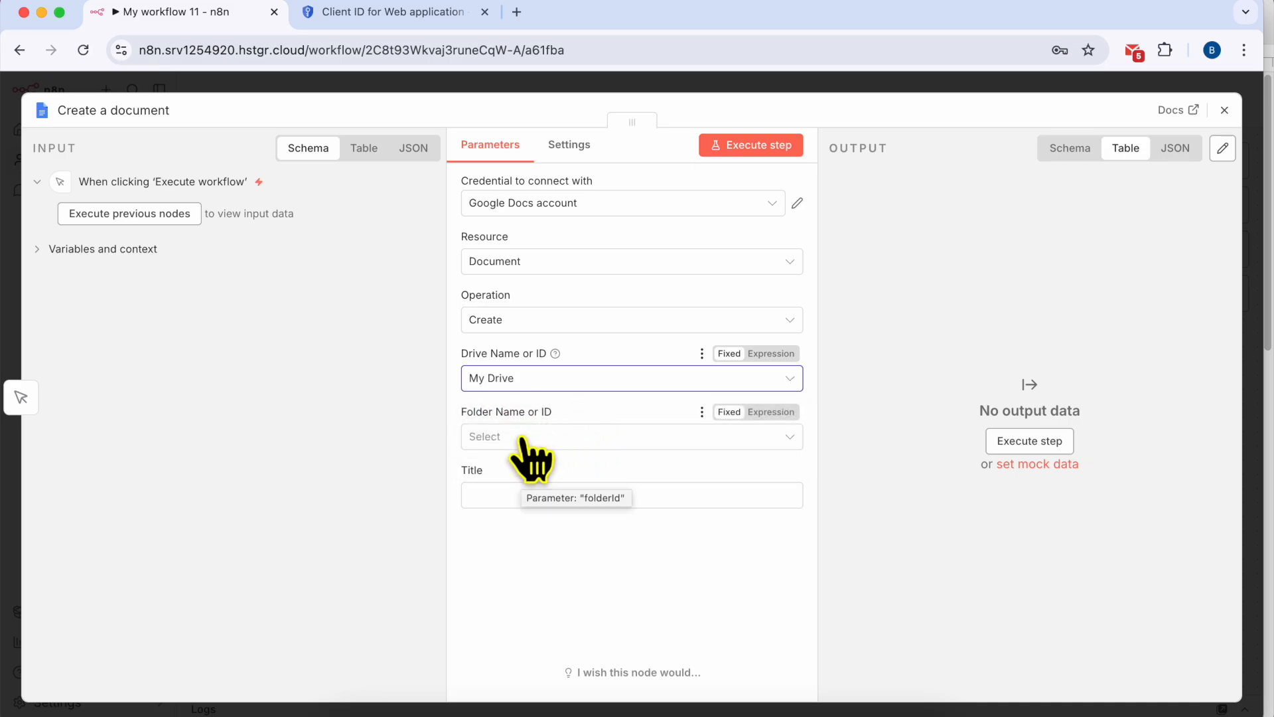
click(518, 441)
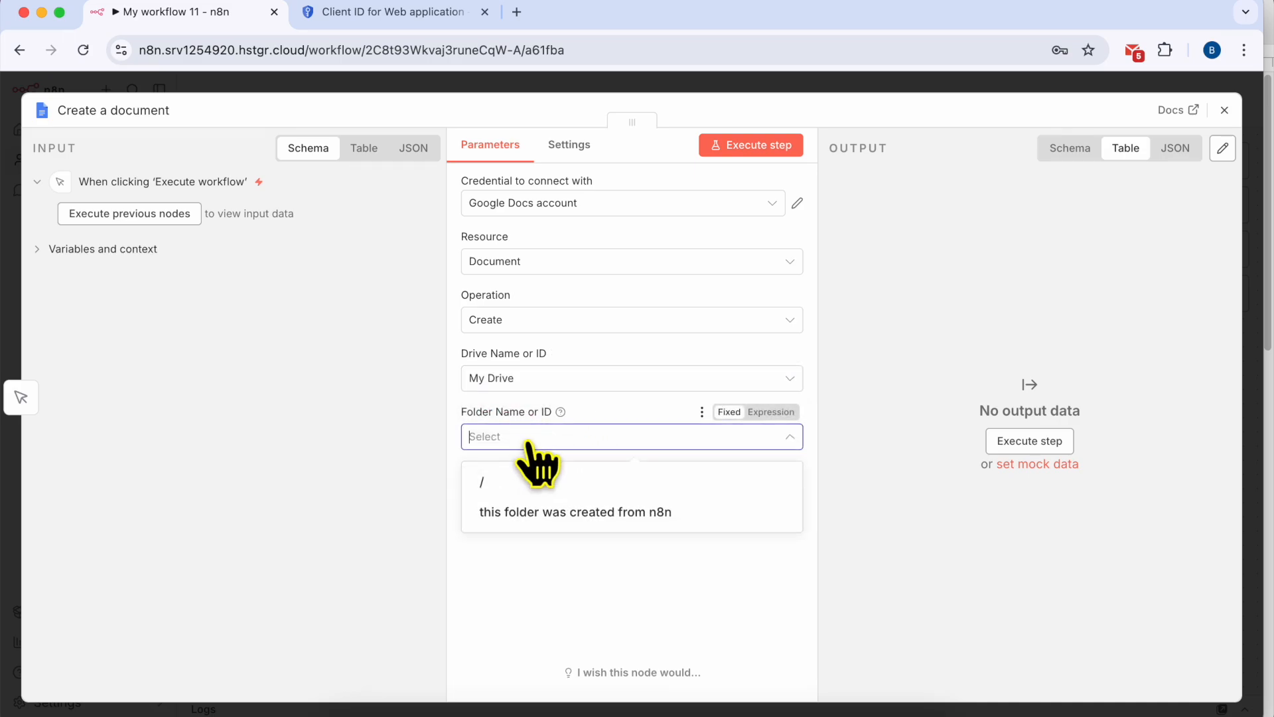
click(575, 440)
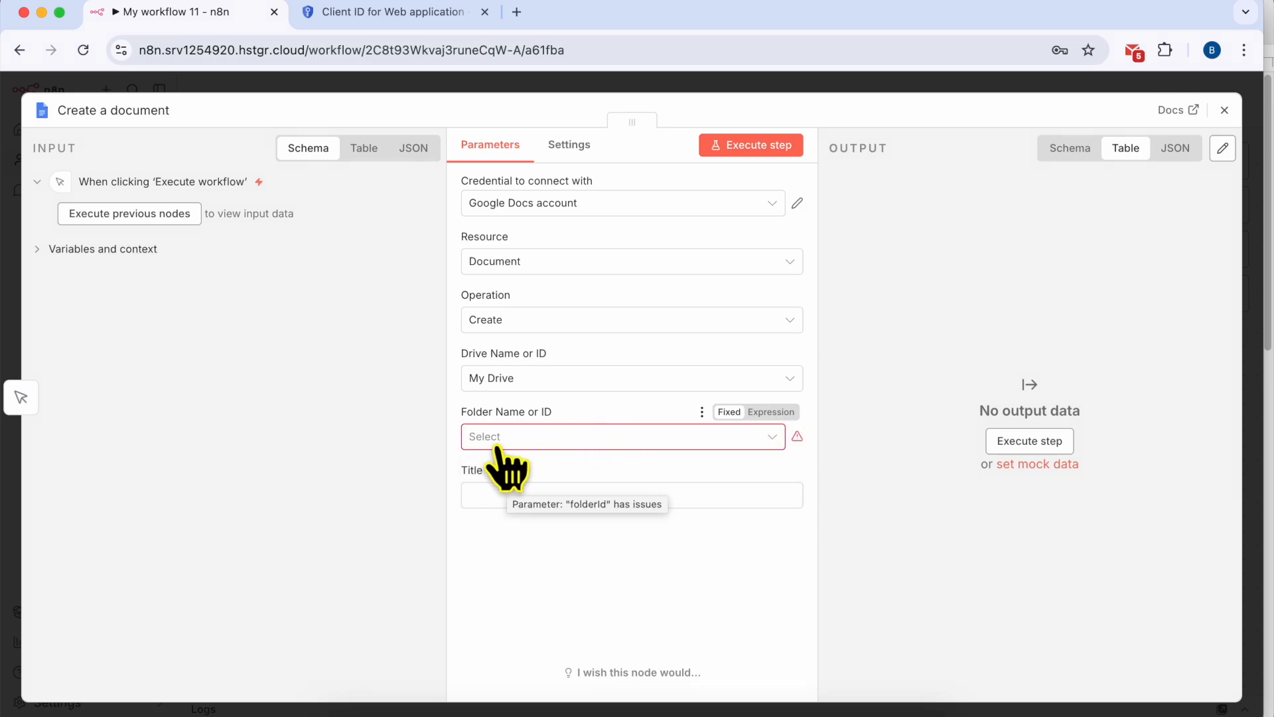
click(554, 440)
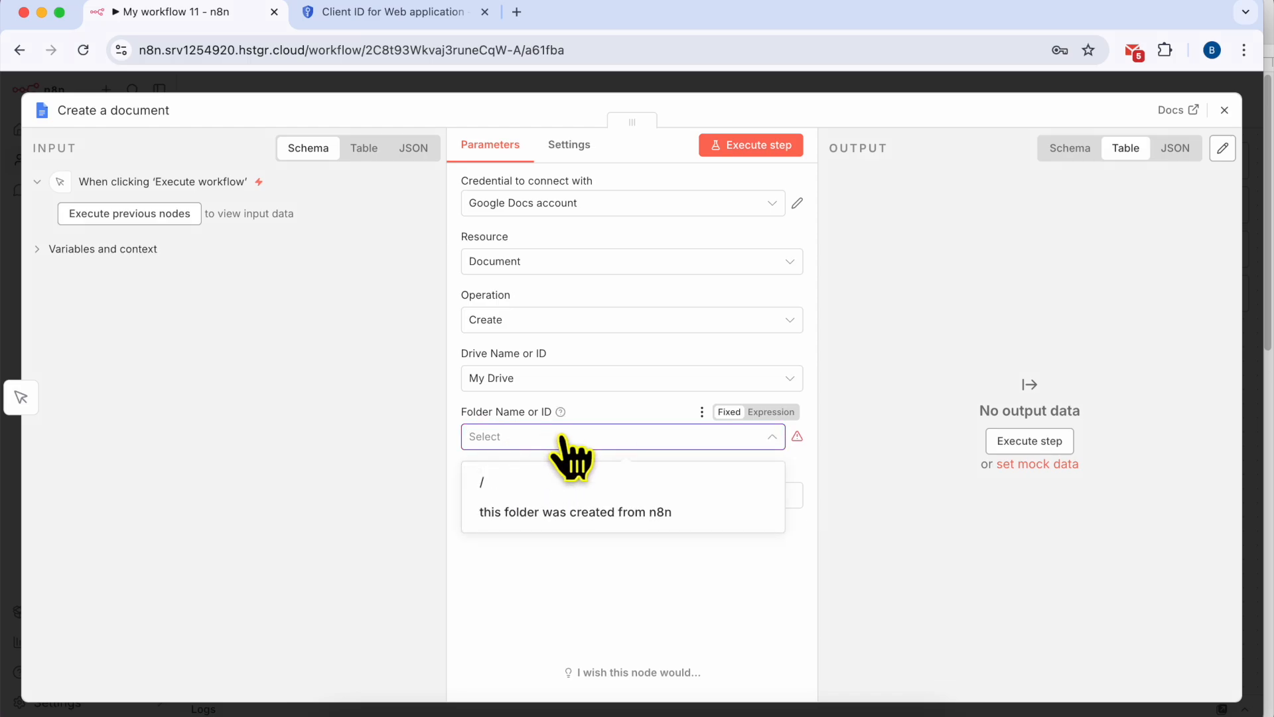
click(510, 483)
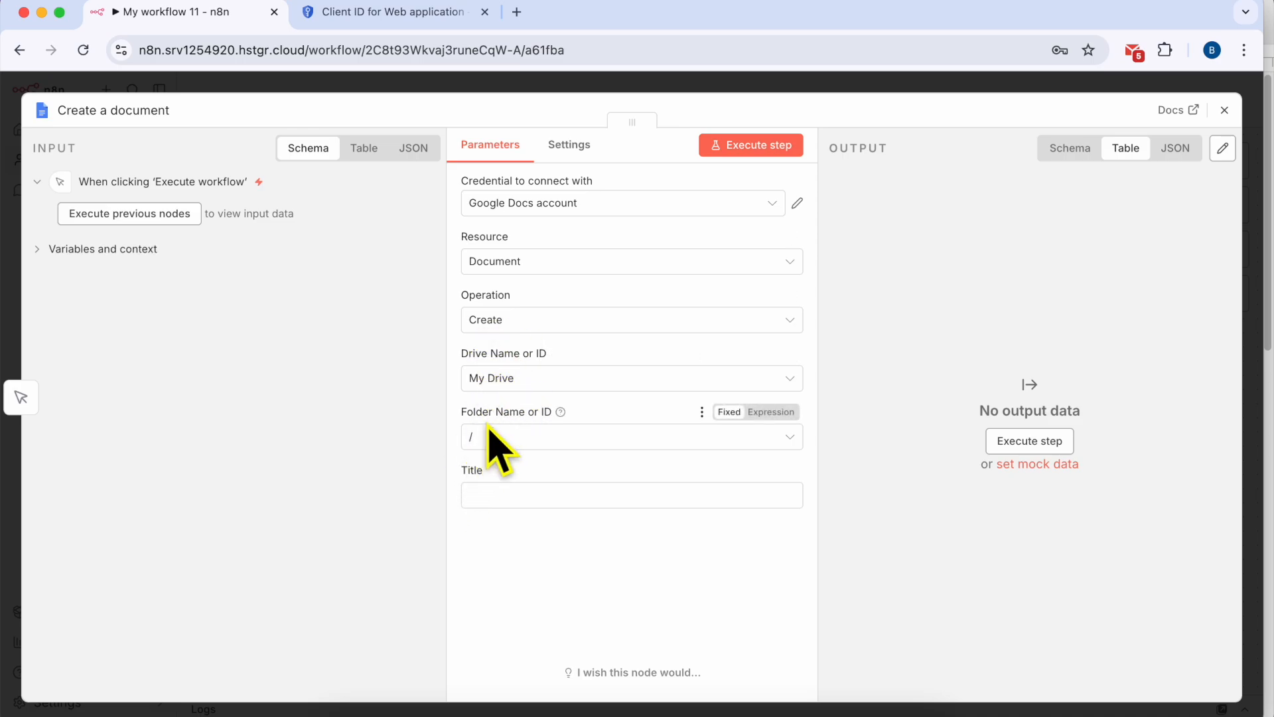
Title the document "this google docs is created using n8n", execute the node, and check the id and name in its output
click(499, 494)
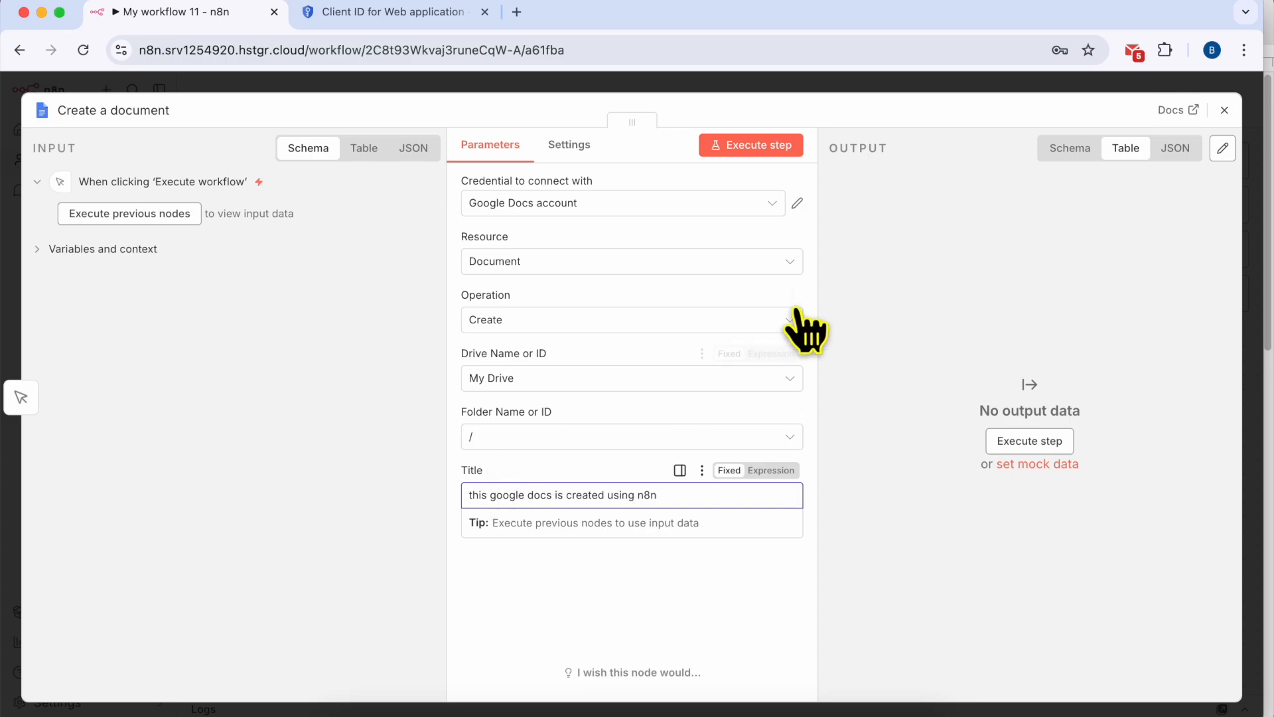
click(842, 291)
click(746, 148)
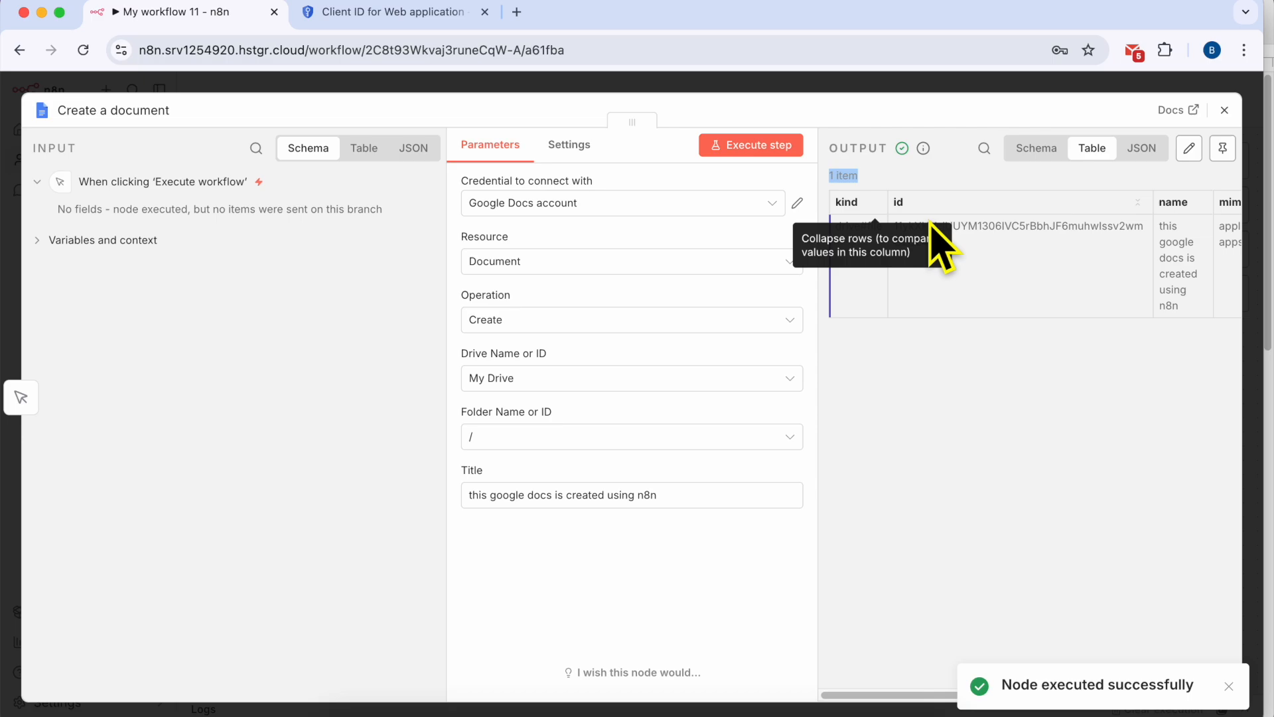
double_click(967, 223)
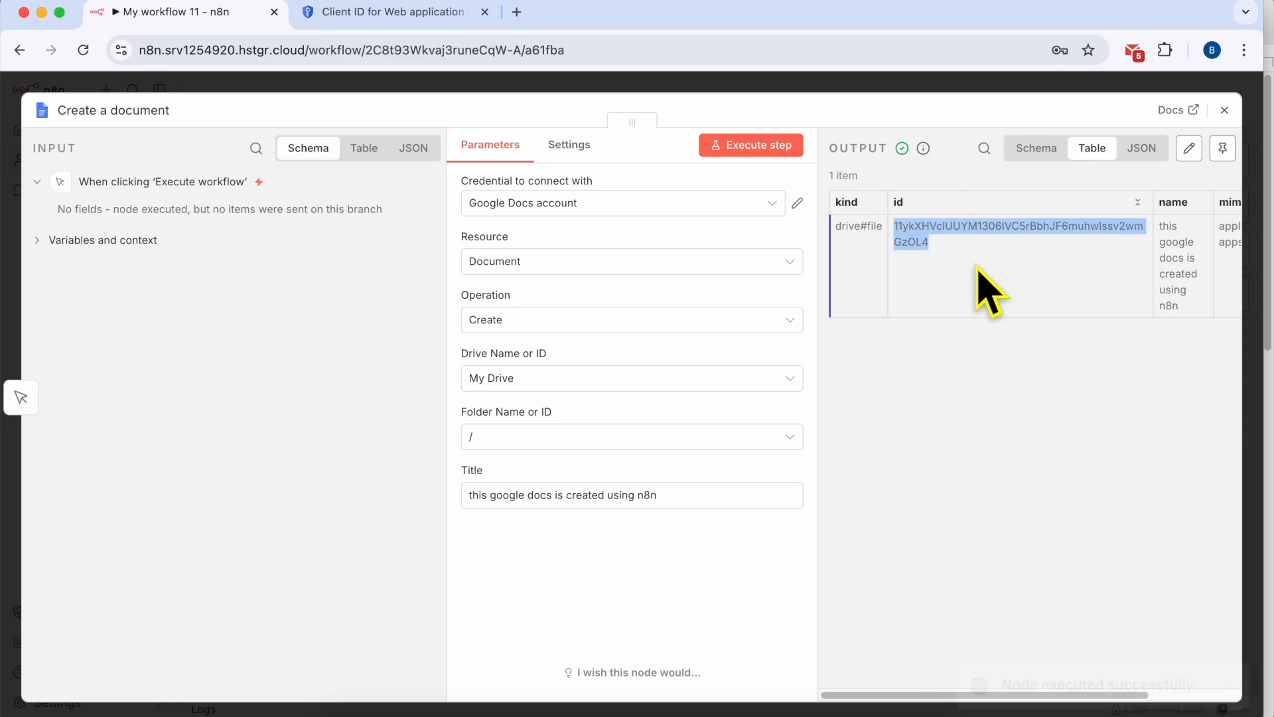
scroll(989, 286, right, 3)
triple_click(1061, 258)
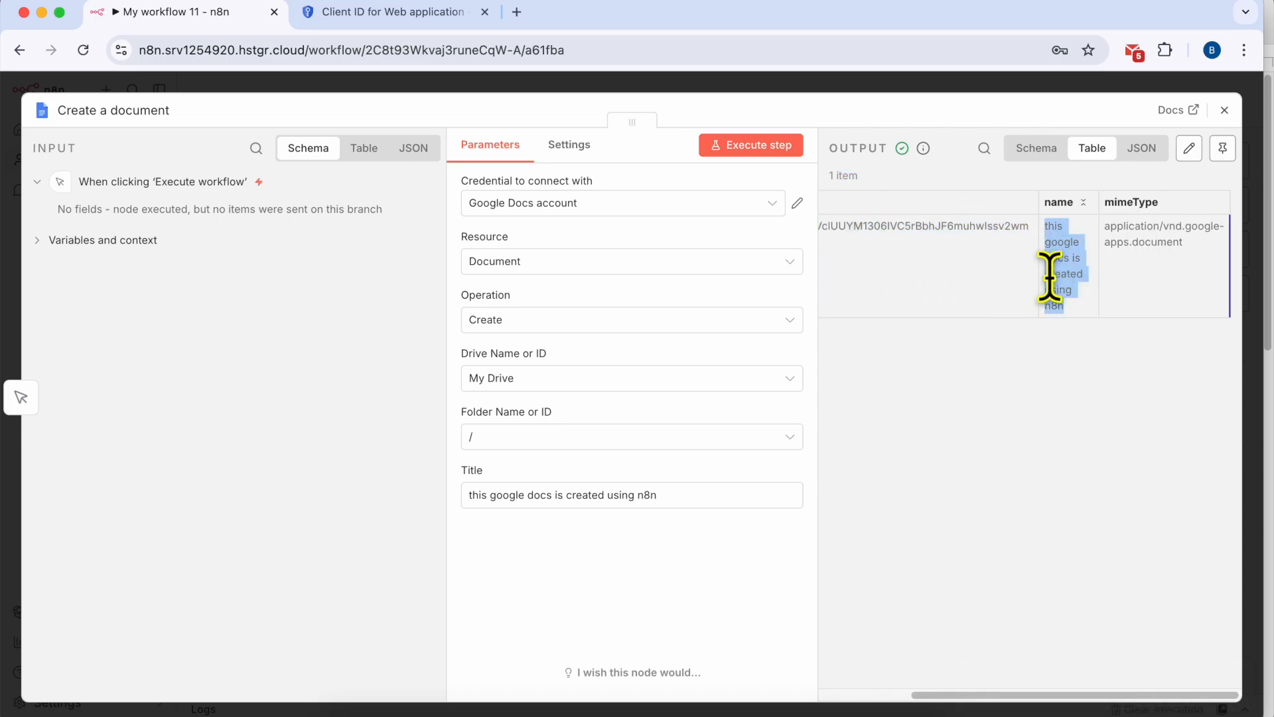
Go to docs.google.com, reopen the n8n workflow in a separate browser tab, and open the document "this google docs is created using n8n"
click(416, 51)
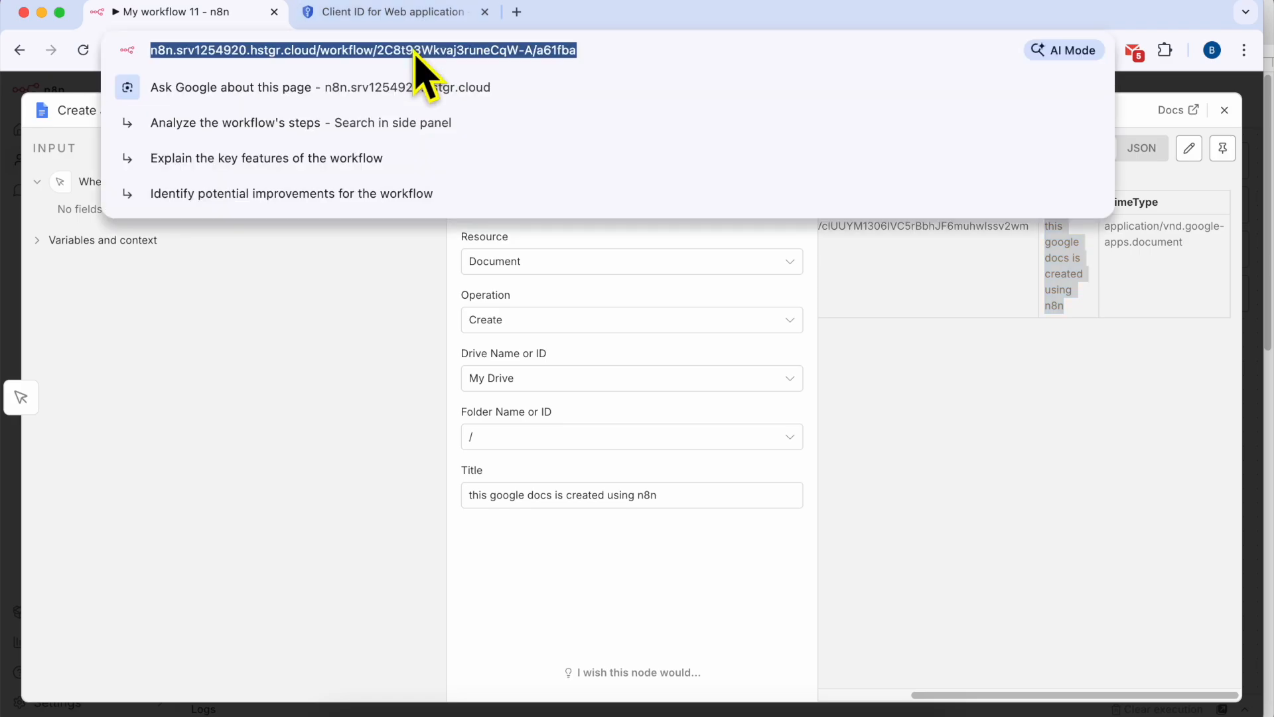
text(di)
key(BackSpace)
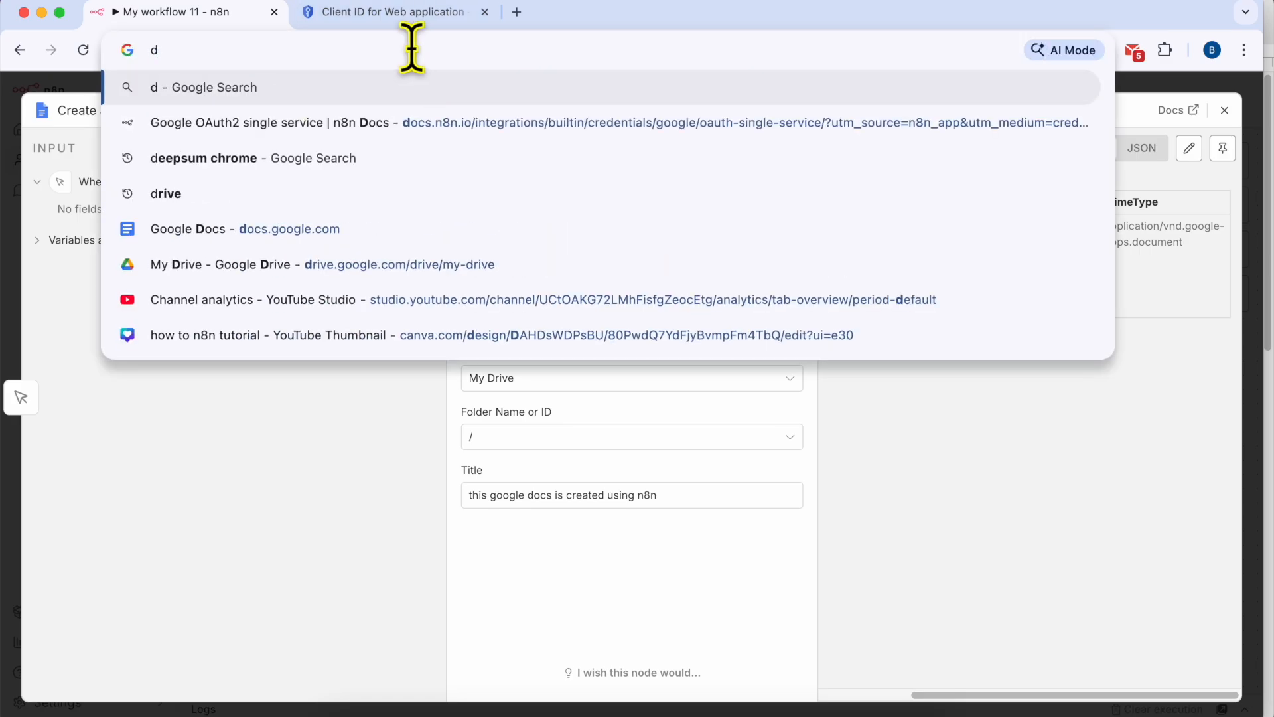
text(ocs.google.com)
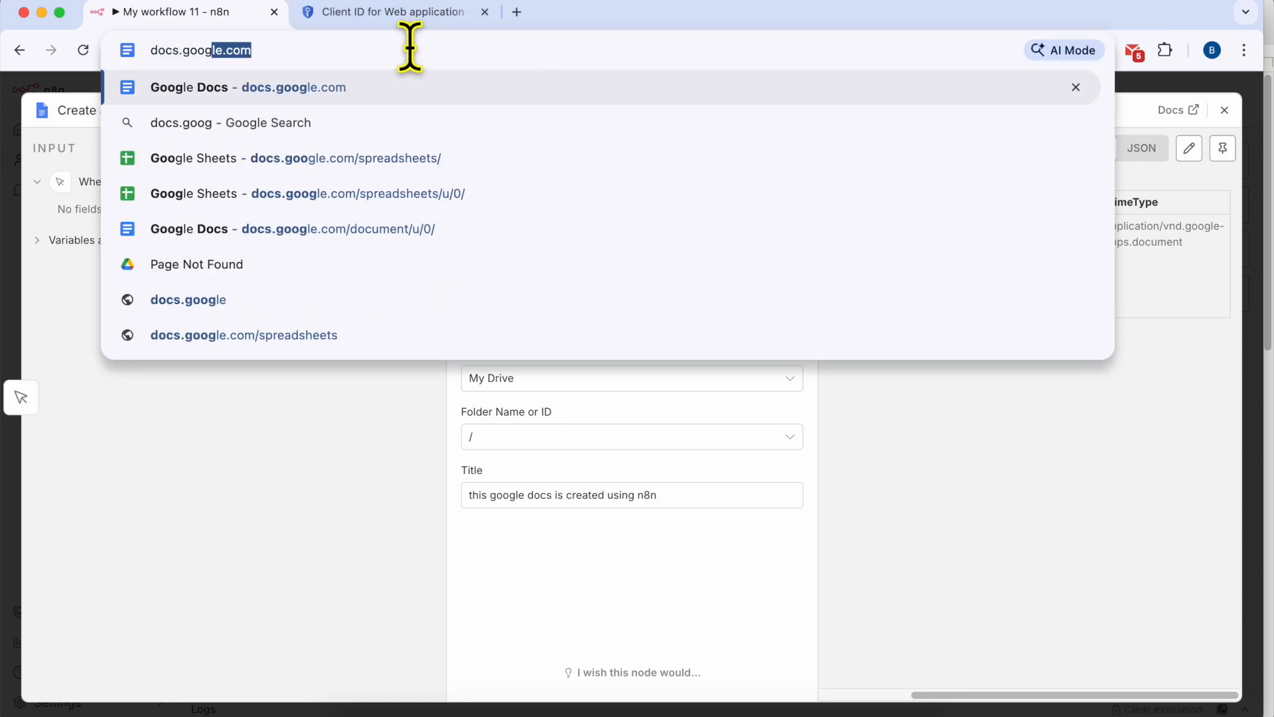
key(Return)
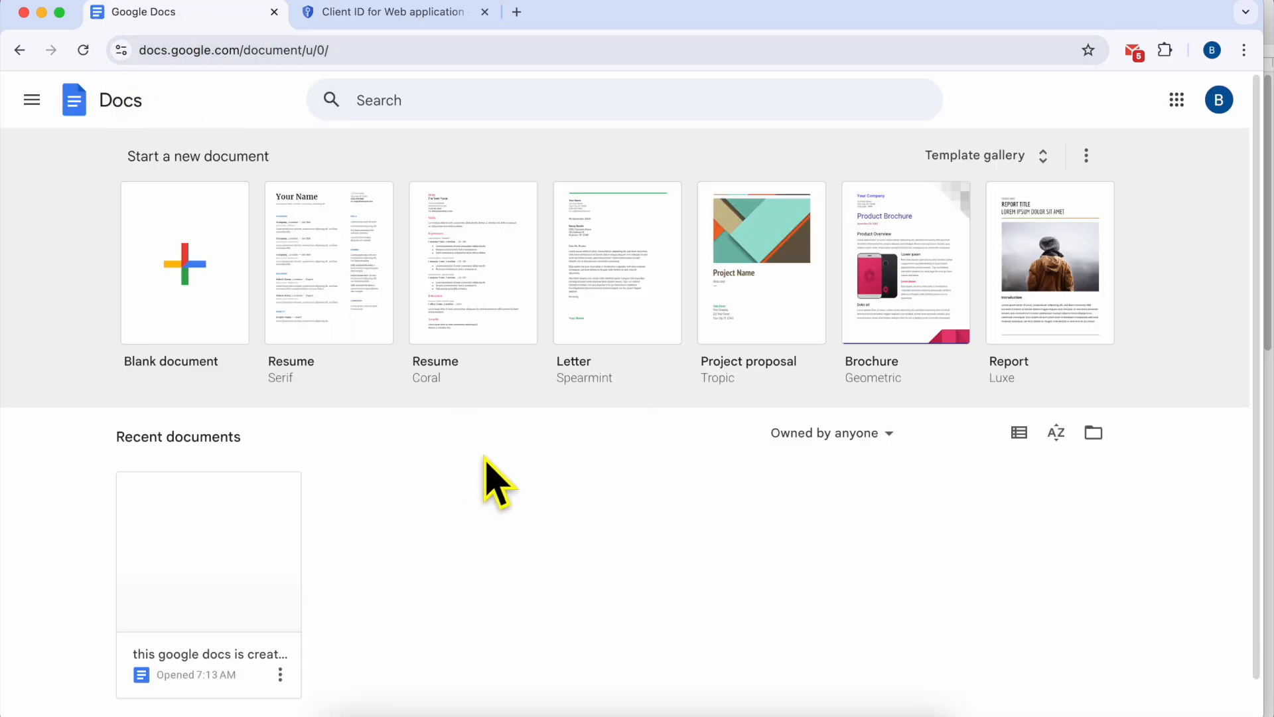
super+click(26, 51)
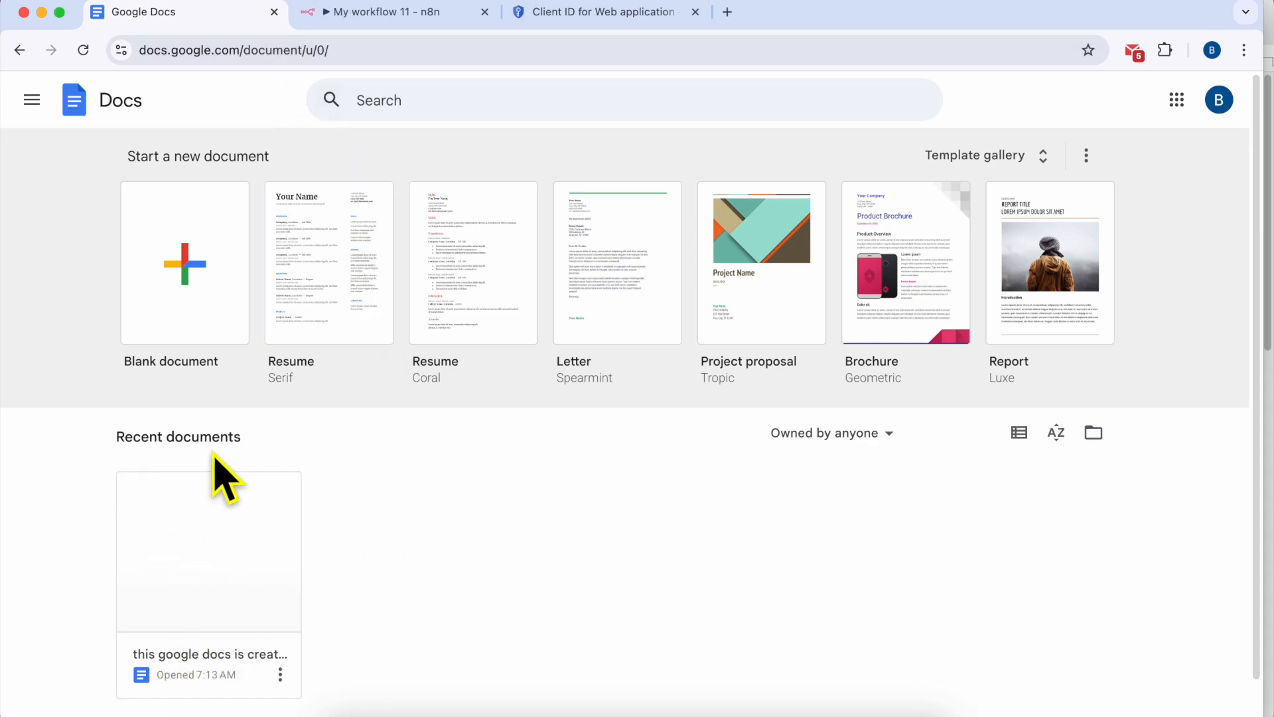
click(199, 606)
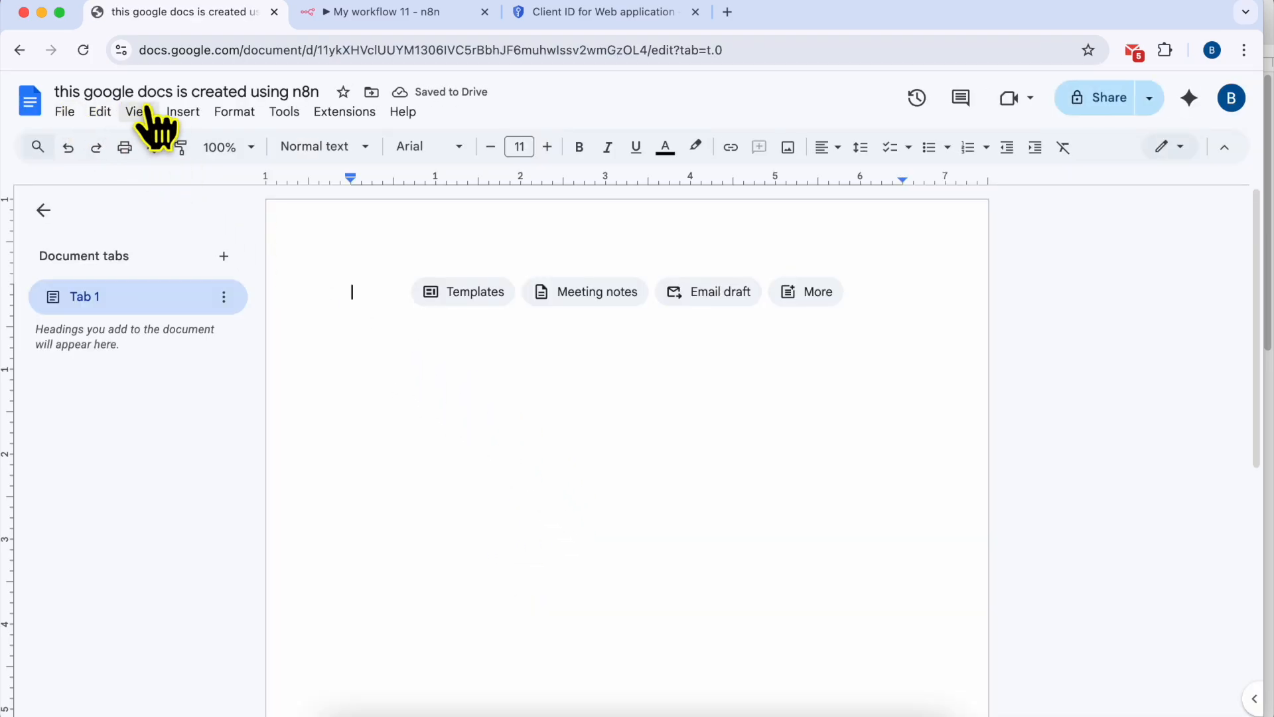
Return to My workflow 11, close the Create a document node, and review the Google Docs connection test actions in the notes
click(401, 17)
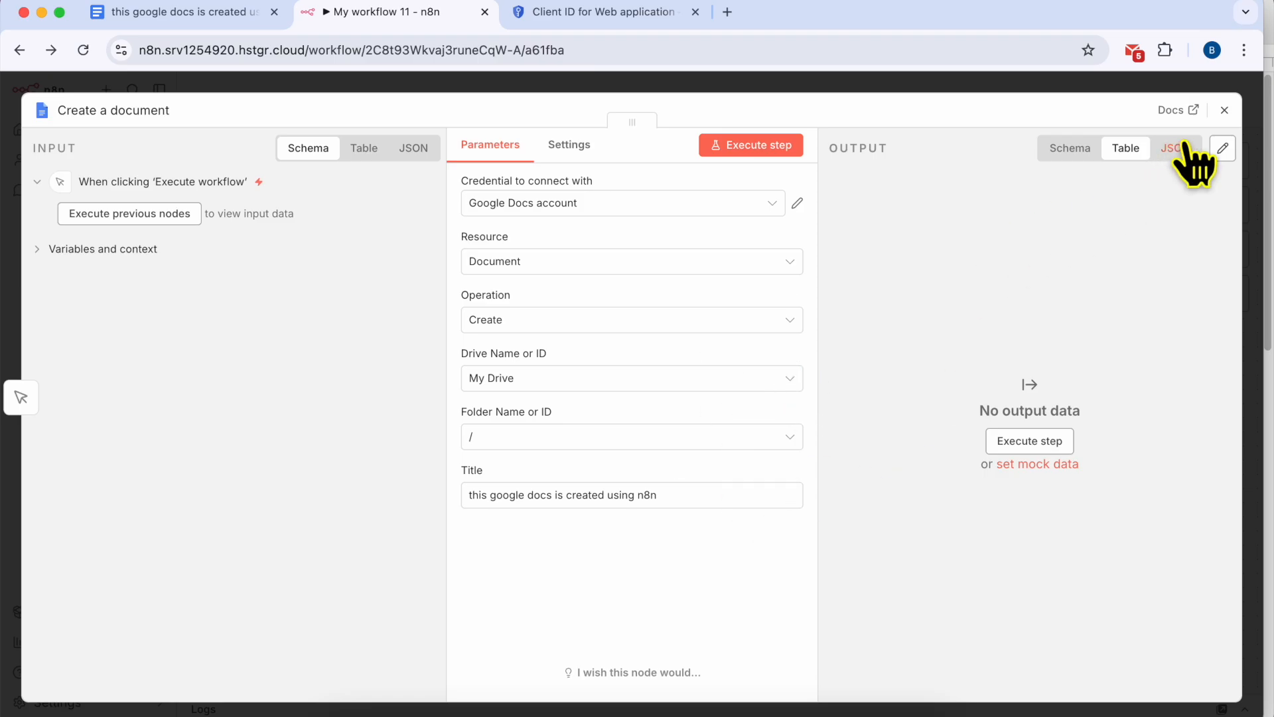
click(1225, 110)
click(448, 714)
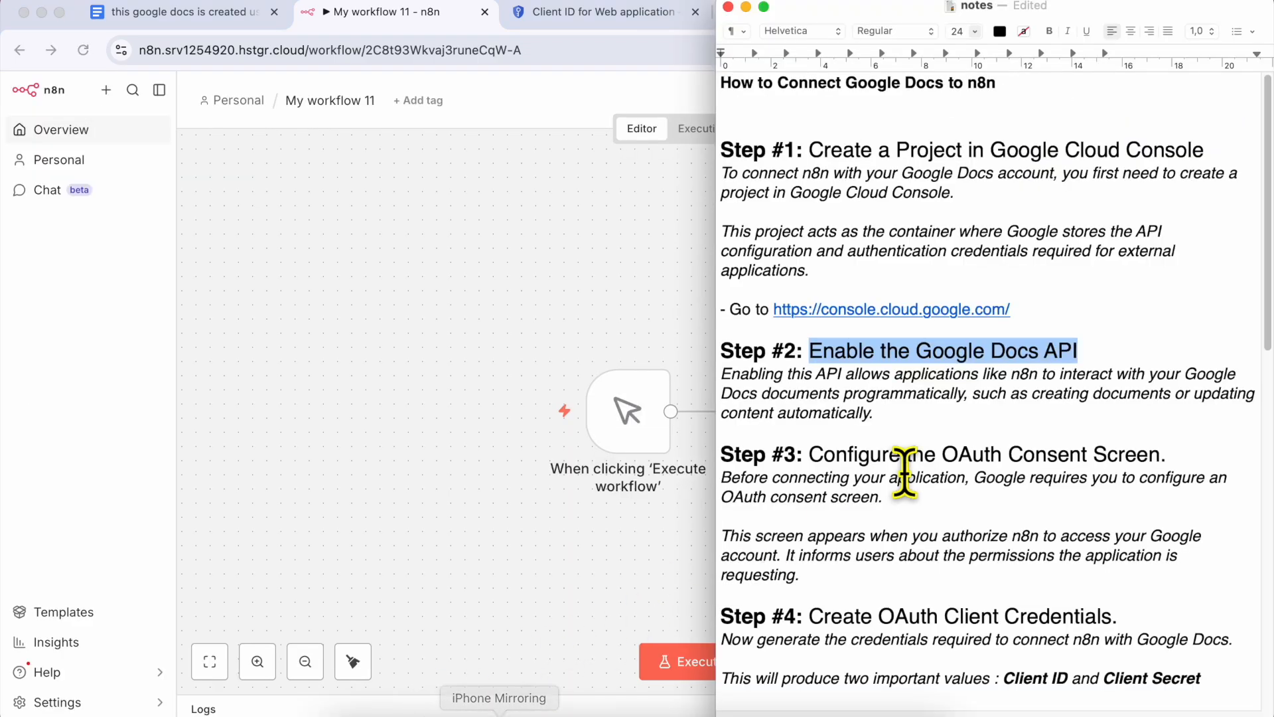
scroll(882, 498, down, 10)
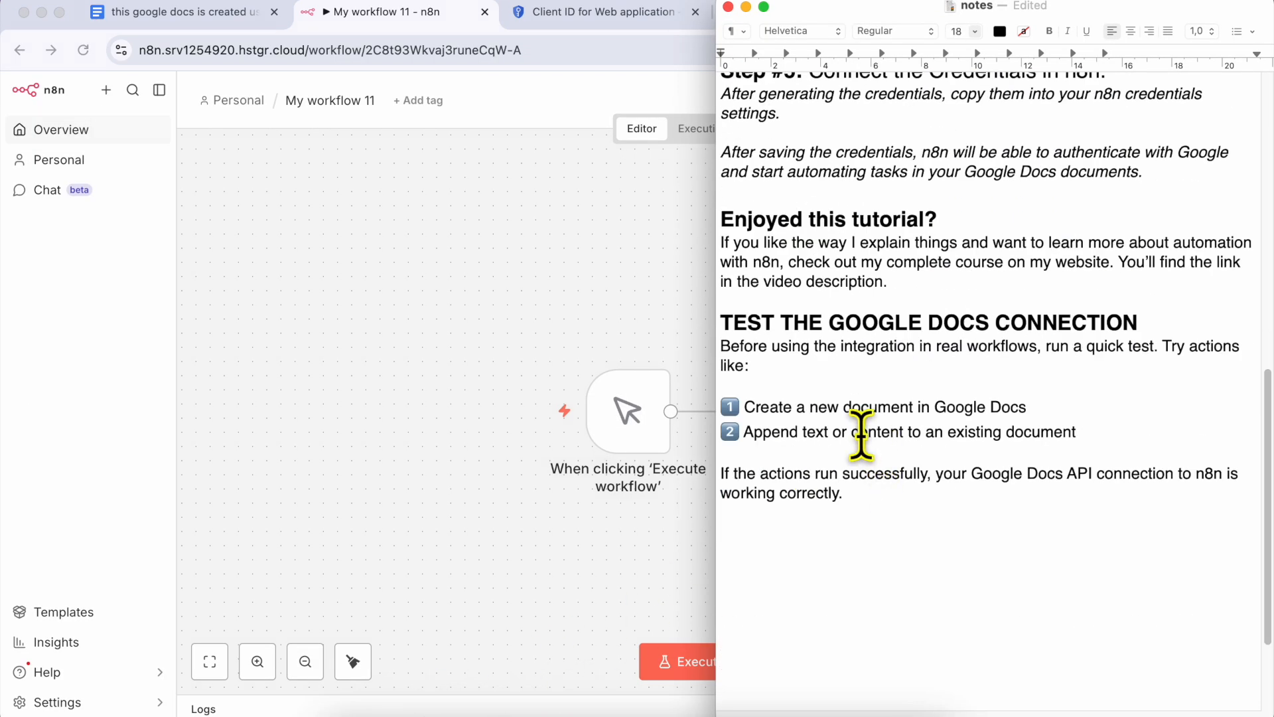
shift+click(1099, 425)
click(531, 357)
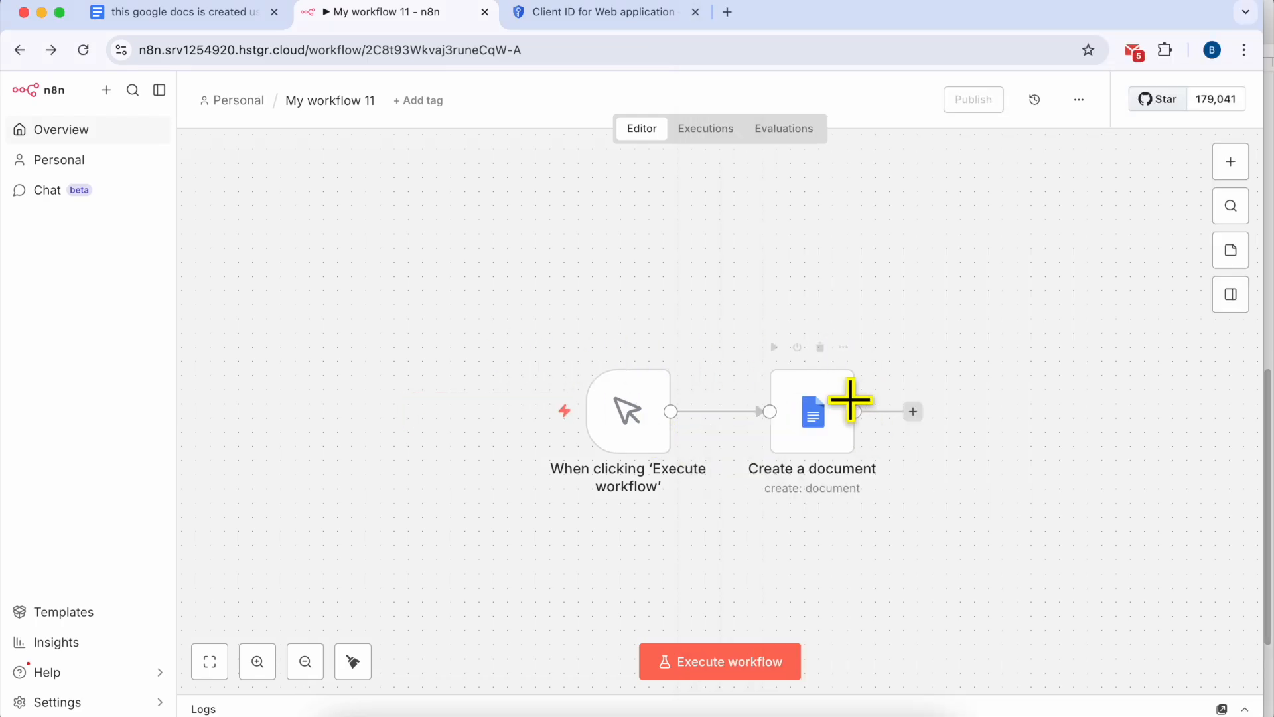
Delete the Create a document node and add a Google Docs Update a document node after the manual trigger
click(822, 348)
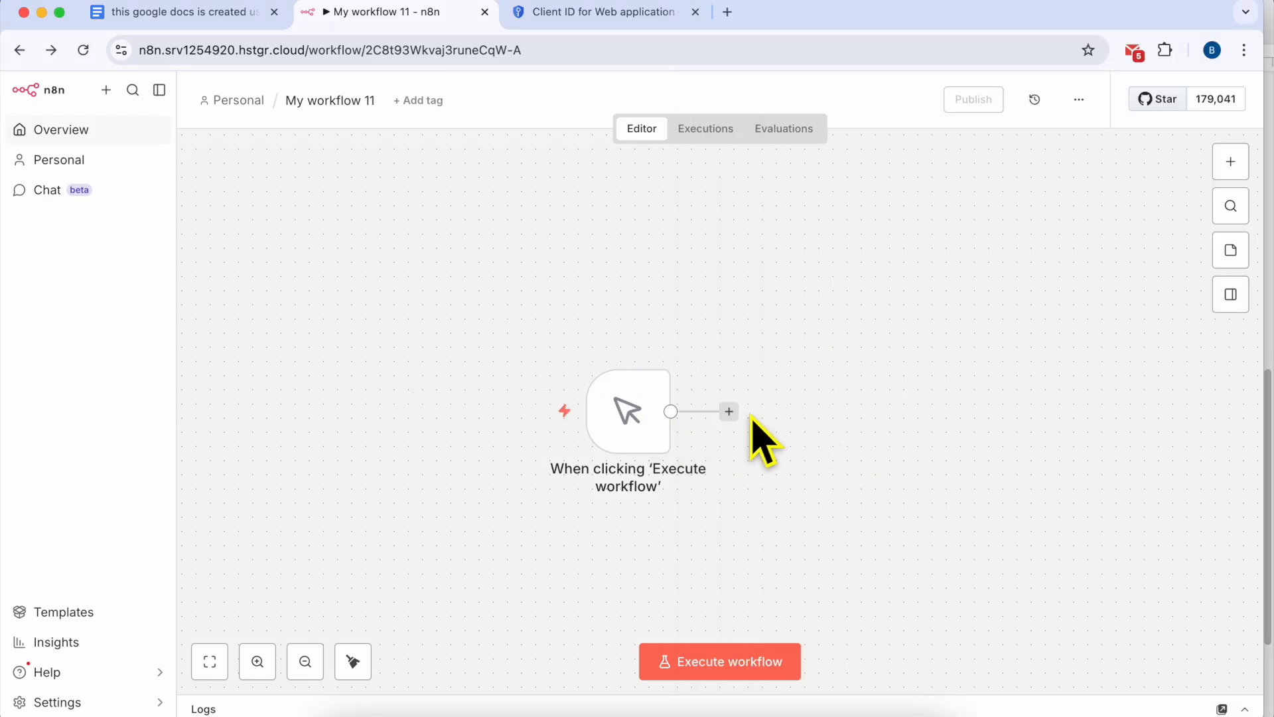
click(729, 412)
text(google docs)
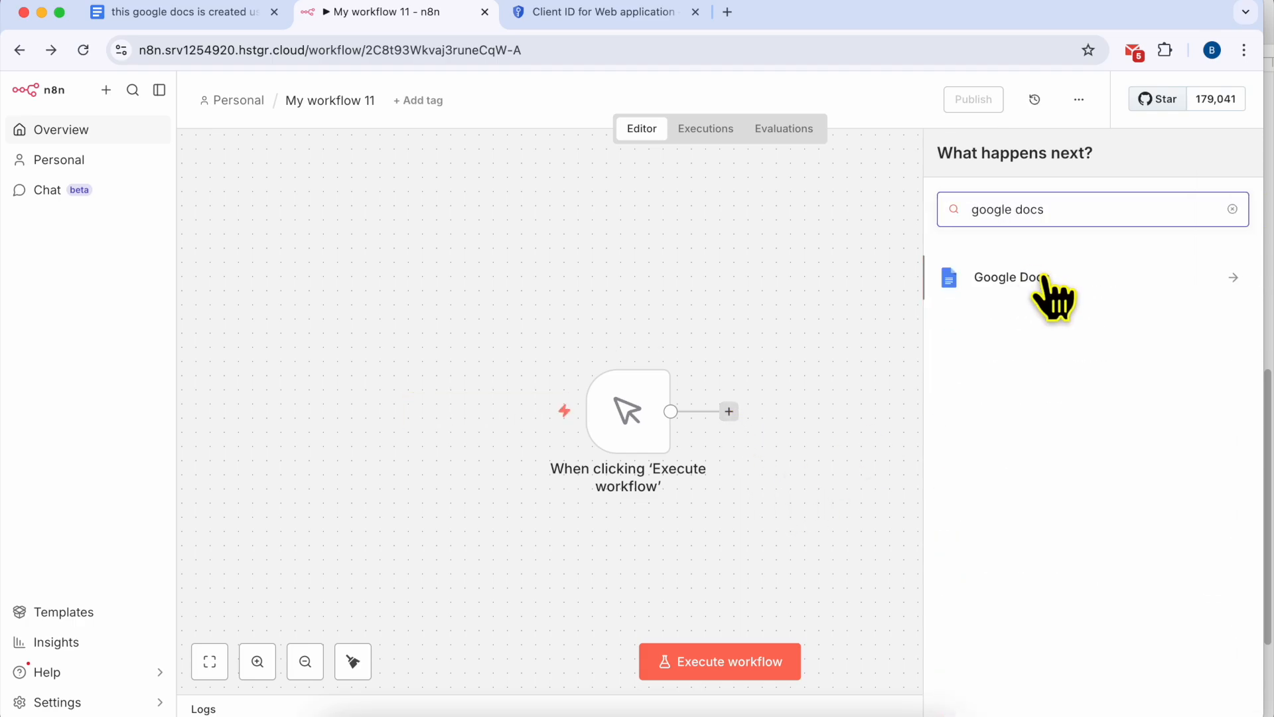
click(1044, 279)
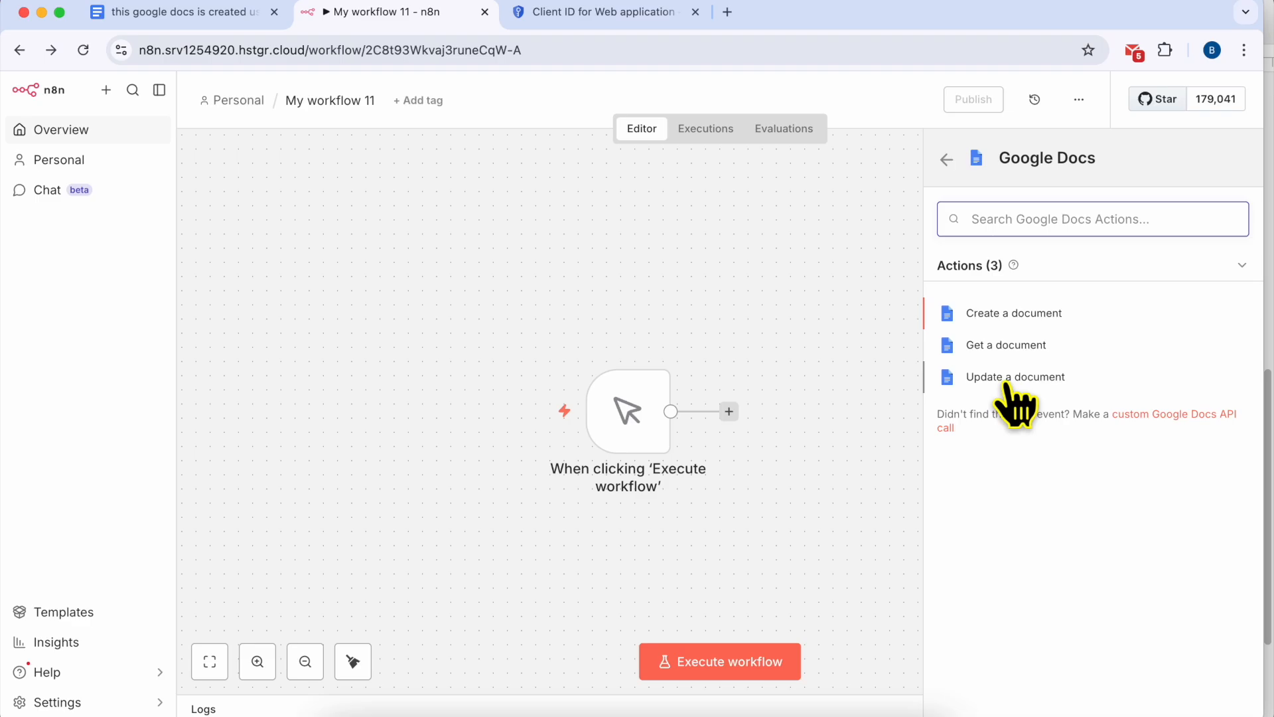
click(1045, 380)
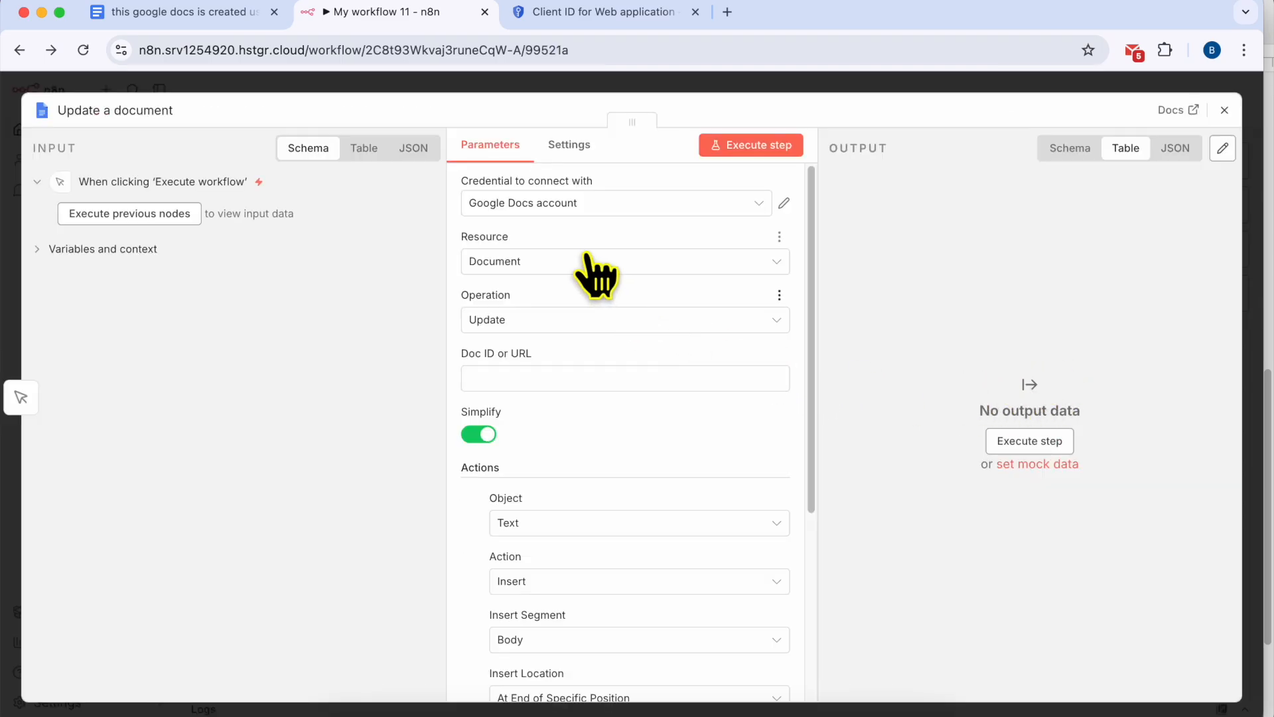
Select the Google Docs account credential with the Document resource and the Update operation for the node
click(562, 206)
click(543, 249)
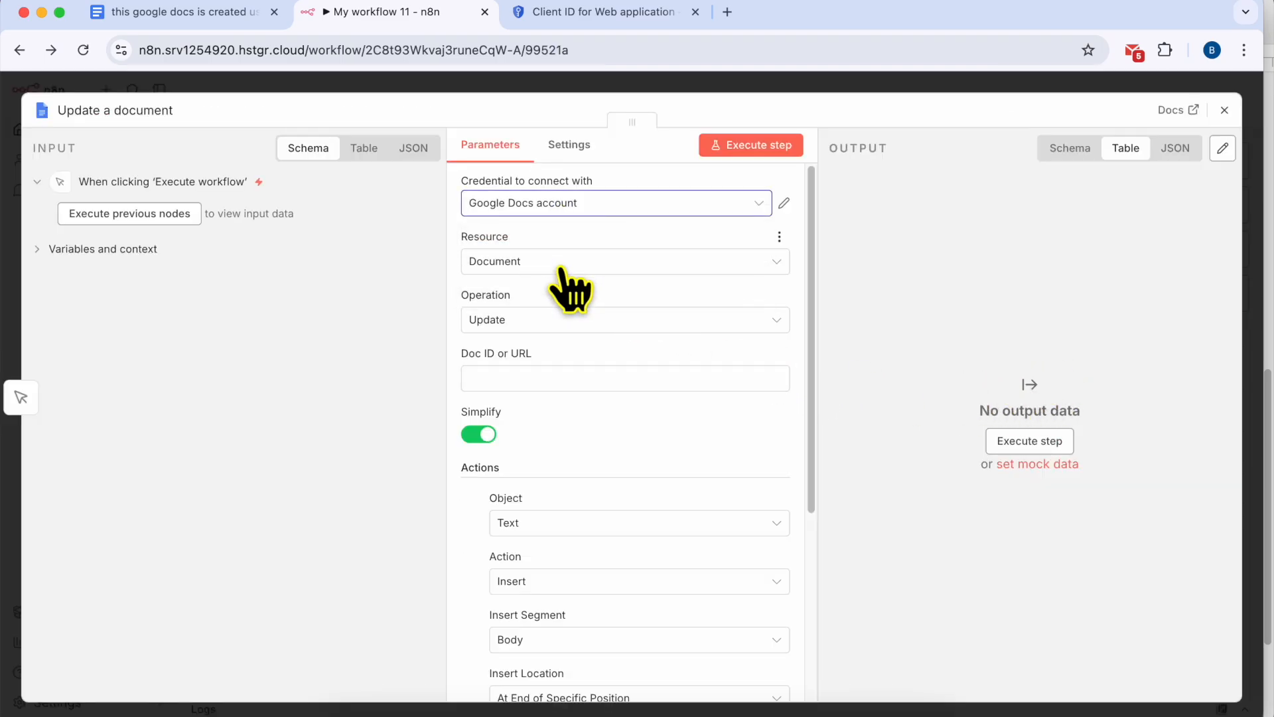
click(561, 262)
click(561, 305)
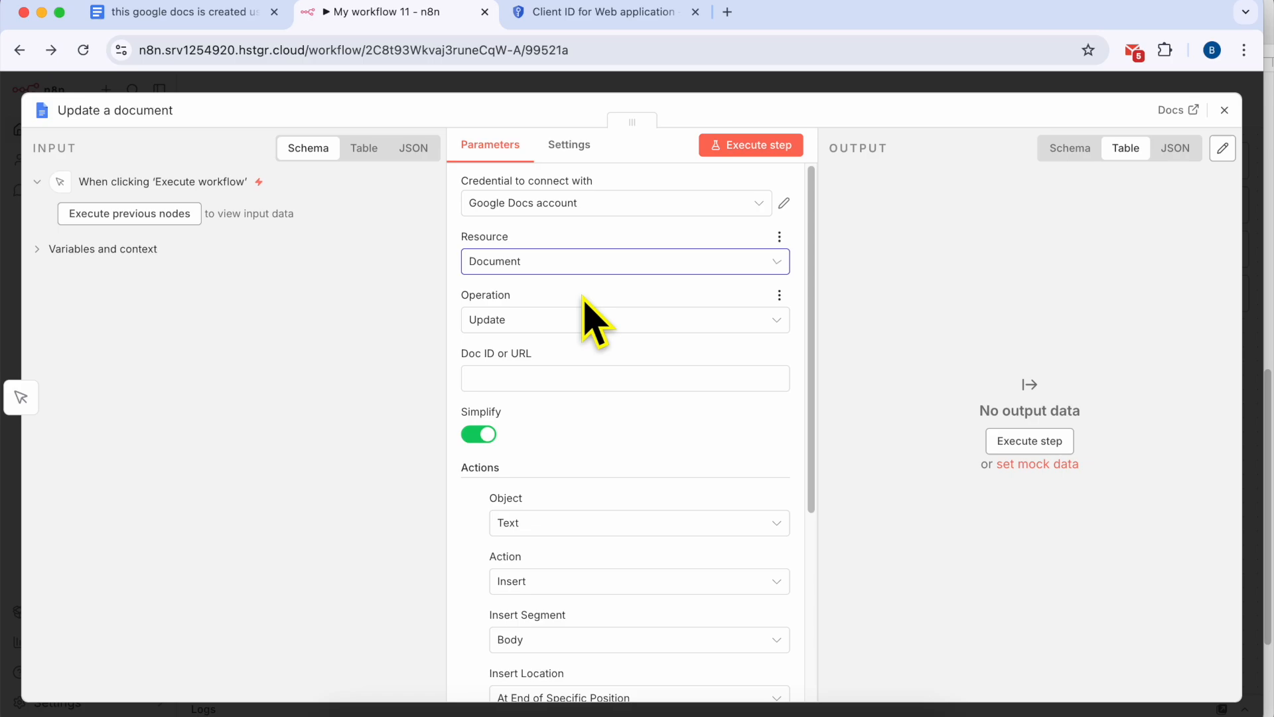
click(539, 322)
click(552, 424)
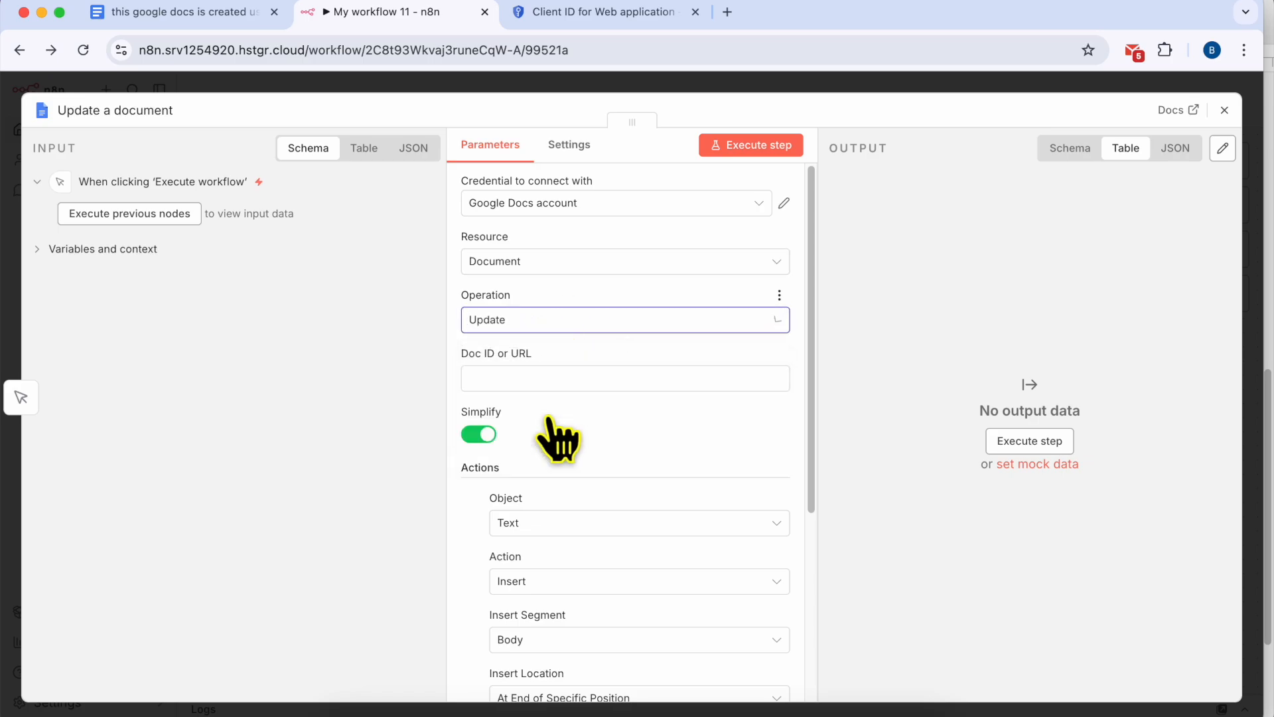
Open the document "this google docs is created using n8n" from the Google Docs home page and copy its URL
click(612, 377)
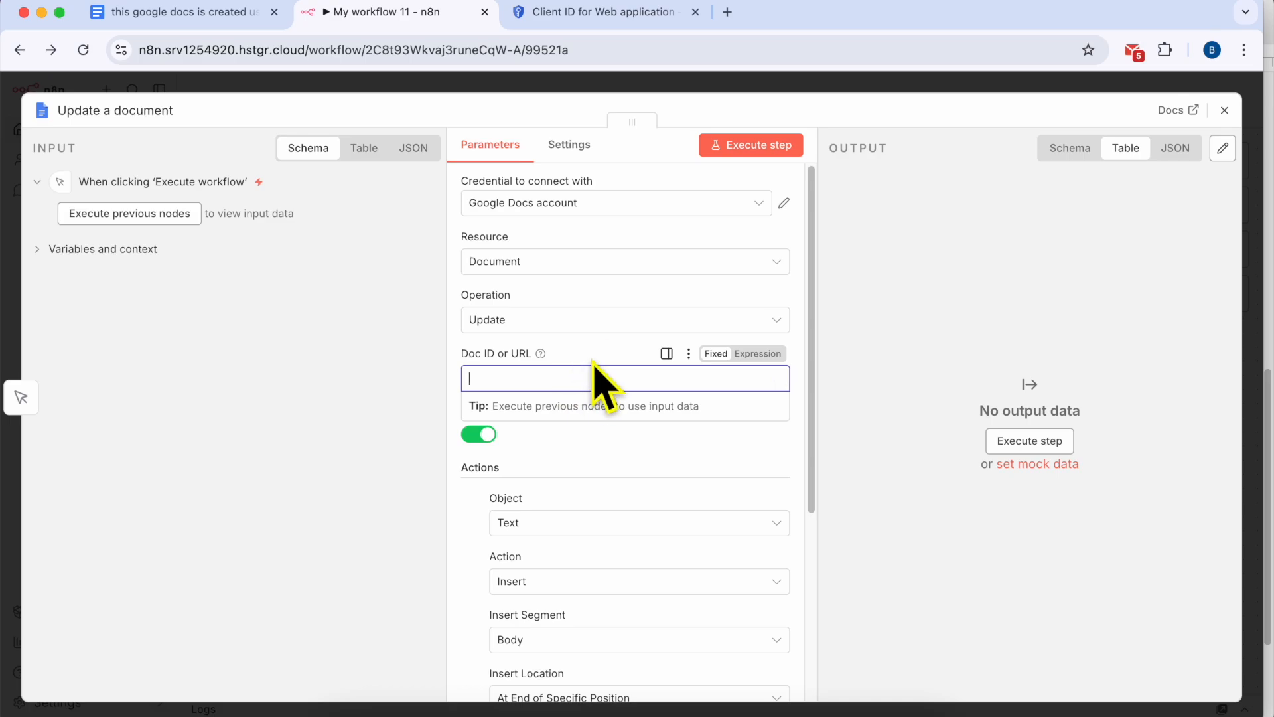
click(590, 360)
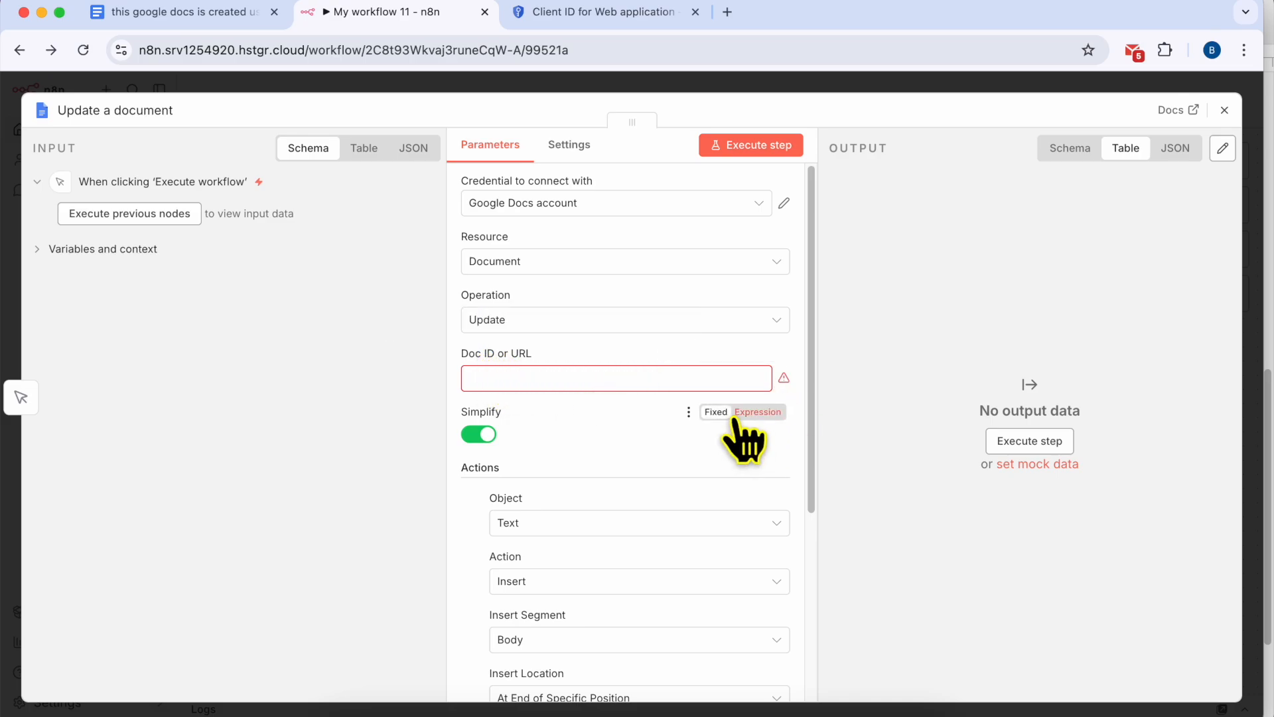
mouse_move(789, 390)
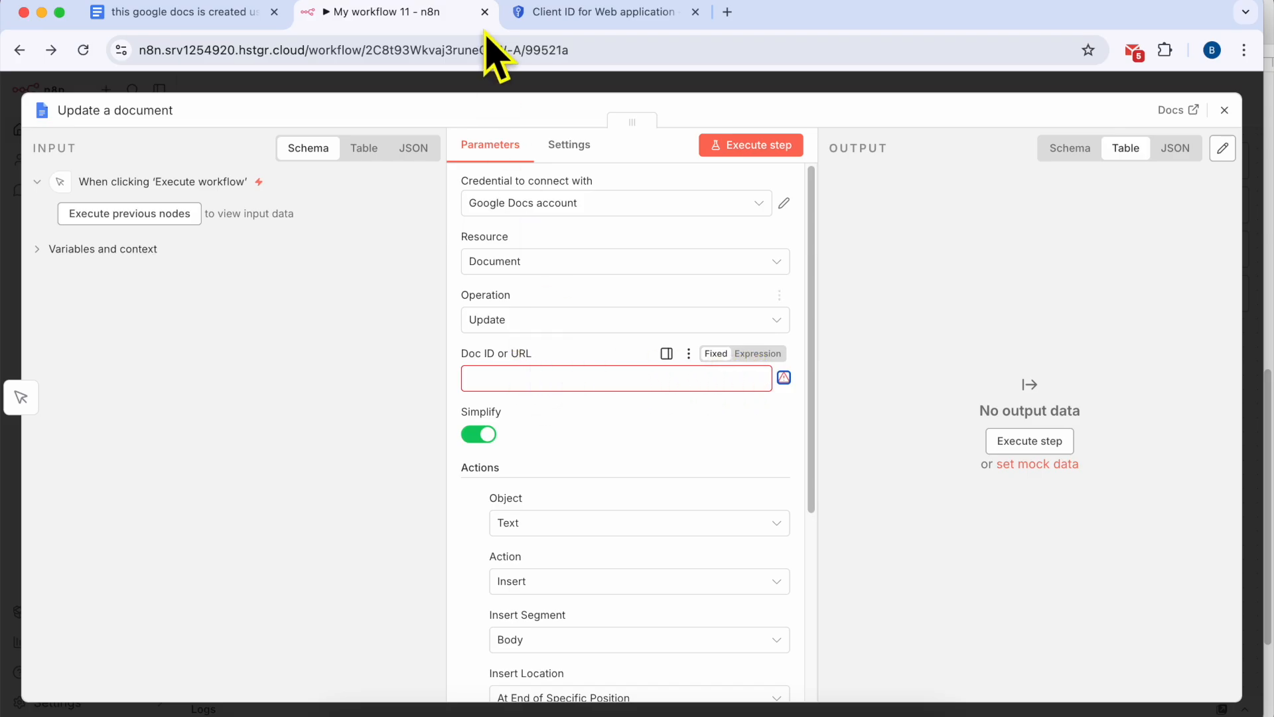
click(546, 11)
click(219, 12)
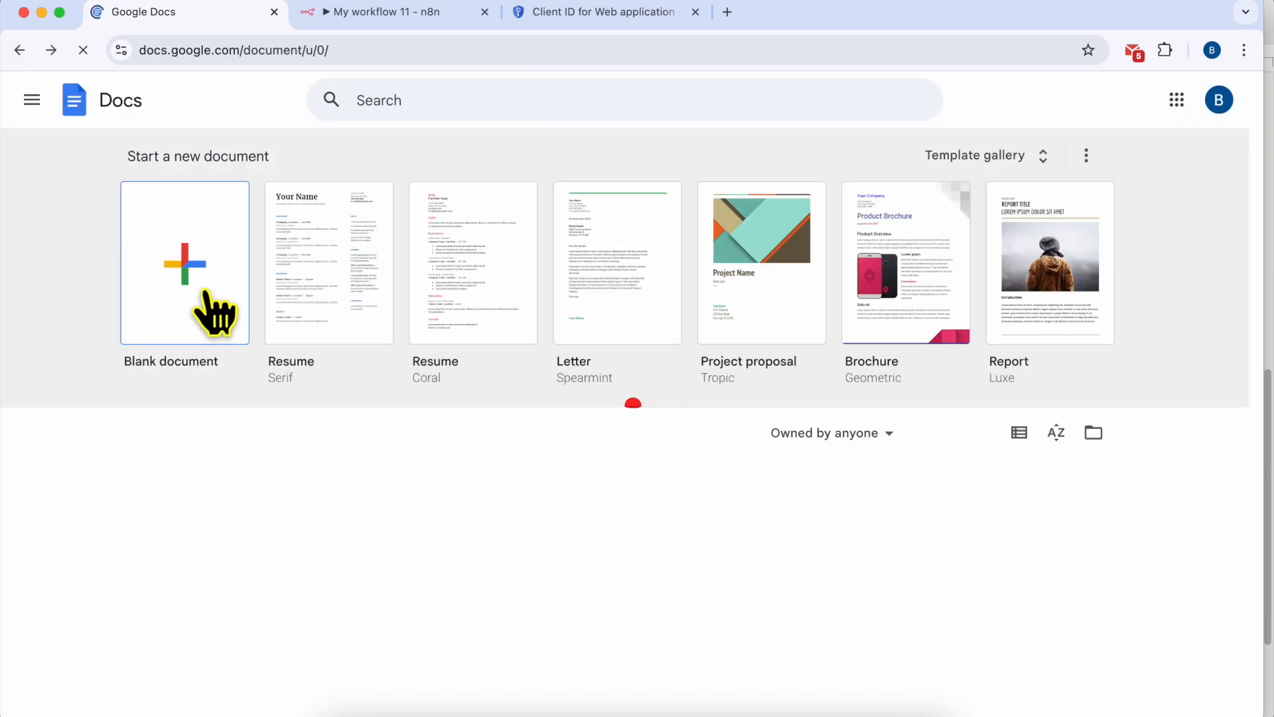
click(215, 556)
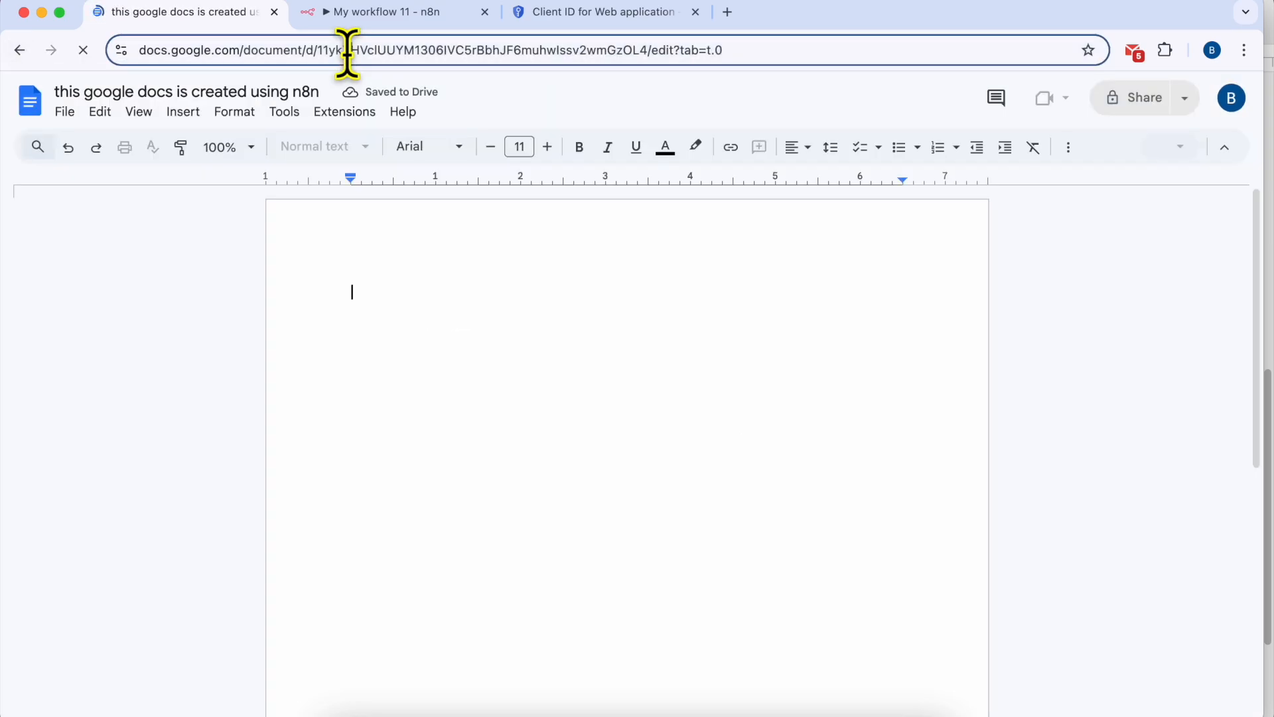
click(349, 51)
right_click(362, 56)
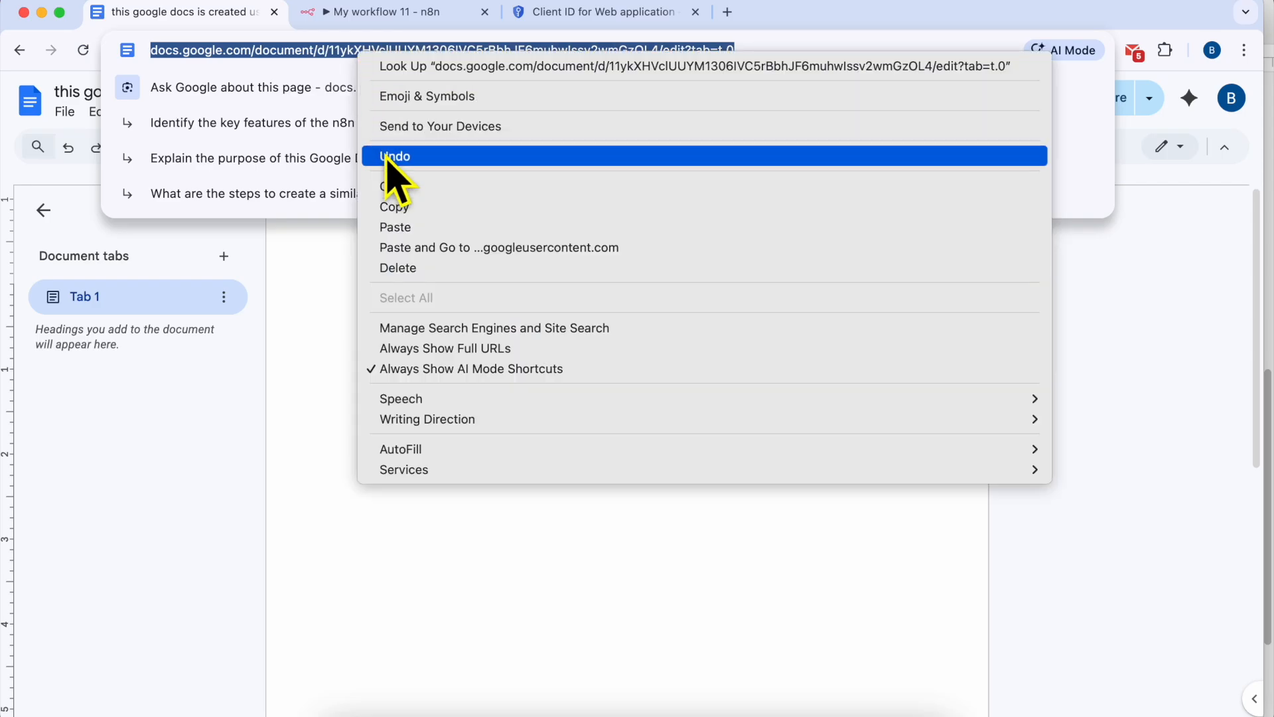
click(395, 206)
Return to My workflow 11 and paste the copied document URL as the Update a document node's Doc ID or URL
click(401, 18)
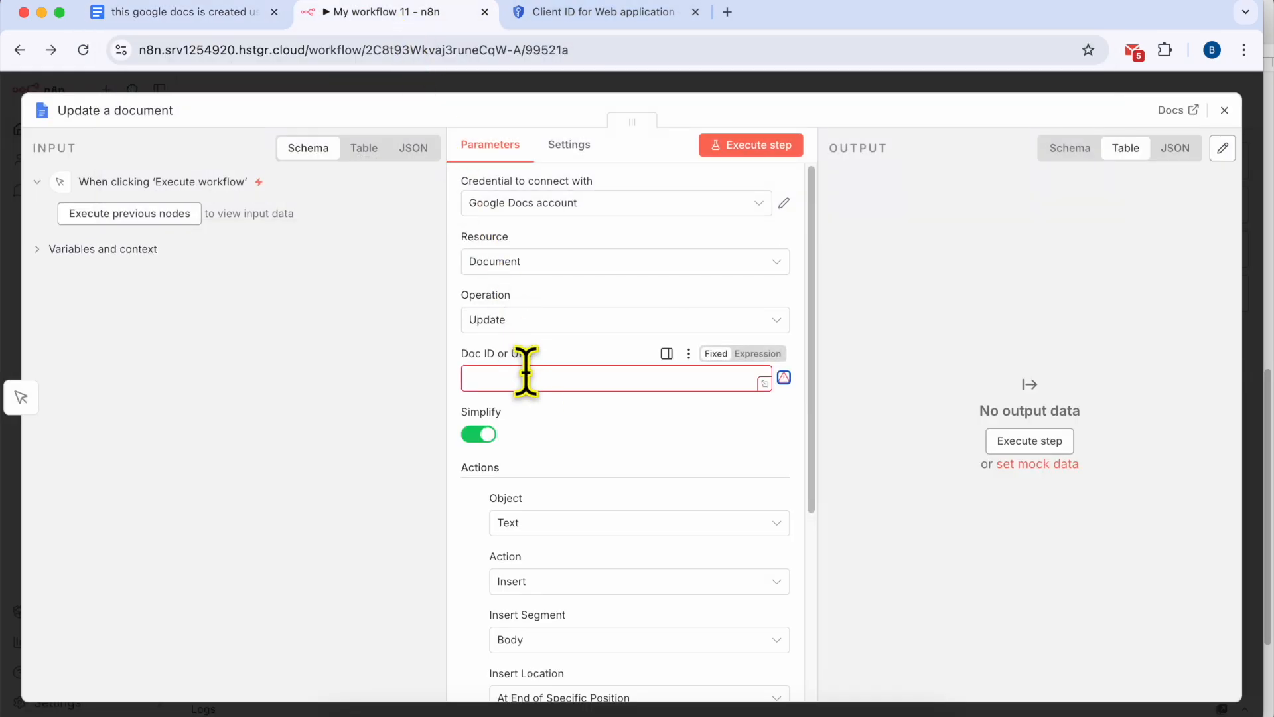
right_click(528, 377)
click(588, 451)
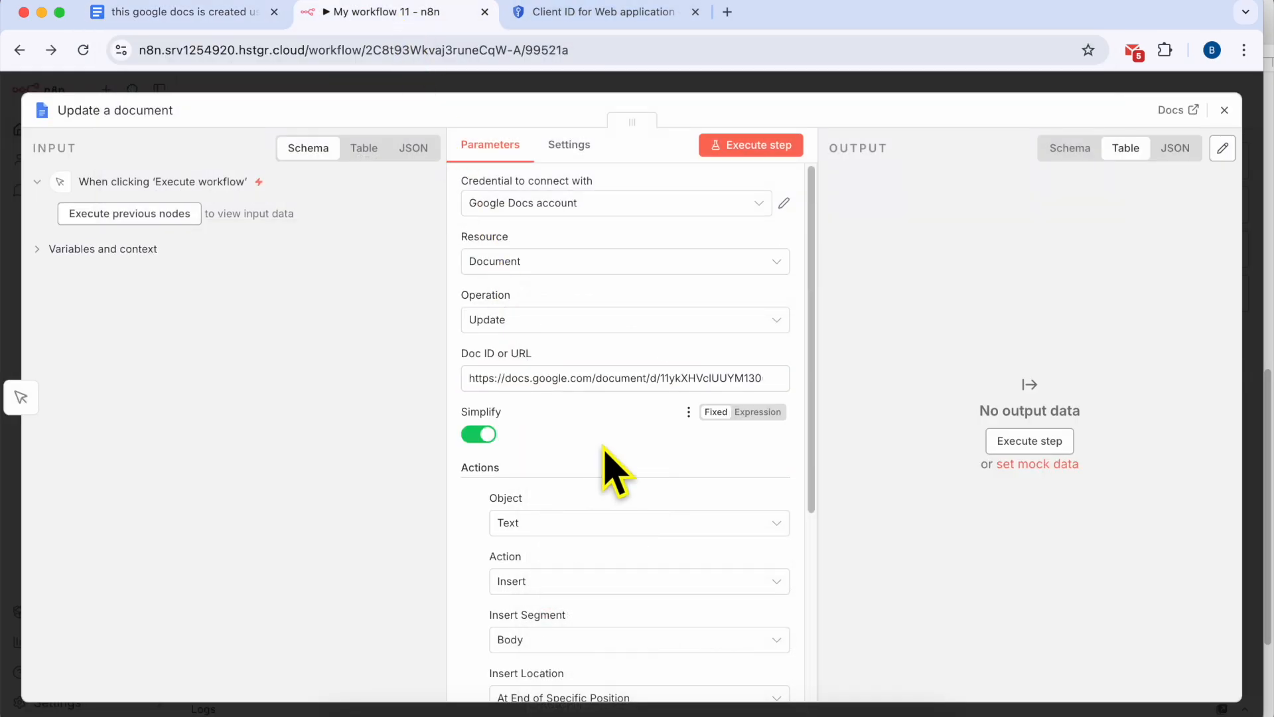
Enter "this text is added using n8n" as the text for the node's Insert action in the document body
scroll(618, 469, down, 3)
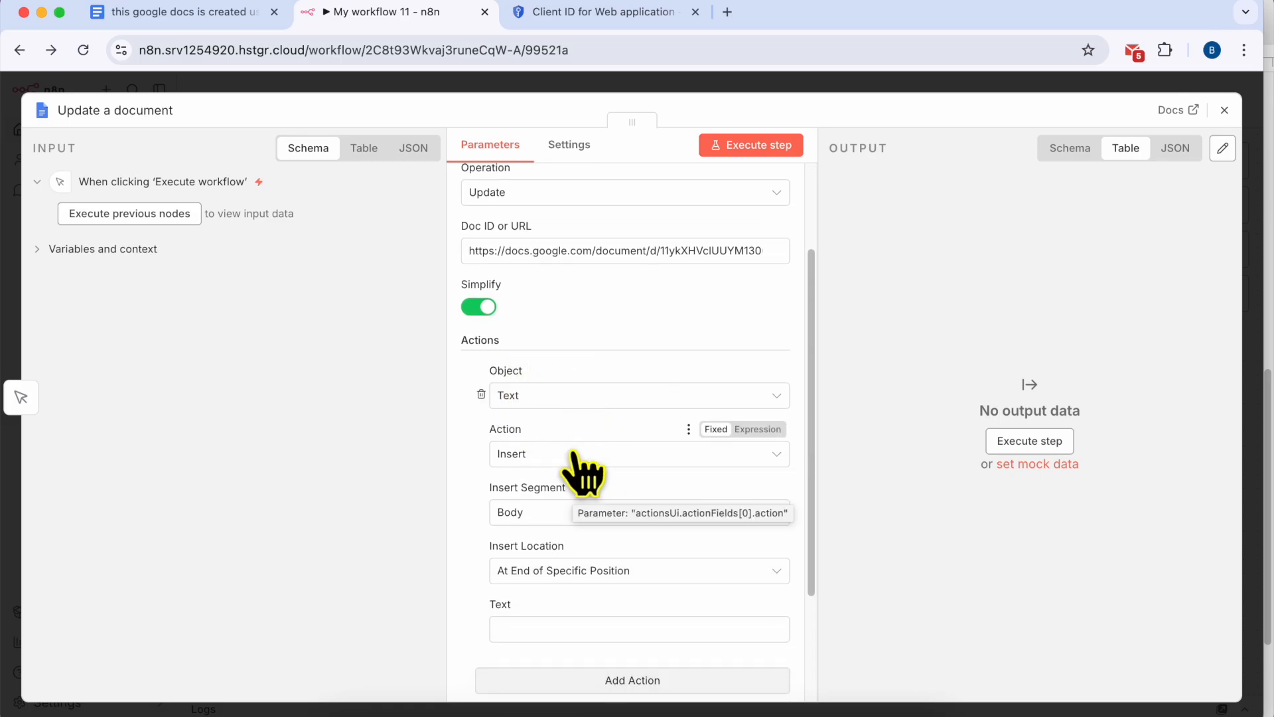
scroll(574, 468, down, 3)
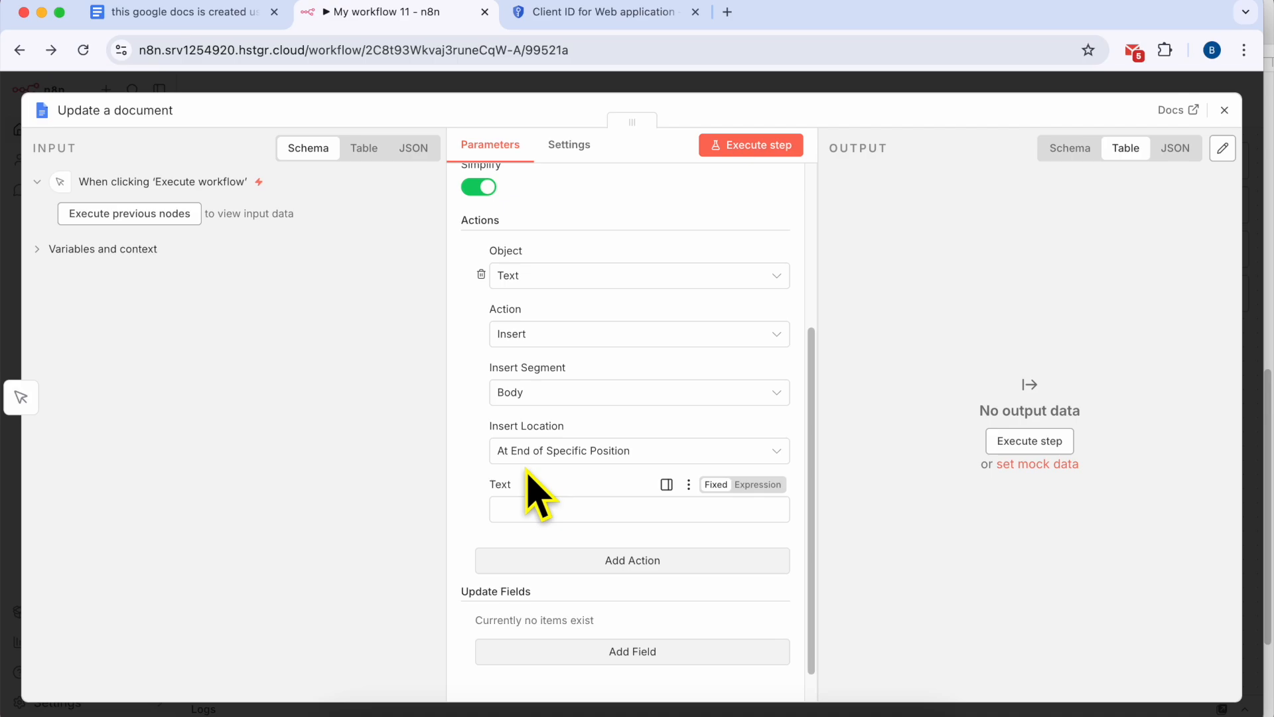
scroll(644, 479, down, 1)
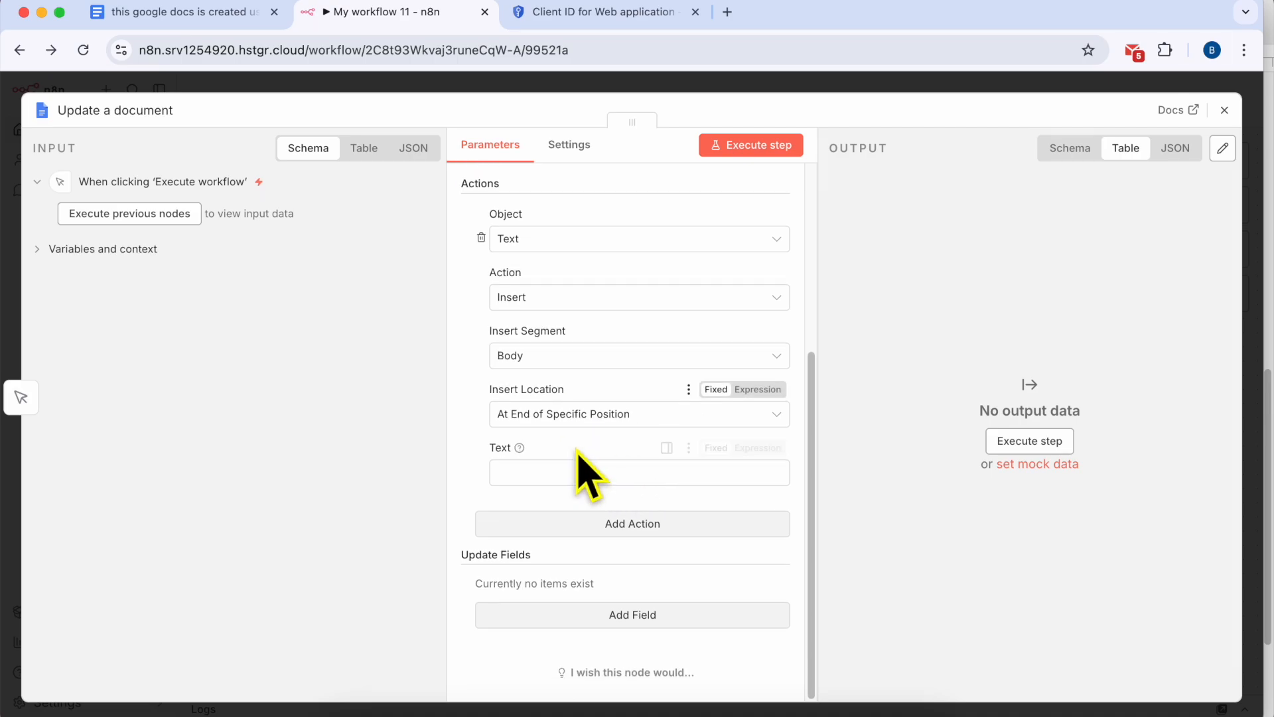
click(565, 468)
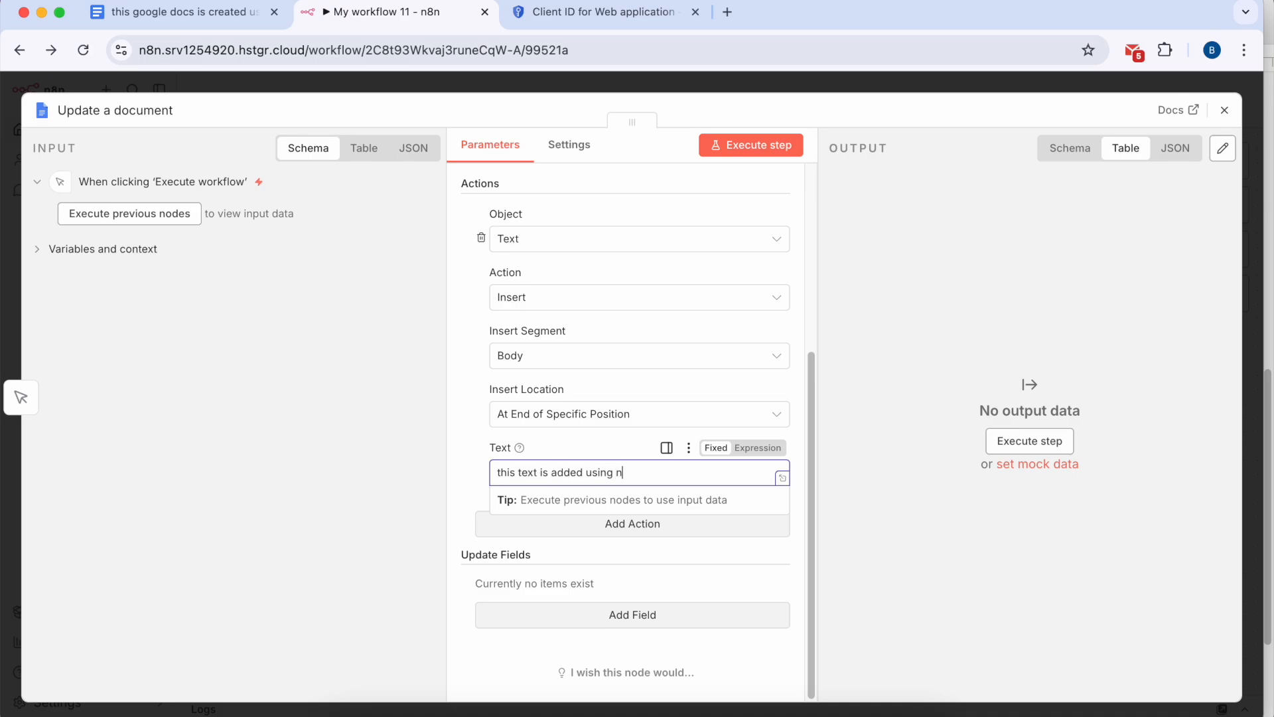
Close the Update a document node and execute the workflow
click(839, 531)
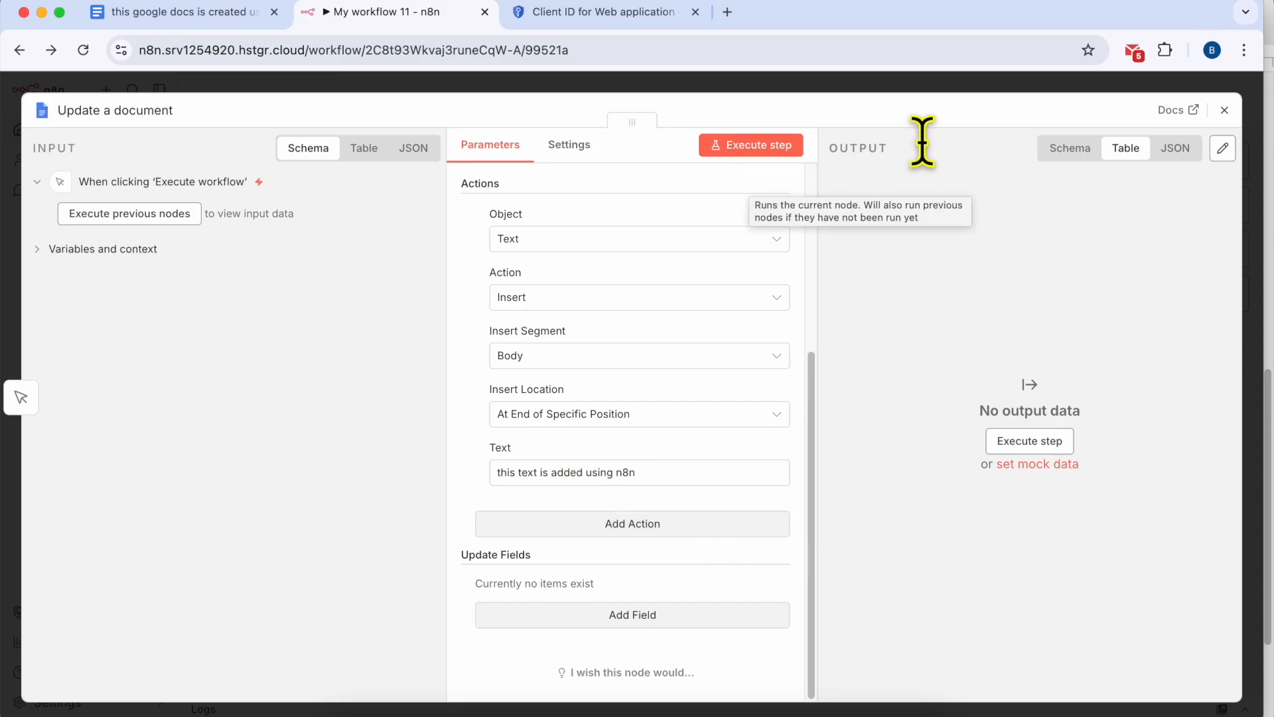
click(1224, 110)
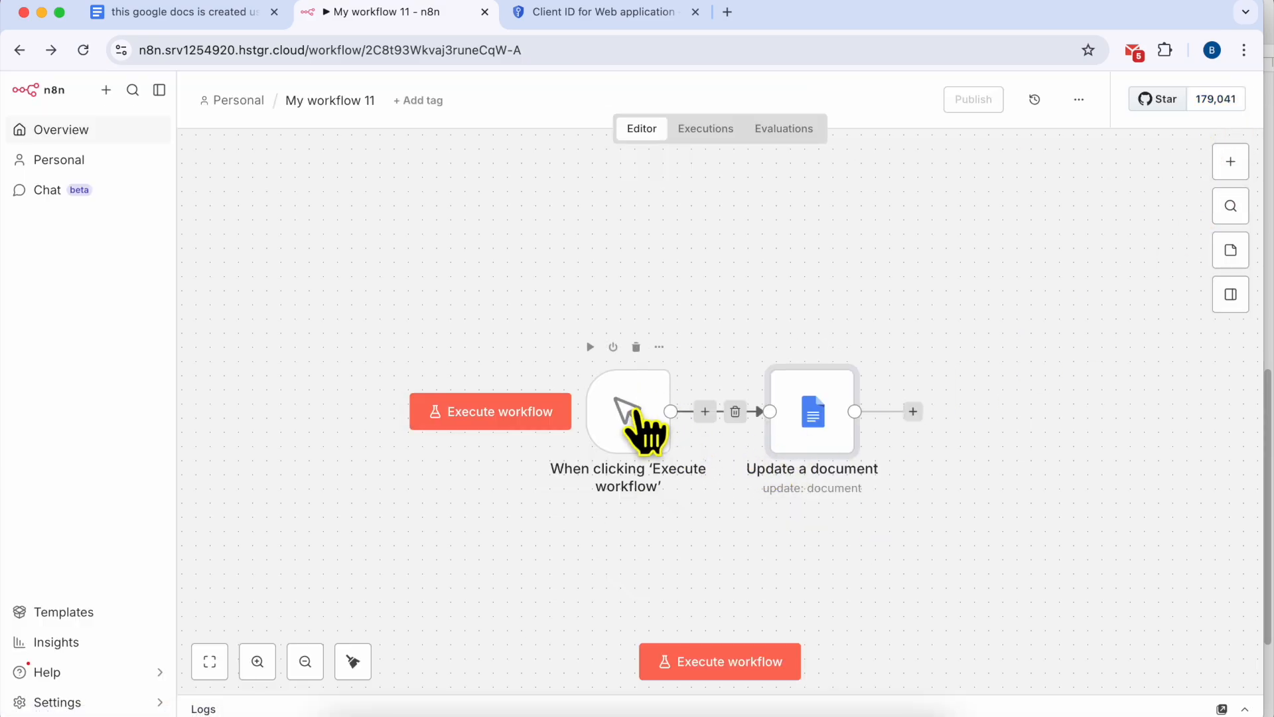
click(504, 418)
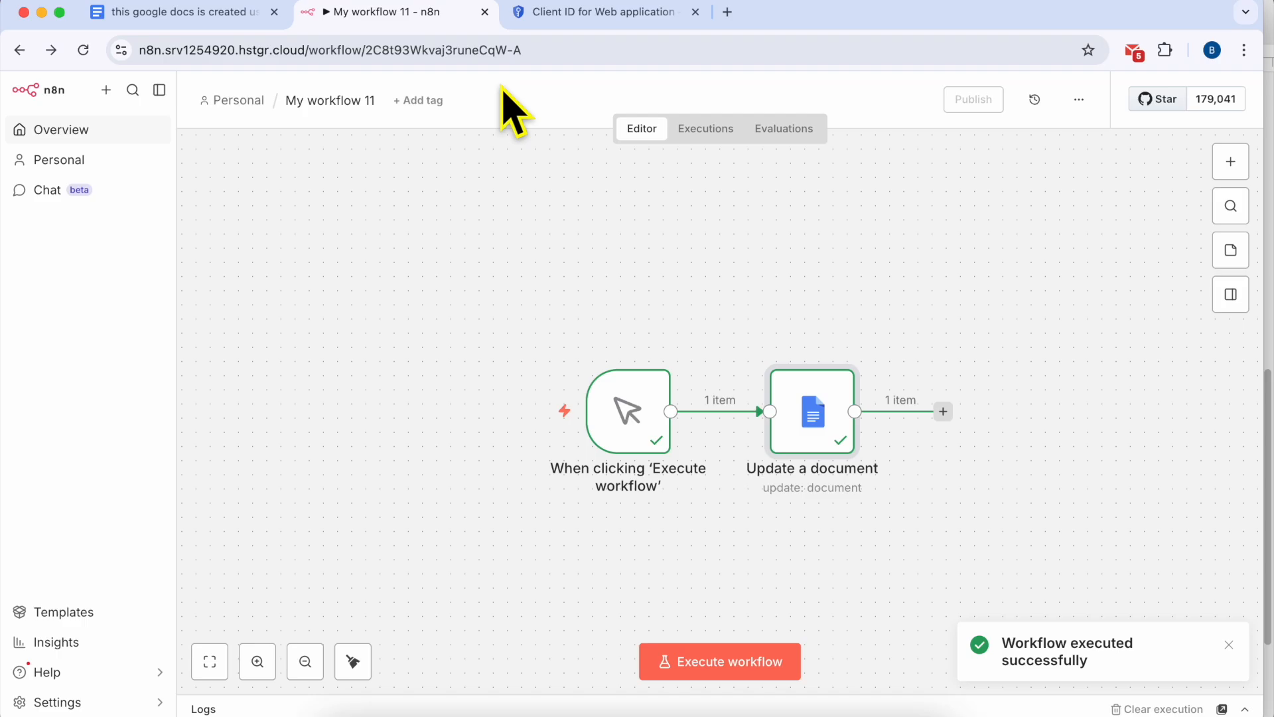
Switch to the Google Docs document, hide the document tabs outline, and check the body for the text inserted by the workflow
click(212, 15)
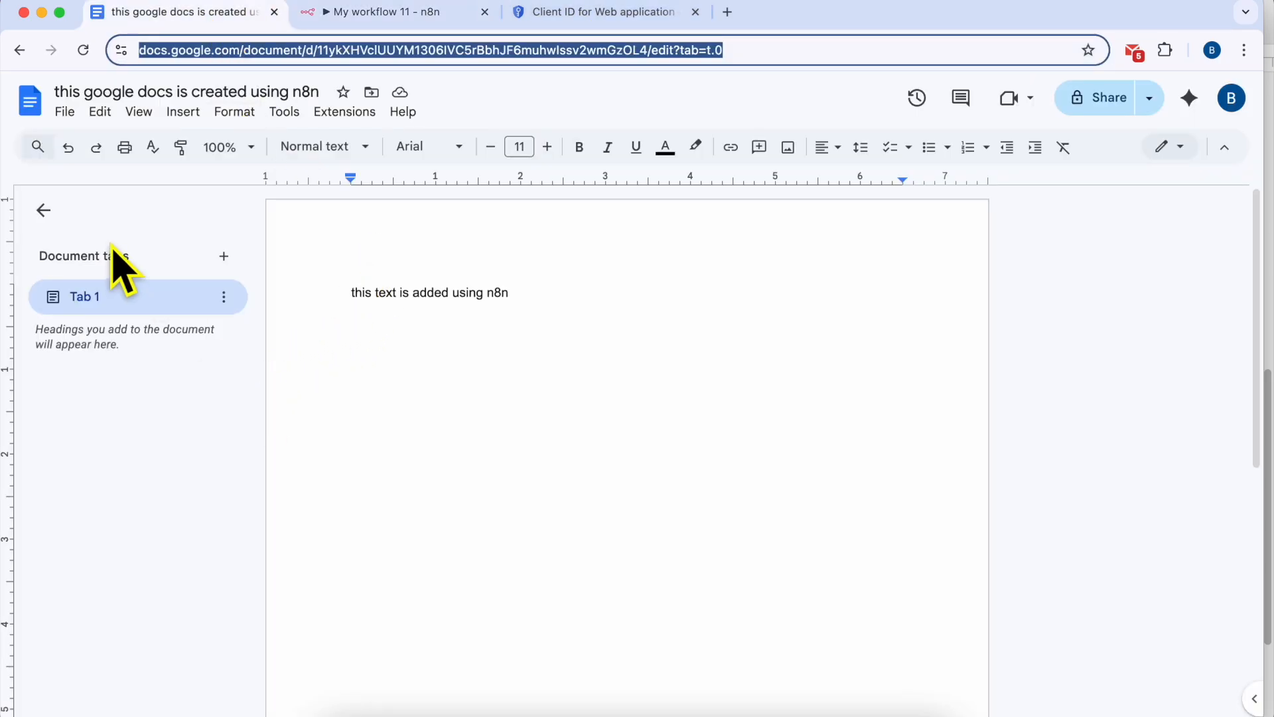
click(43, 210)
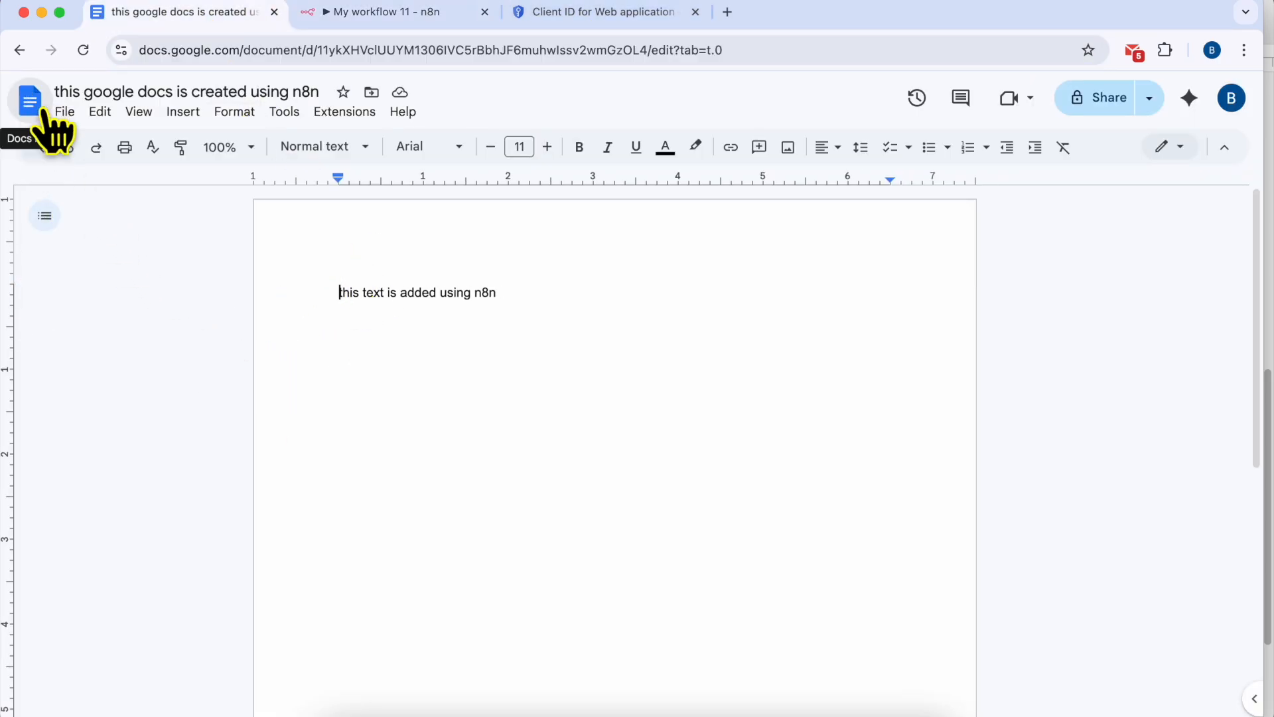
triple_click(385, 292)
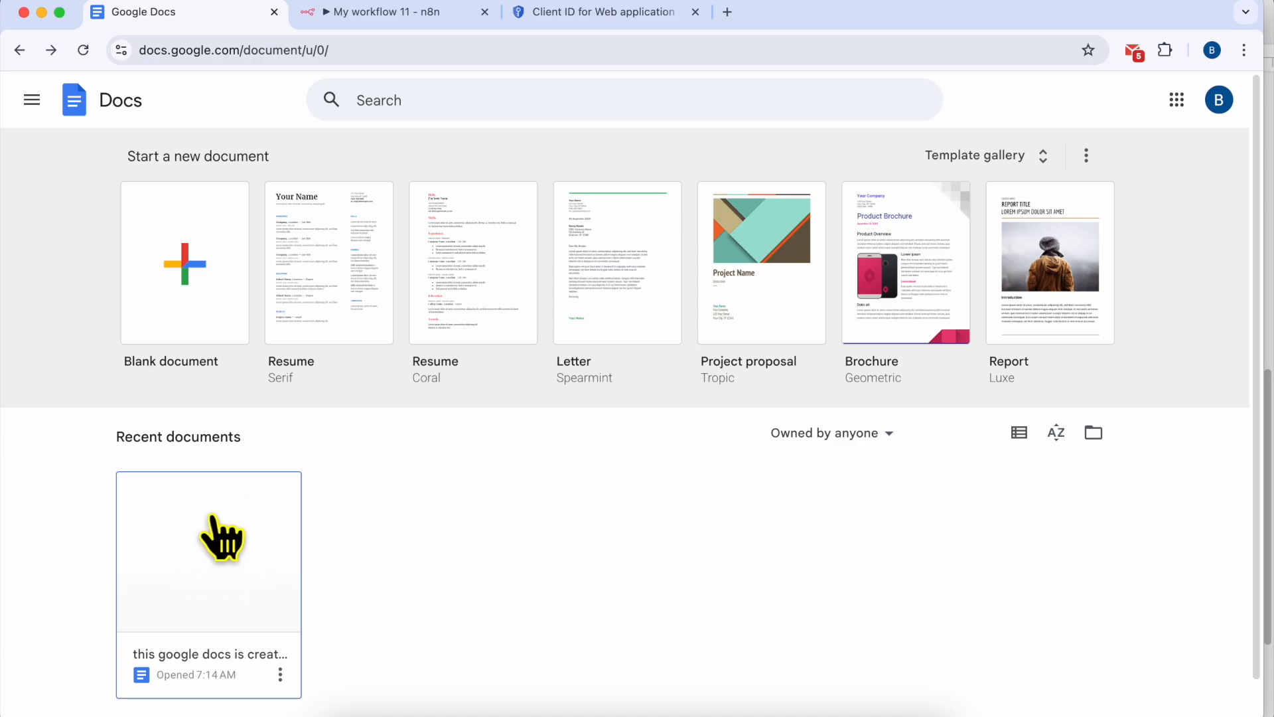
click(221, 537)
drag(334, 293, 561, 292)
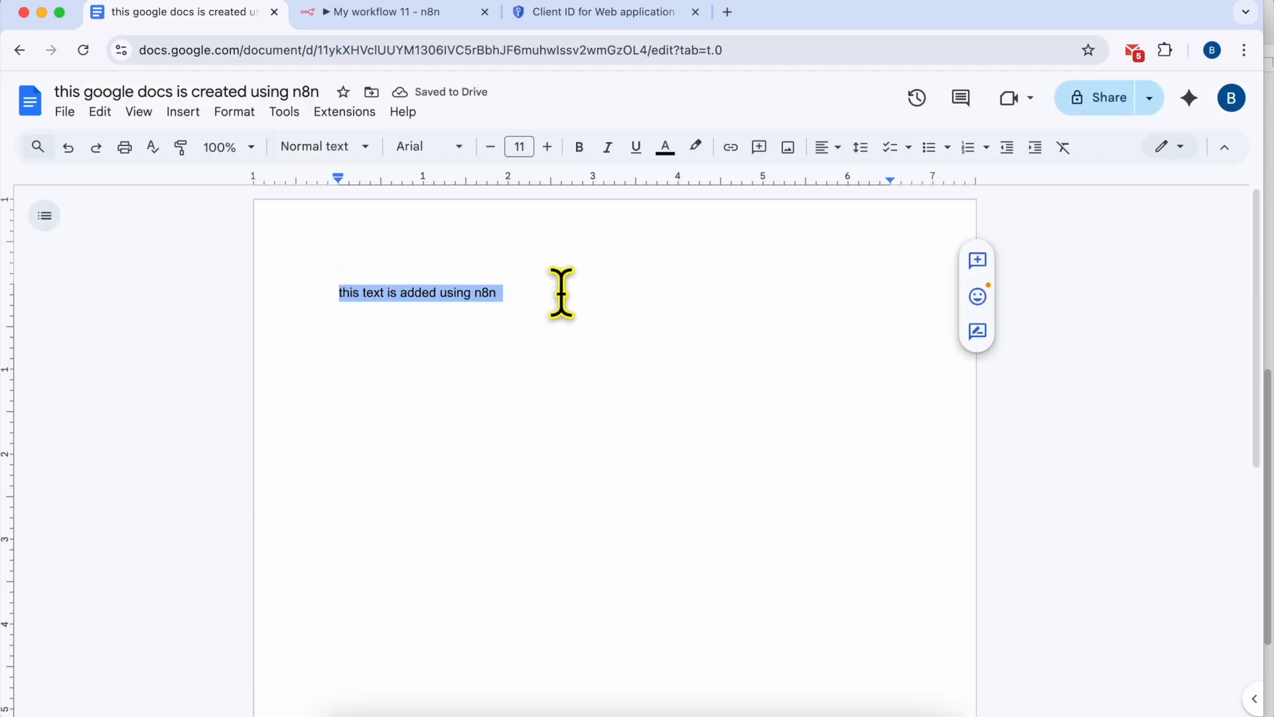
click(600, 296)
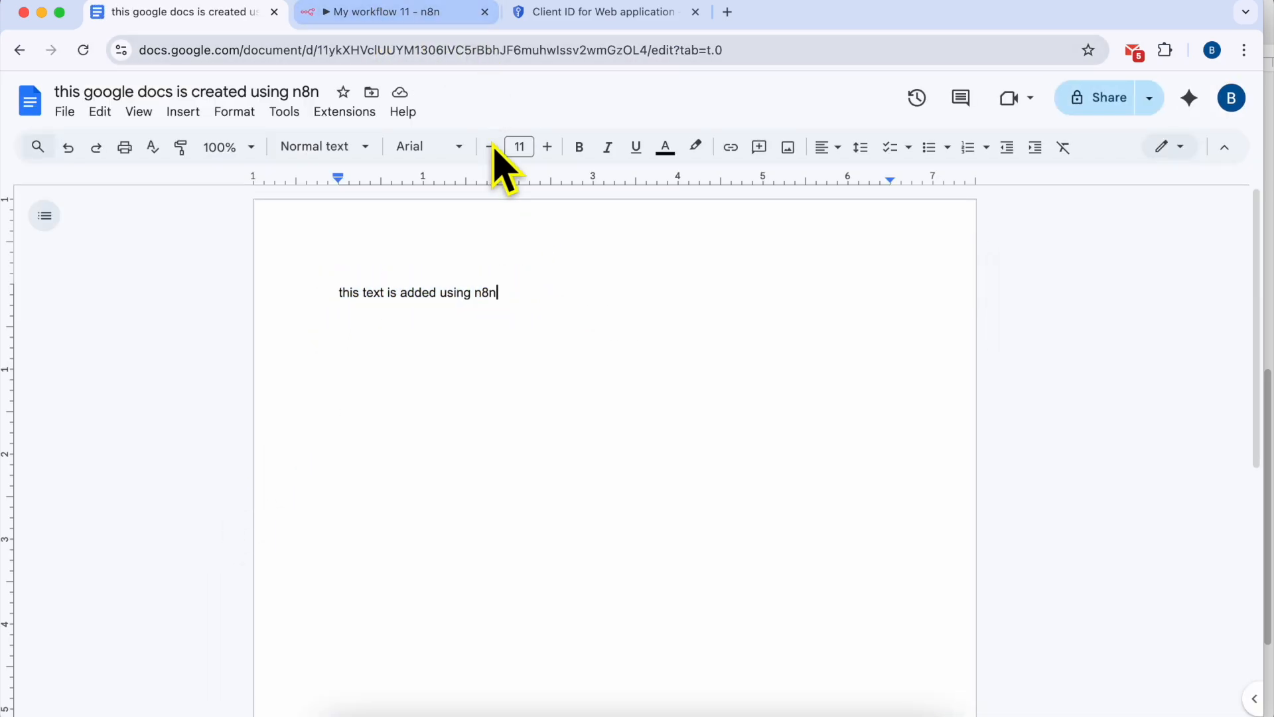
Switch to the TextEdit notes and review the connection steps and the "Enjoyed this tutorial?" paragraph
click(501, 670)
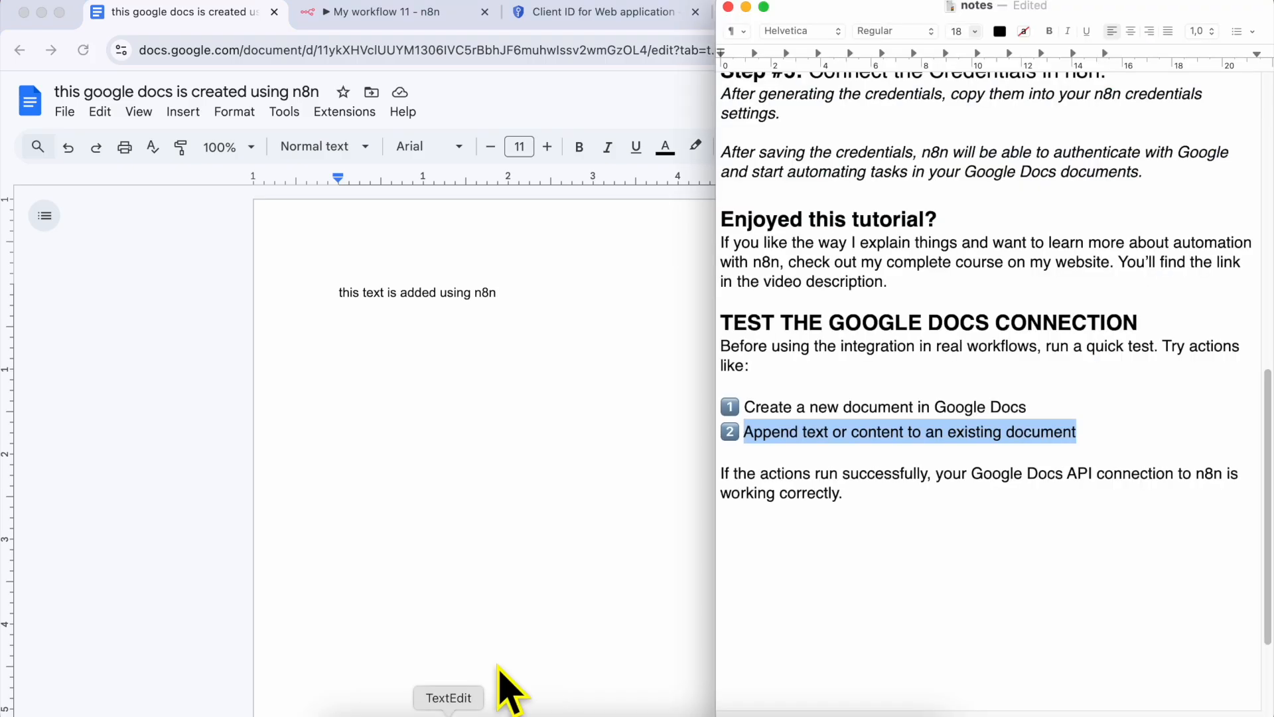
click(903, 489)
scroll(849, 385, up, 15)
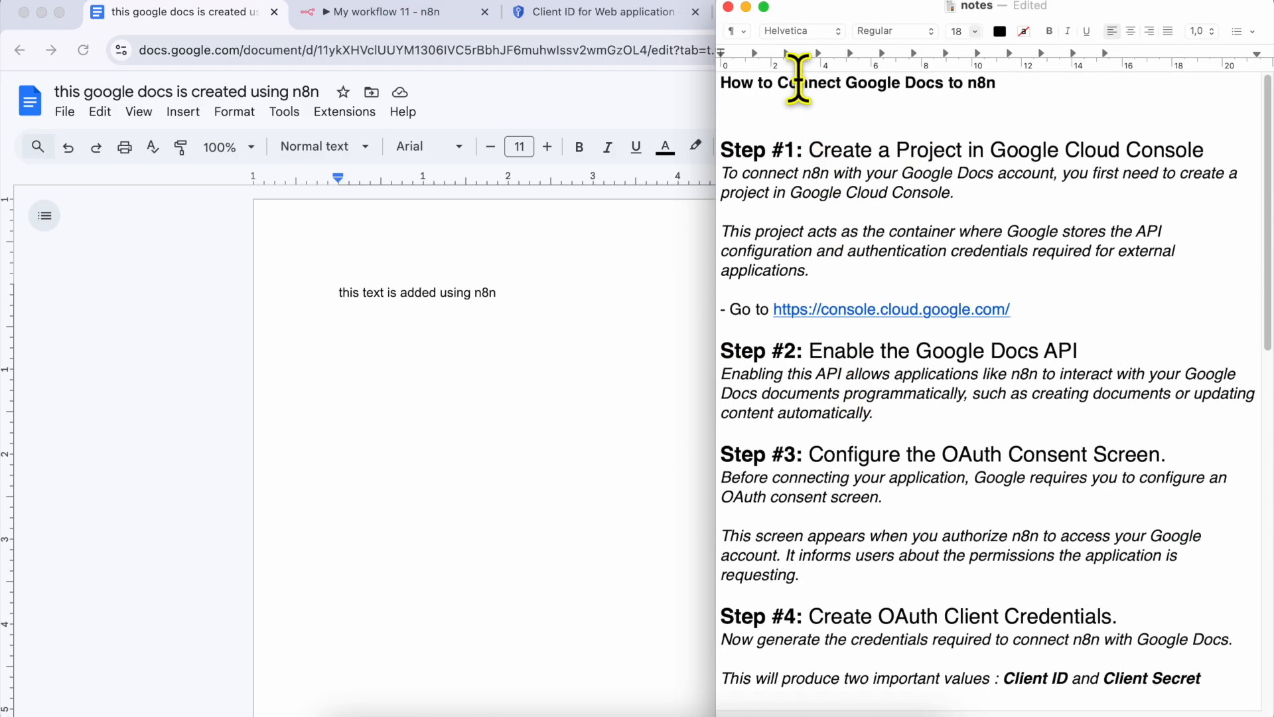
scroll(982, 319, down, 15)
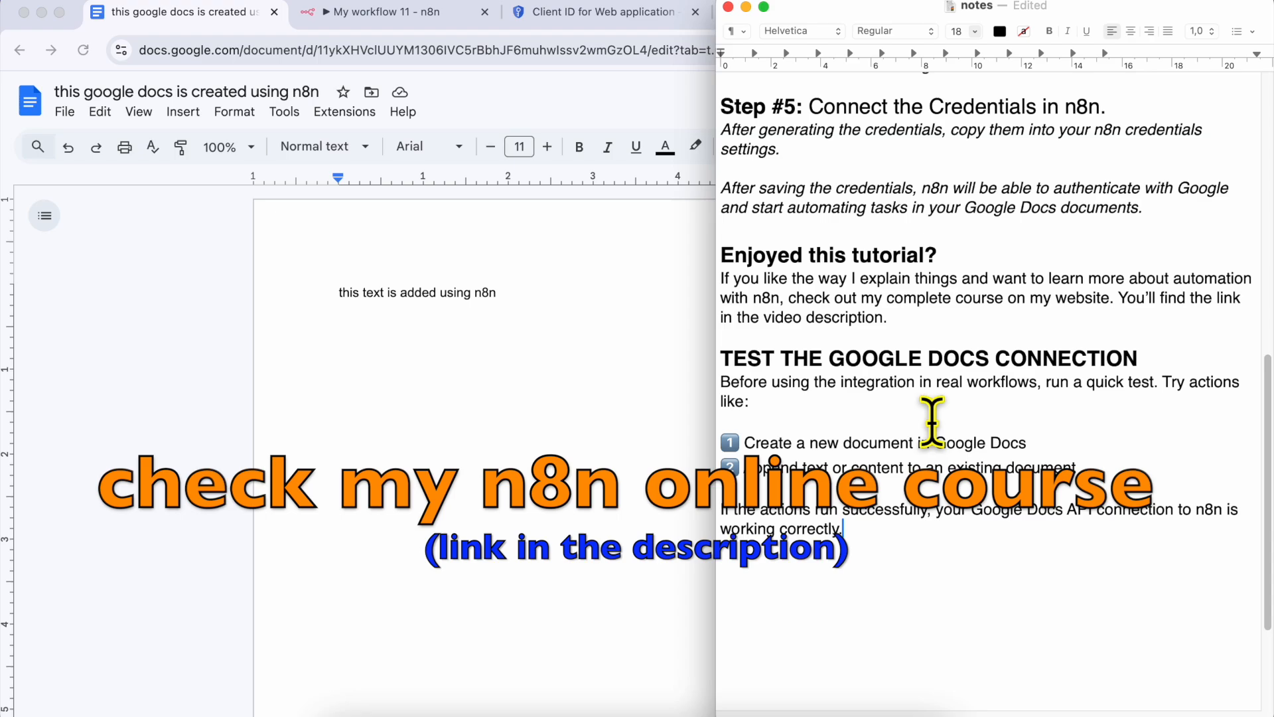
triple_click(831, 290)
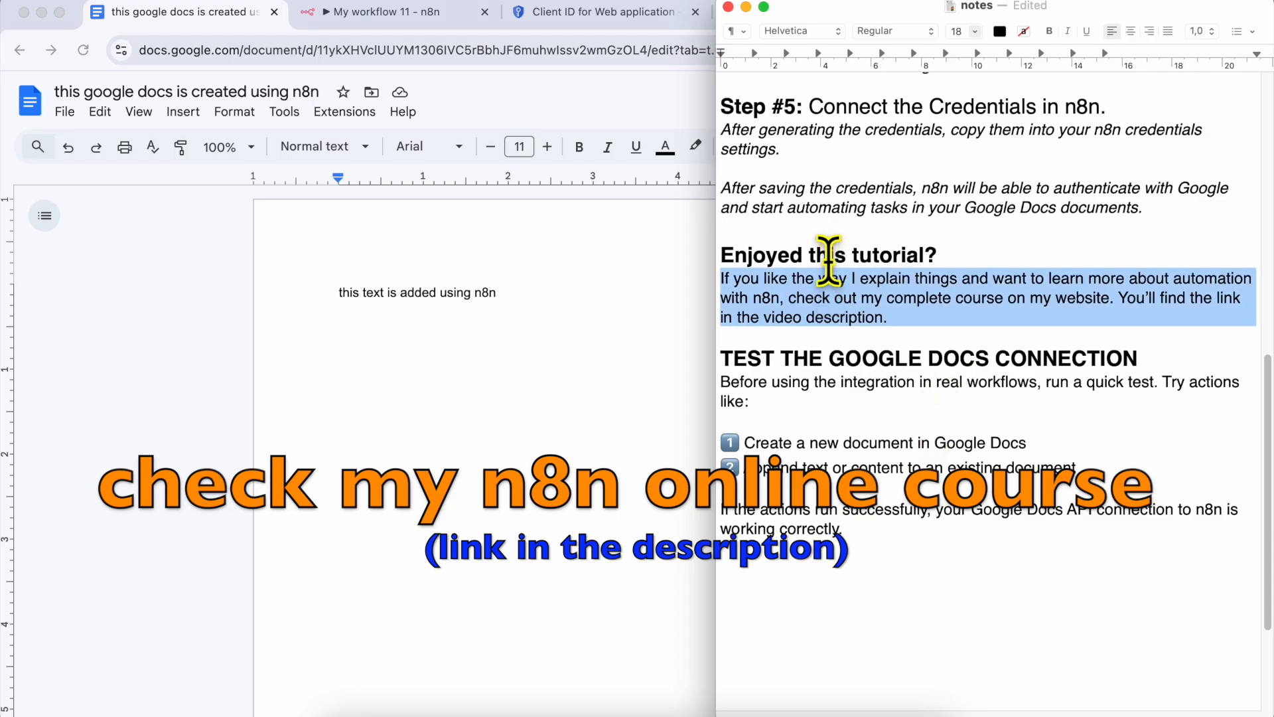
drag(829, 262, 828, 253)
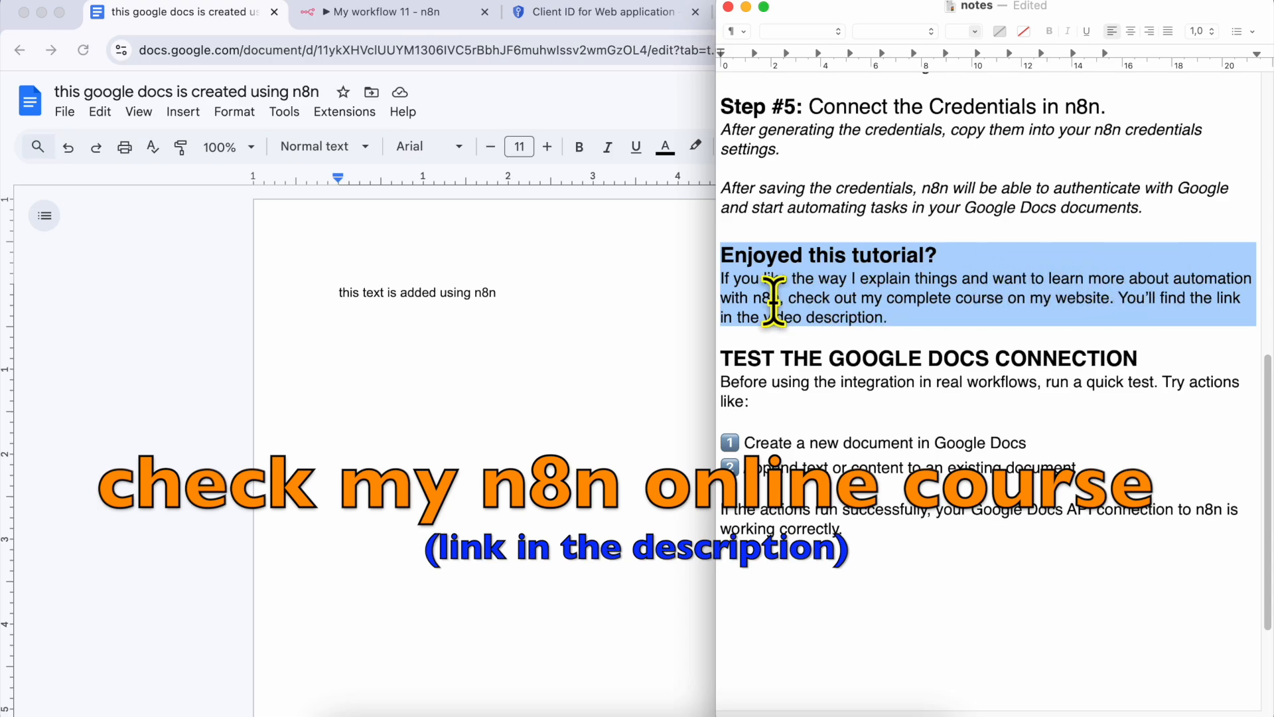
triple_click(816, 302)
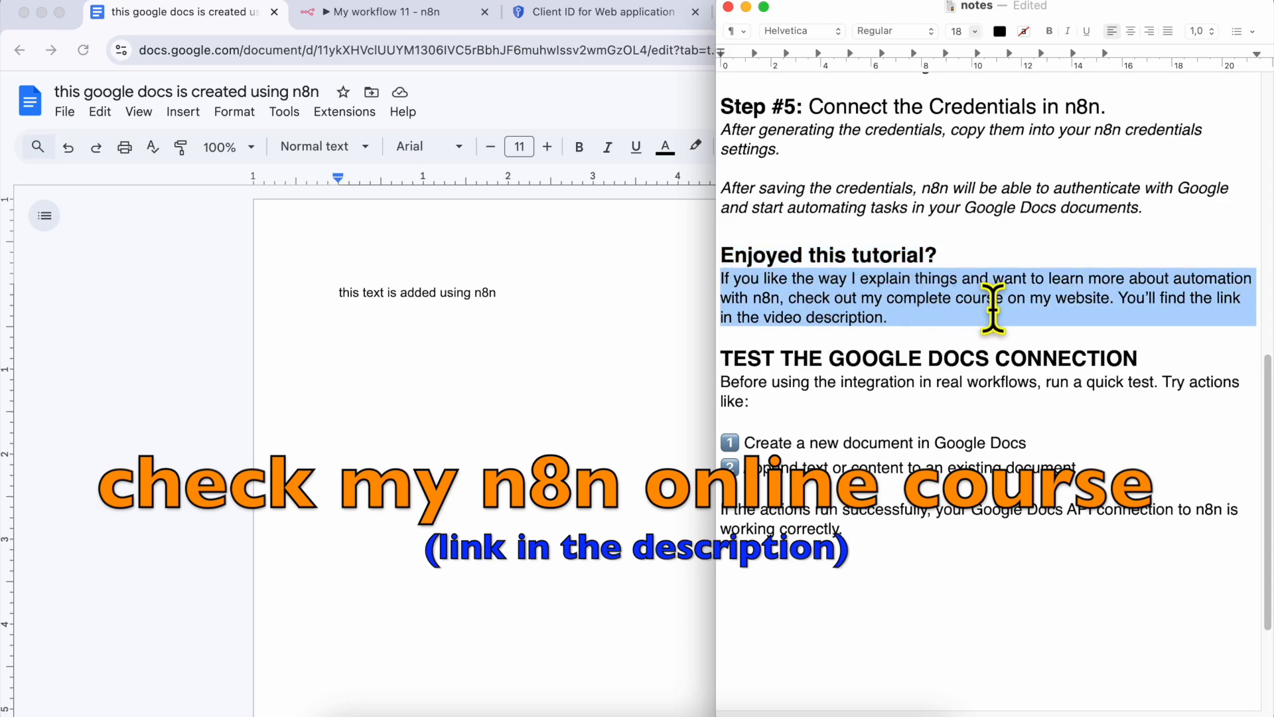